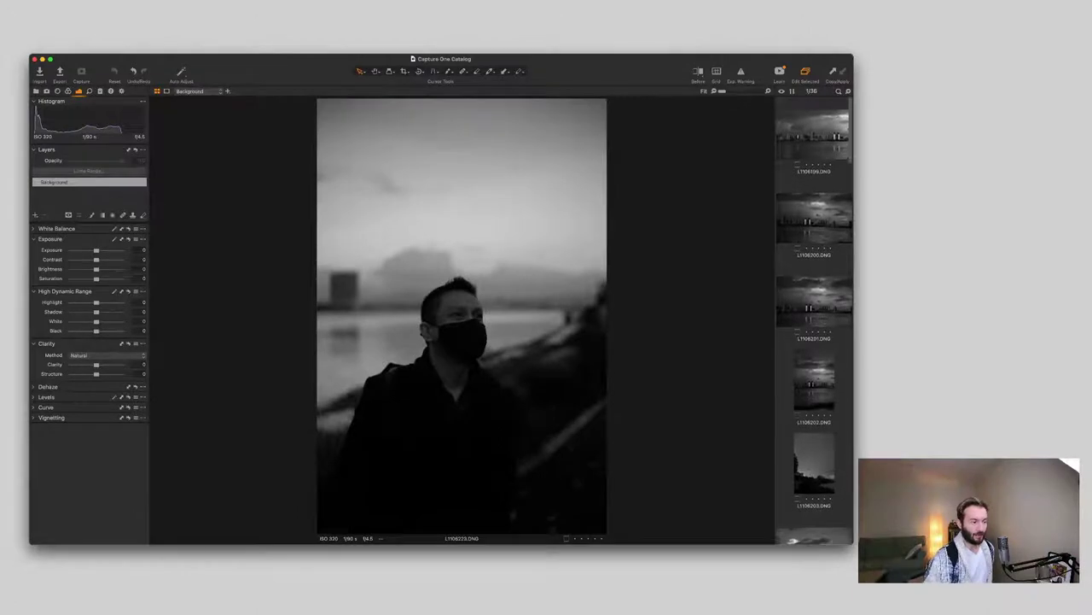
Step: Open skyline photo L1106199.DNG, examine its clouds and buildings up close, and look through the rest of the set
left_click(814, 135)
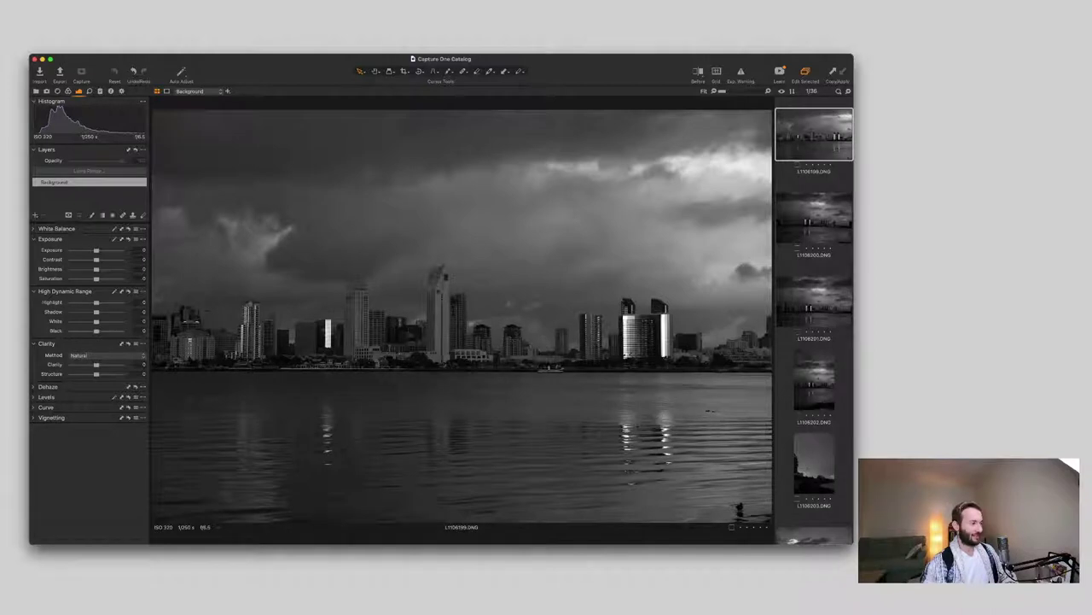
scroll(413, 147, "up", 10)
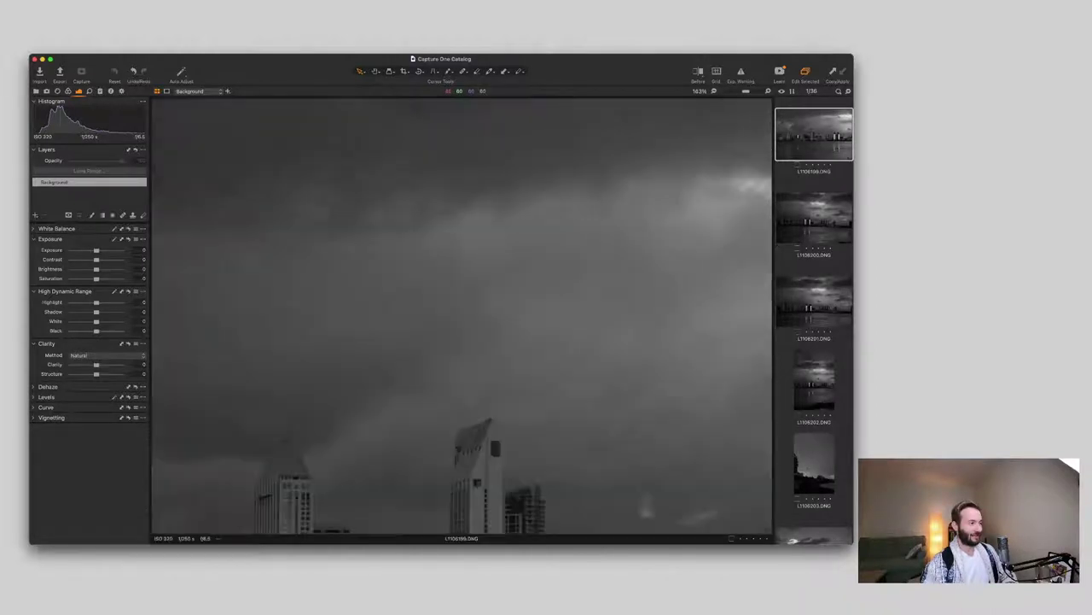
scroll(413, 147, "down", 10)
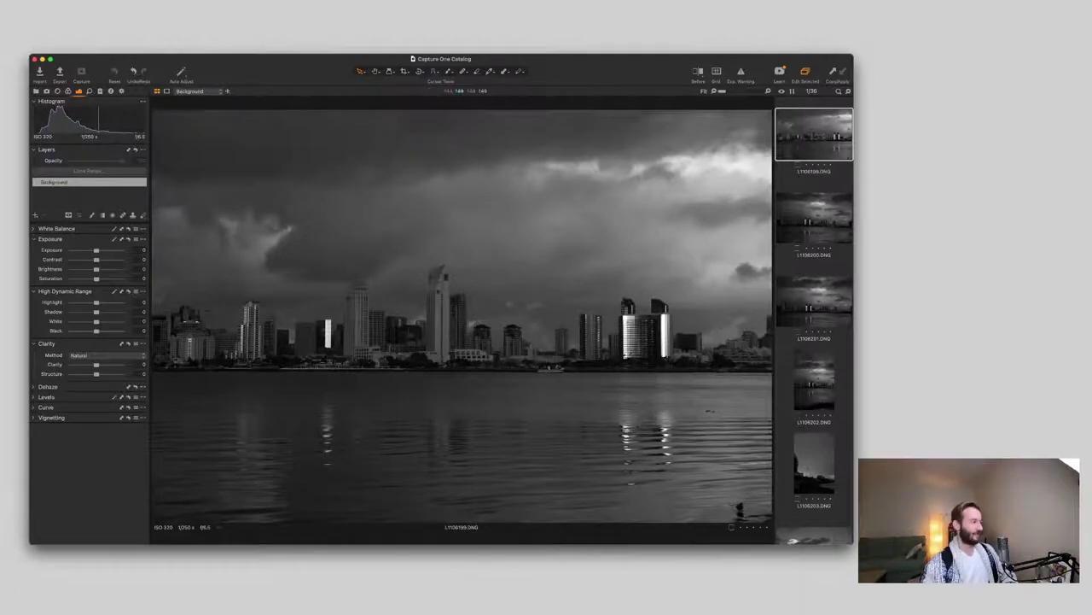
scroll(437, 175, "up", 2)
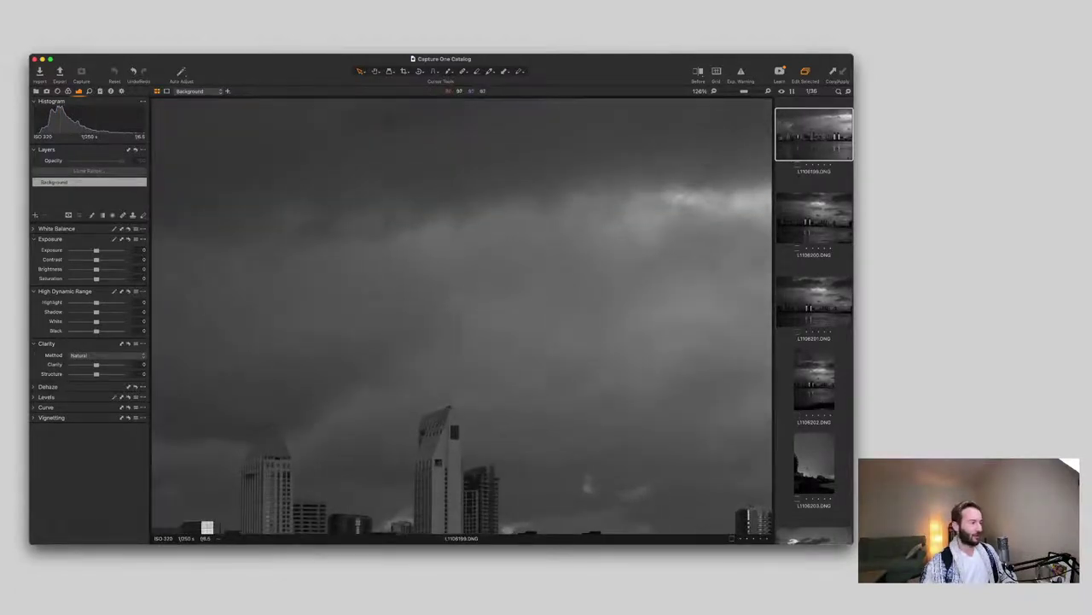
scroll(437, 175, "down", 2)
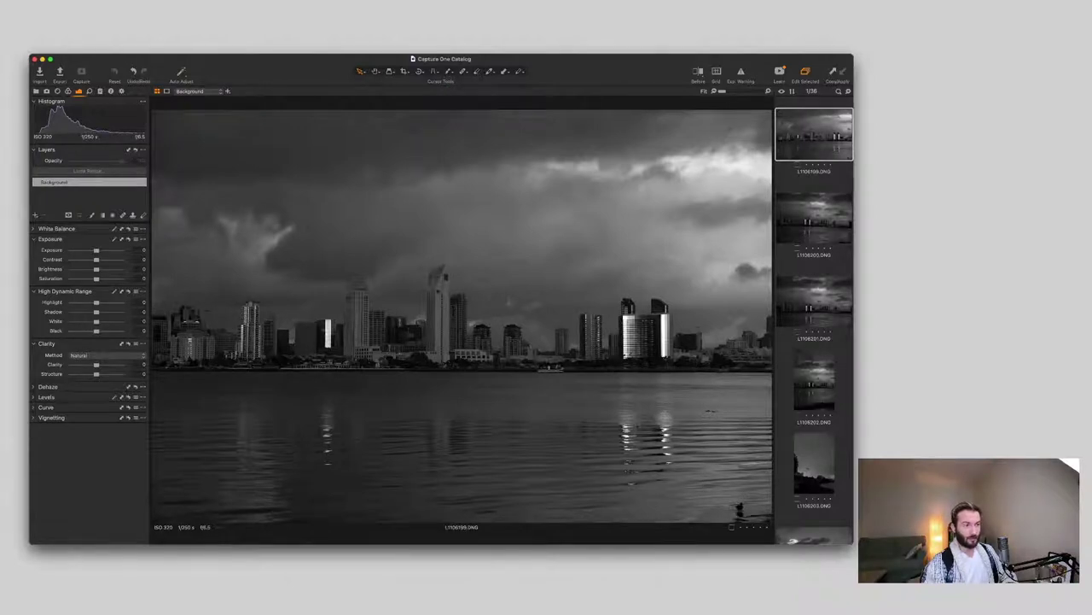
scroll(815, 316, "down", 1)
scroll(814, 316, "up", 1)
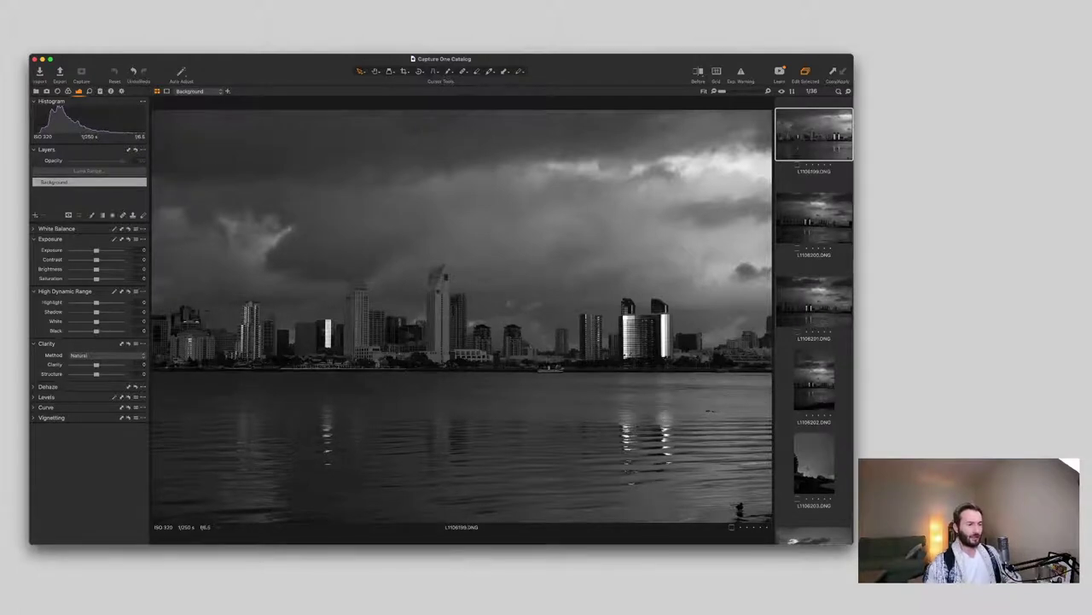
scroll(814, 320, "down", 20)
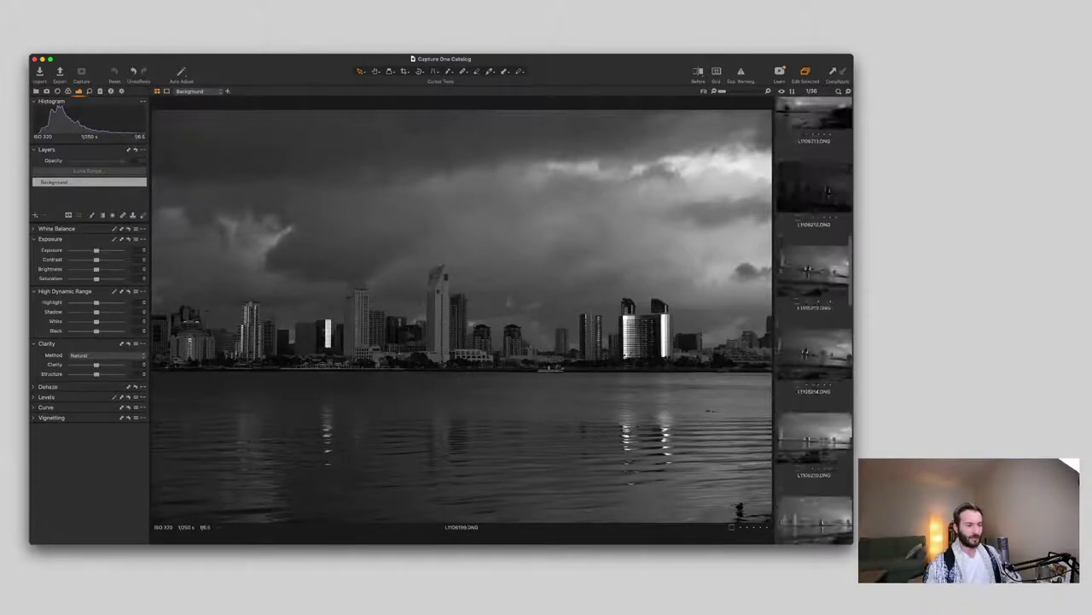
scroll(814, 321, "up", 20)
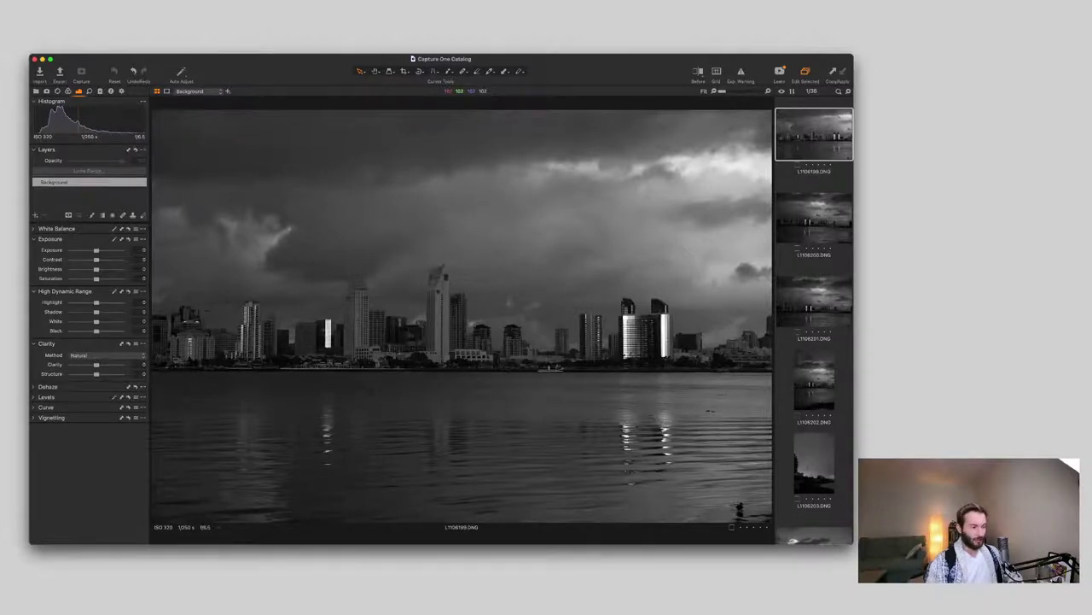
Step: Open skyline photo L1106200.DNG, turn off the exposure warning, and delete the photo
left_click(814, 218)
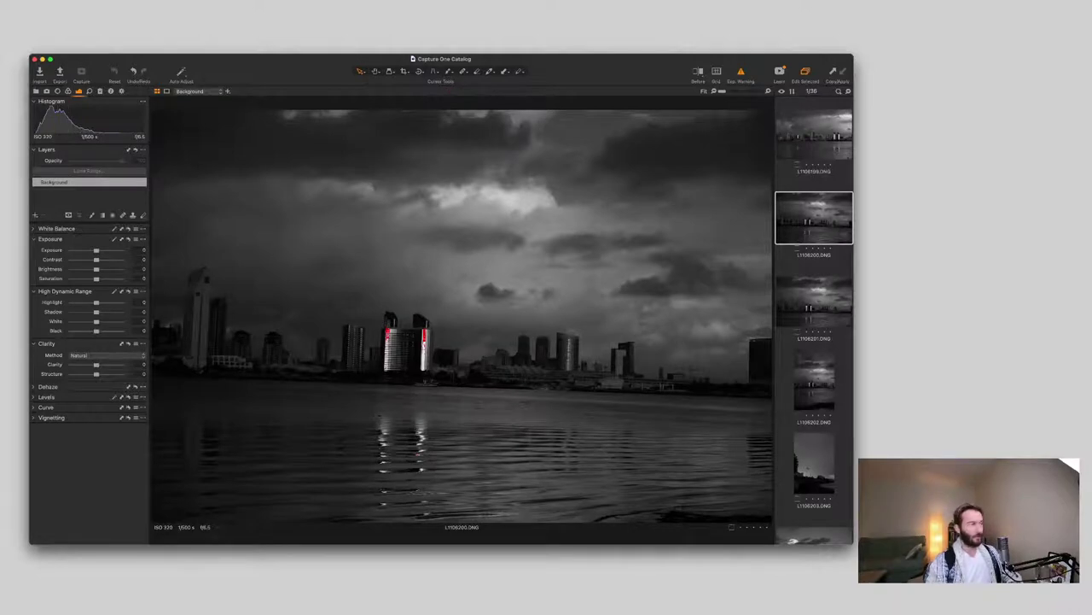
key("super+e")
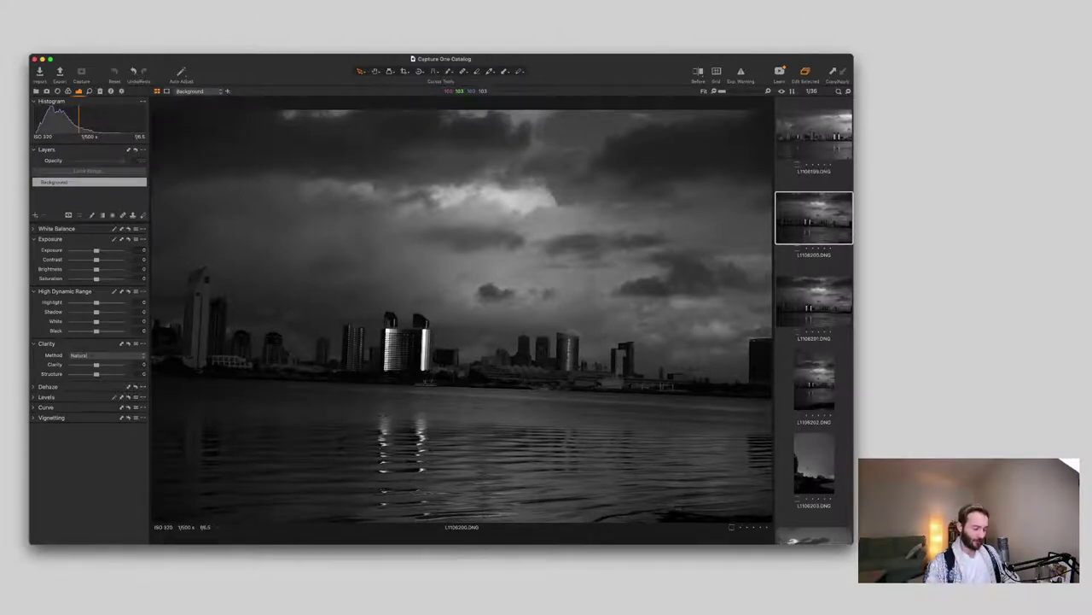
key("super+BackSpace")
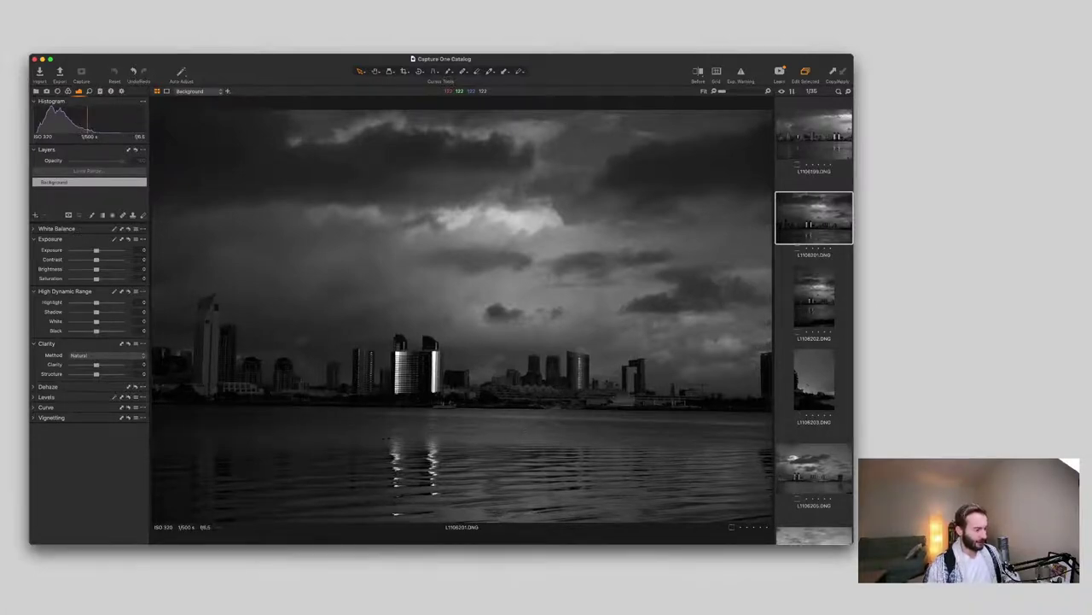
Step: Compare the photos from L1106199.DNG to L1106205.DNG and delete the dark vertical flag shot L1106203.DNG
key("Down")
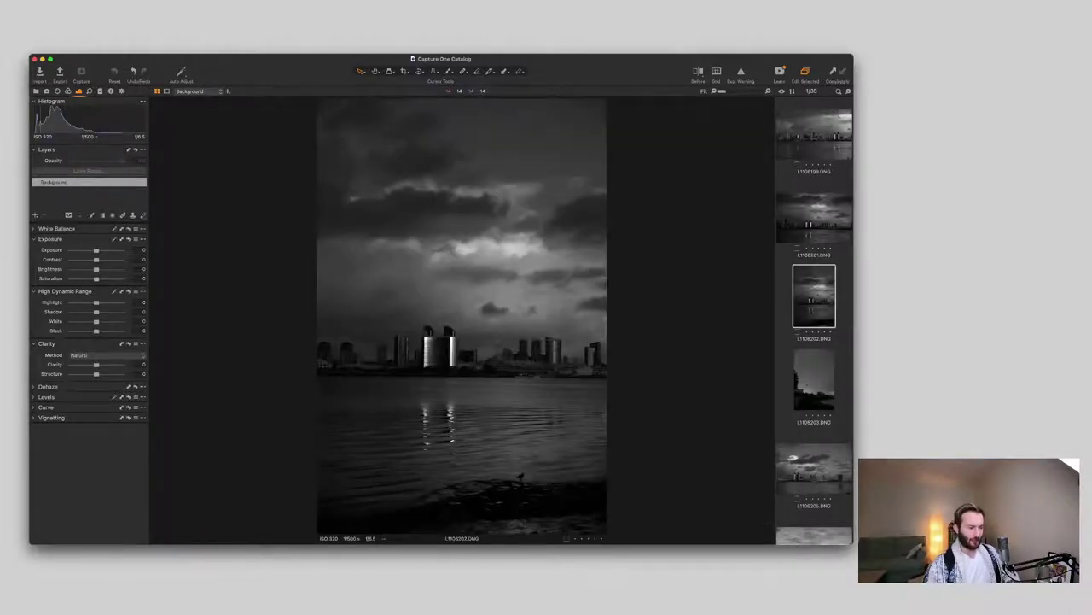
key("Down")
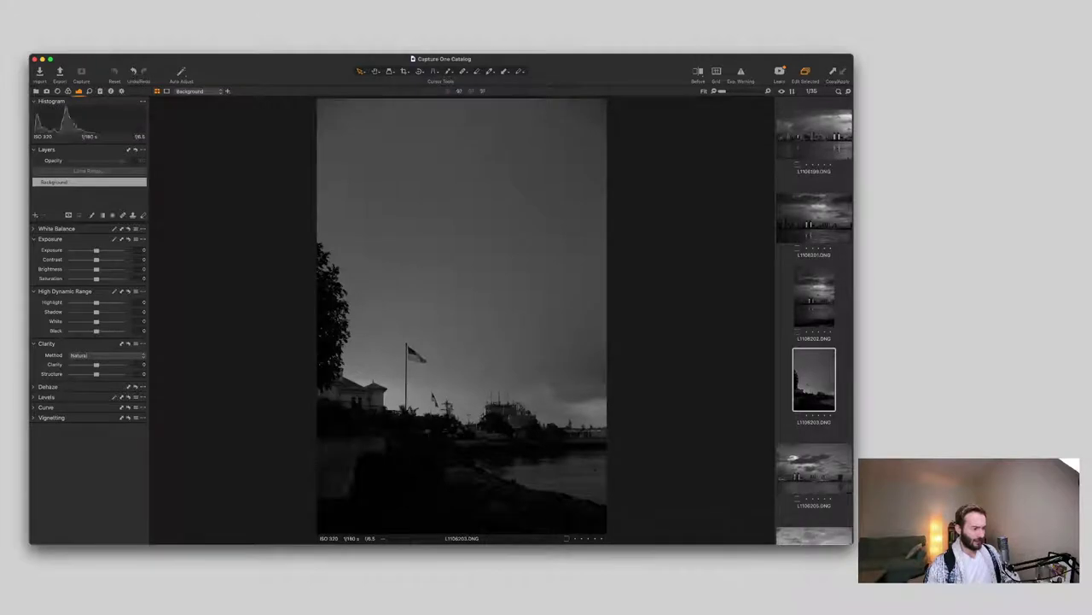
key("Down")
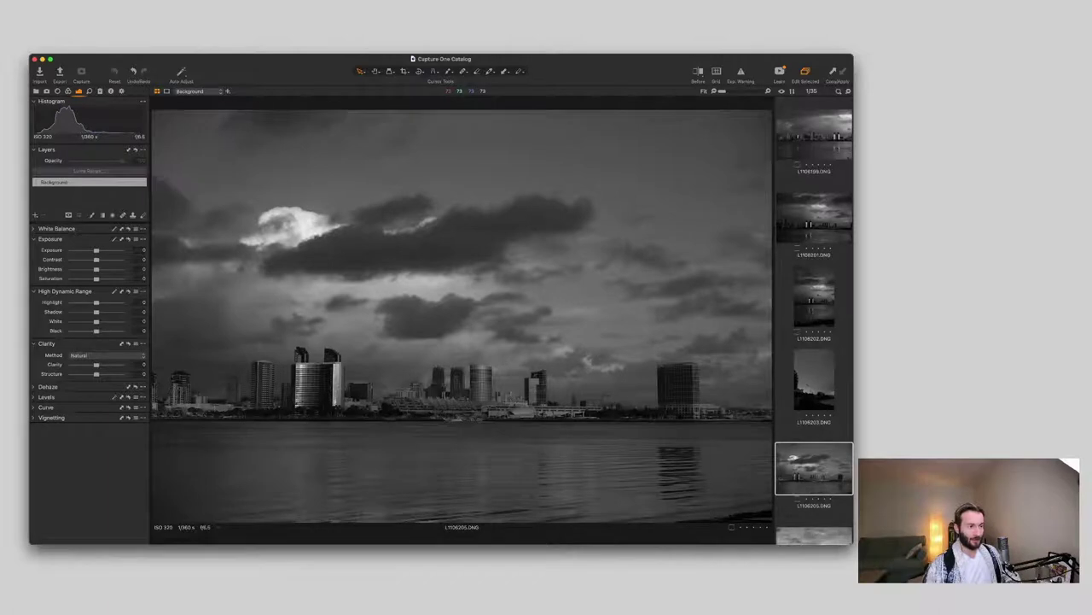
left_click(815, 135)
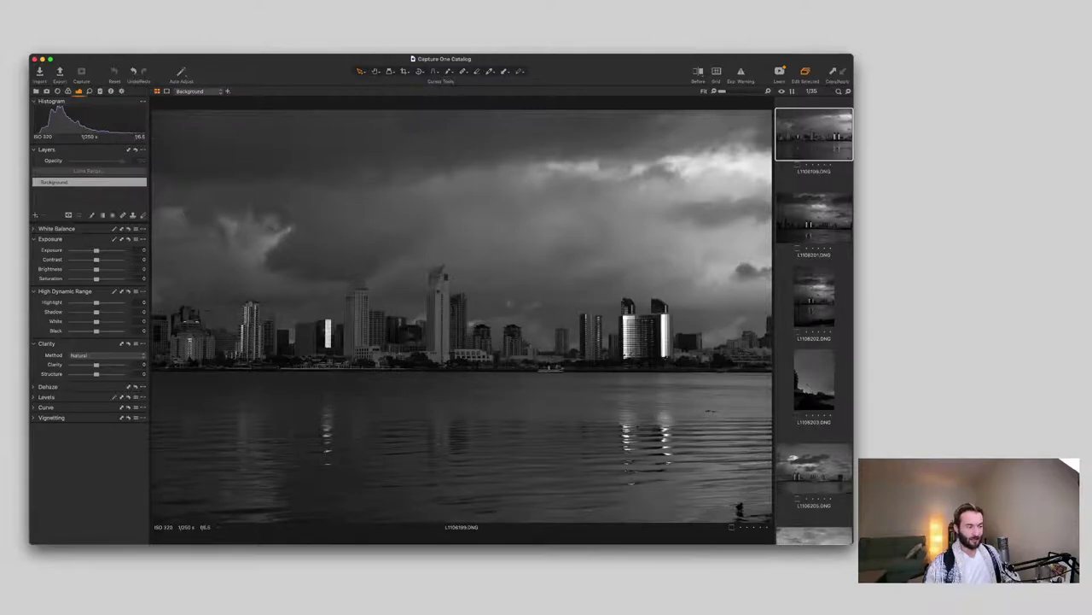
key("Down")
key("Down")
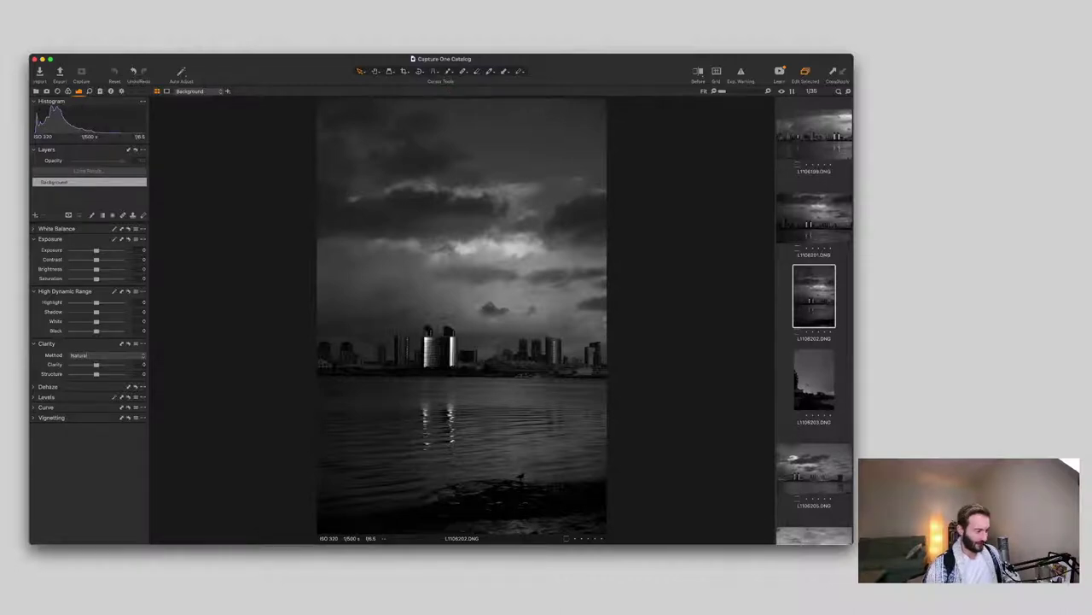
scroll(510, 474, "up", 5)
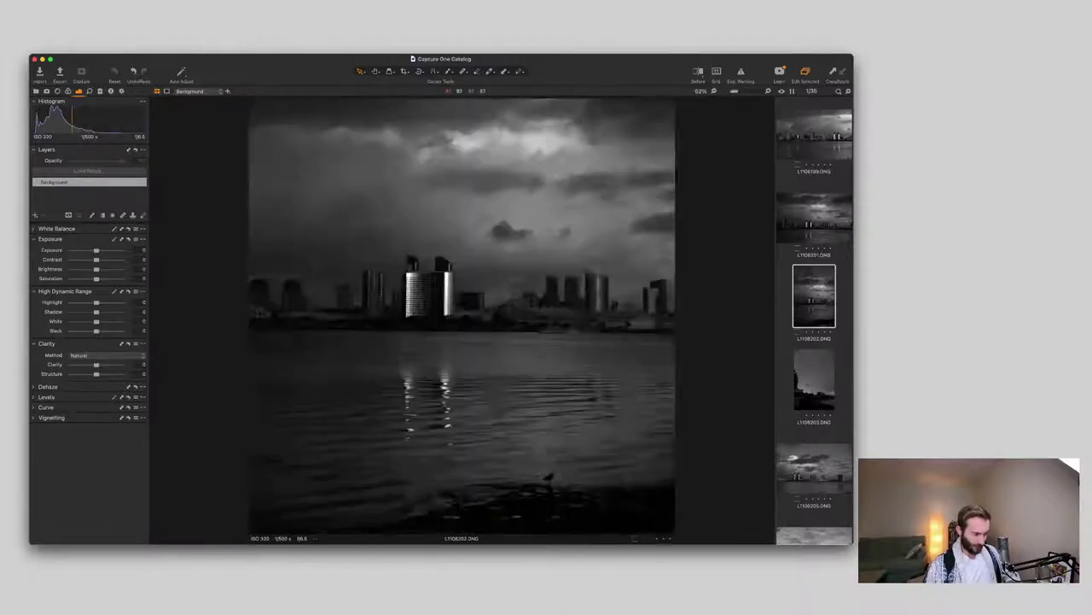
scroll(491, 471, "down", 5)
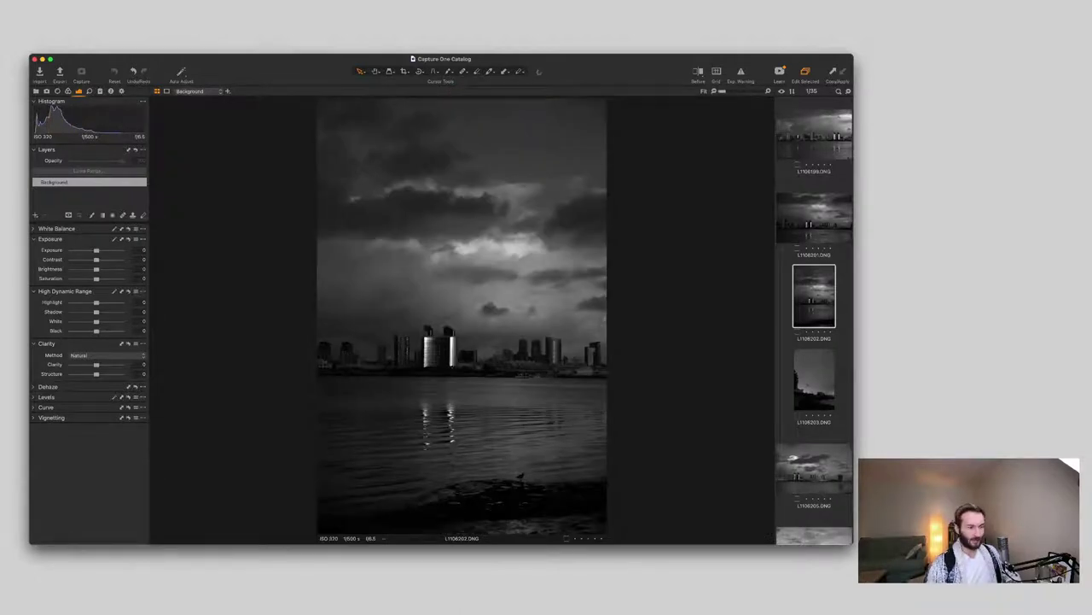
key("Down")
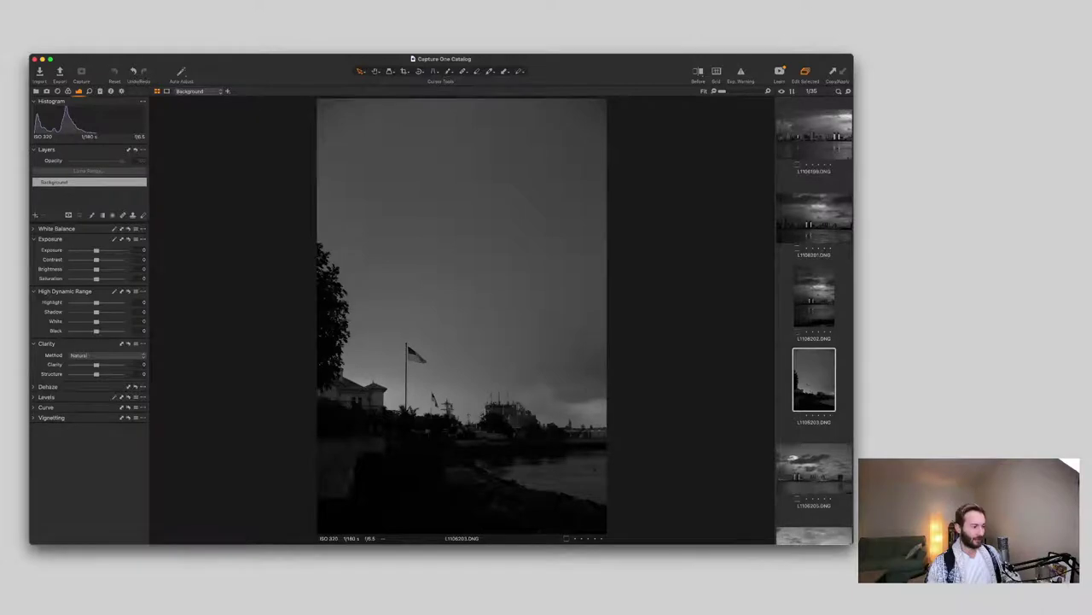
key("Delete")
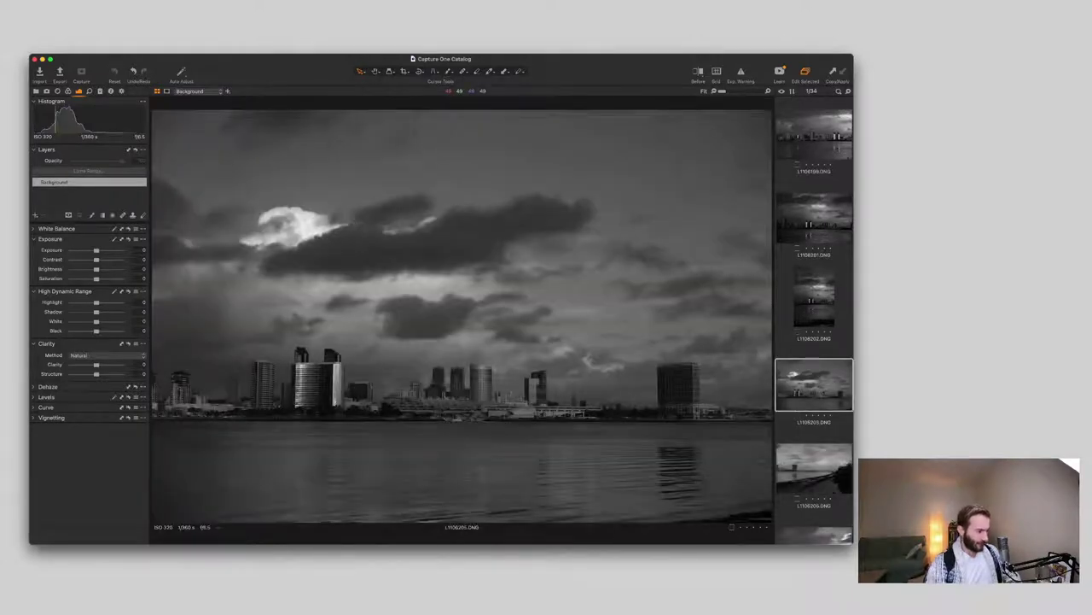
Step: Review the photos from L1106205.DNG to L1106209.DNG, checking the umbrella portrait L1106208.DNG up close
key("Right")
key("Left")
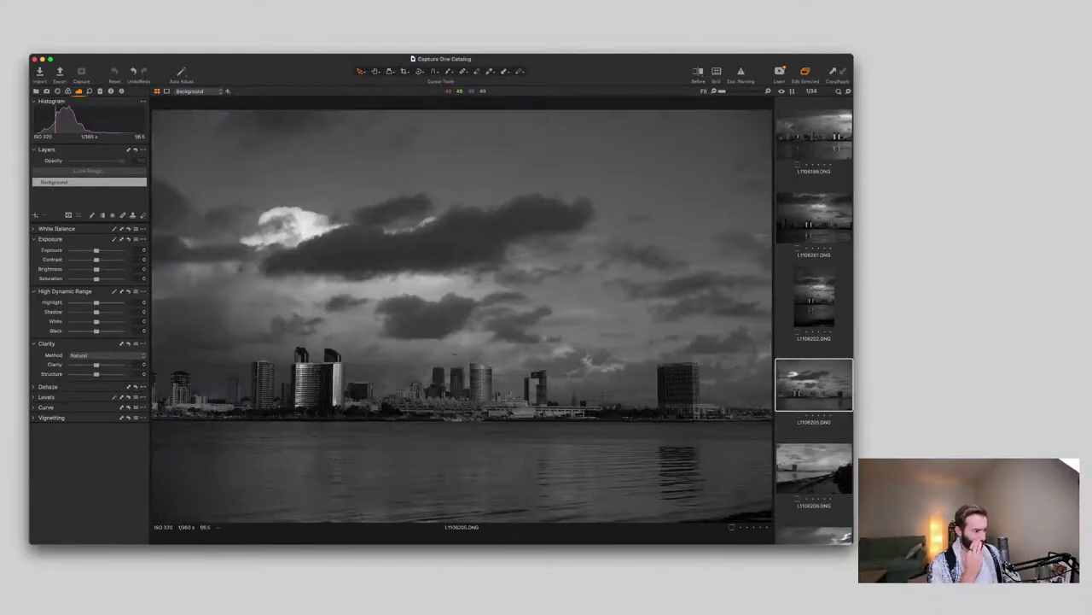
key("Right")
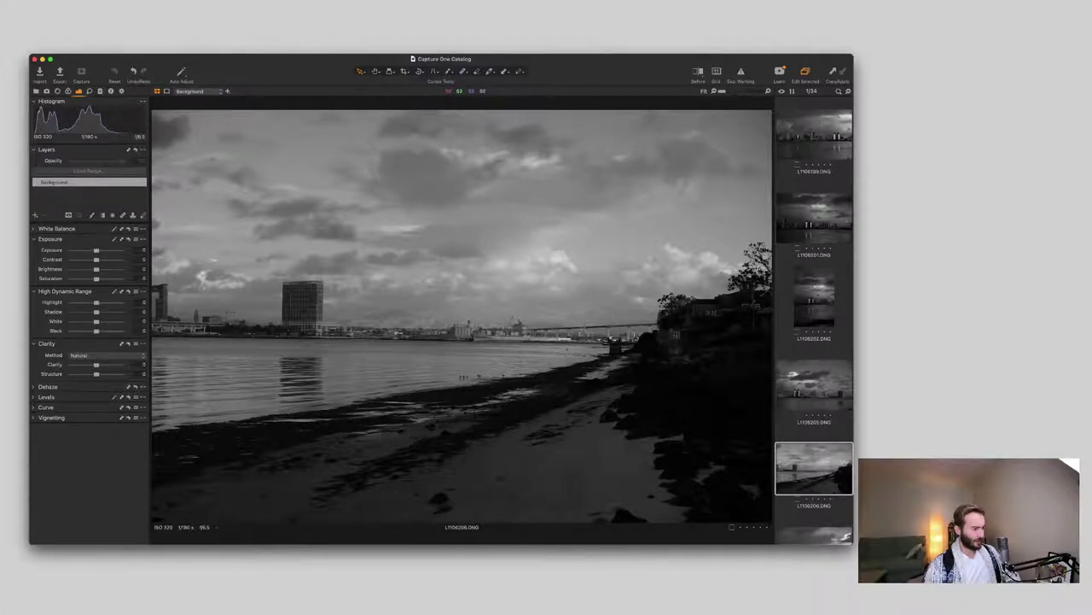
key("Down")
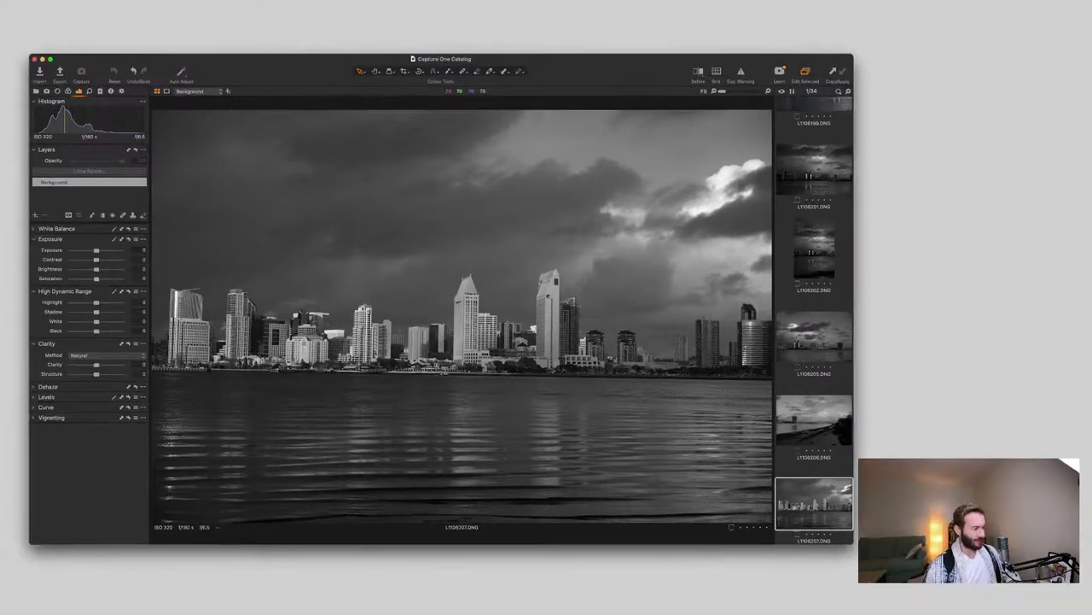
key("Right")
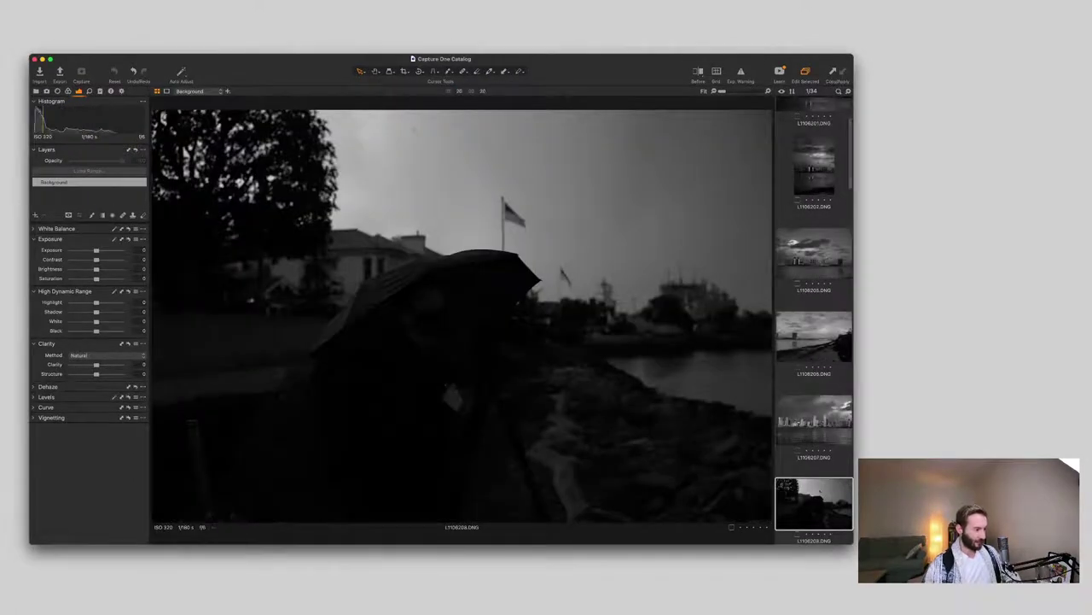
double_click(420, 317)
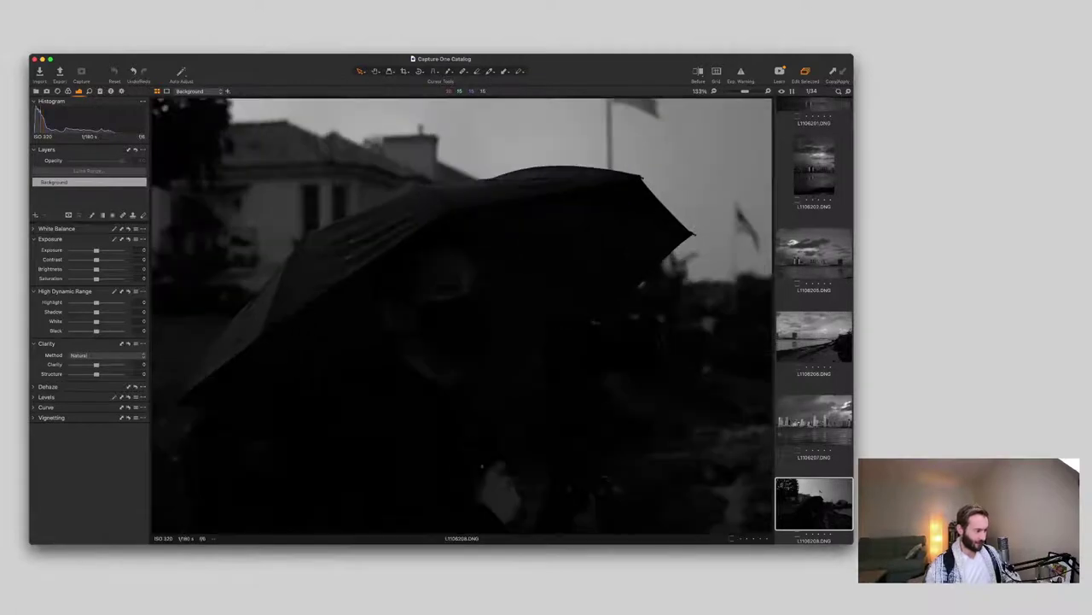
double_click(420, 317)
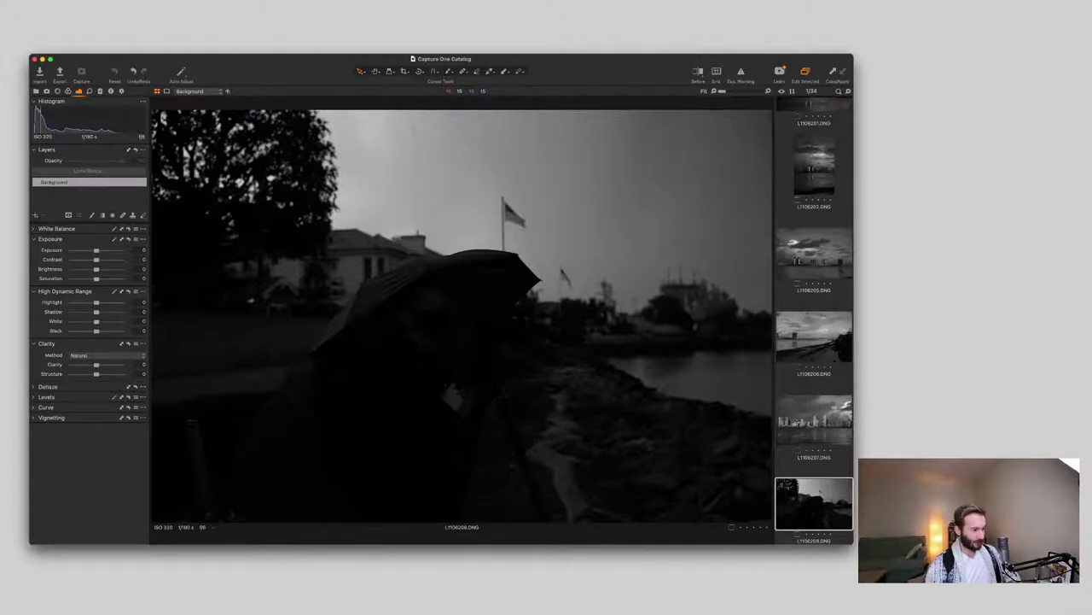
key("Right")
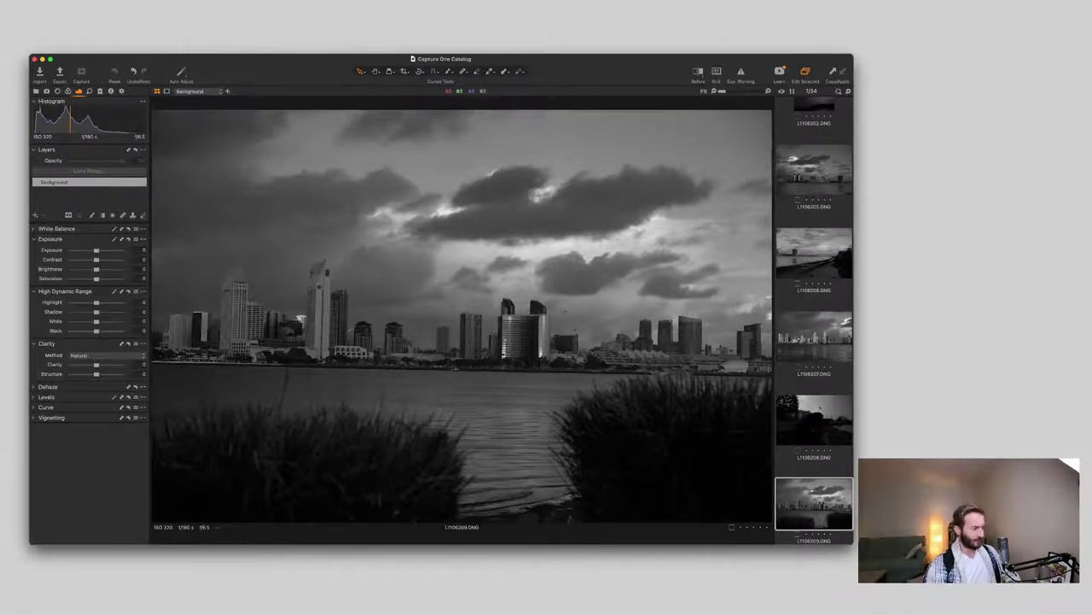
Step: Delete the rocky-shore photo L1106210.DNG and the skyline shots L1106212.DNG through L1106215.DNG, keeping L1106211.DNG
key("Down")
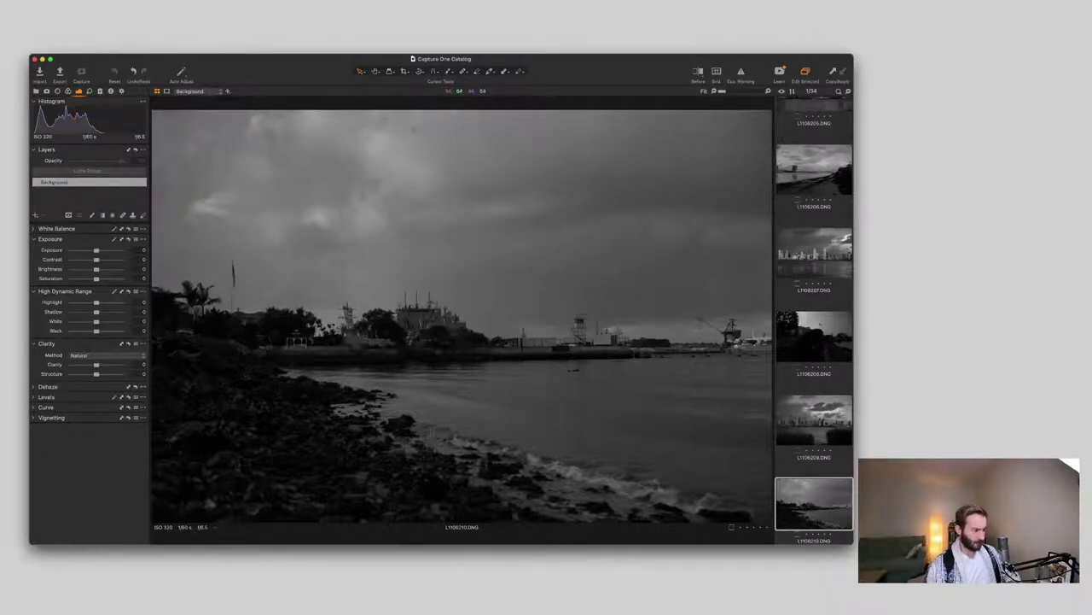
key("super+BackSpace")
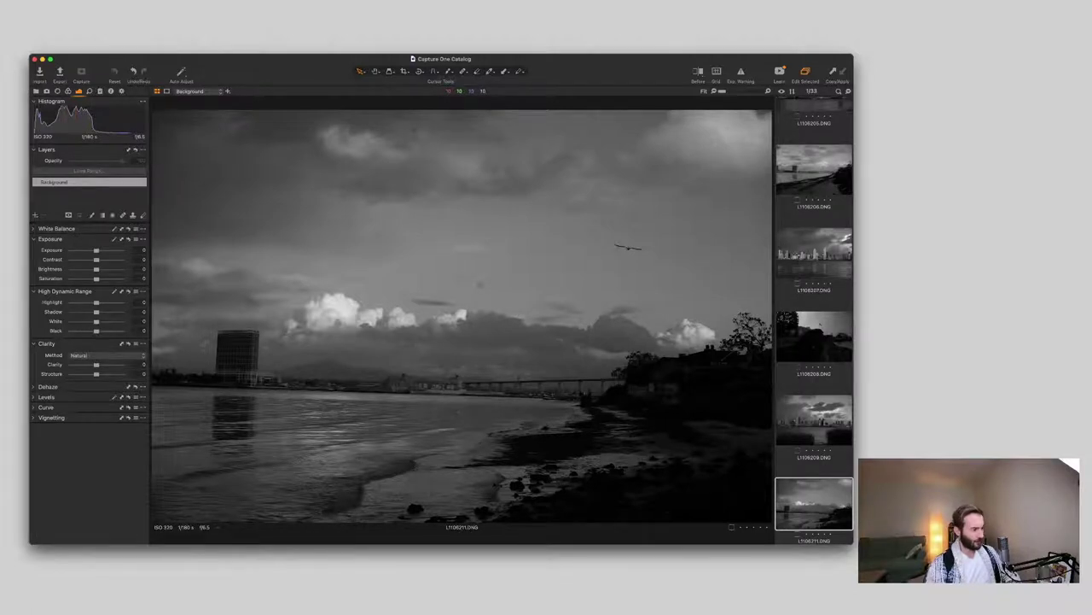
key("Down")
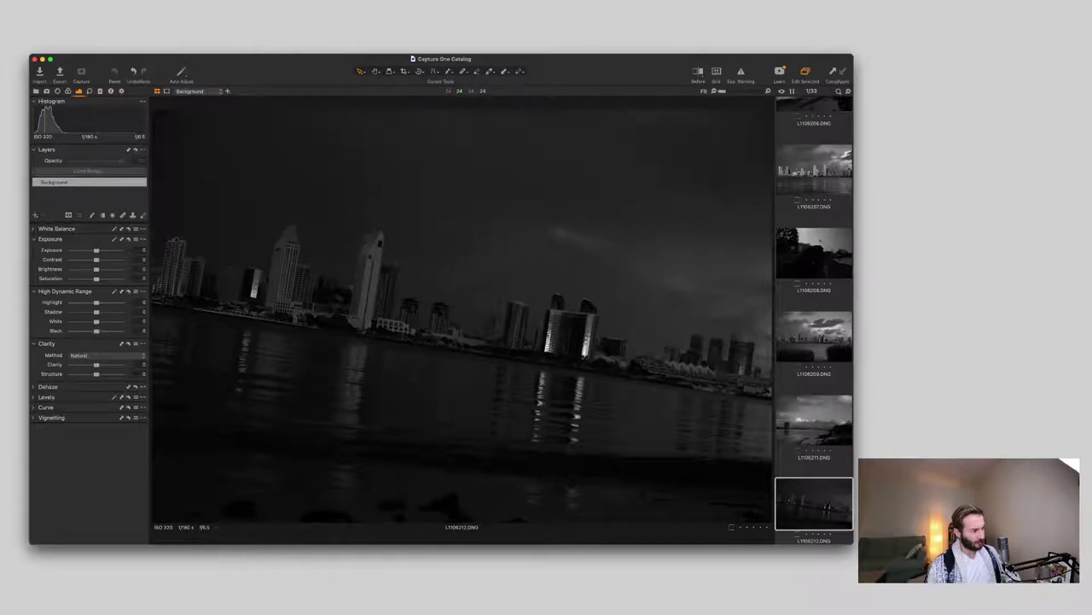
key("Down")
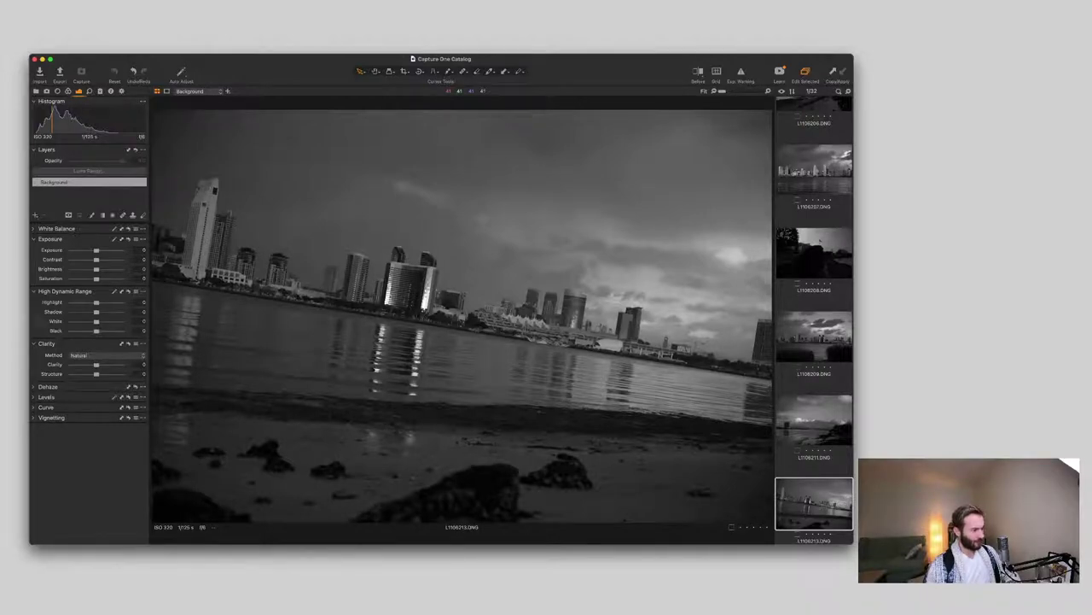
key("super+BackSpace")
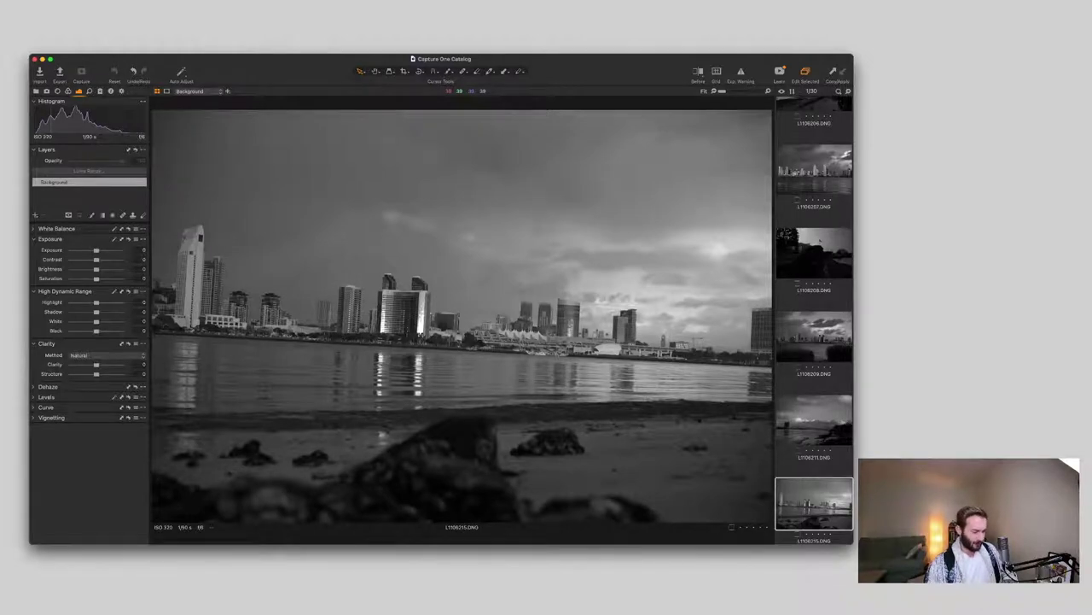
key("super+BackSpace")
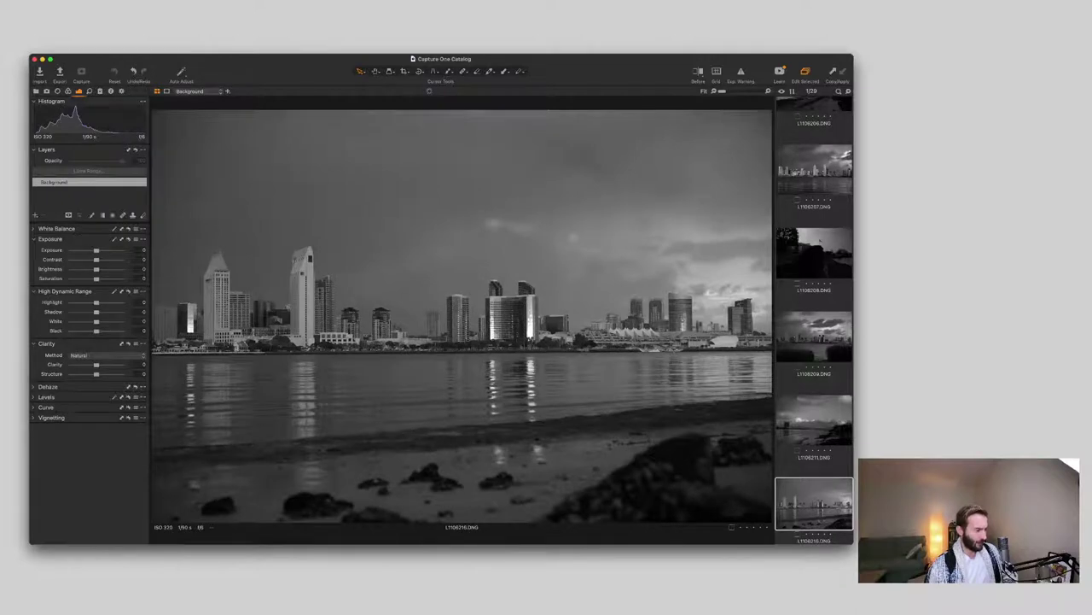
Step: Compare the similar skyline shots L1106216.DNG and L1106217.DNG
key("Right")
key("Left")
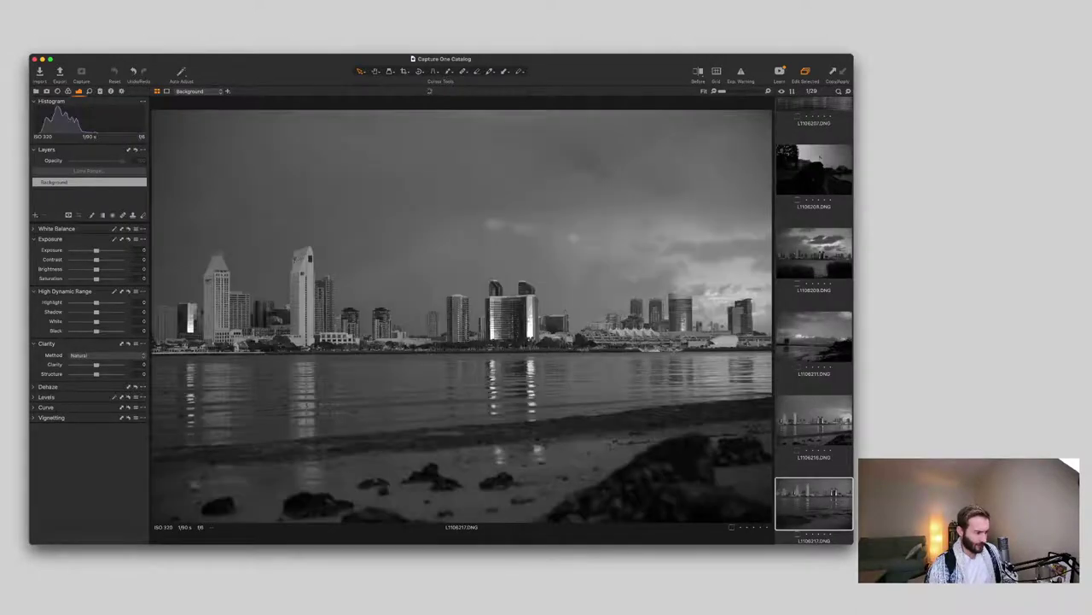
key("Right")
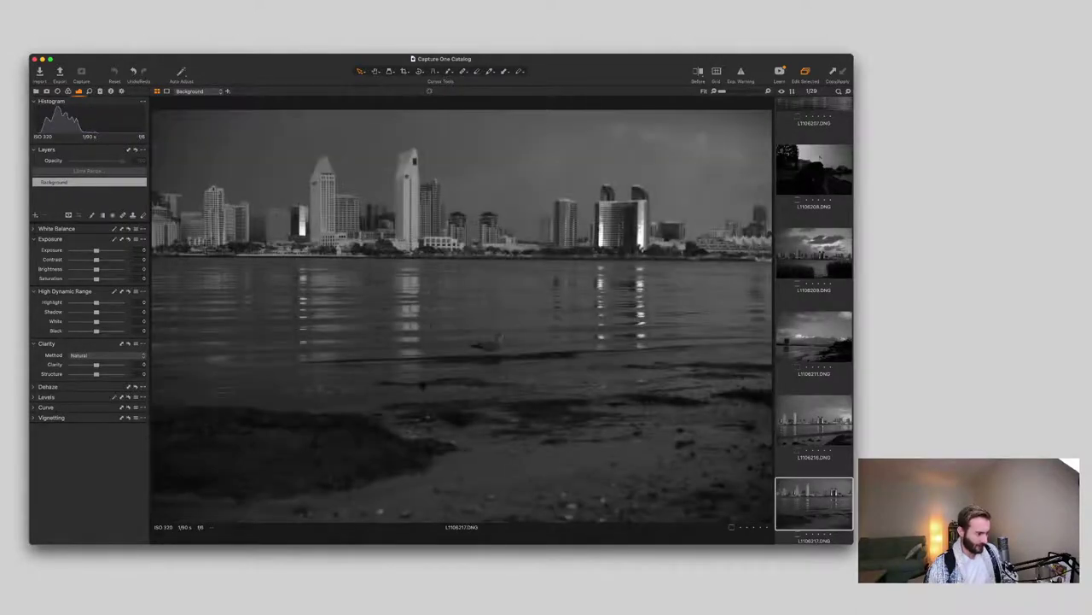
Step: Check the seagull in L1106217.DNG up close and compare the skyline shots L1106218.DNG and L1106219.DNG
scroll(500, 340, "up", 8)
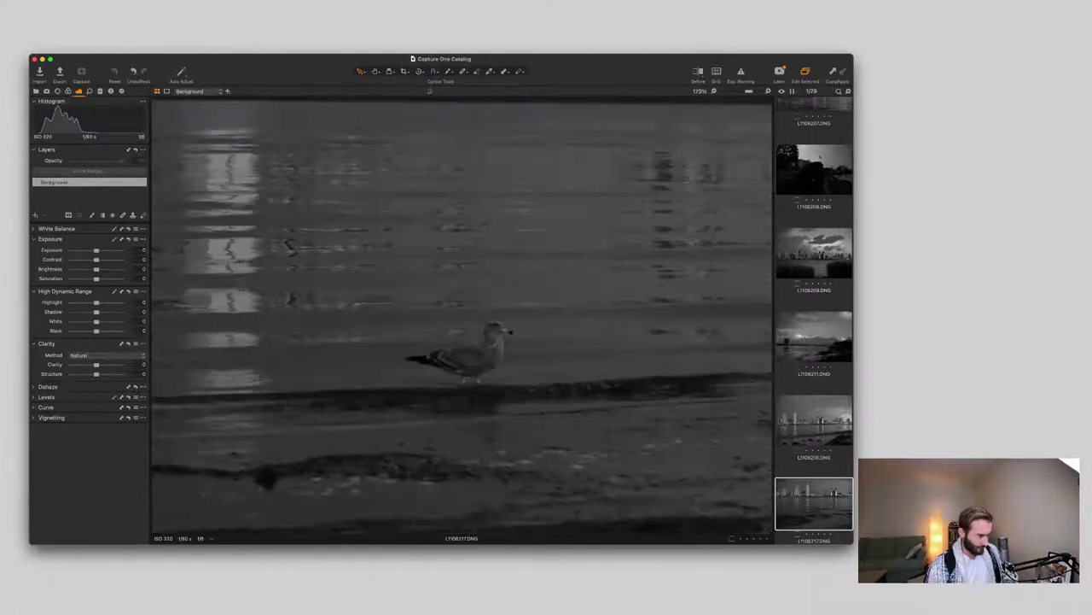
scroll(498, 339, "down", 5)
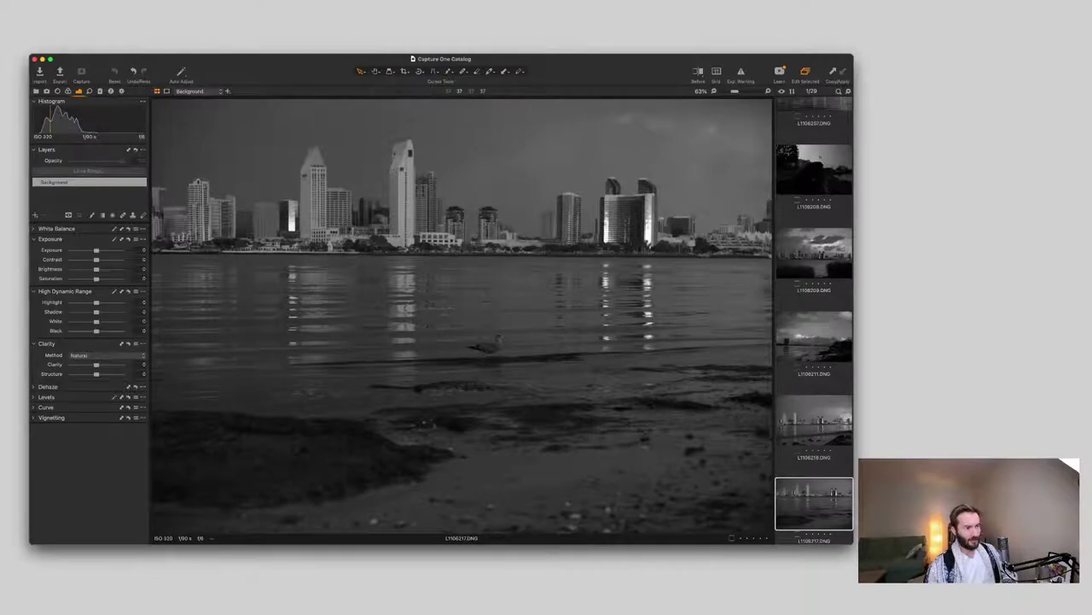
key("Down")
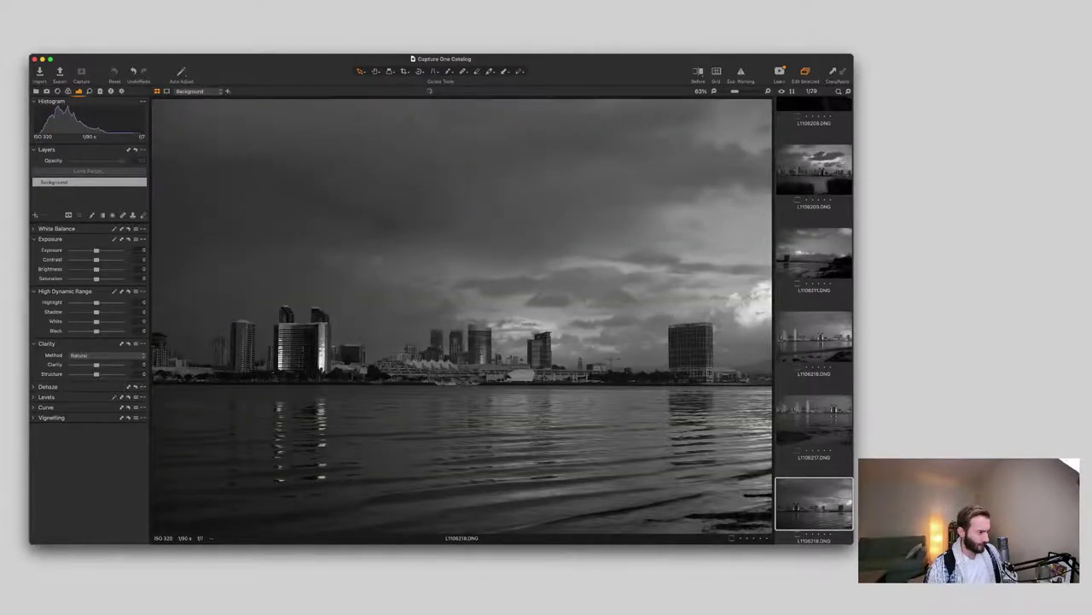
key("Down")
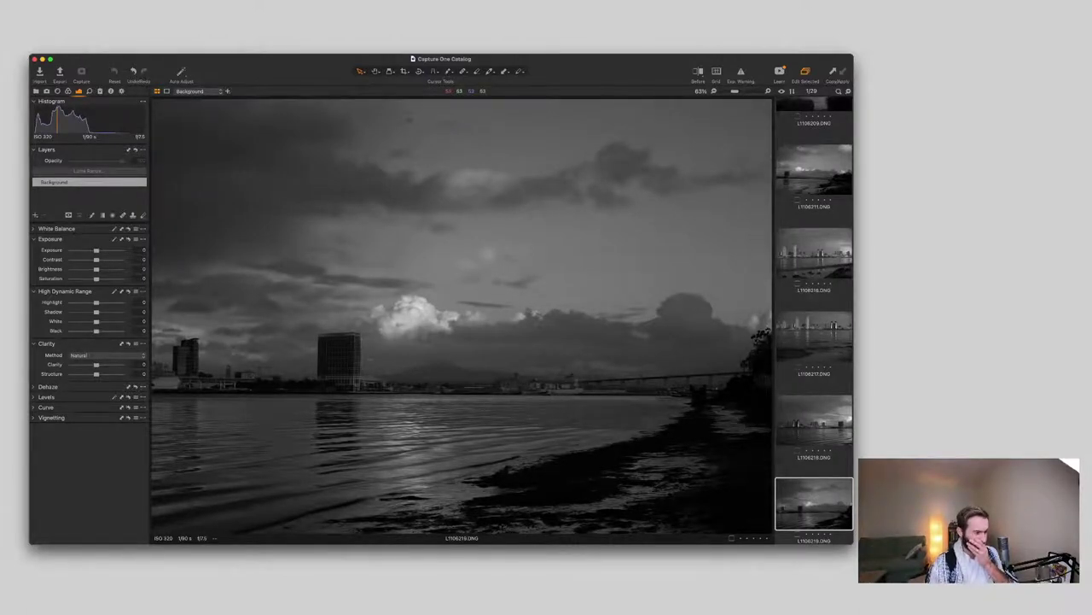
key("Up")
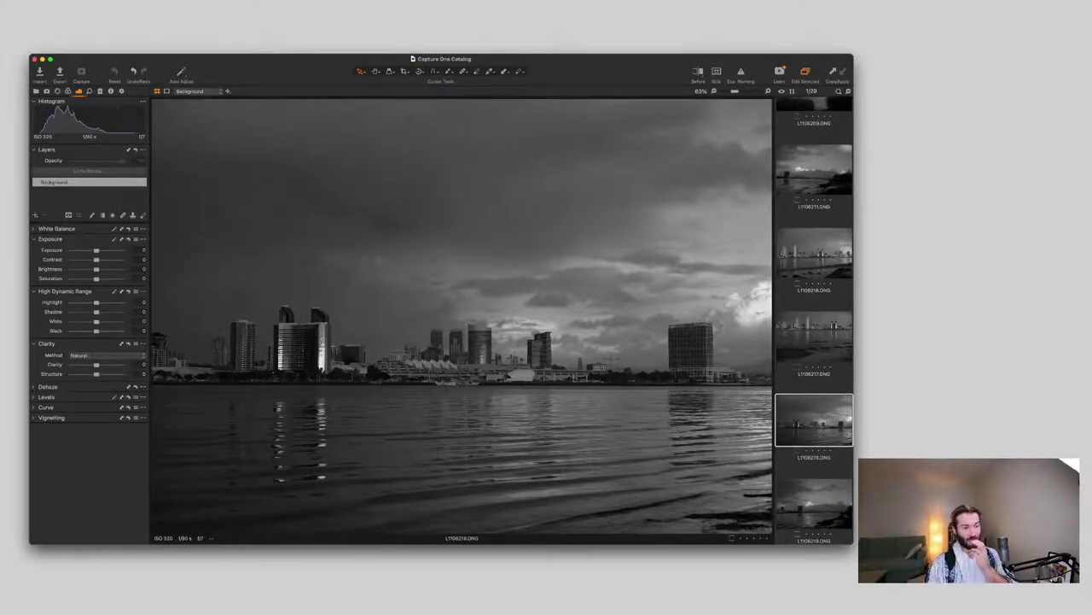
left_click(813, 504)
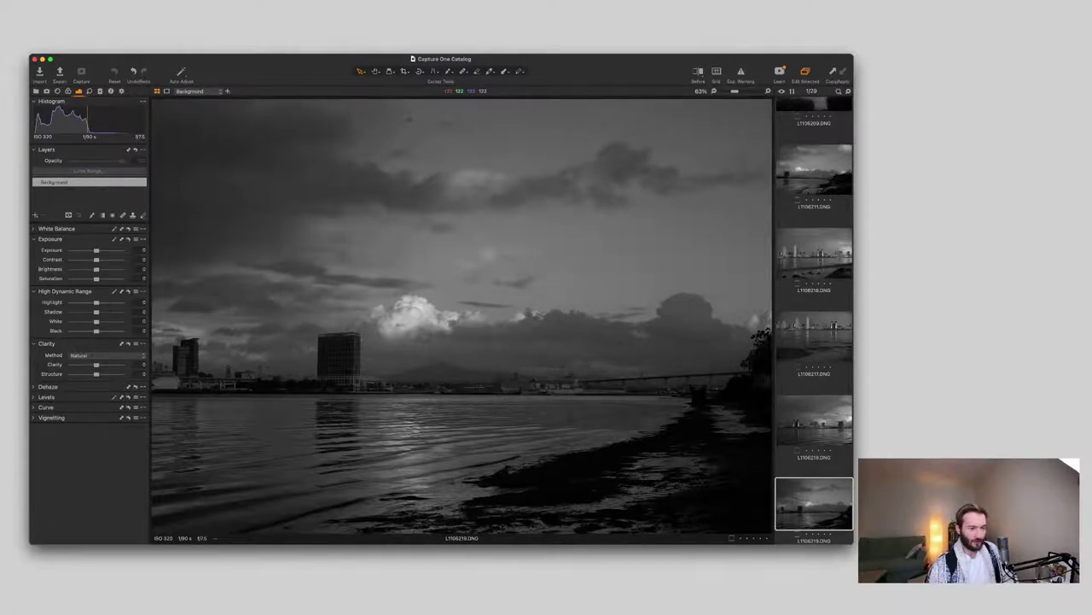
Step: Inspect the tree silhouette and light rays in L1106220.DNG up close, and delete the vertical harbour shot L1106221.DNG
key("Right")
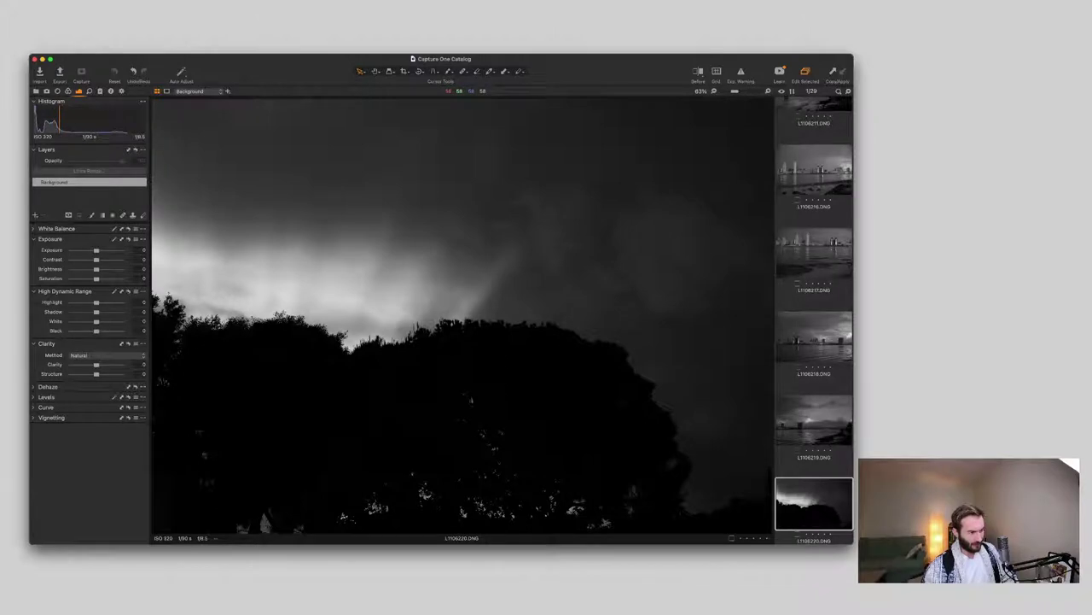
scroll(613, 290, "up", 5)
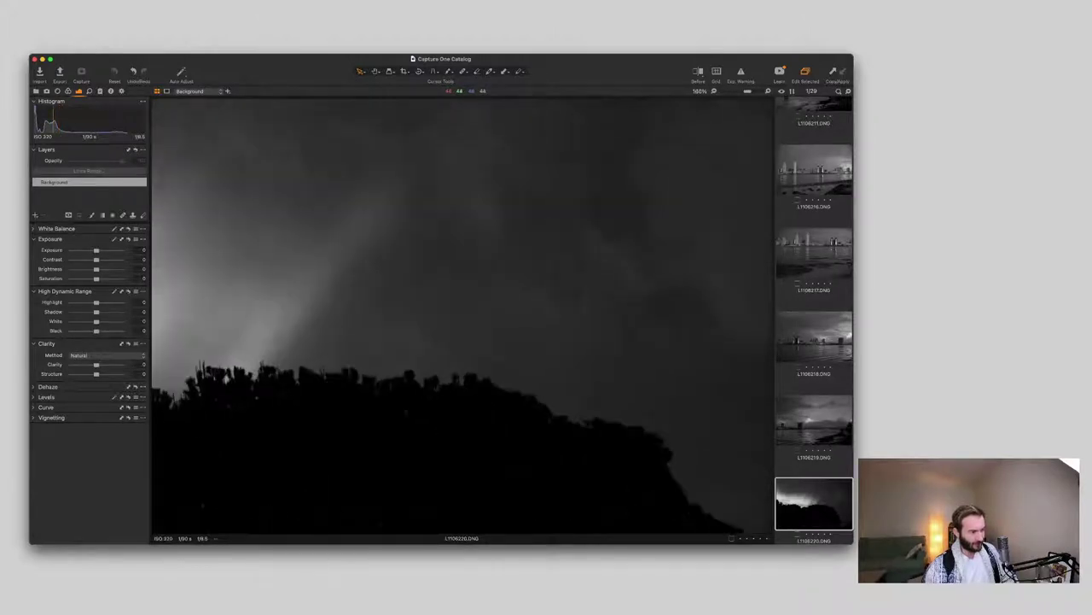
scroll(613, 290, "down", 5)
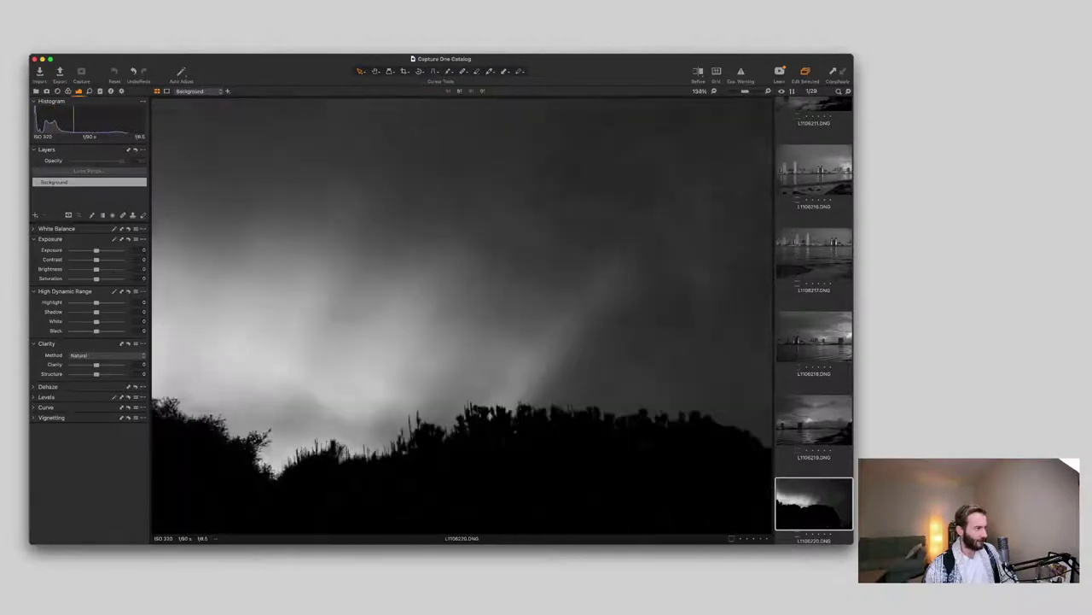
double_click(415, 126)
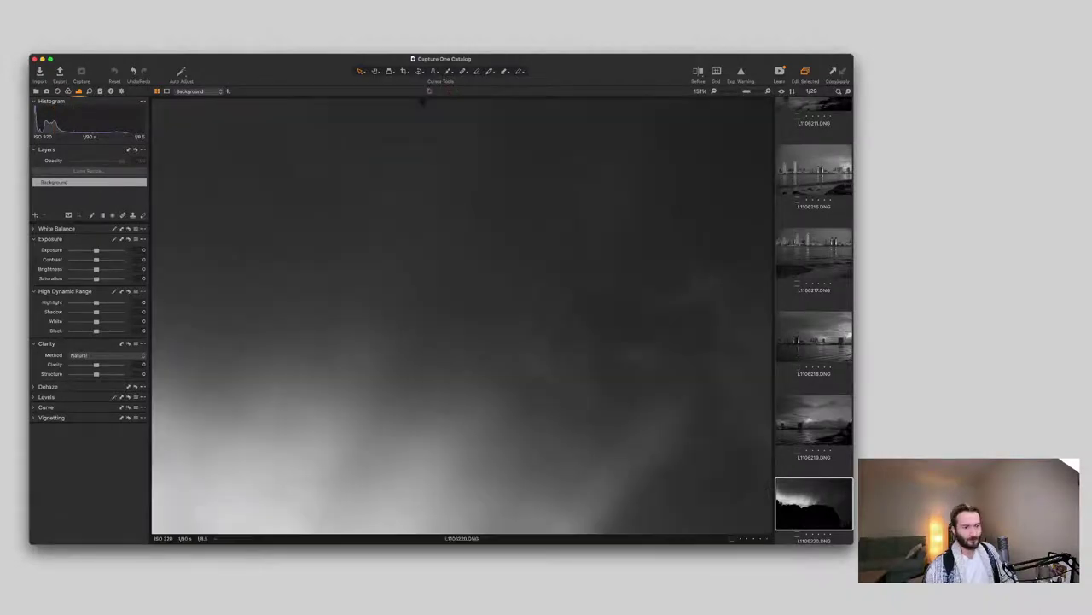
double_click(415, 128)
double_click(415, 128)
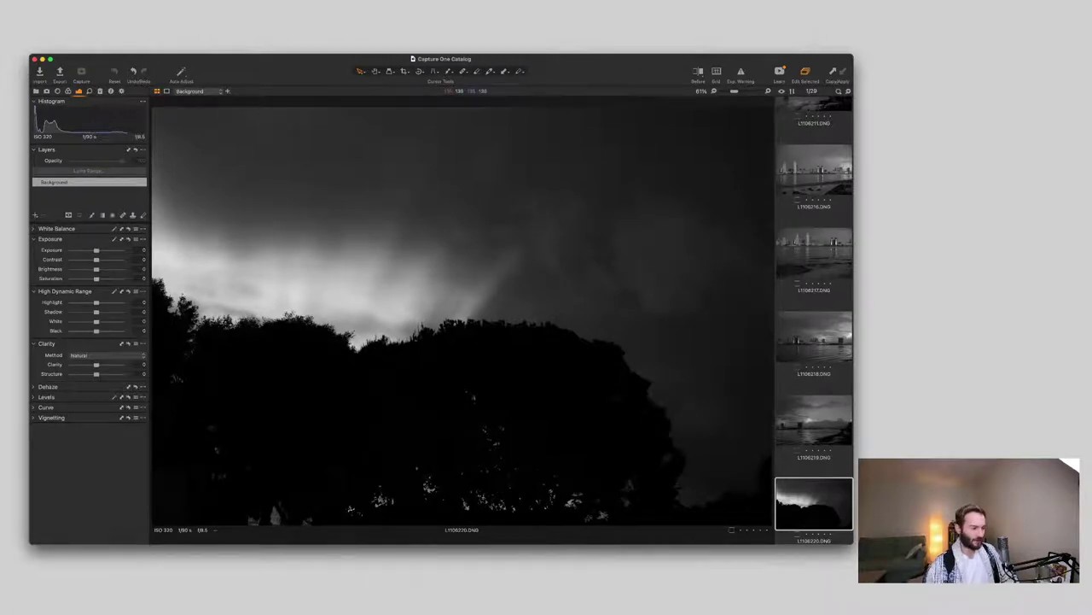
key("Right")
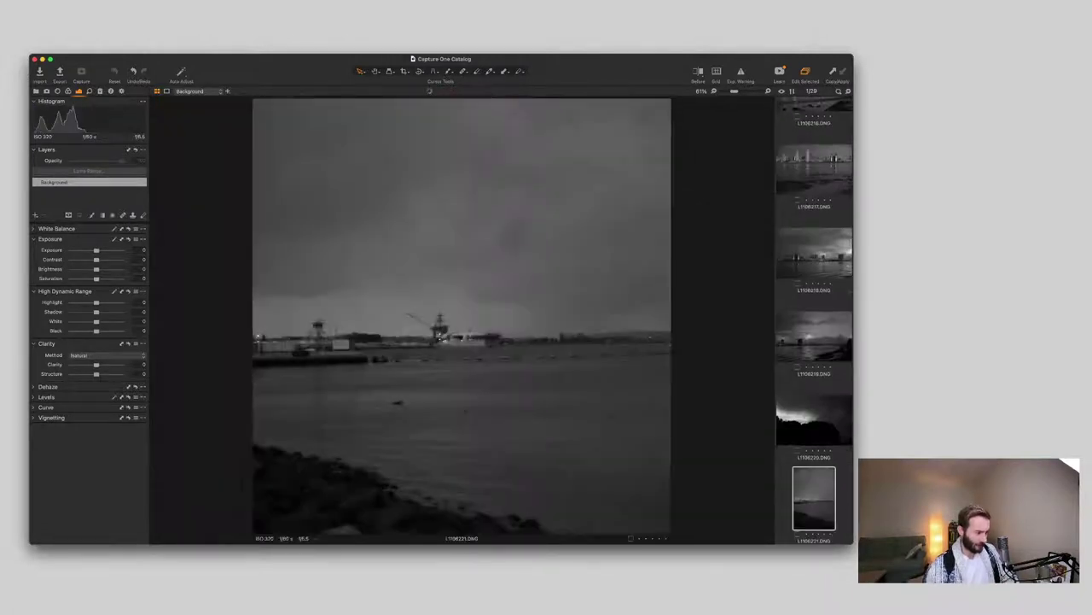
key("Right")
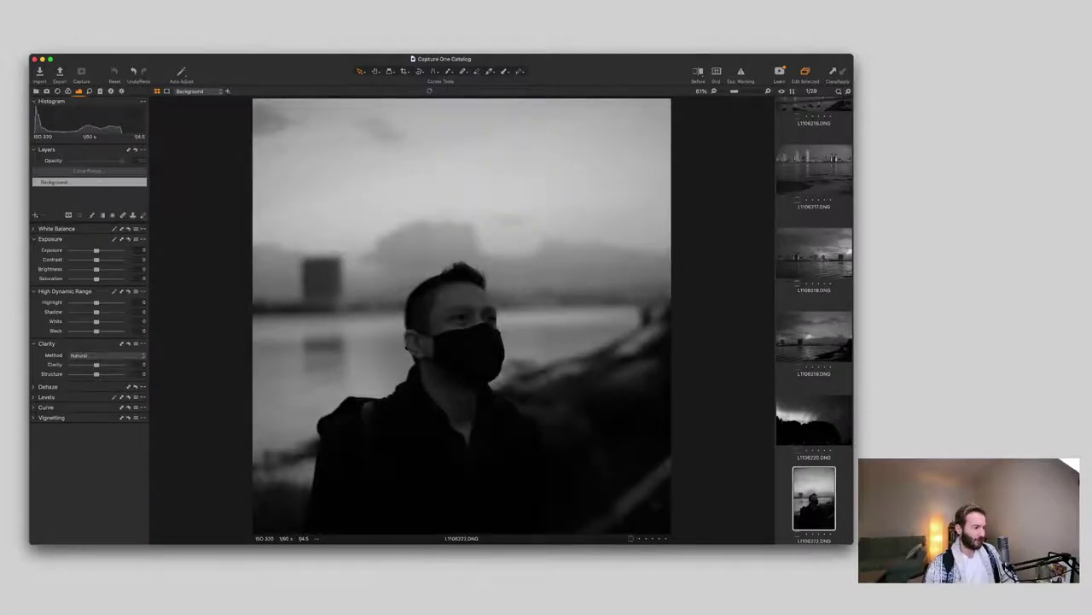
Step: Check the face in the masked portrait L1106222.DNG up close and compare it with L1106223.DNG and L1106224.DNG
scroll(462, 318, "down", 3)
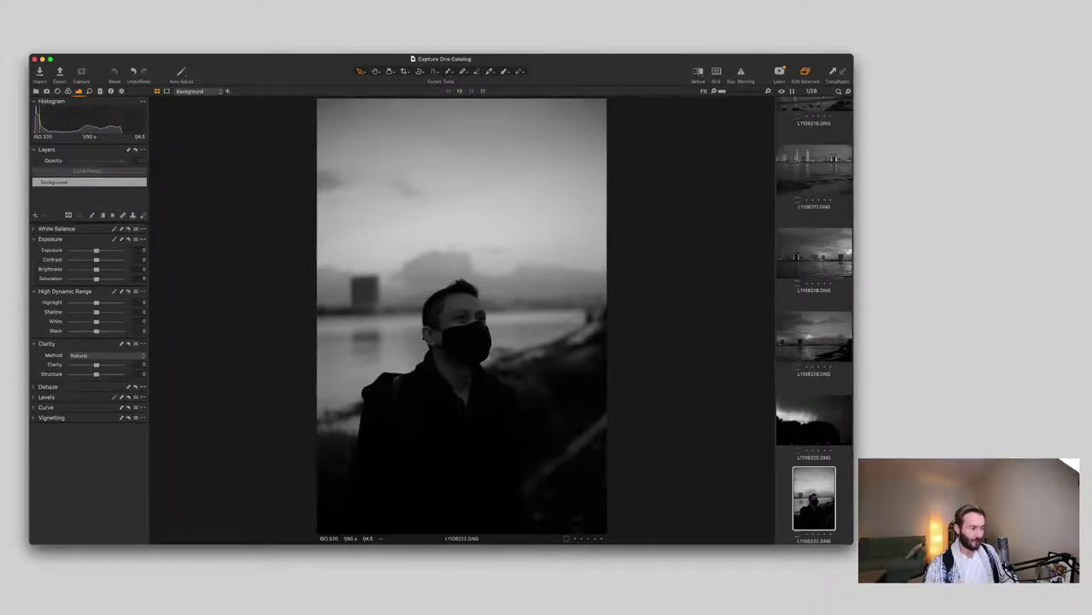
scroll(470, 333, "up", 5)
scroll(470, 333, "down", 5)
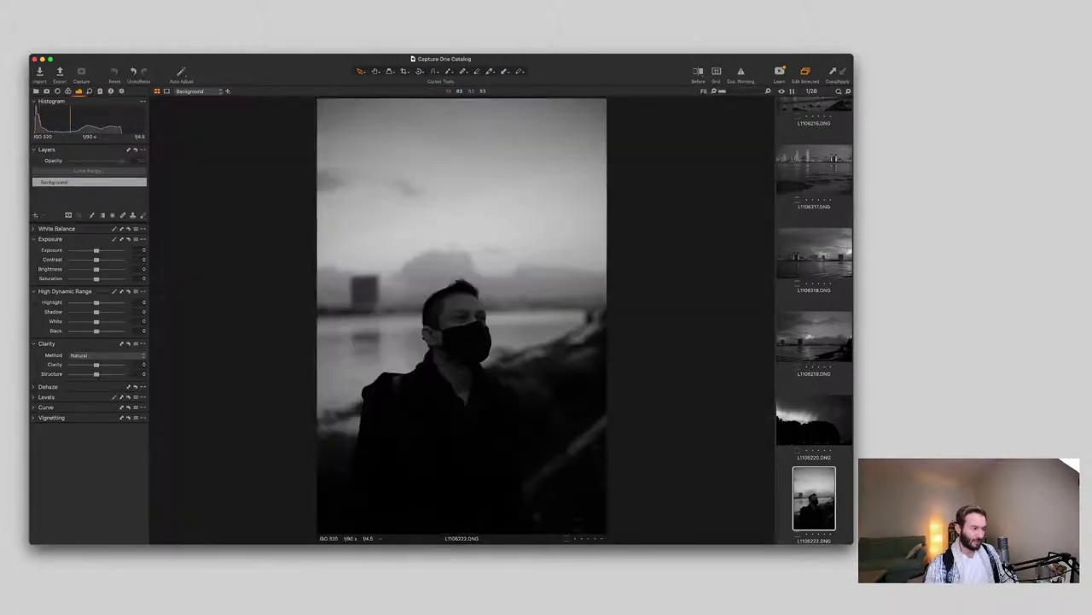
scroll(465, 316, "up", 5)
scroll(466, 316, "down", 5)
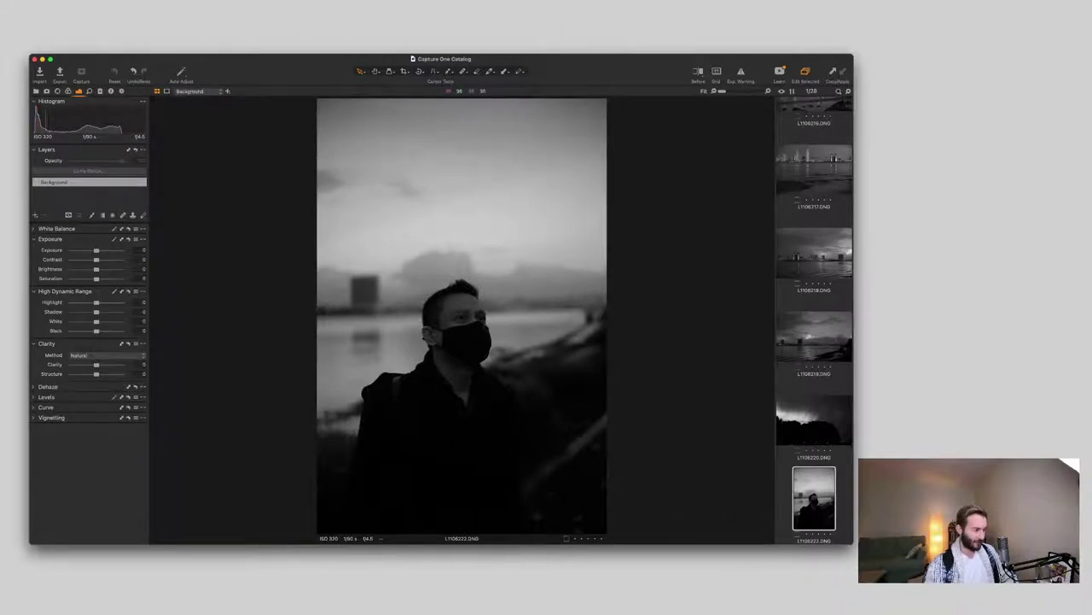
key("super+equal")
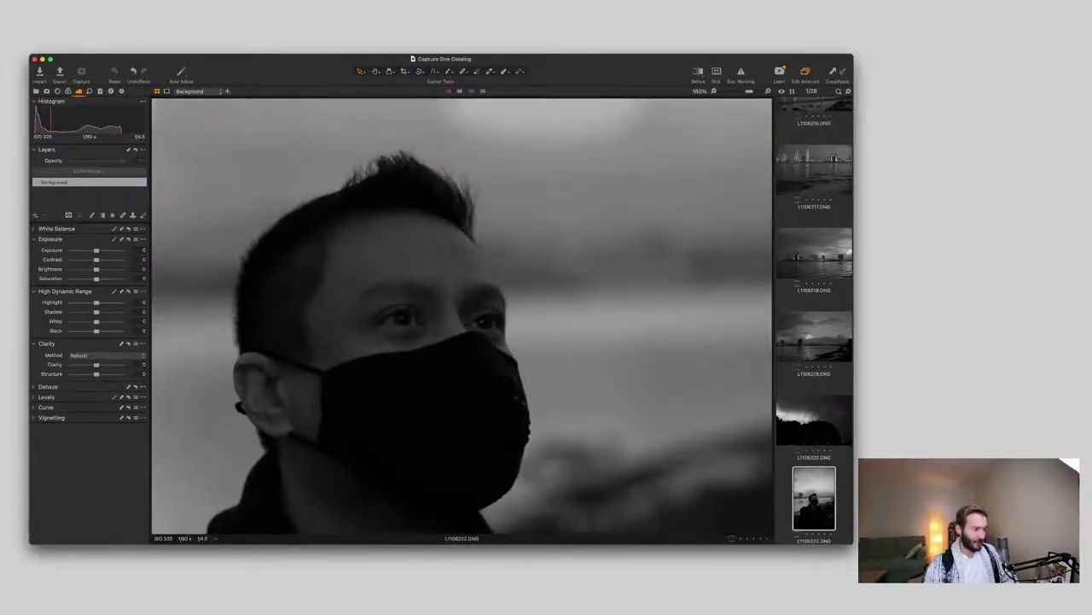
key("super+0")
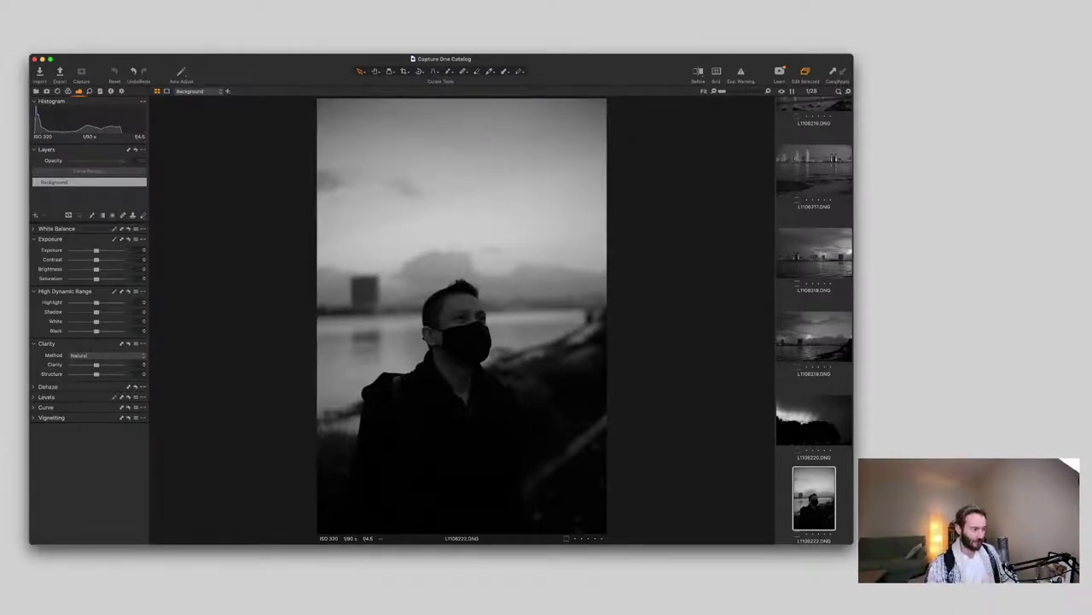
key("Right")
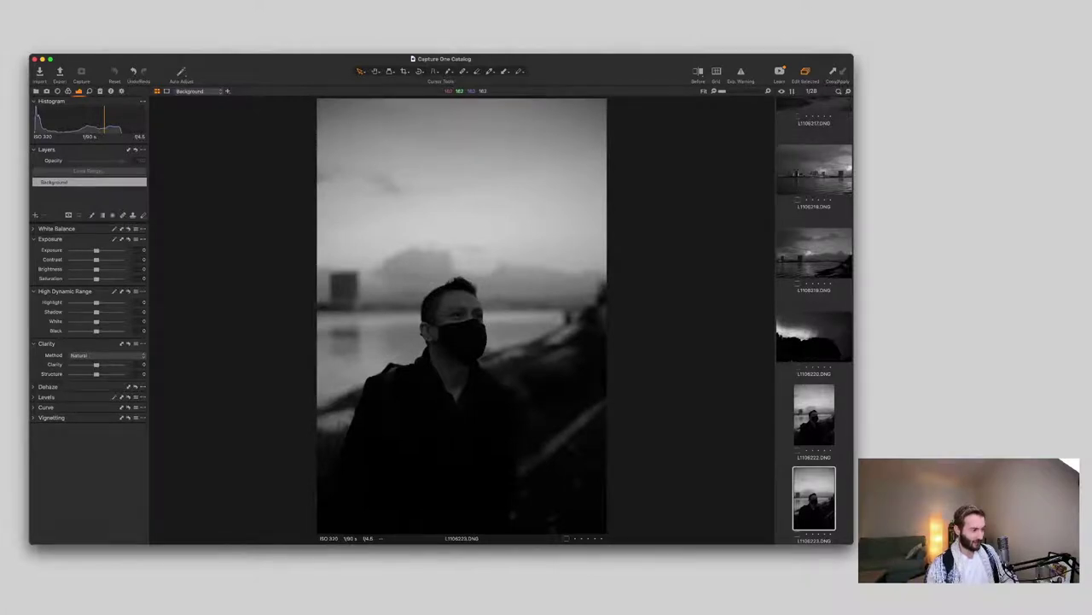
key("Right")
Step: Compare the tripod portraits L1106225.DNG and L1106226.DNG, examining the man's face up close for focus
key("Right")
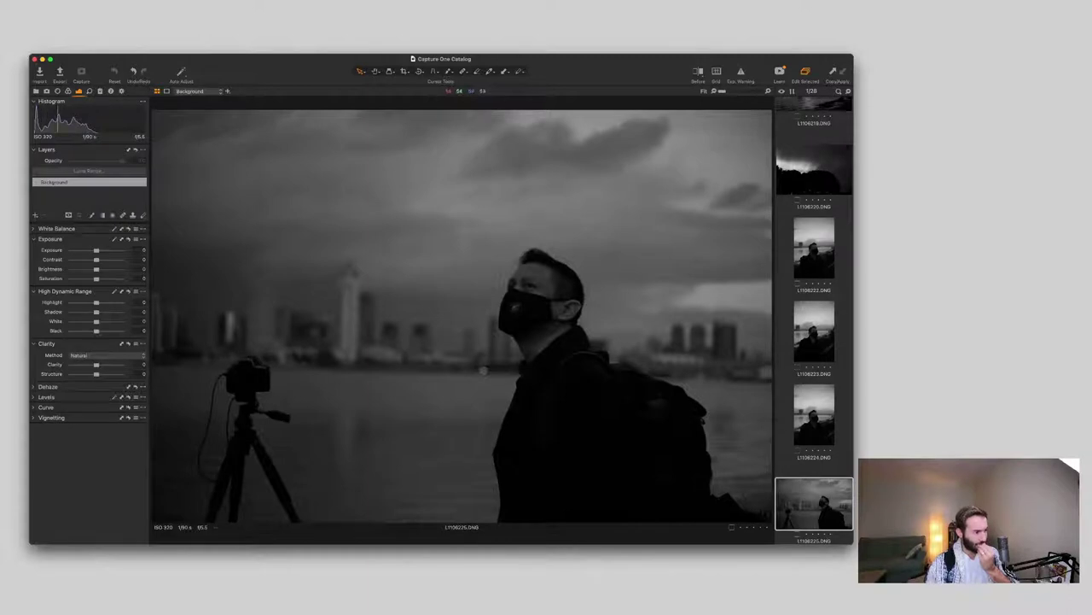
scroll(525, 286, "up", 4)
scroll(521, 286, "down", 4)
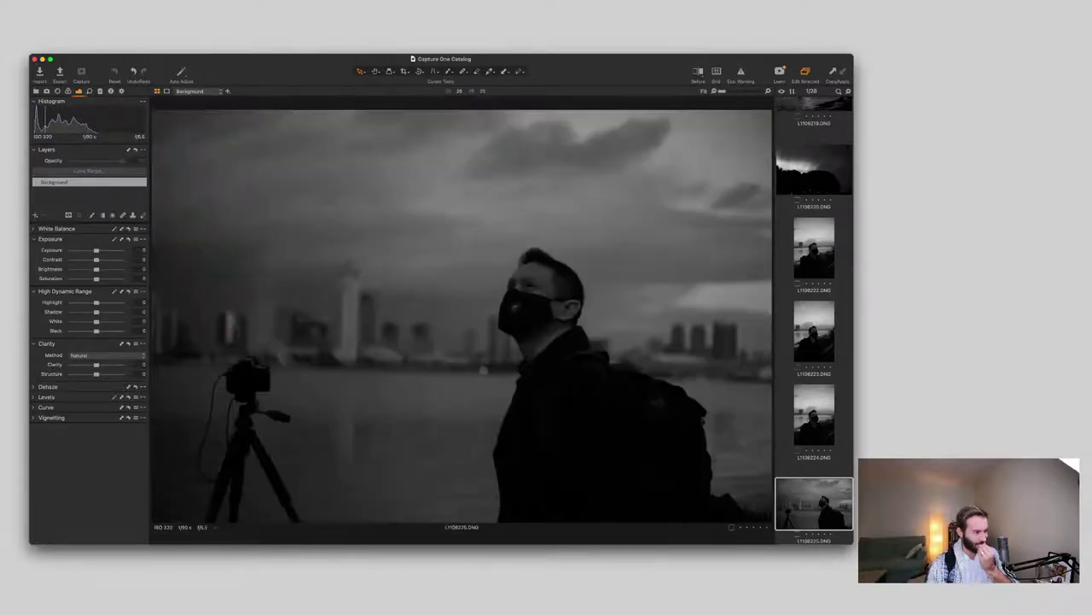
scroll(520, 286, "up", 4)
scroll(525, 298, "down", 2)
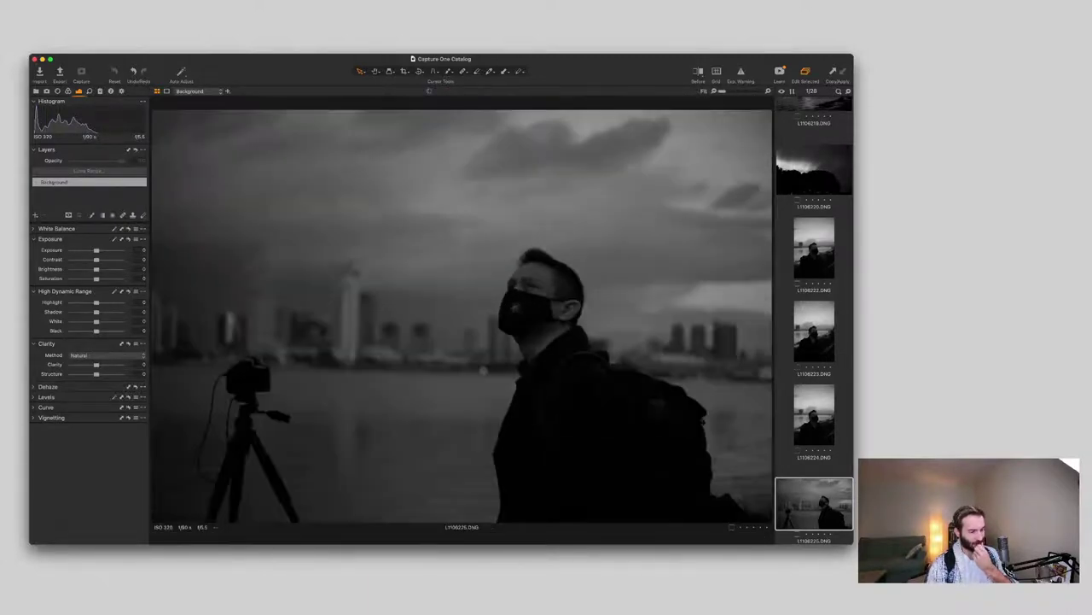
key("Right")
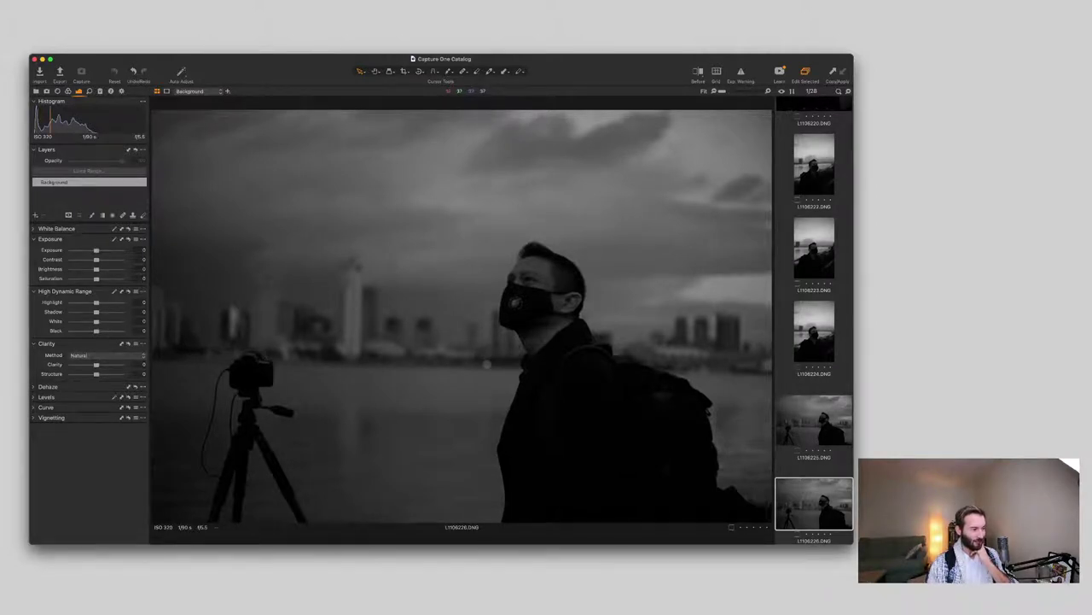
scroll(553, 273, "up", 5)
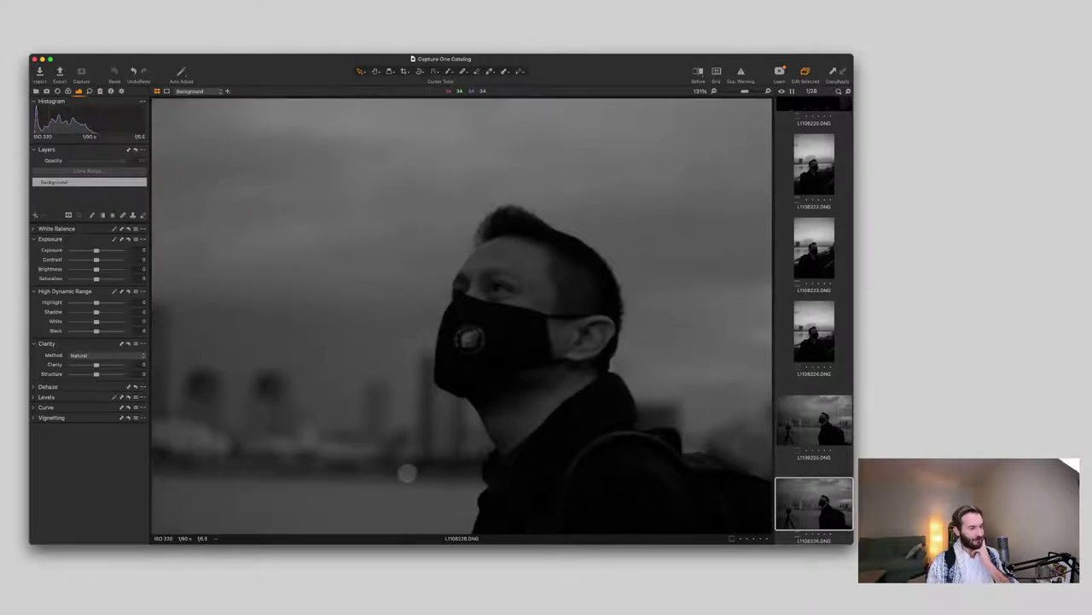
scroll(554, 272, "down", 5)
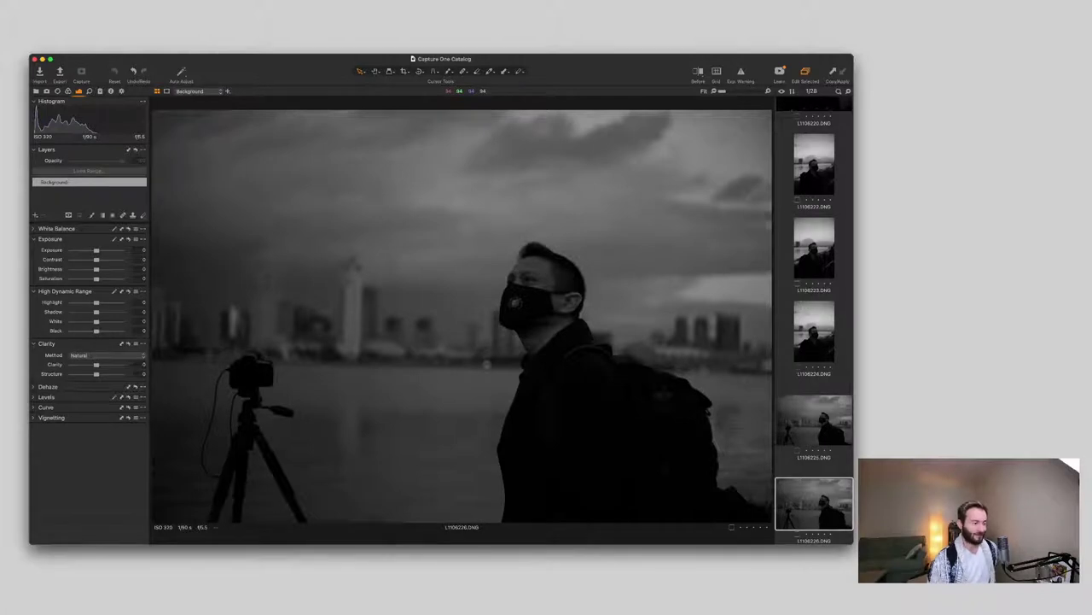
Step: Examine the moon in the skyline shot L1106228.DNG up close and check its highlights in L1106229.DNG
key("Right")
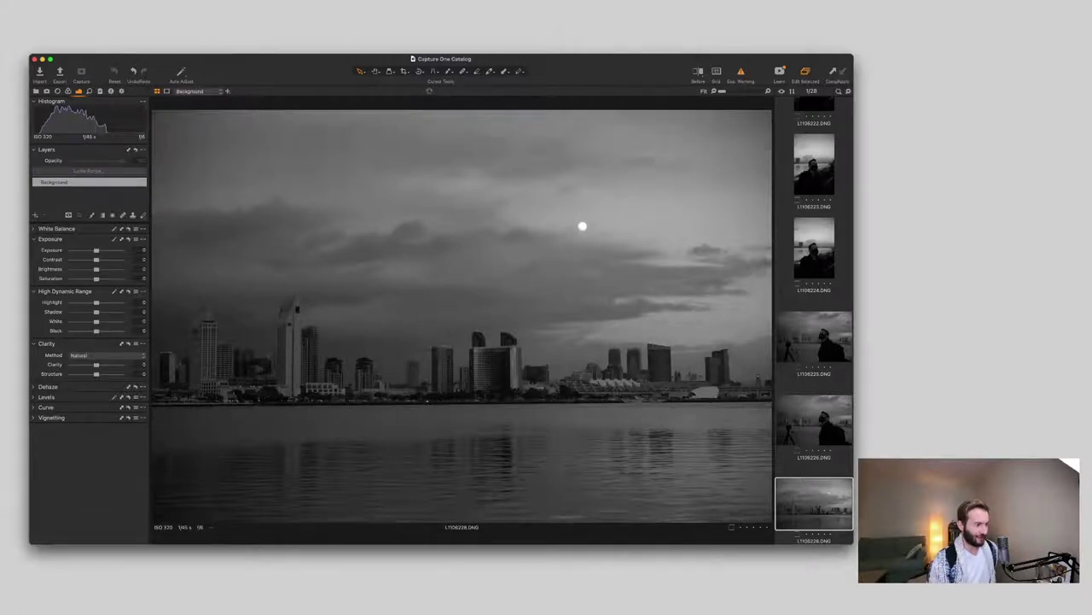
left_click(582, 226)
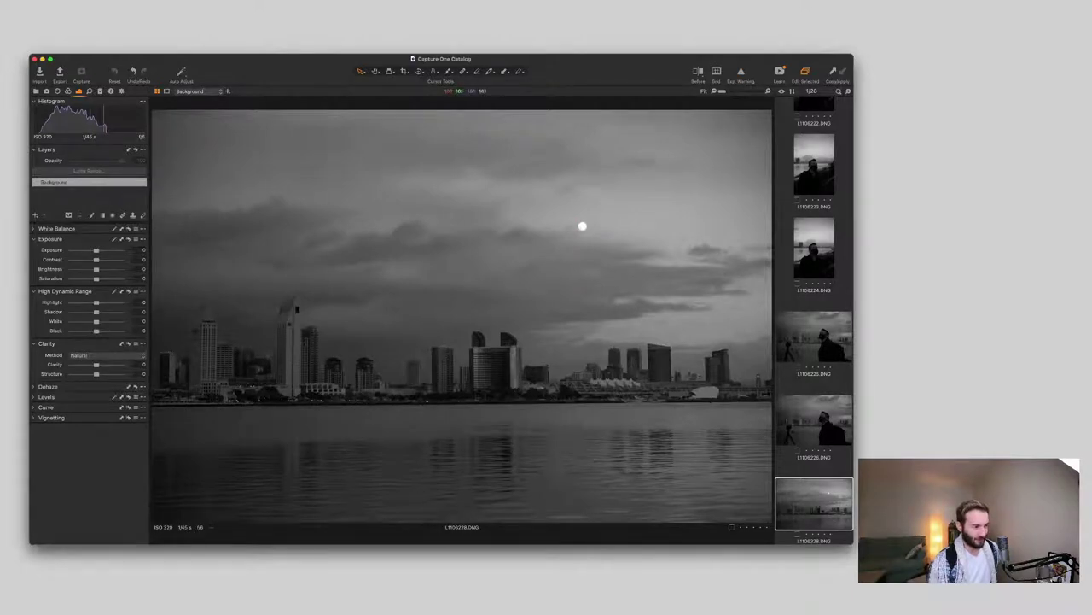
double_click(580, 228)
scroll(580, 230, "up", 3)
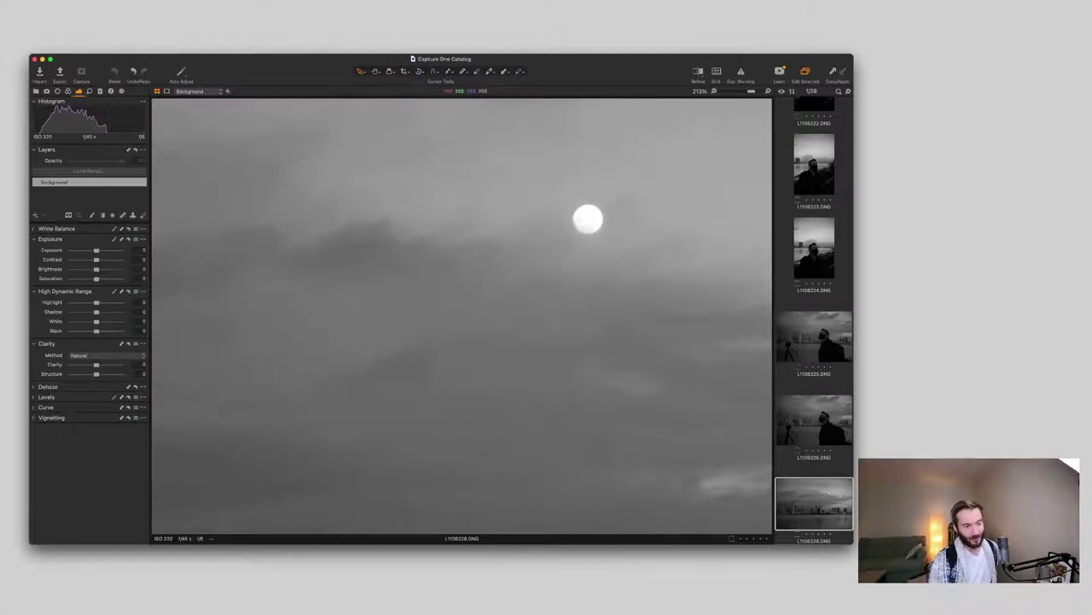
scroll(586, 221, "down", 5)
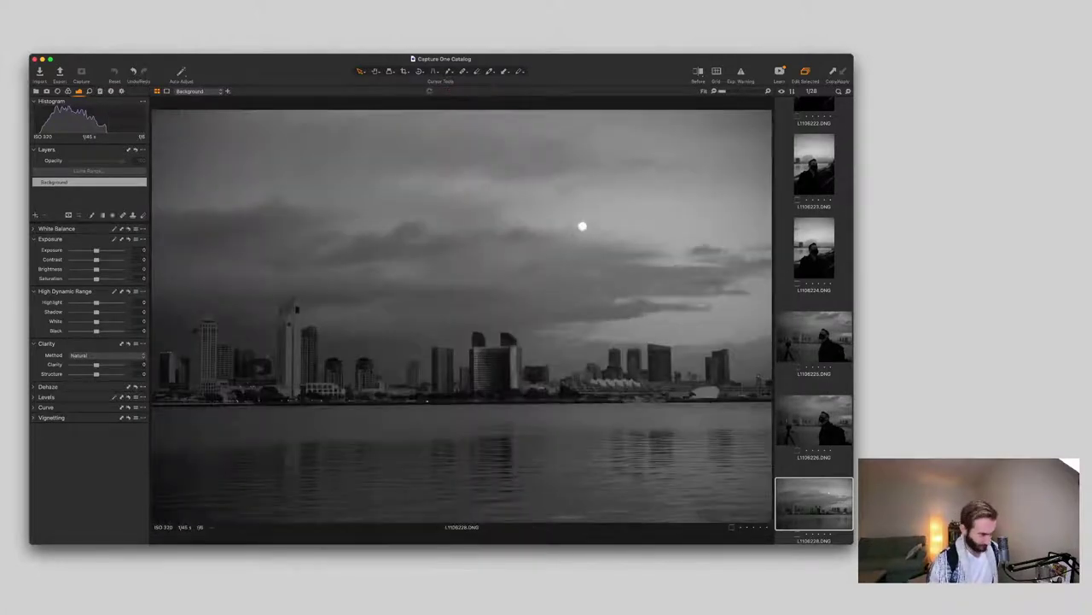
key("Right")
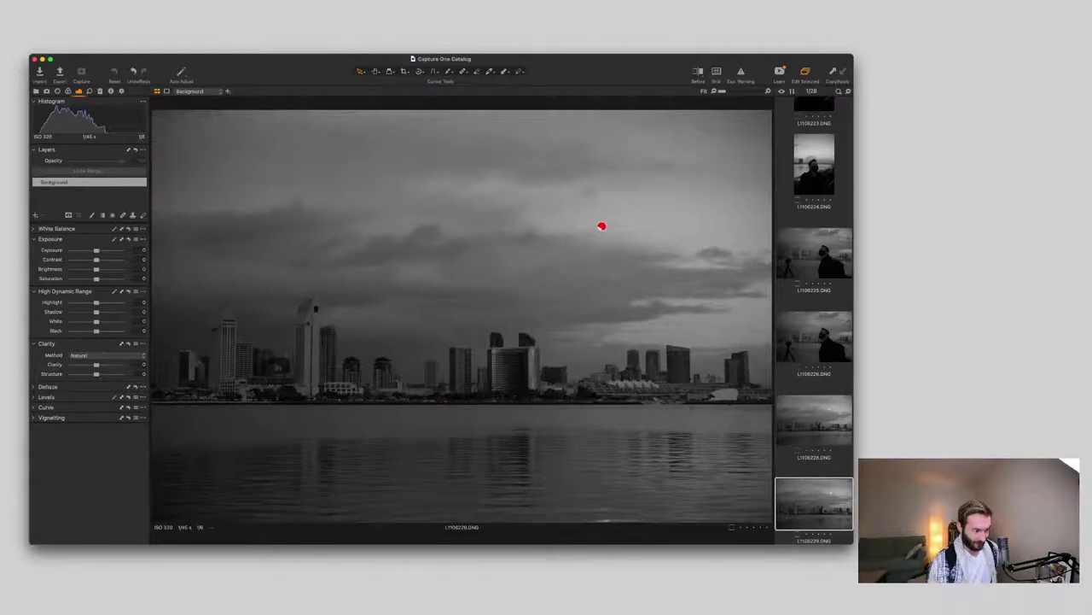
mouse_move(602, 226)
left_mouse_down()
mouse_move(642, 328)
mouse_move(601, 226)
left_mouse_up()
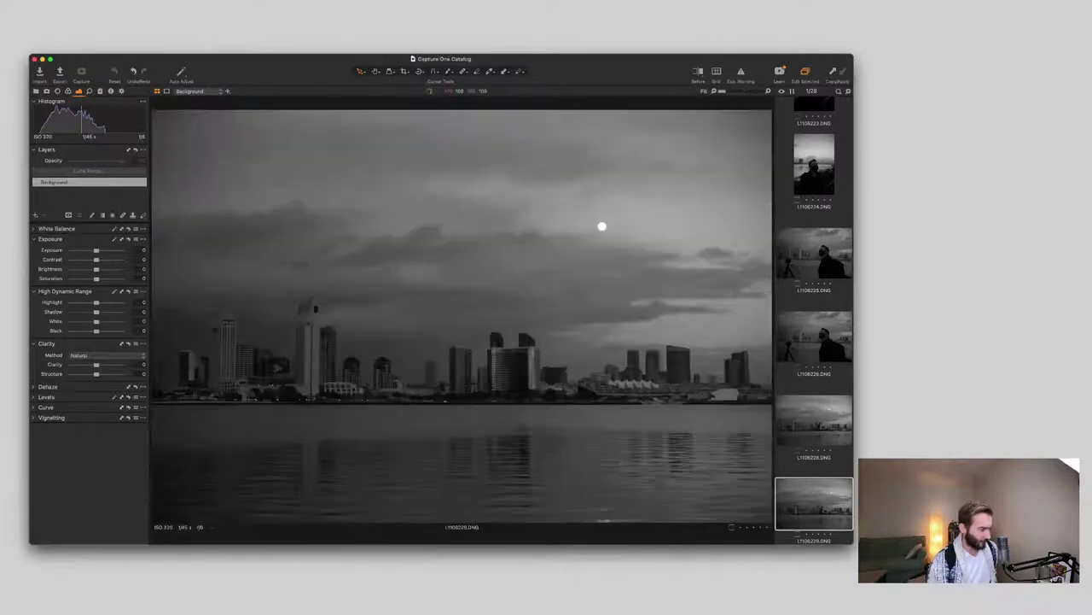
Step: Review the moonlit skyline shots from L1106230.DNG onward and delete L1106231.DNG and L1106232.DNG, keeping L1106230.DNG
key("Right")
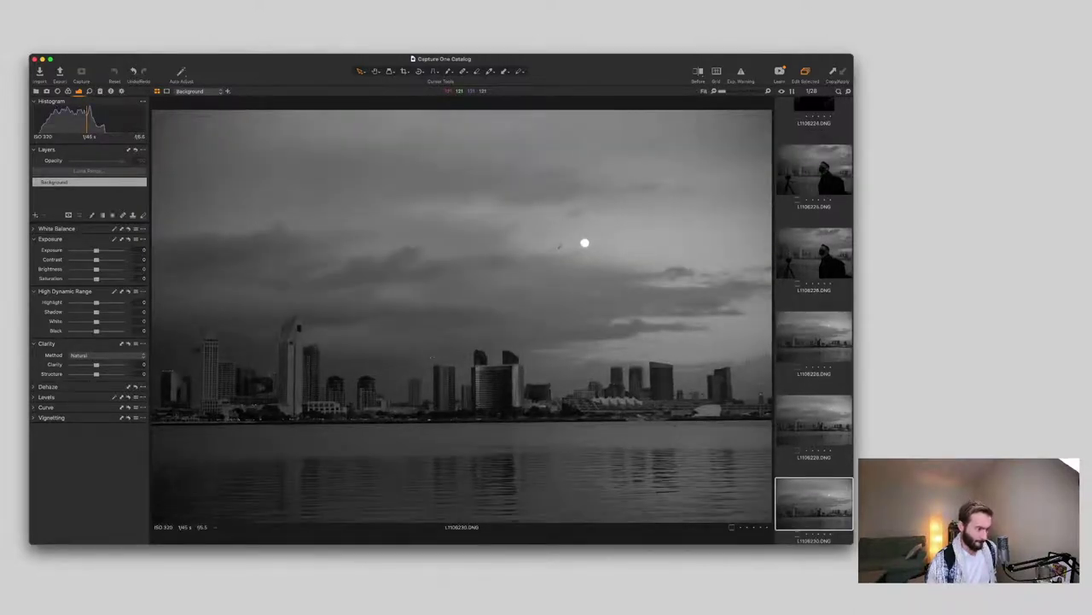
key("Right")
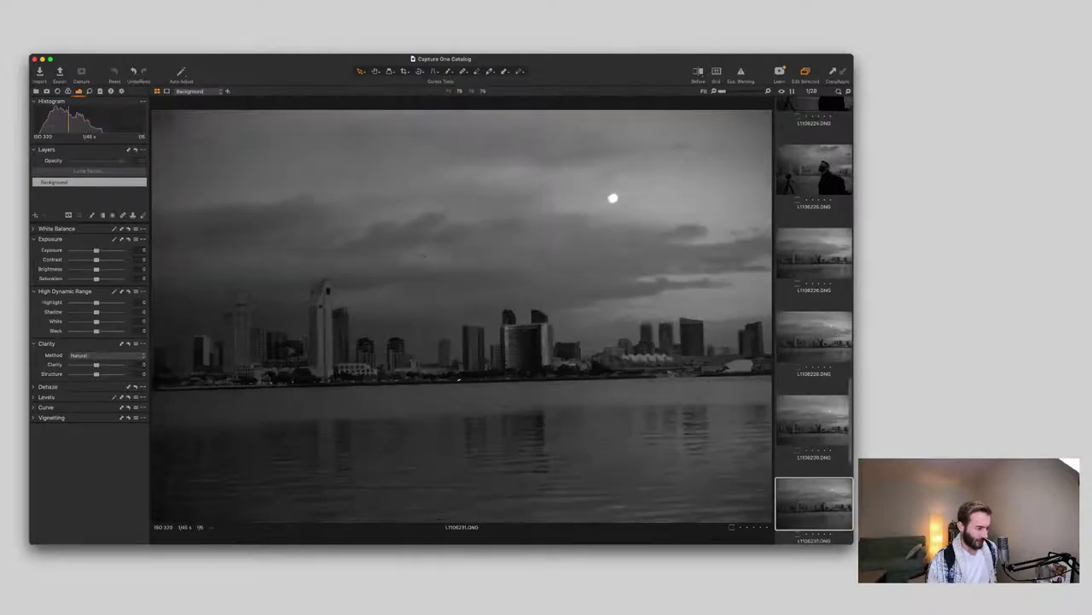
key("Right")
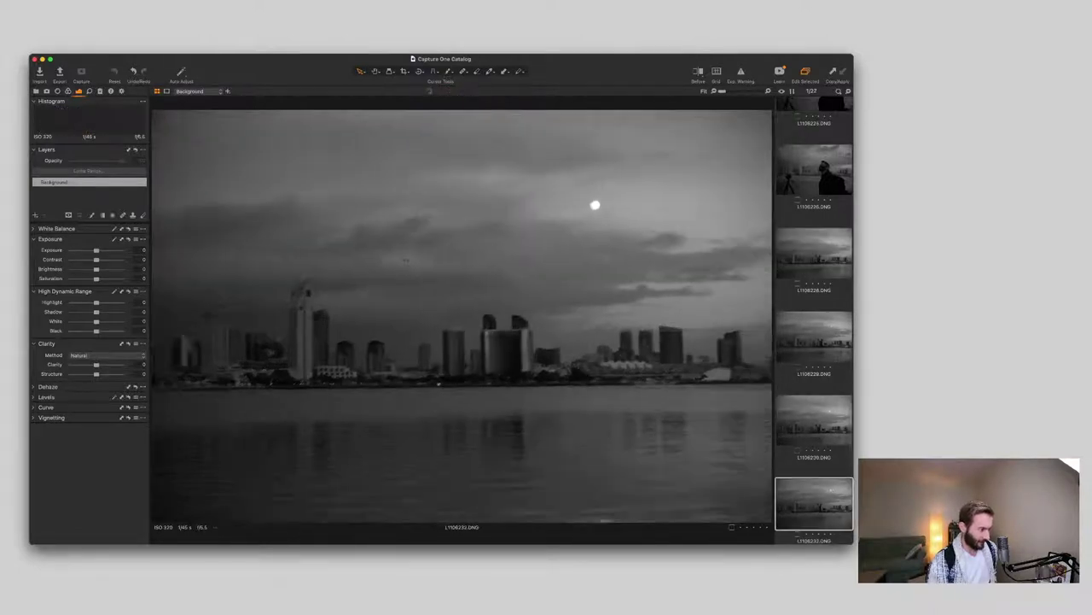
key("Right")
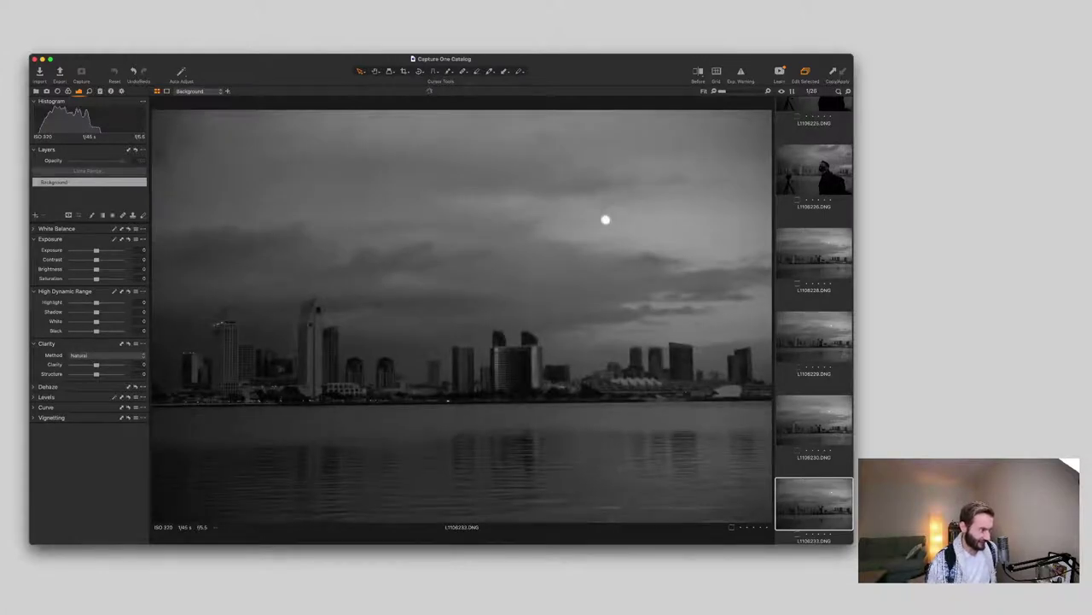
Step: Compare the moonlit skyline shots L1106233.DNG and L1106234.DNG, delete L1106233.DNG and move on to L1106235.DNG
key("Right")
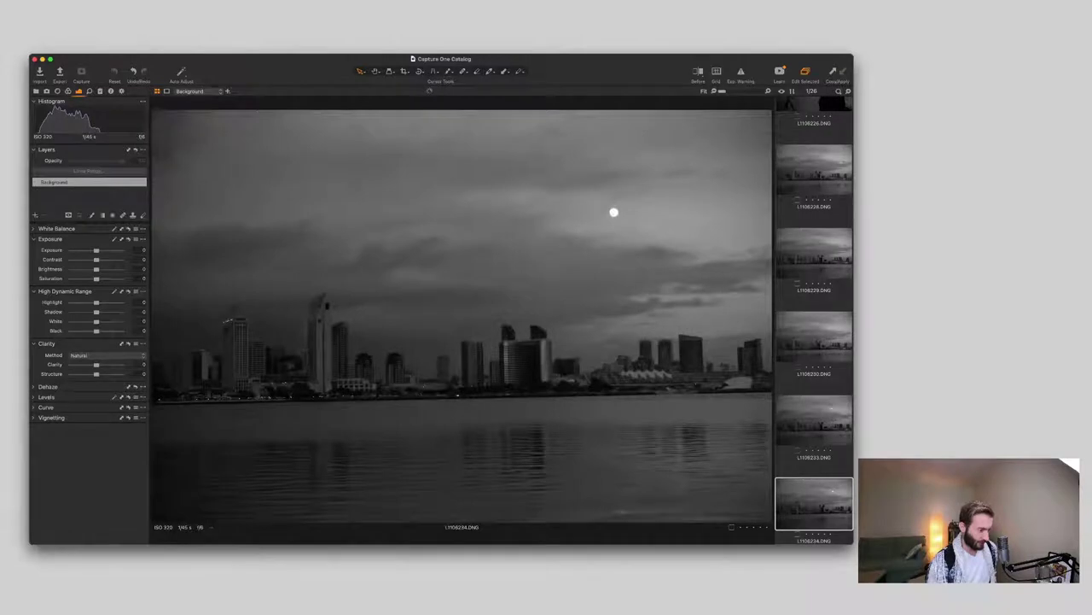
key("Left")
key("Right")
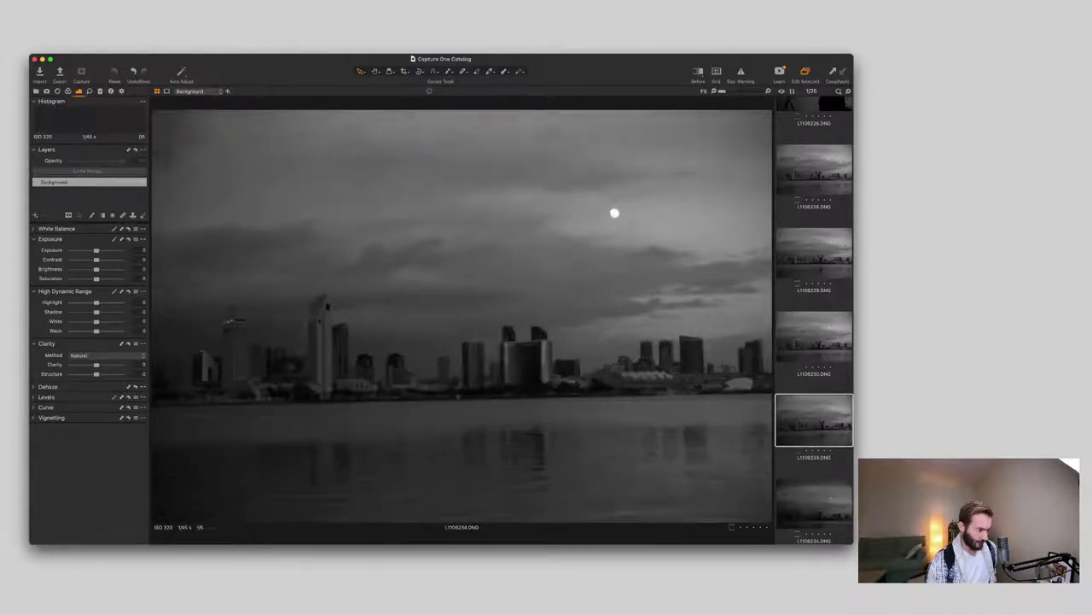
key("Right")
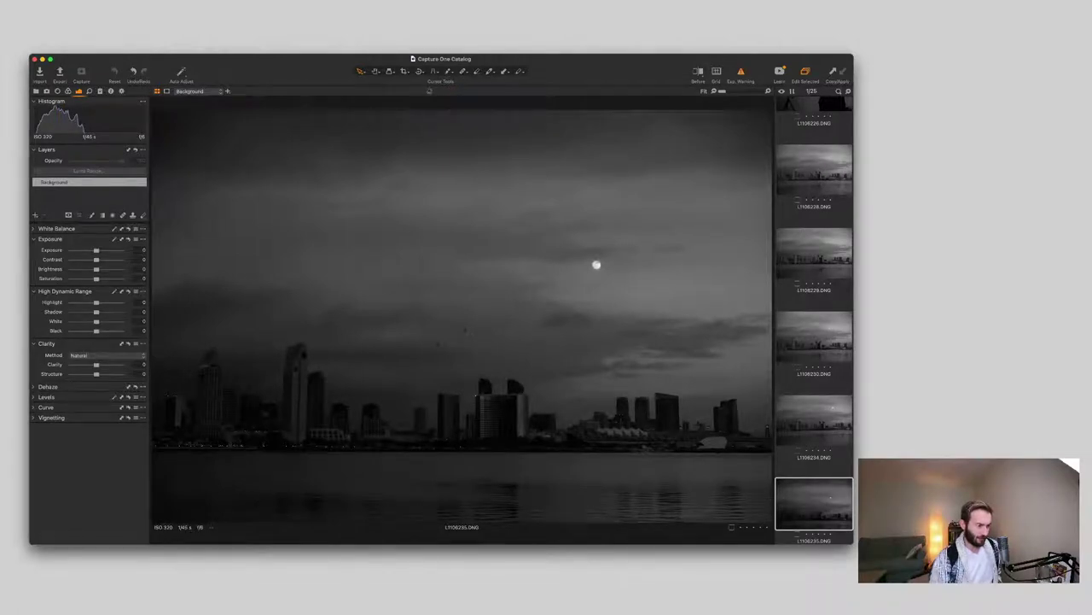
Step: Examine the moon and the birds in L1106235.DNG up close, and view the next skyline shot L1106236.DNG
double_click(588, 273)
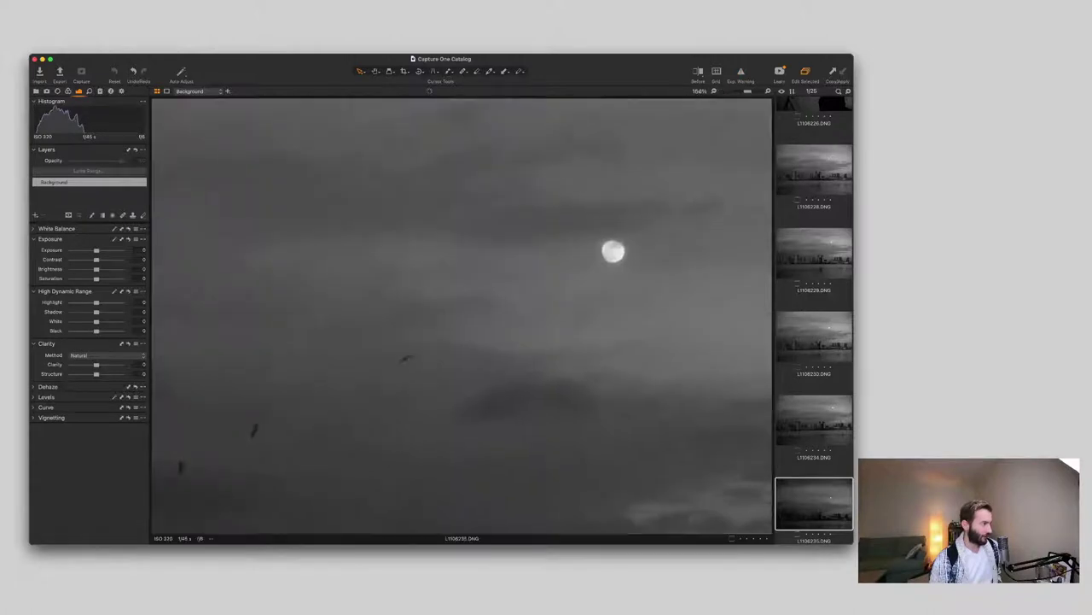
double_click(588, 273)
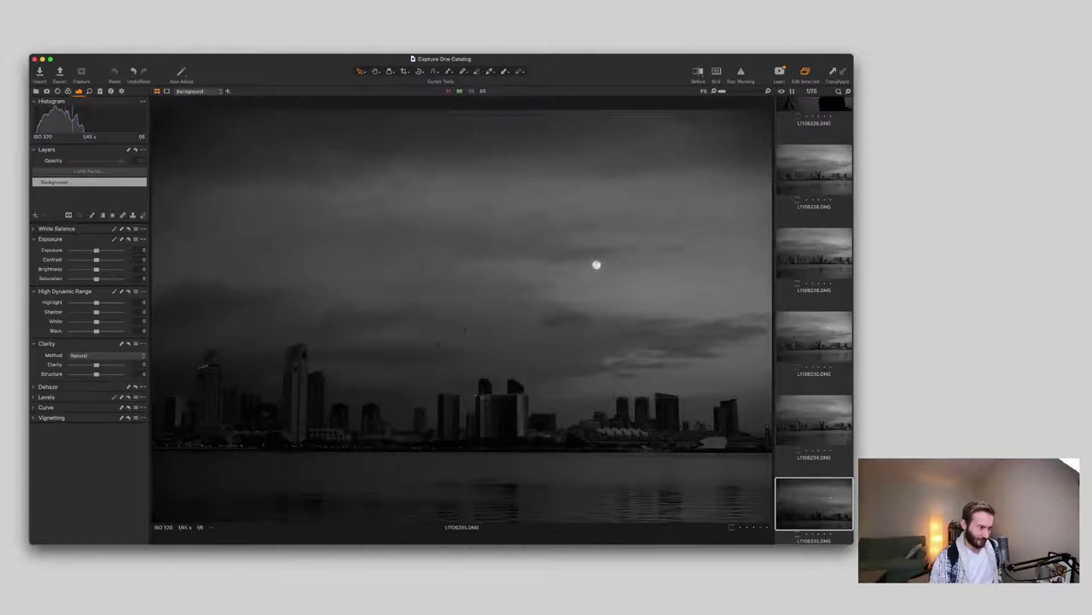
scroll(596, 247, "up", 2)
key("super+plus")
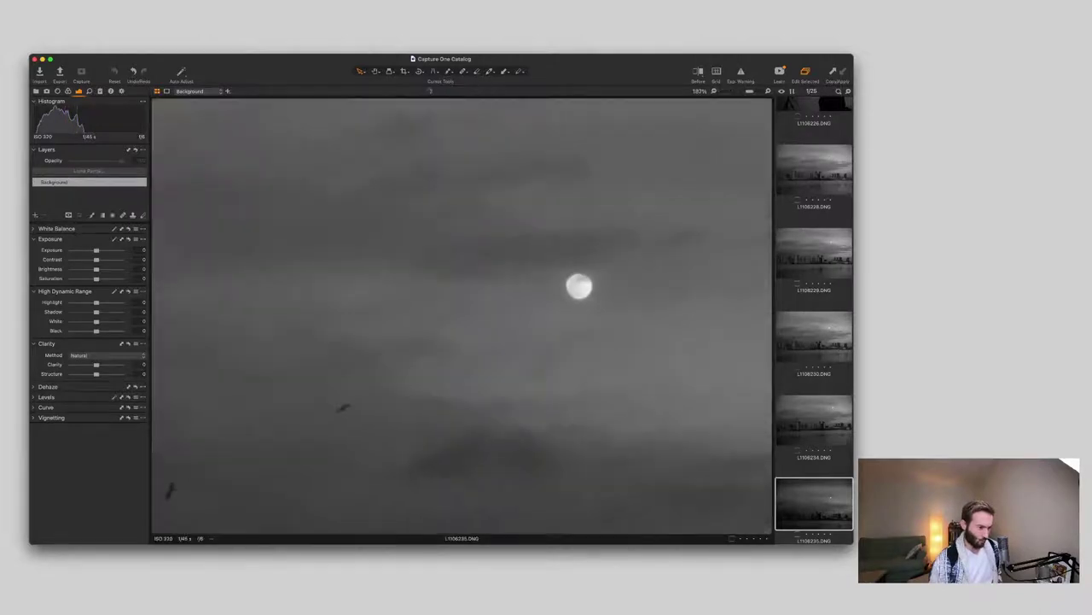
key("super+0")
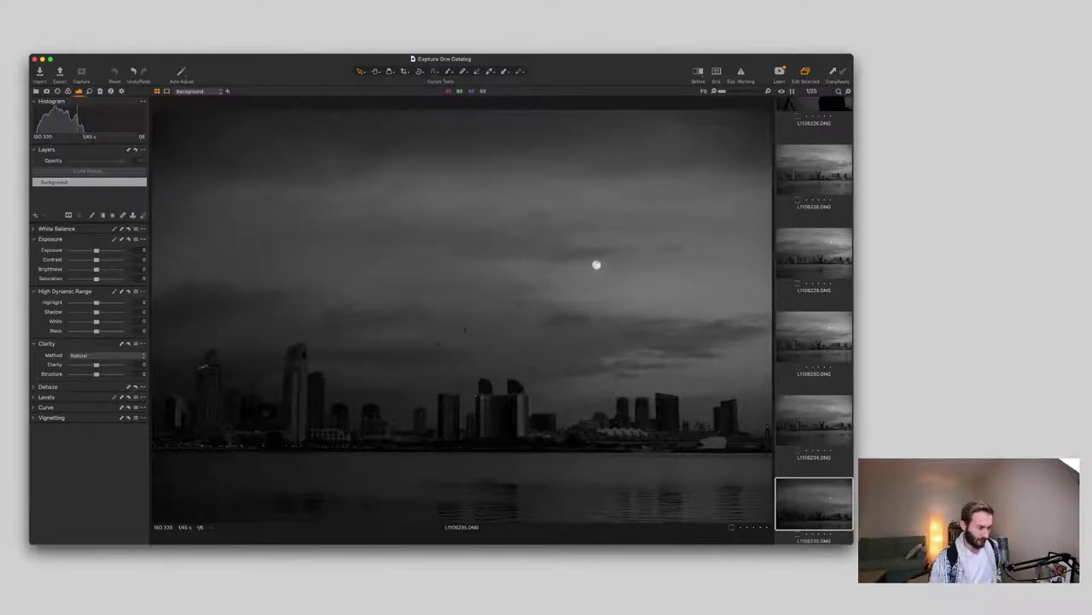
key("super+plus")
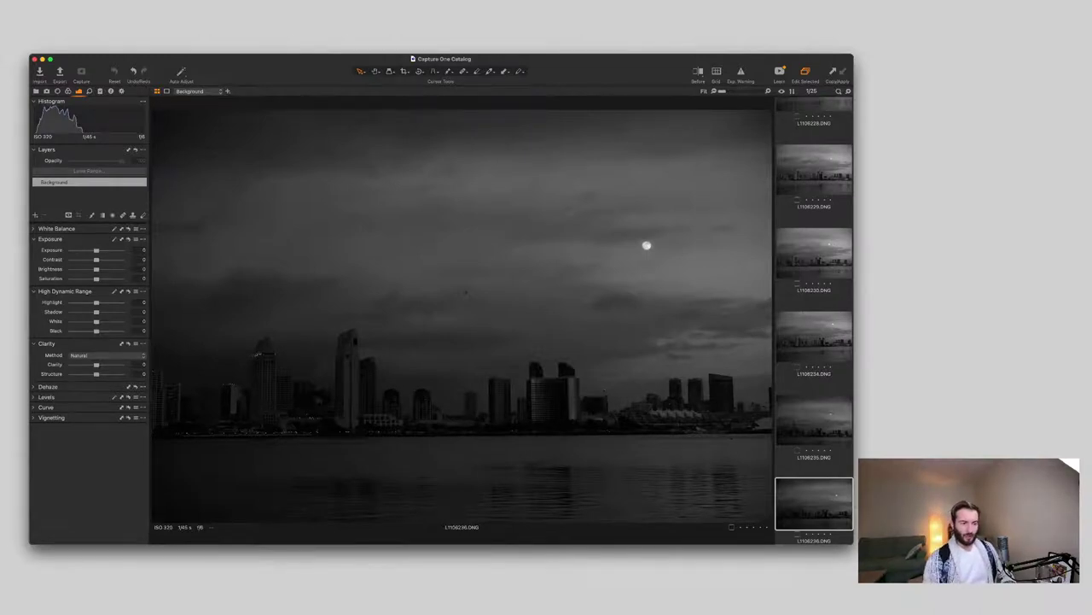
Step: Return to the first skyline photo, L1106199.DNG, and straighten it along the waterline below the buildings
scroll(814, 320, "up", 10)
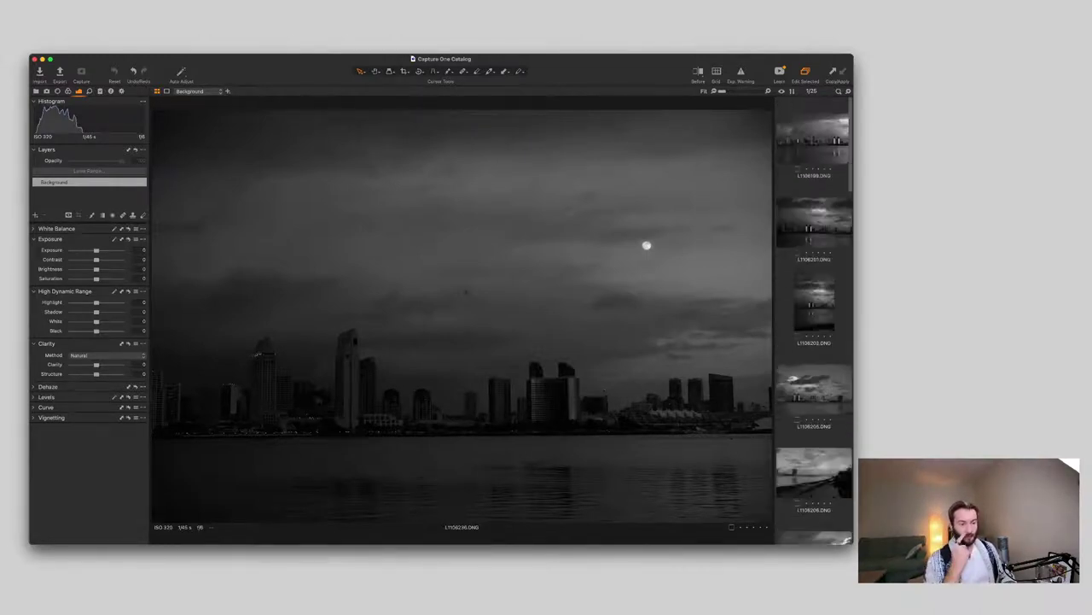
scroll(814, 320, "down", 15)
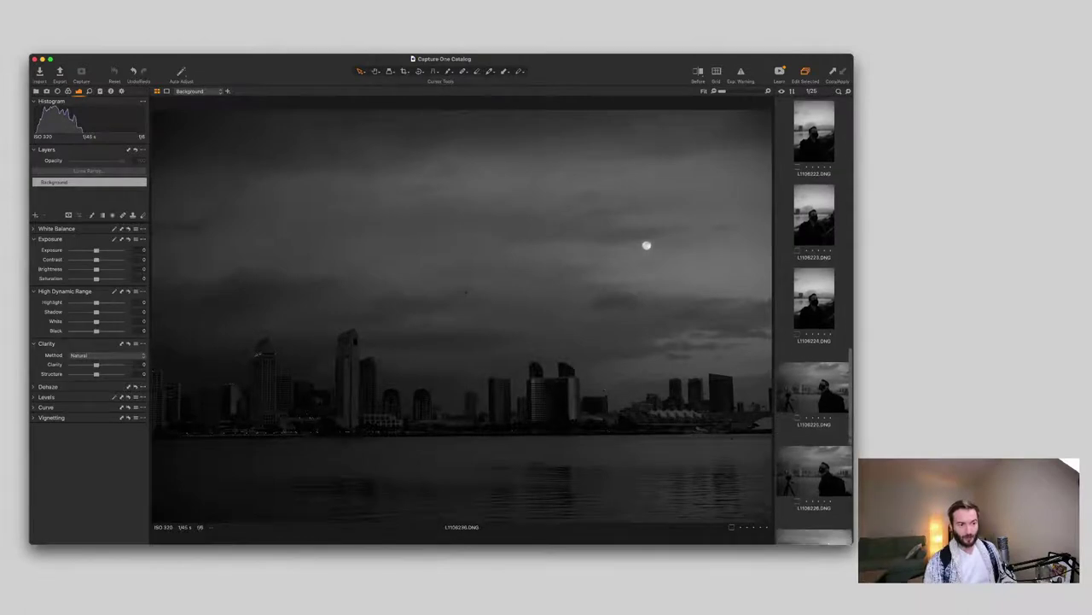
scroll(814, 321, "up", 10)
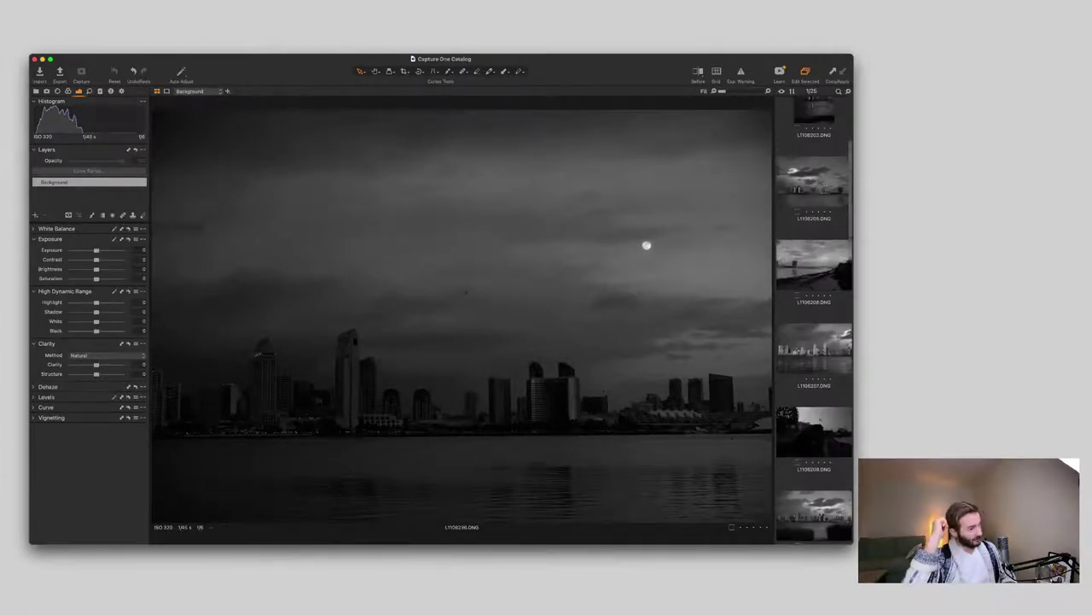
scroll(815, 320, "up", 3)
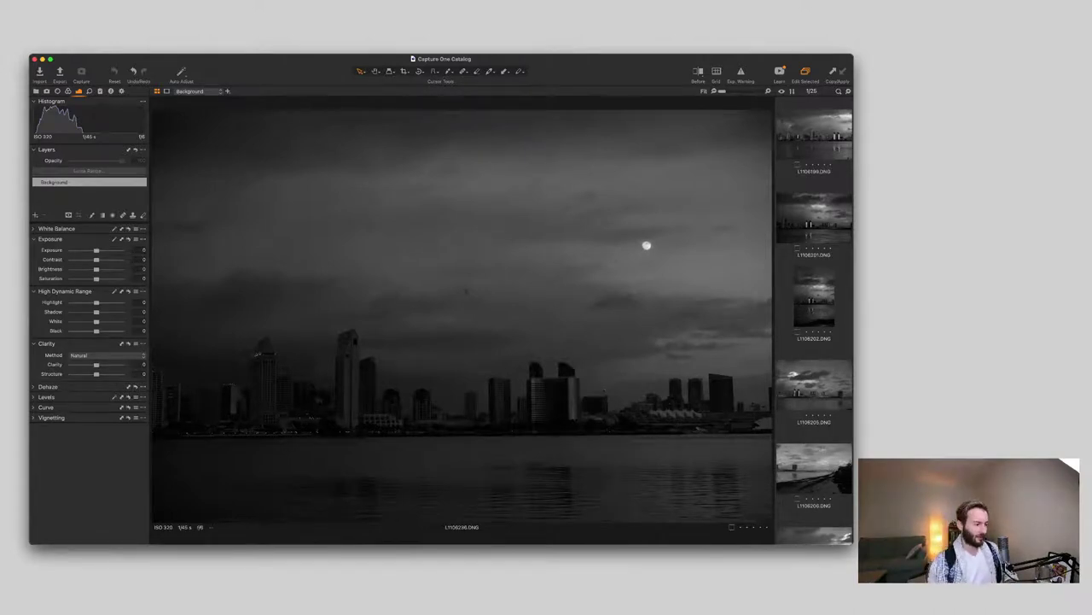
left_click(814, 135)
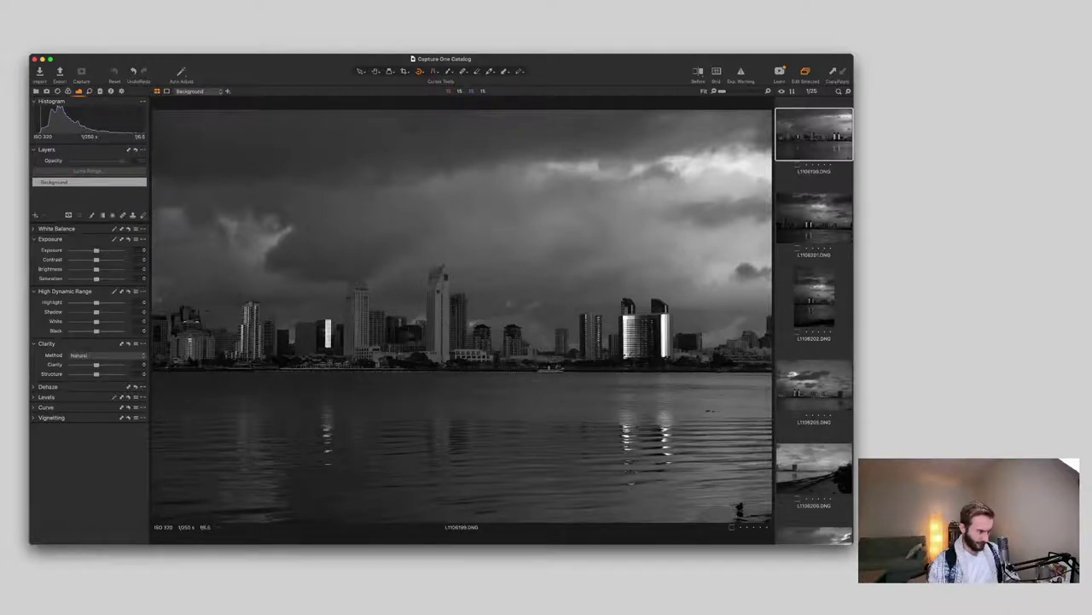
left_click_drag(157, 368, 767, 373)
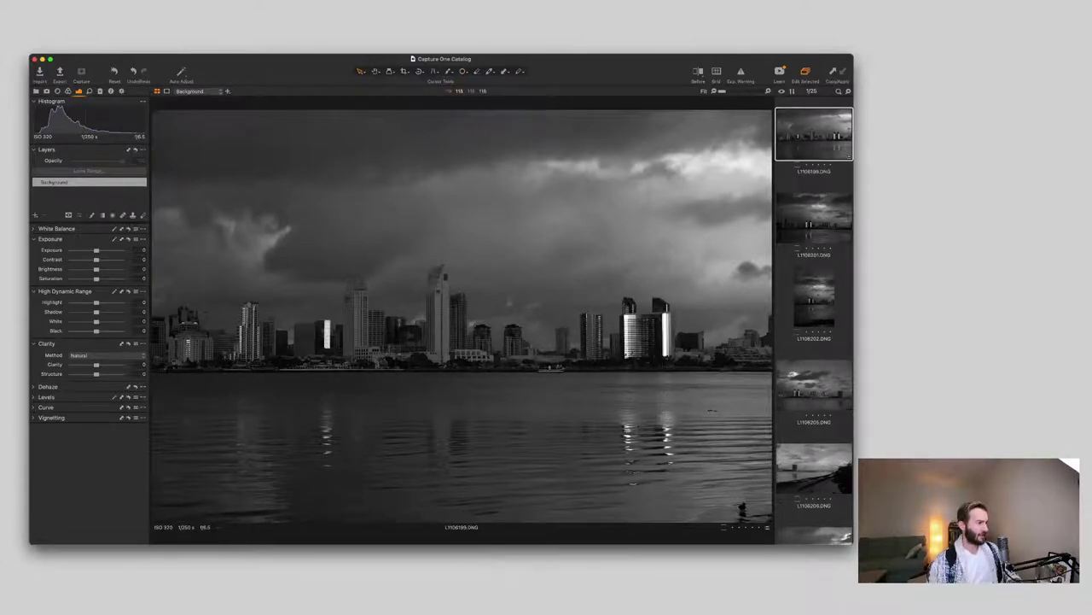
Step: Inspect the clouds and waterfront buildings in L1106199.DNG up close and raise its exposure to 0.8
scroll(414, 148, "up", 5)
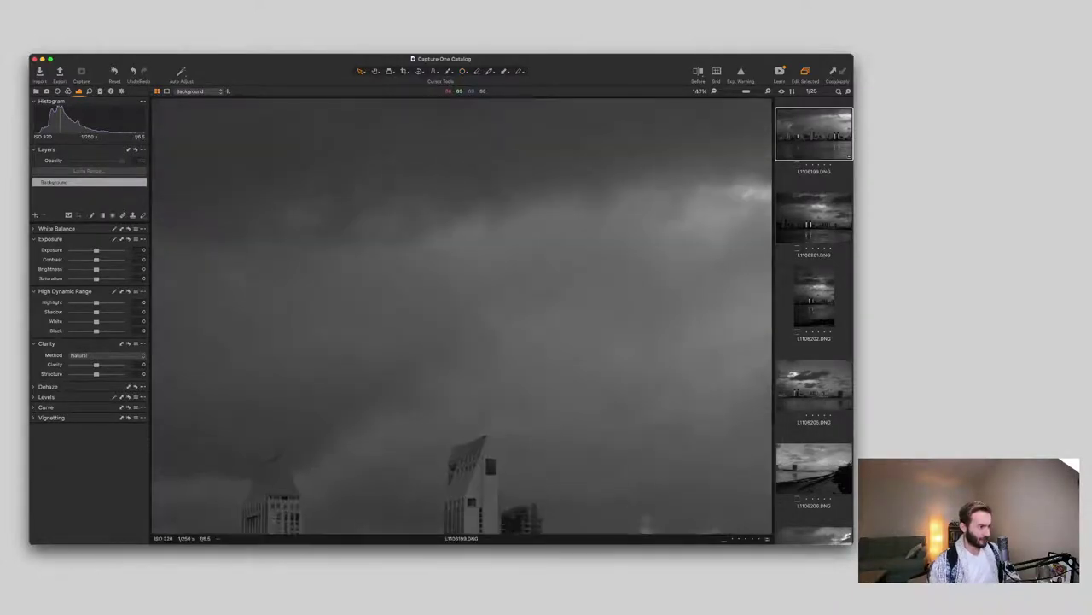
scroll(415, 152, "down", 5)
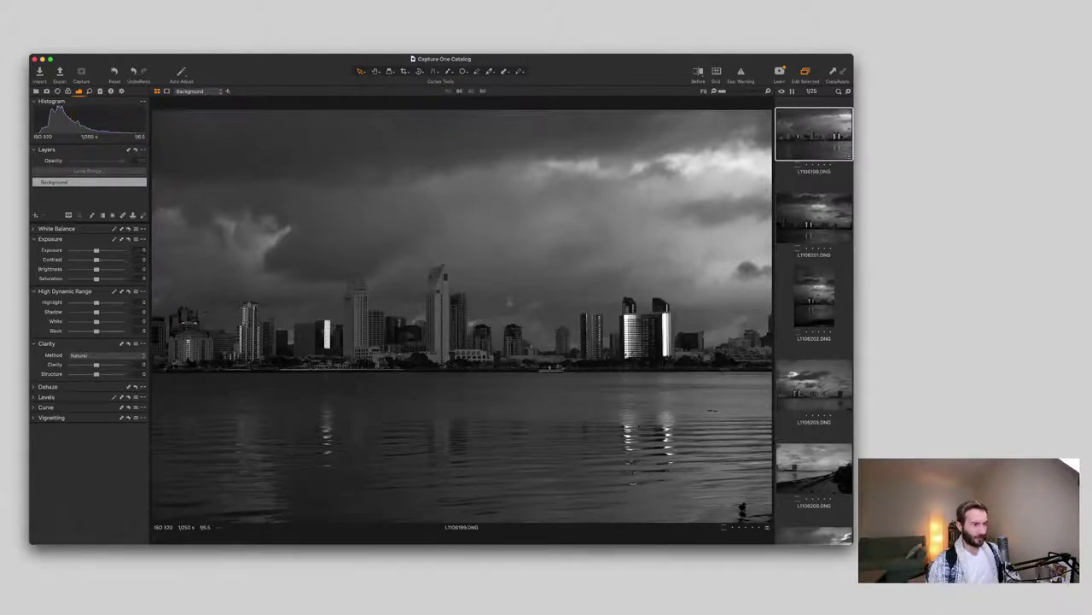
scroll(564, 370, "up", 5)
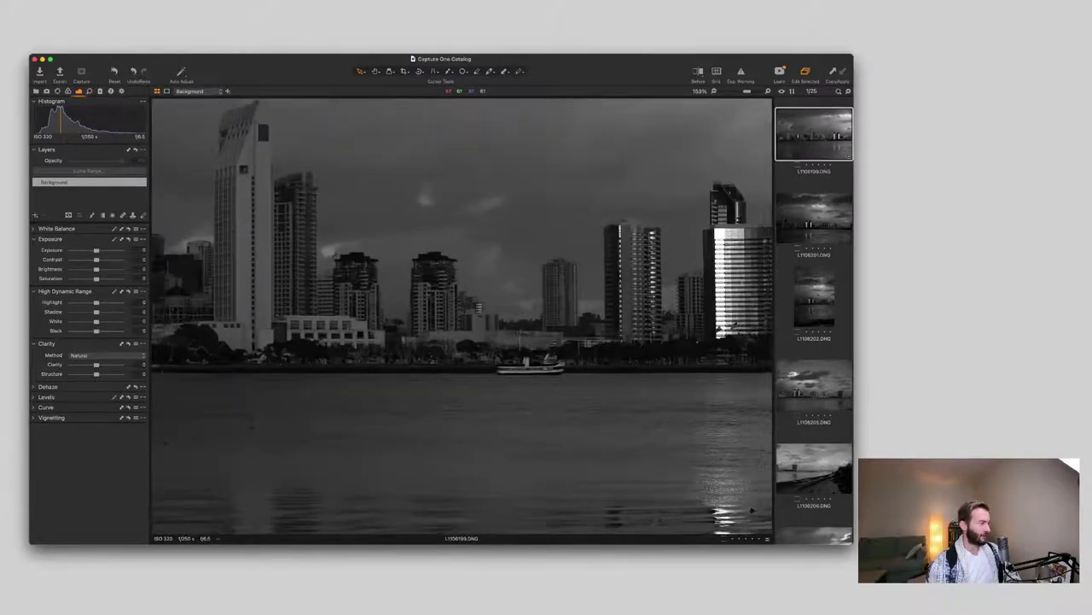
scroll(564, 369, "down", 5)
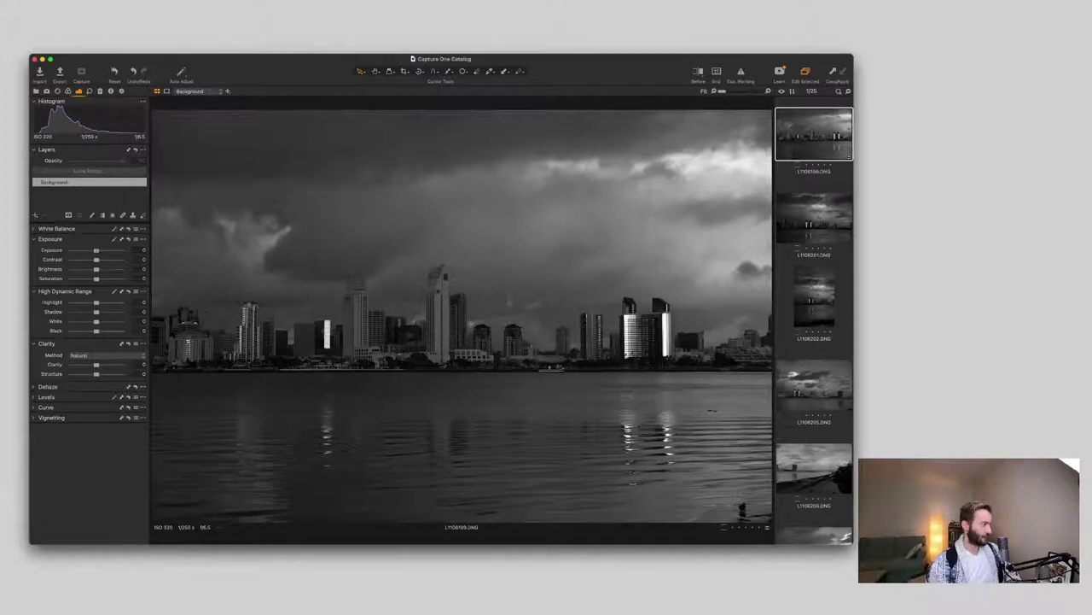
left_click_drag(96, 251, 98, 250)
left_click_drag(99, 250, 102, 250)
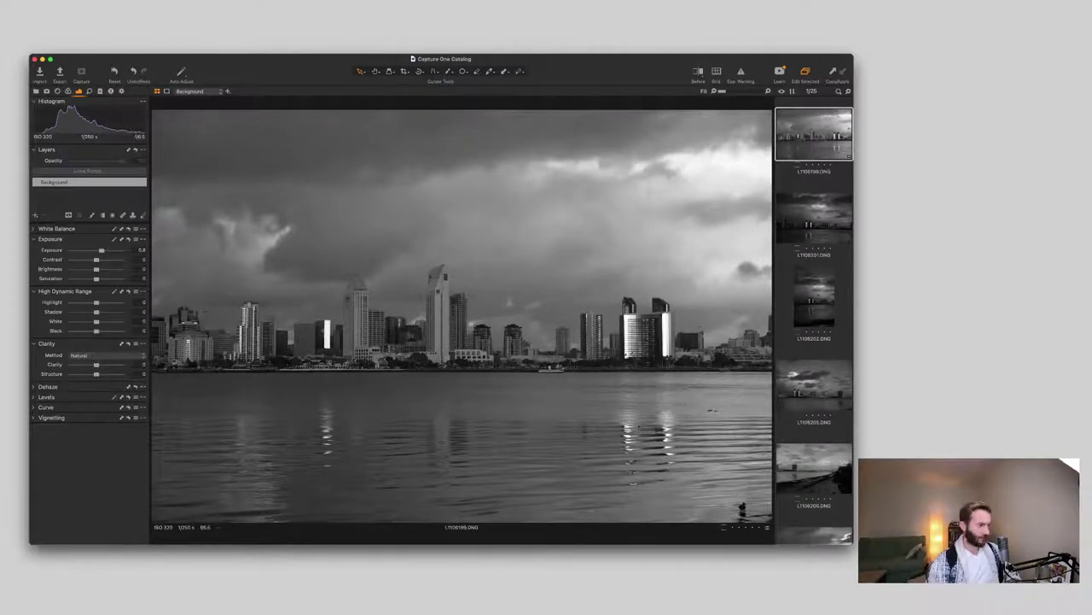
Step: Set the skyline photo's highlight to -62, shadow to 8, white to 11, black to -25, contrast to 3, brightness to -4 and saturation to -11
left_click_drag(97, 302, 80, 302)
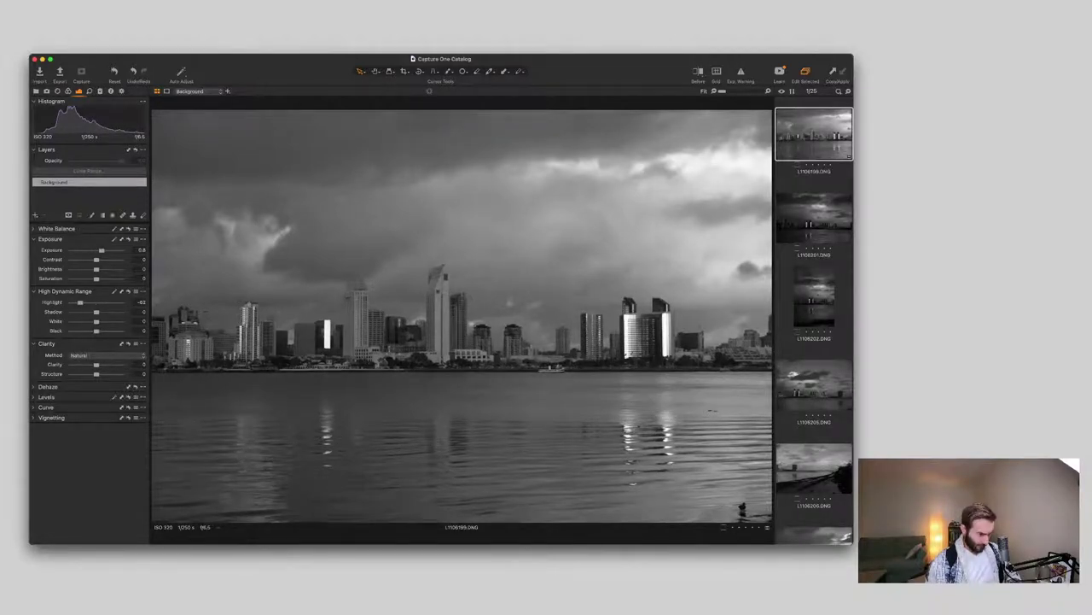
left_click_drag(96, 311, 99, 311)
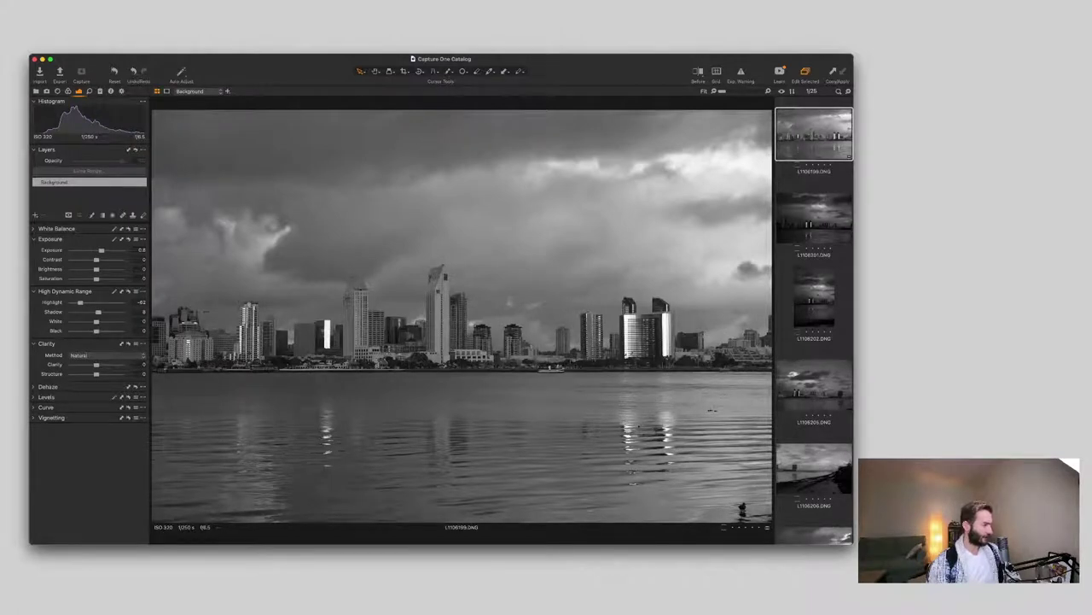
left_click_drag(97, 331, 92, 331)
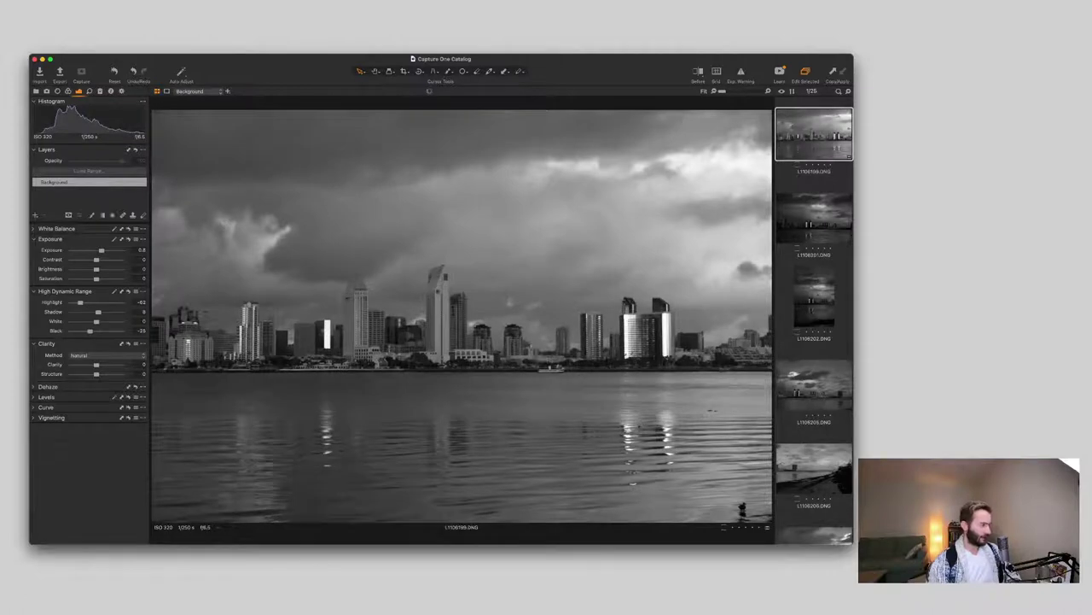
left_click_drag(97, 322, 99, 322)
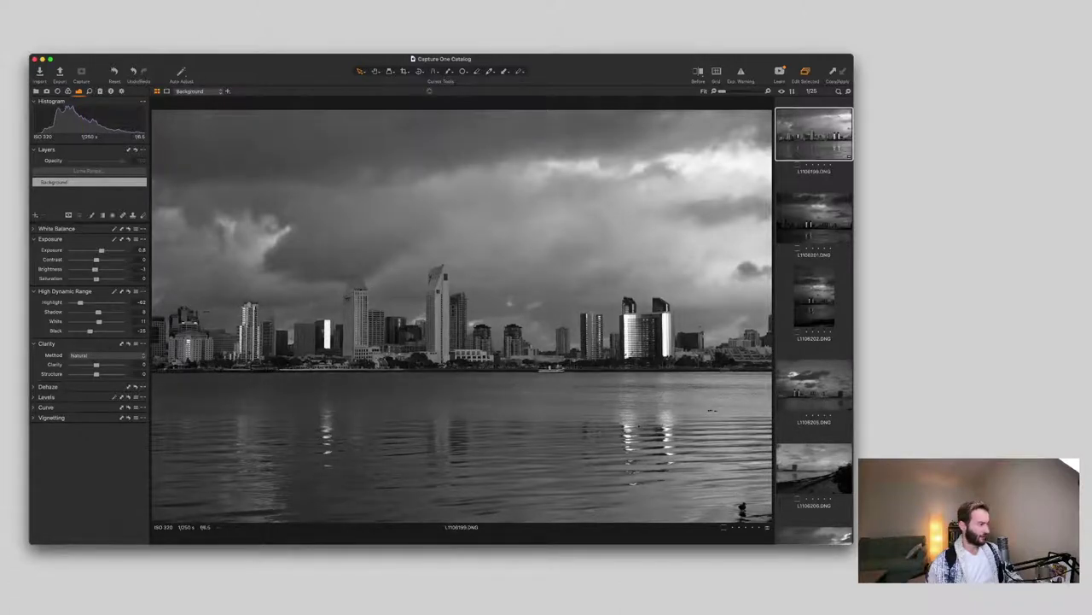
left_click_drag(77, 278, 93, 278)
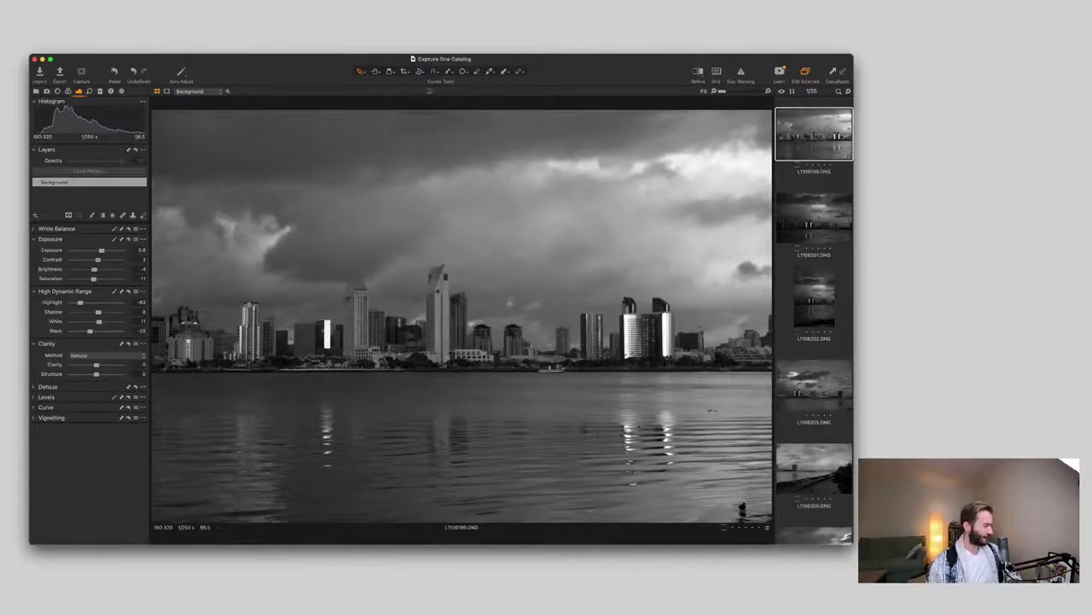
Step: Shape the skyline photo's Luma curve with a slightly lowered shadow point and raised highlight and midtone points
left_click(46, 397)
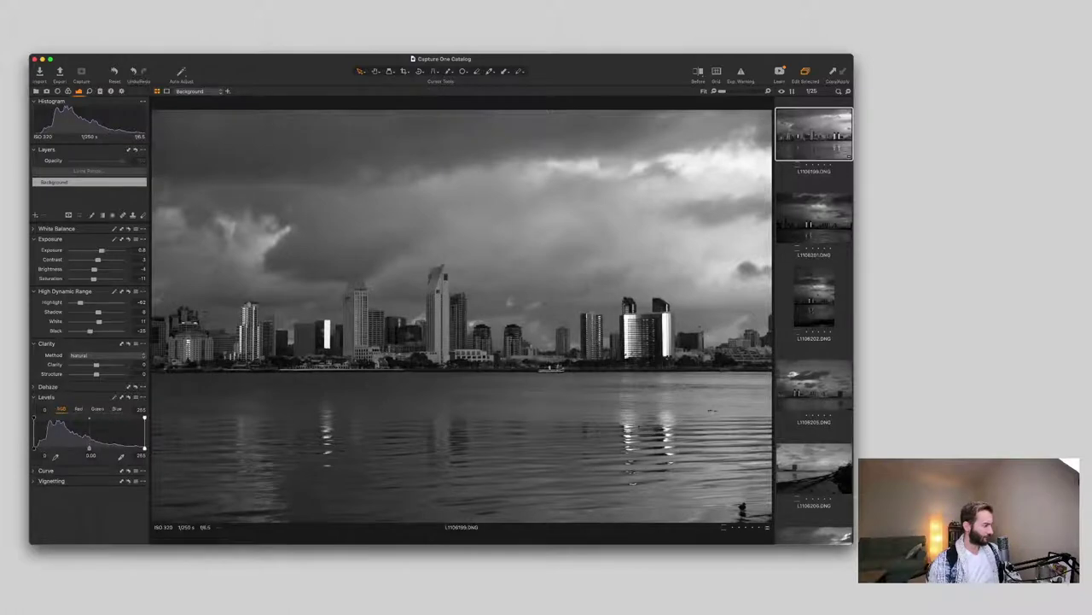
left_click(46, 471)
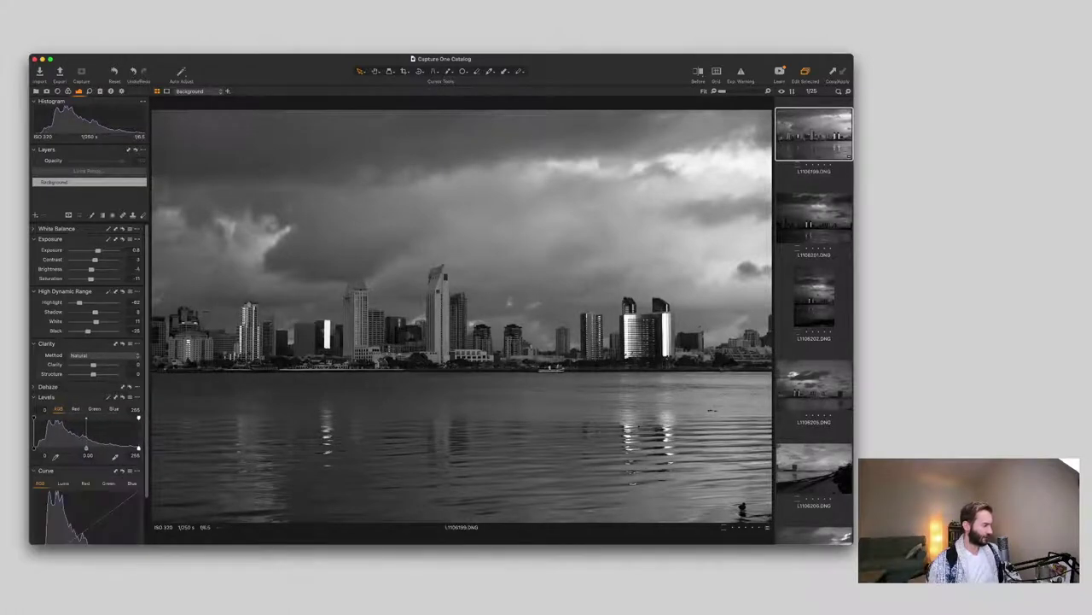
scroll(89, 471, "down", 3)
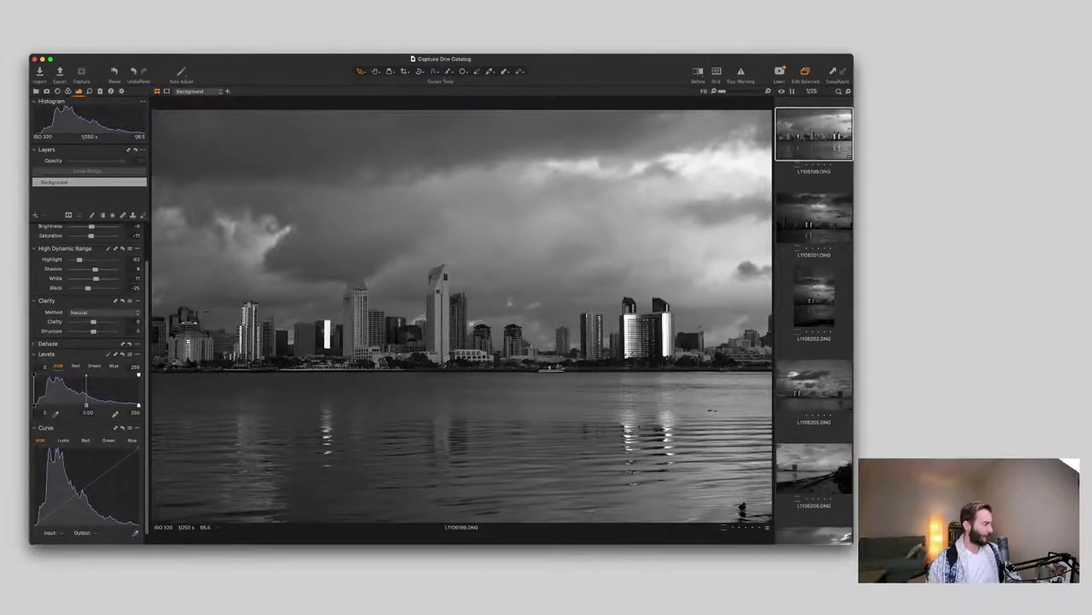
scroll(89, 427, "down", 1)
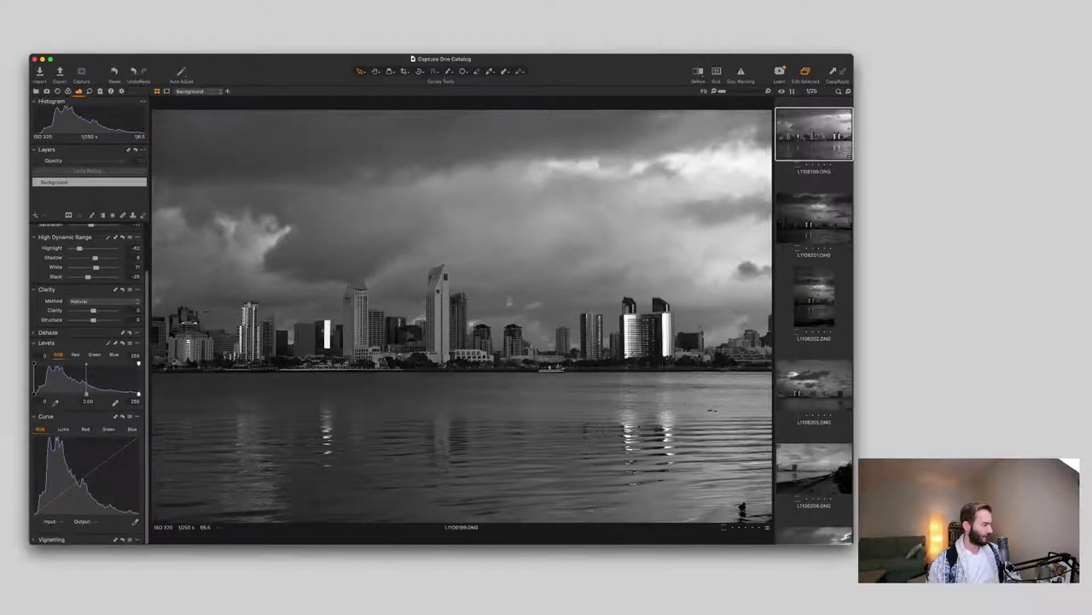
left_click(45, 343)
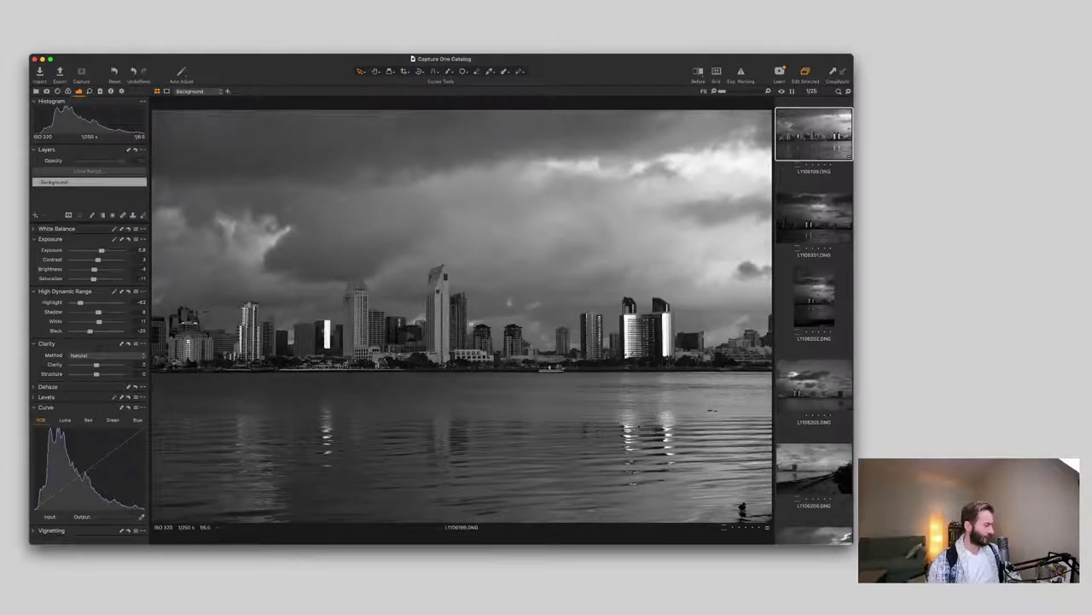
left_click(65, 420)
left_click(41, 504)
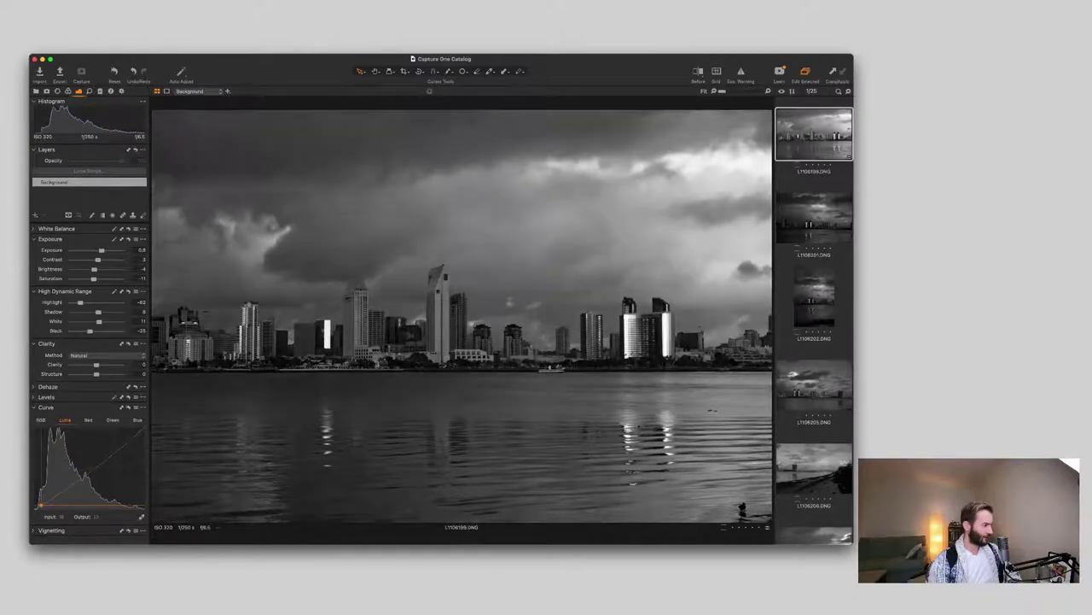
left_click_drag(41, 505, 43, 505)
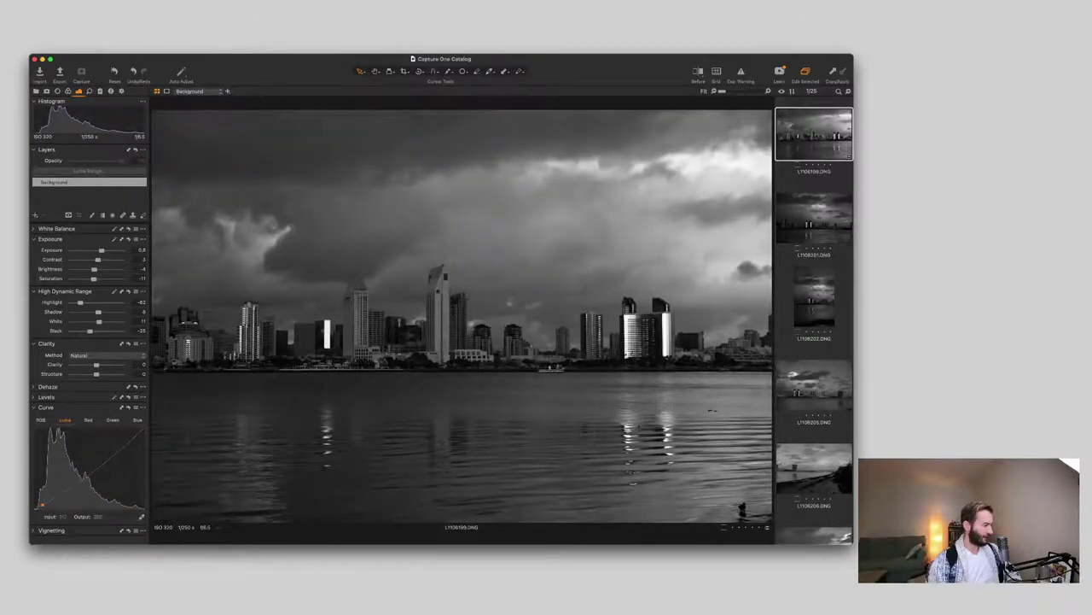
left_click_drag(122, 445, 121, 440)
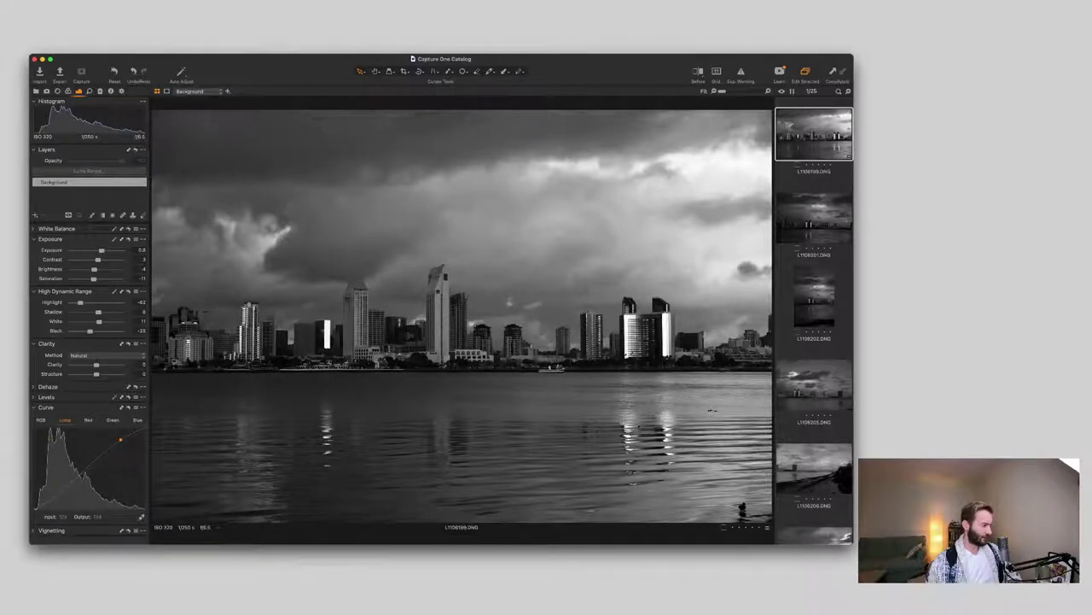
left_click_drag(86, 468, 84, 463)
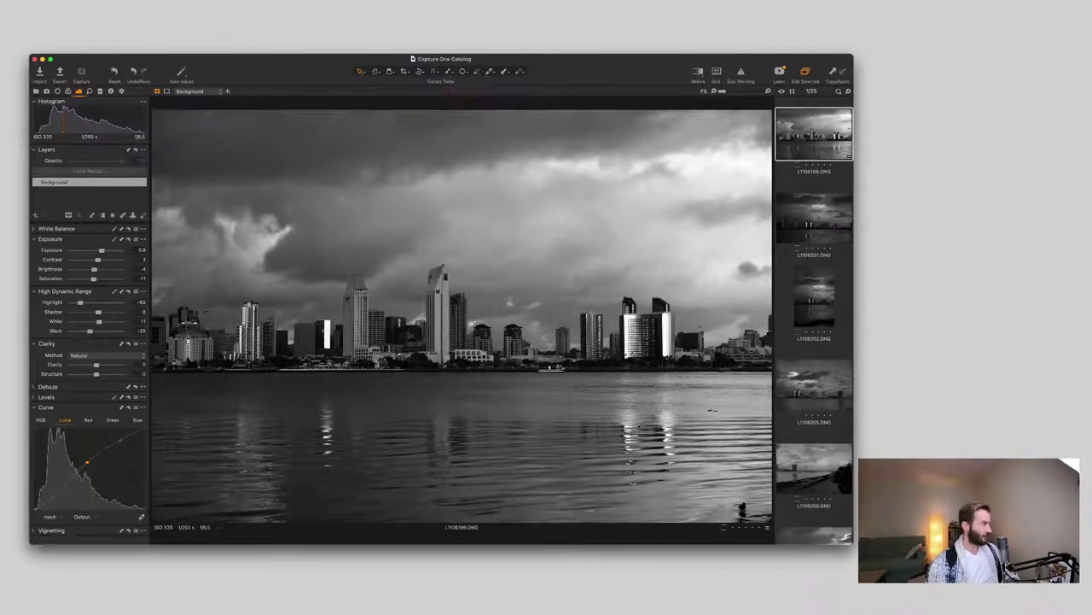
Step: Try the Kodak Tri-X Clean user style on the skyline photo and remove it again
left_click(100, 91)
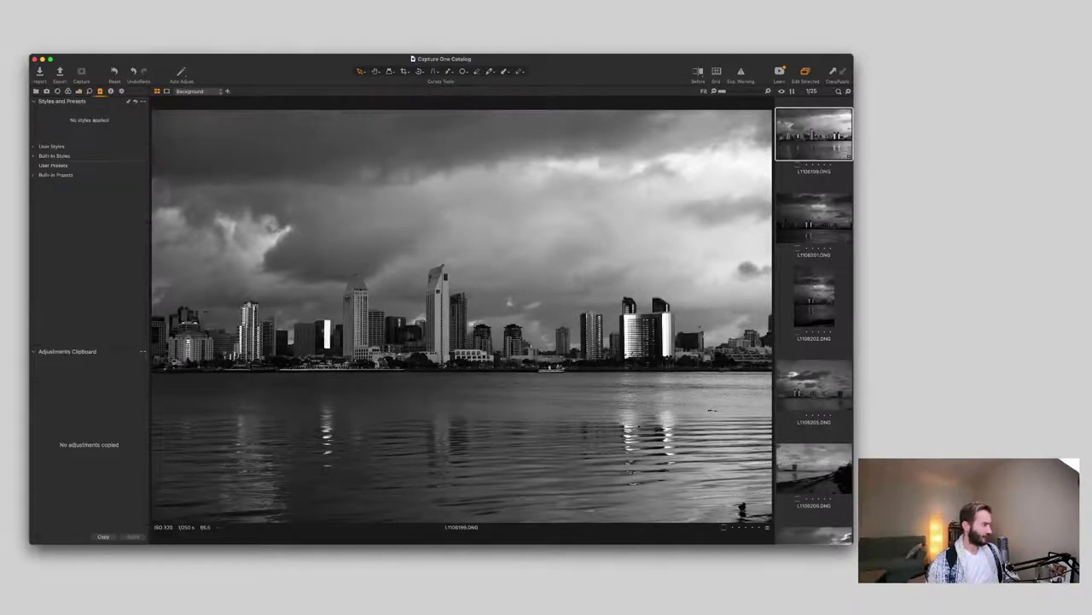
left_click(34, 147)
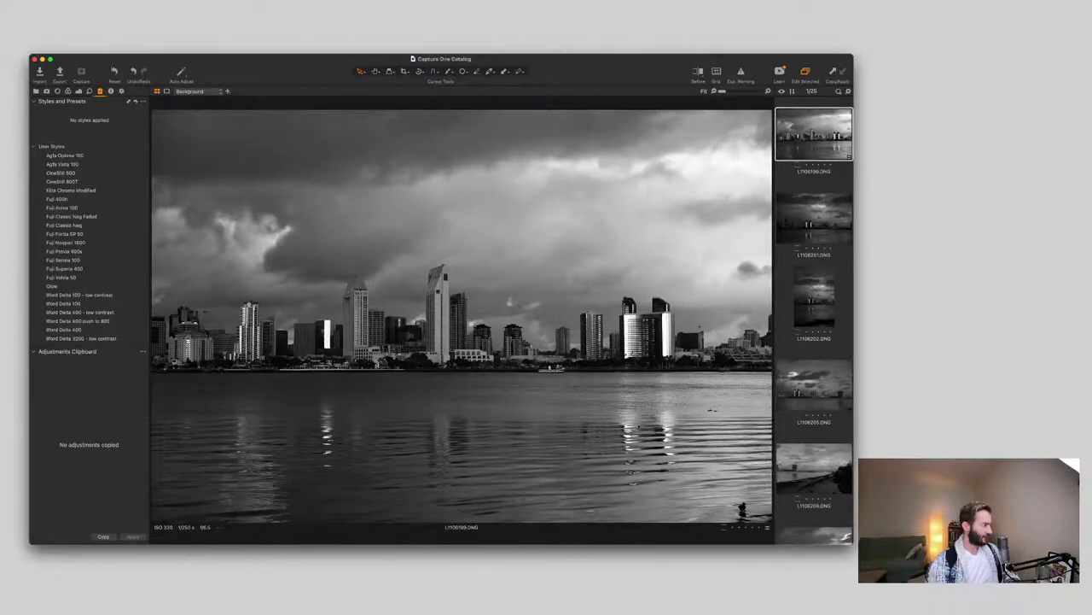
scroll(88, 222, "down", 10)
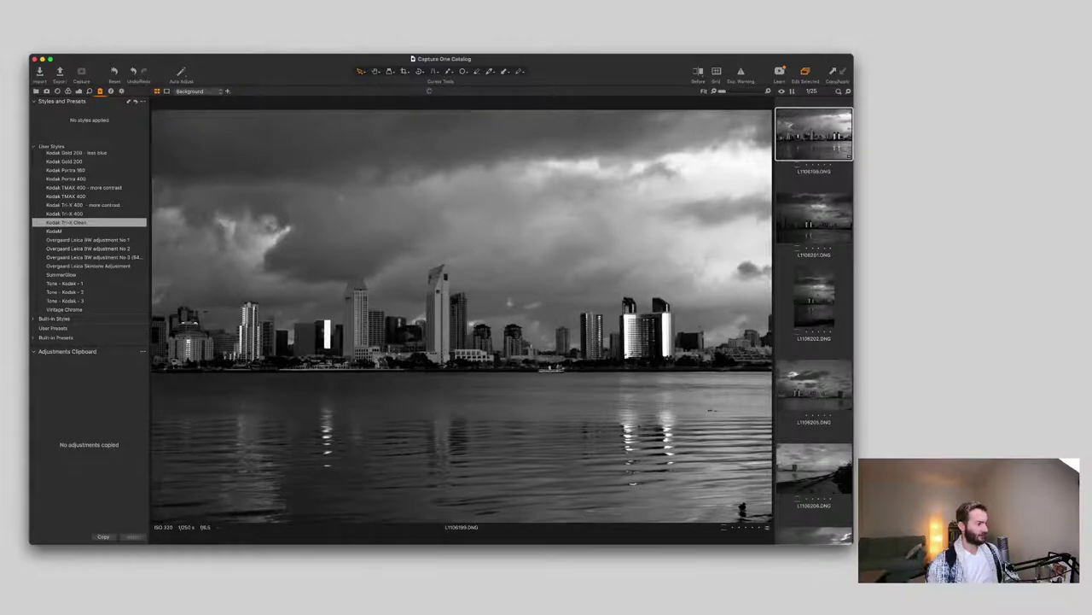
left_click(67, 222)
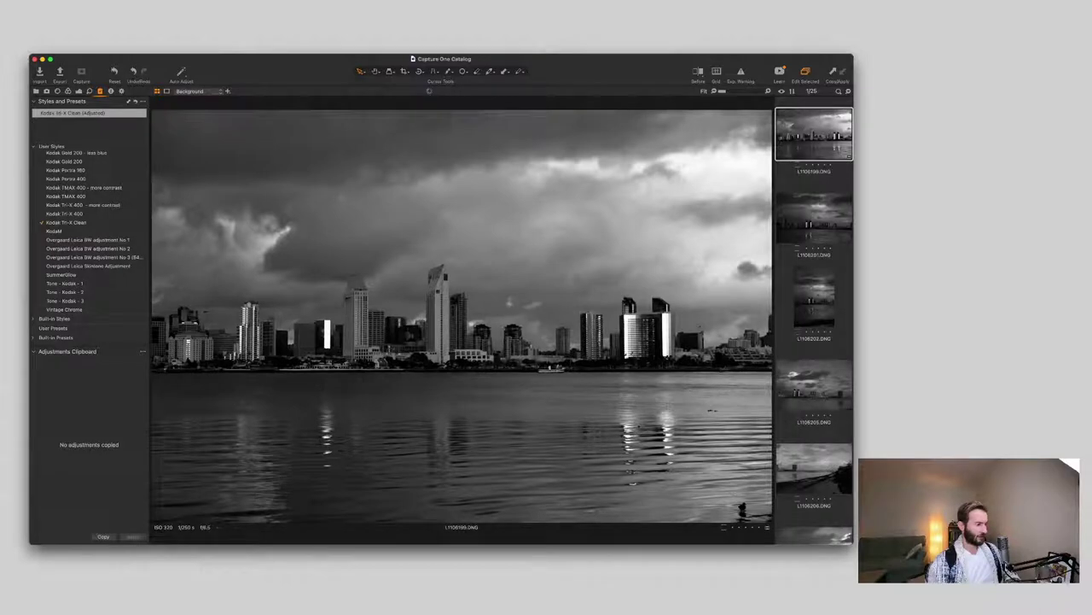
left_click(89, 112)
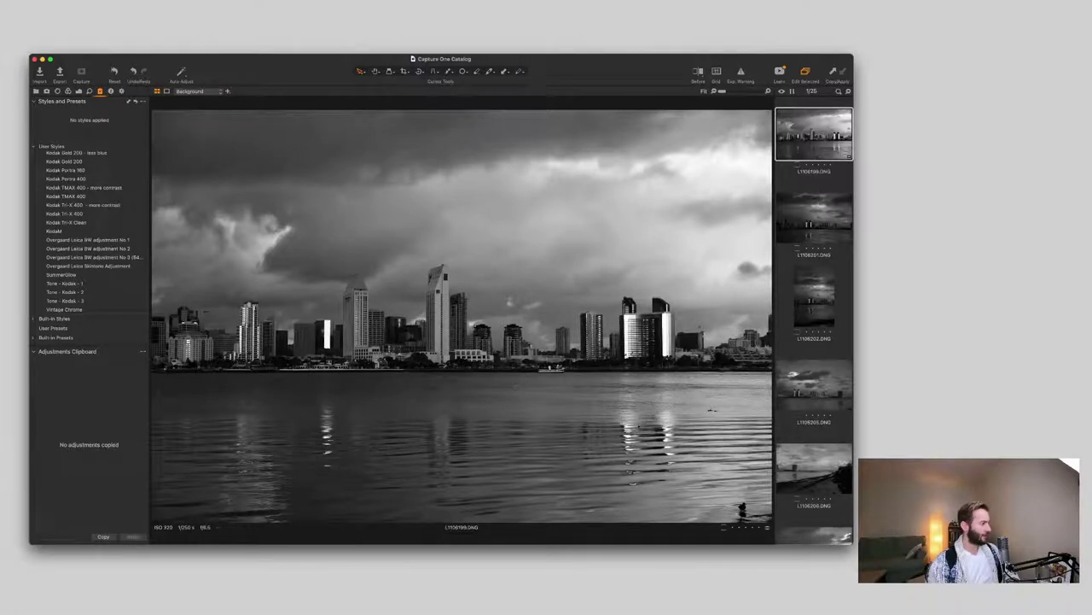
left_click(36, 91)
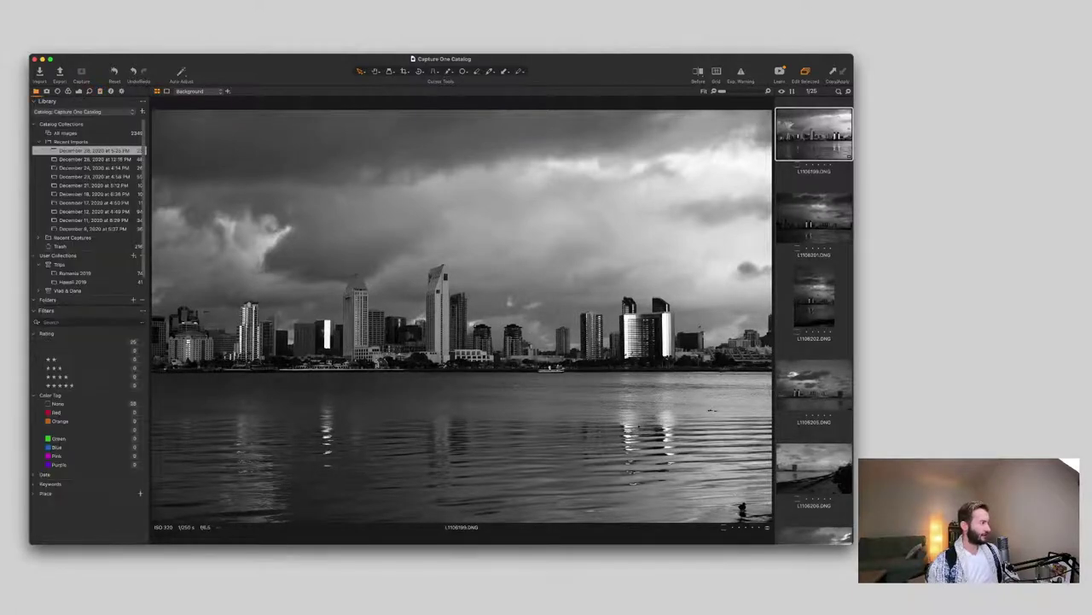
Step: Test a strong structure of 97 on the skyline photo's towers and settle on a structure of 22
key("alt+super+5")
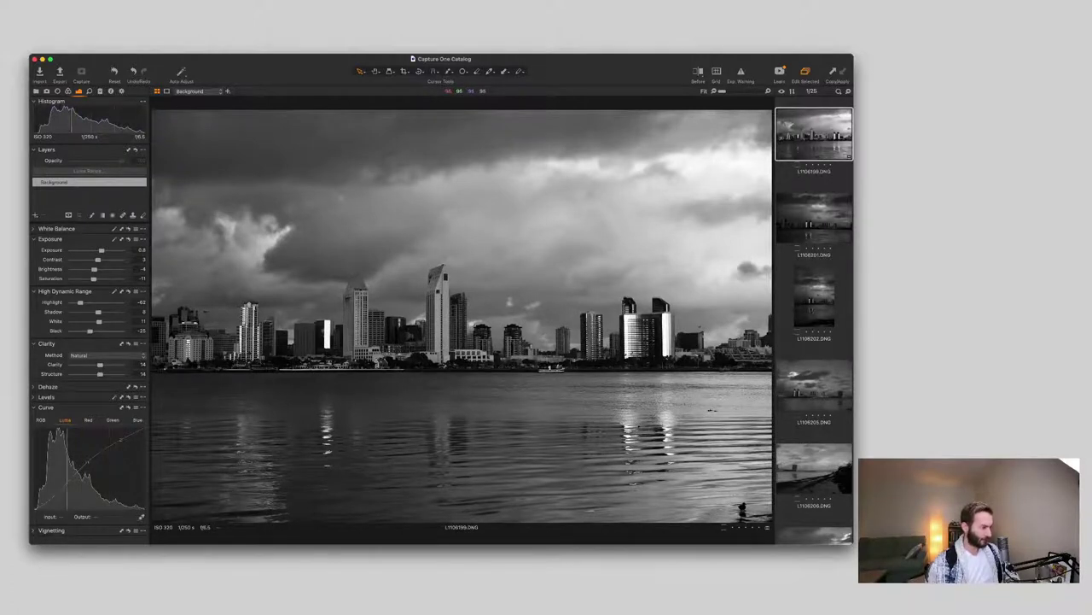
scroll(346, 291, "up", 3)
scroll(346, 295, "up", 3)
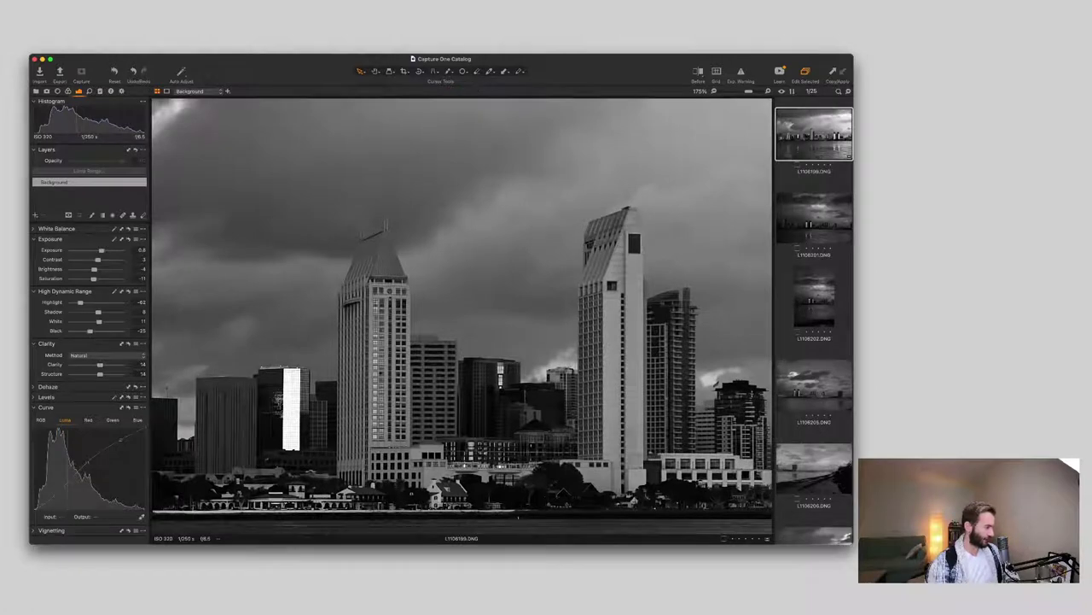
left_click_drag(100, 373, 121, 373)
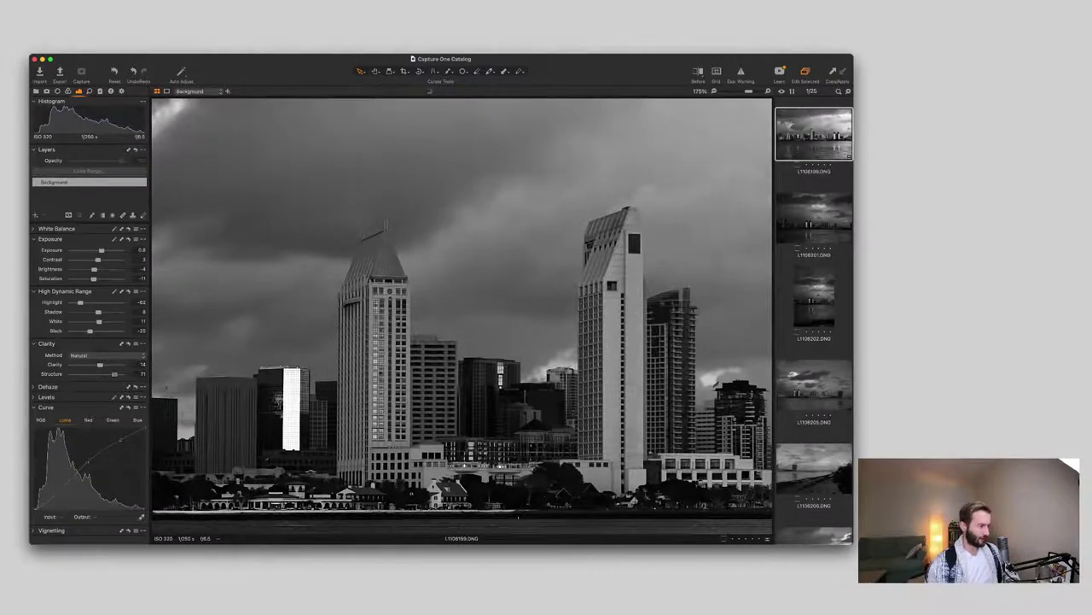
scroll(410, 338, "down", 5)
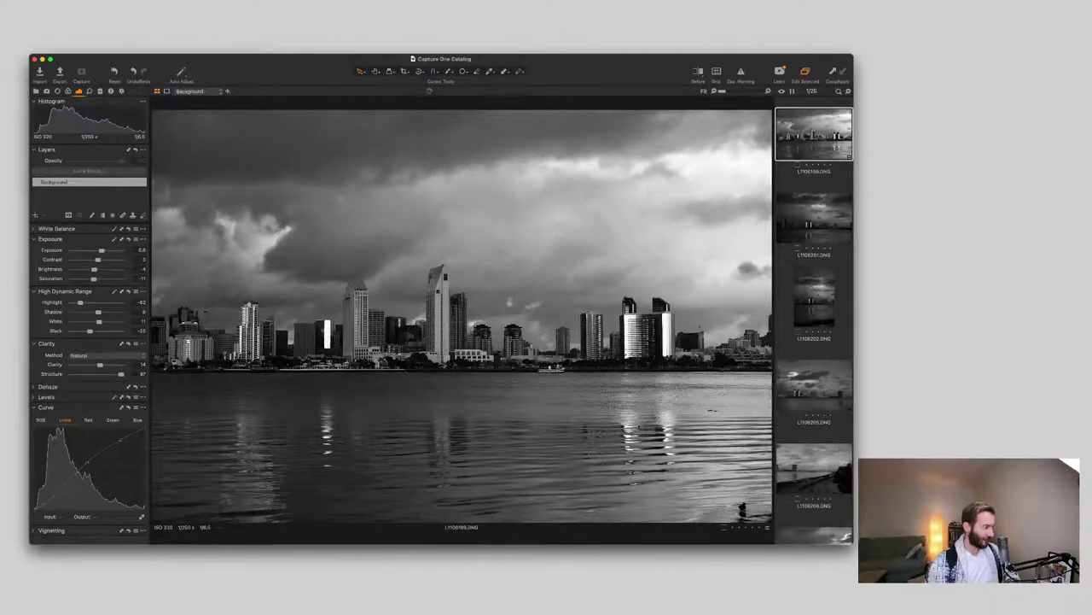
scroll(388, 280, "up", 5)
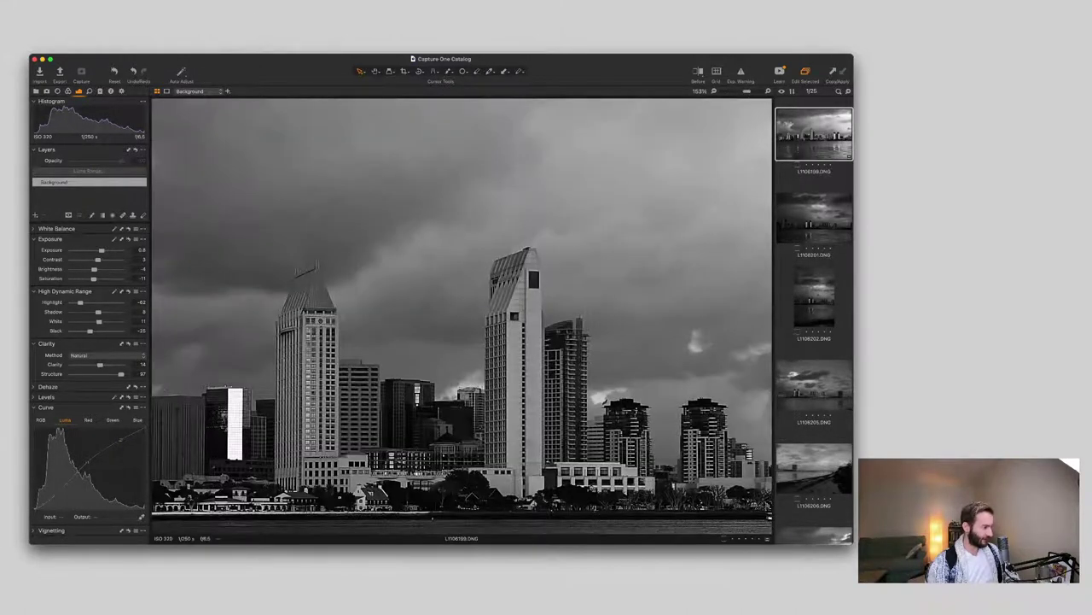
left_click_drag(121, 374, 104, 374)
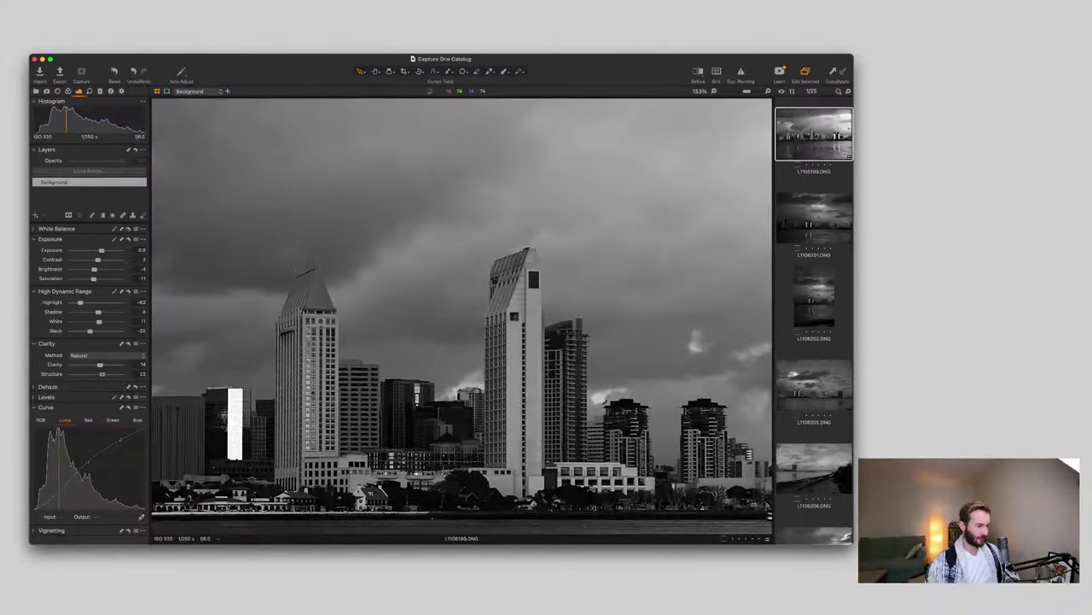
scroll(324, 304, "down", 5)
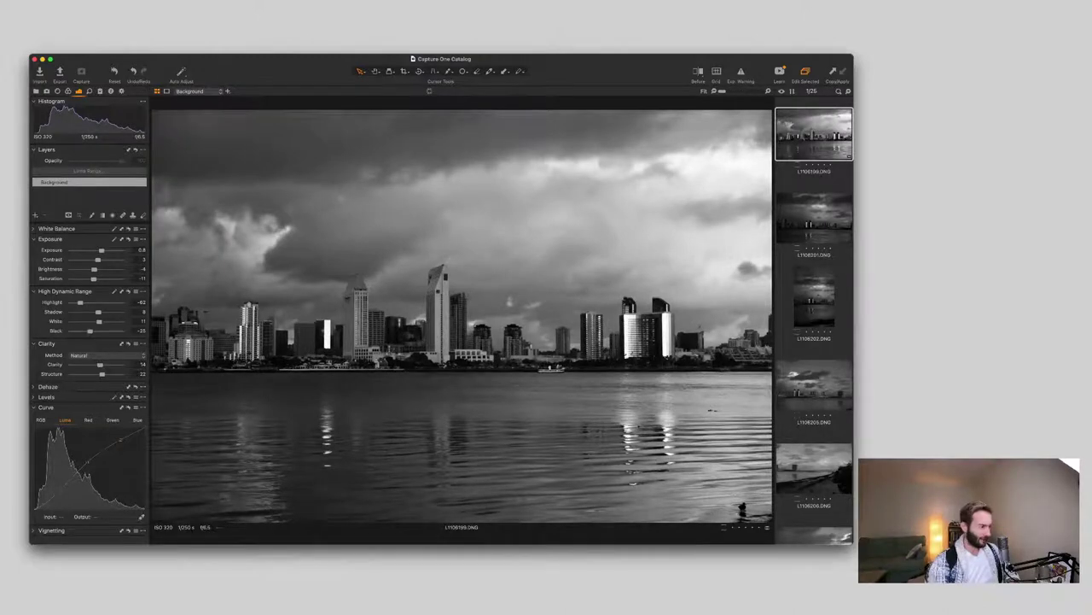
Step: Test the full clarity of 100 on the skyline photo and settle on a clarity of 17
scroll(329, 311, "up", 5)
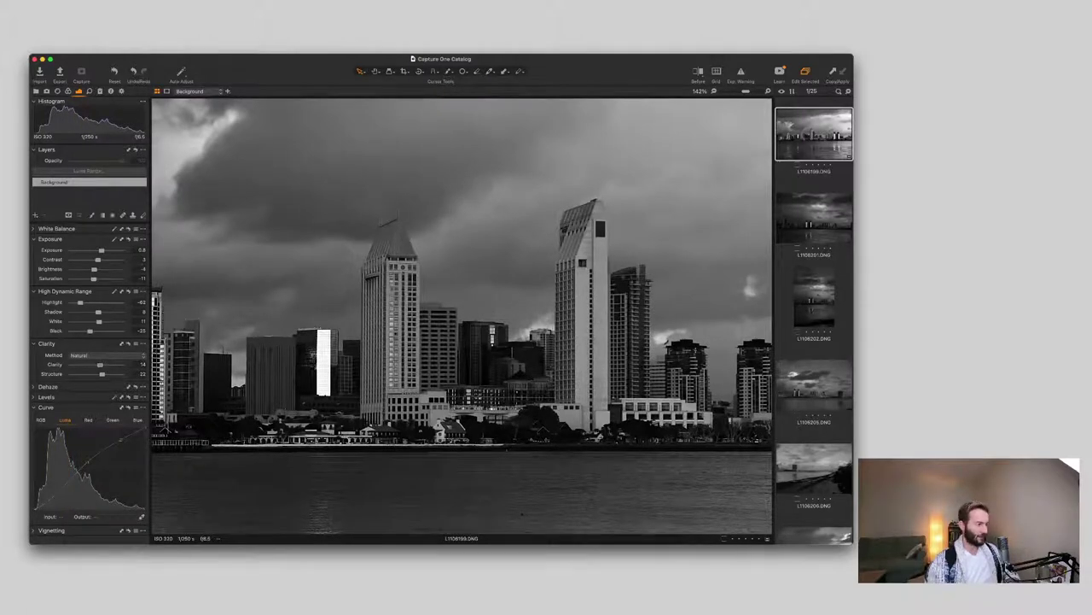
left_click_drag(100, 364, 122, 365)
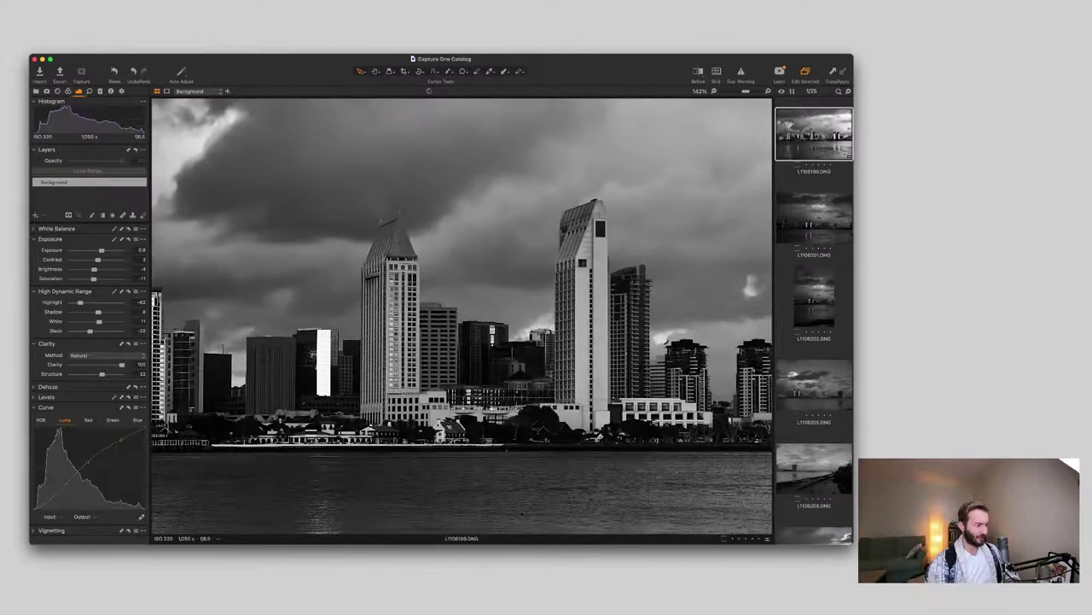
double_click(359, 290)
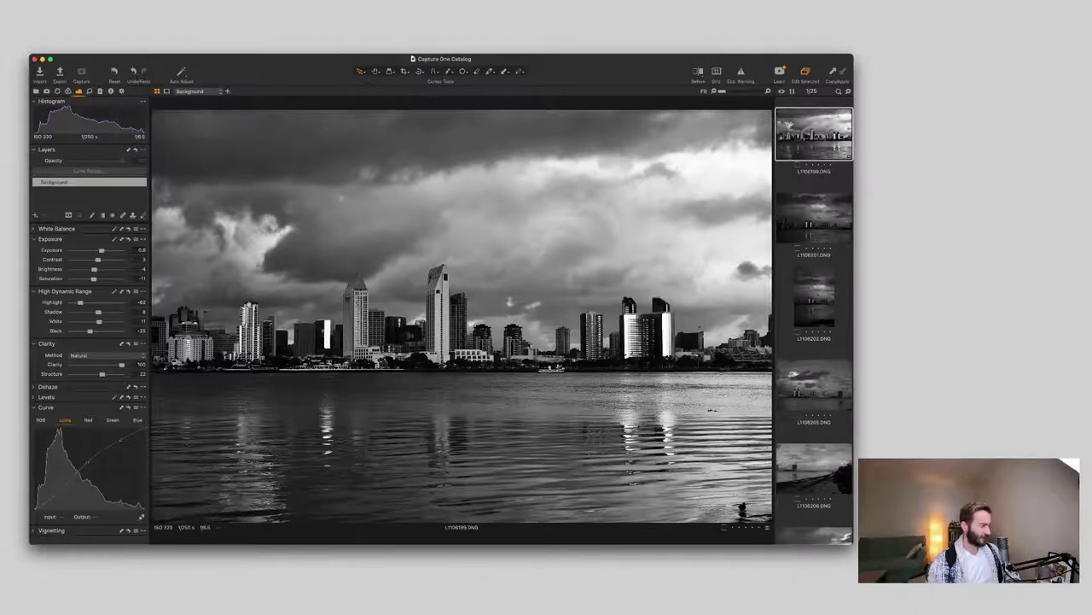
left_click_drag(122, 364, 101, 364)
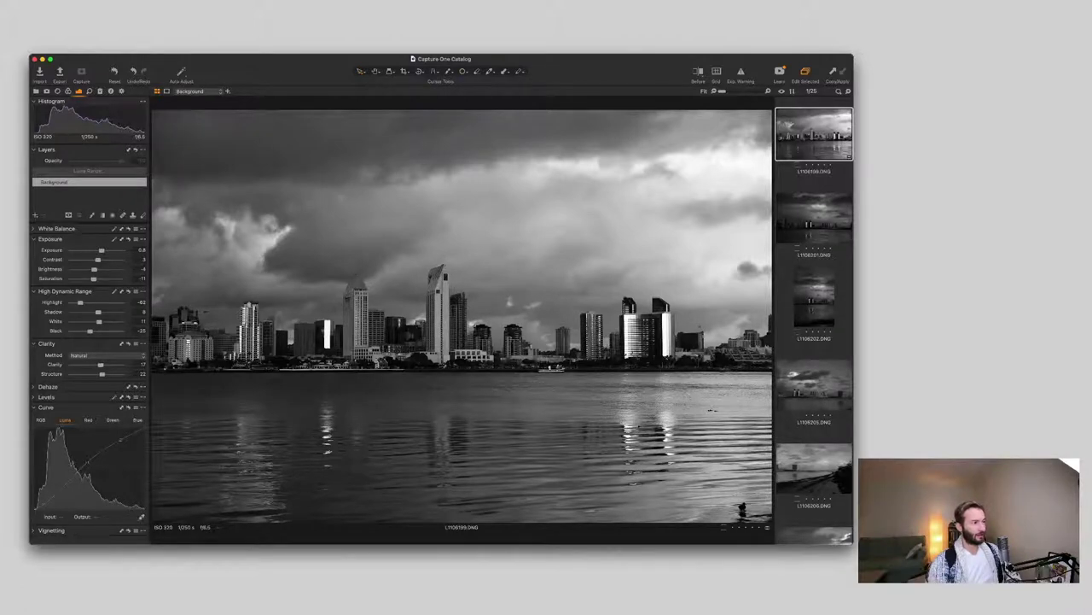
Step: Create an adjustment layer with a linear gradient mask fading from the upper edge of the sky down to the buildings
key("v")
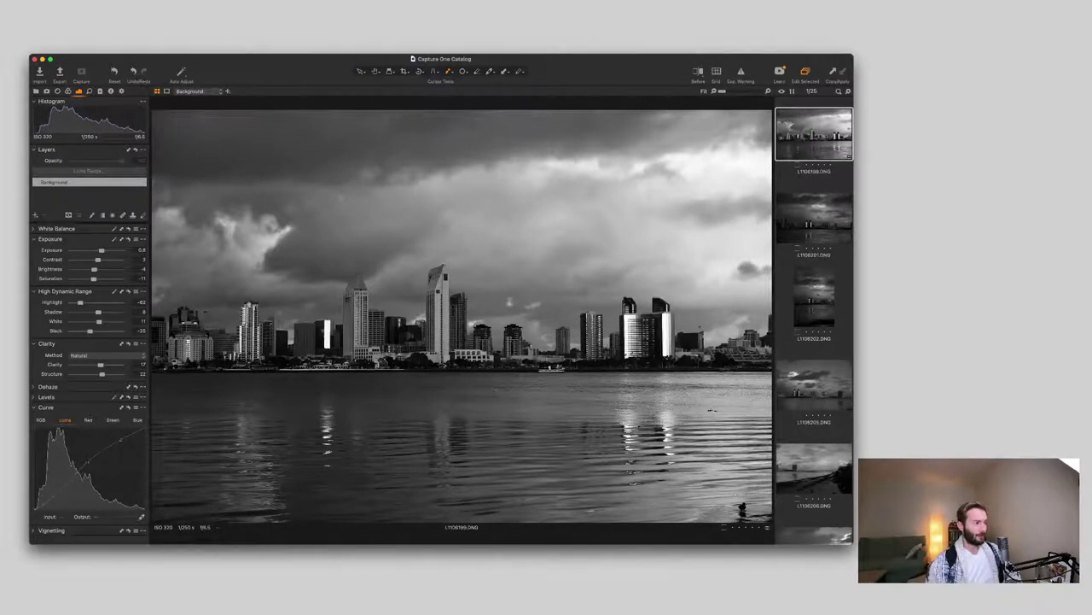
key("g")
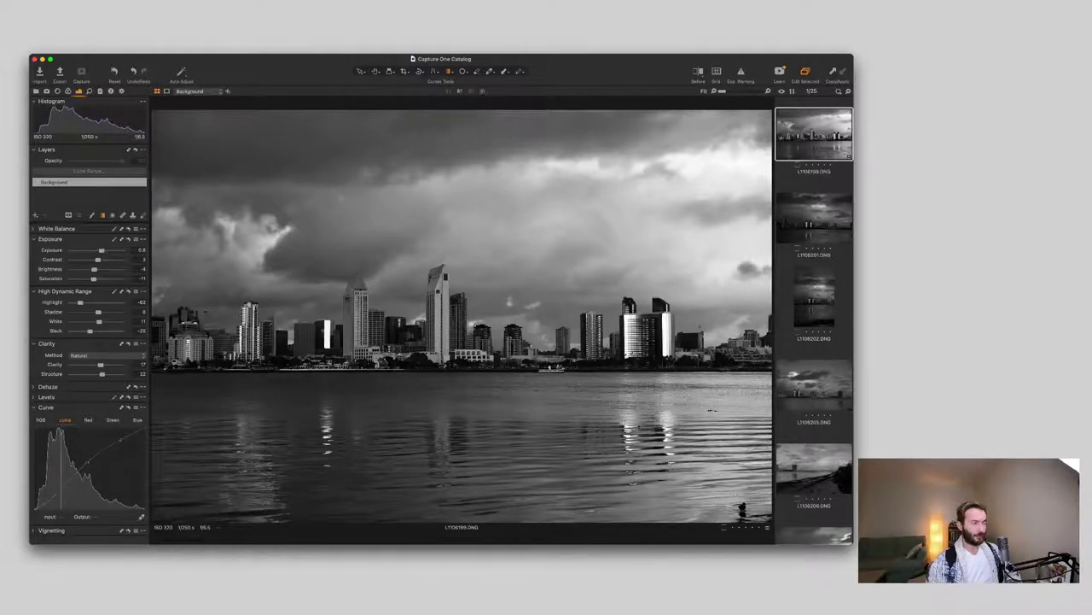
left_click_drag(393, 111, 393, 359)
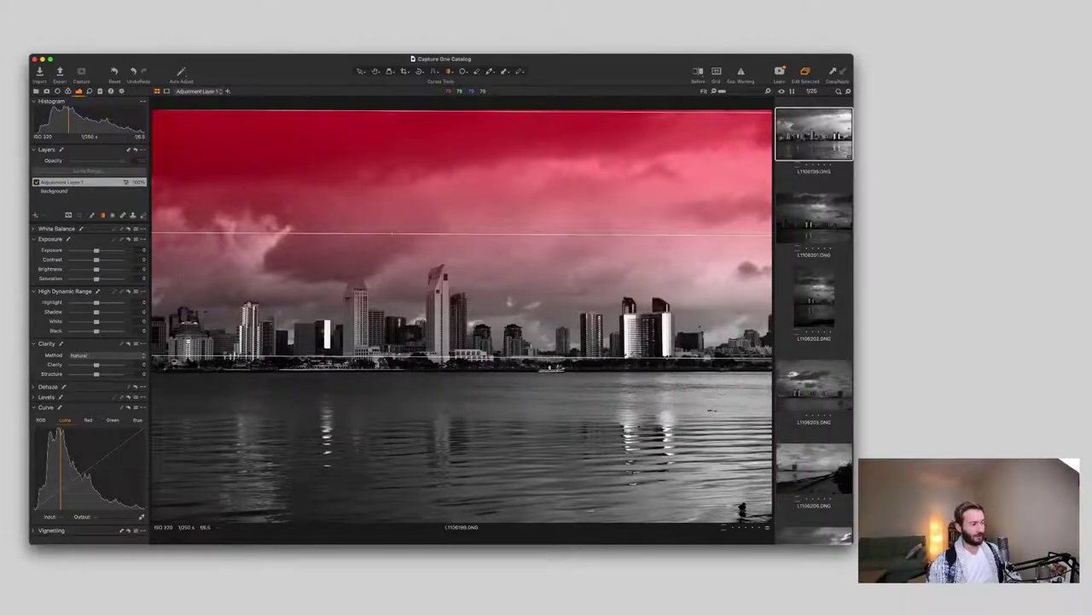
left_click_drag(393, 233, 392, 226)
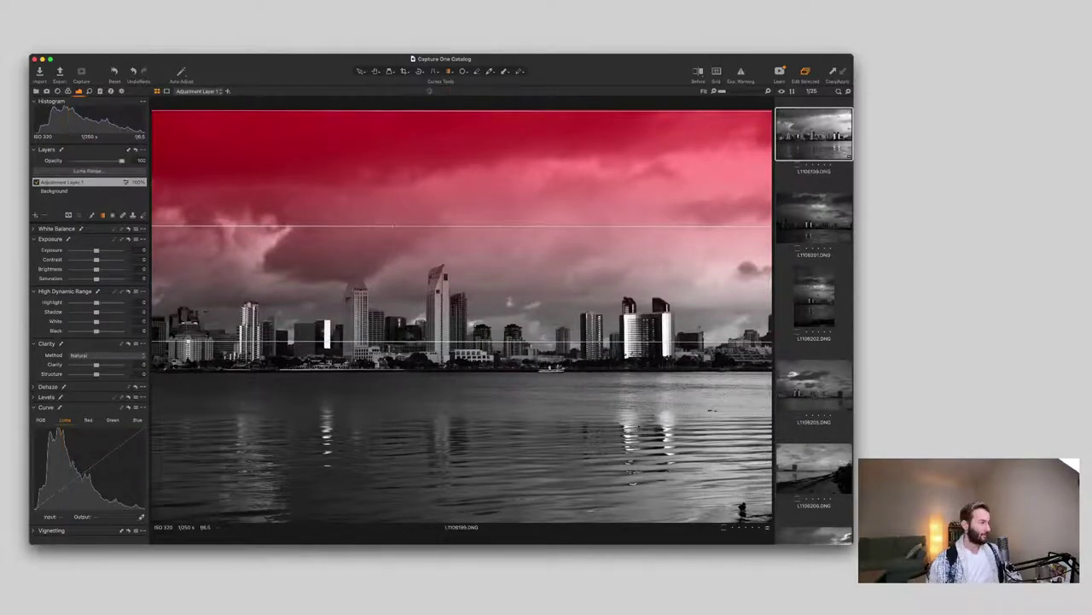
key("m")
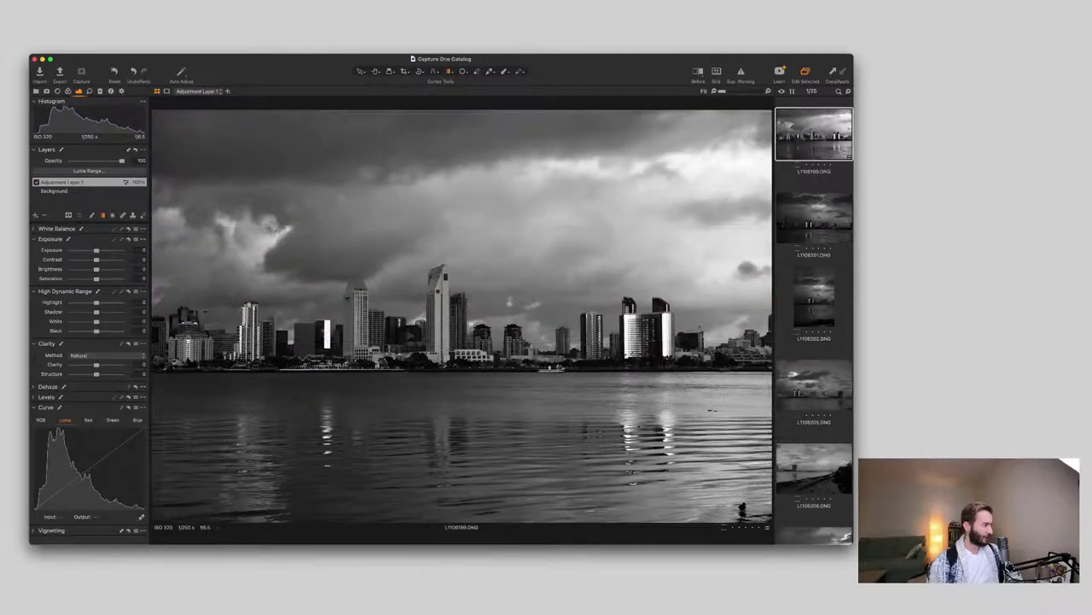
Step: Set the sky layer's exposure to -0.13 and contrast to 1, and fine-tune the shadows and highlights of its Luma curve
left_click_drag(95, 250, 95, 250)
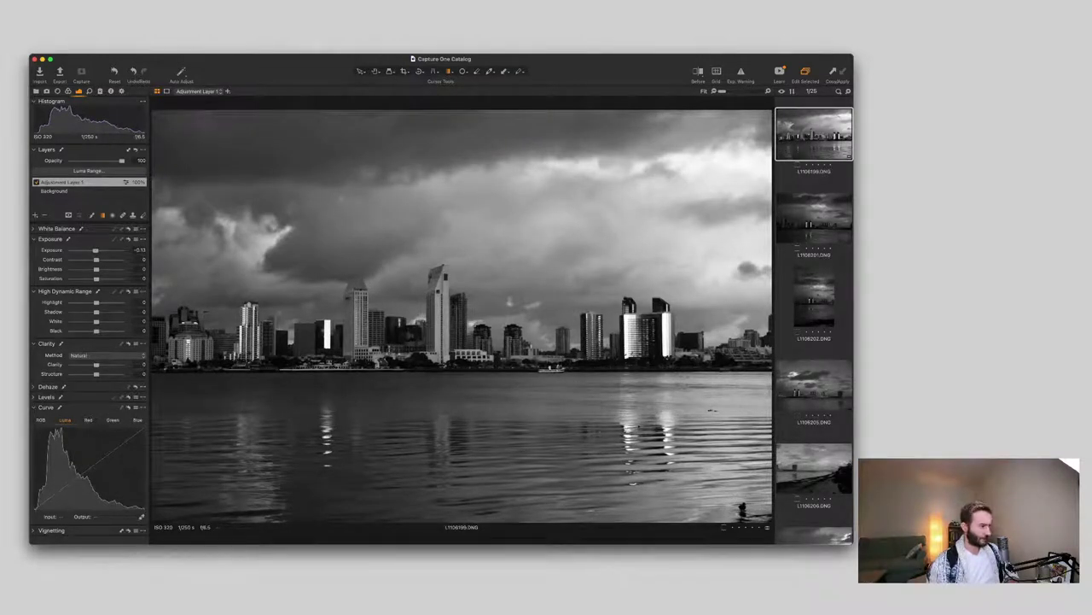
left_click_drag(97, 260, 96, 259)
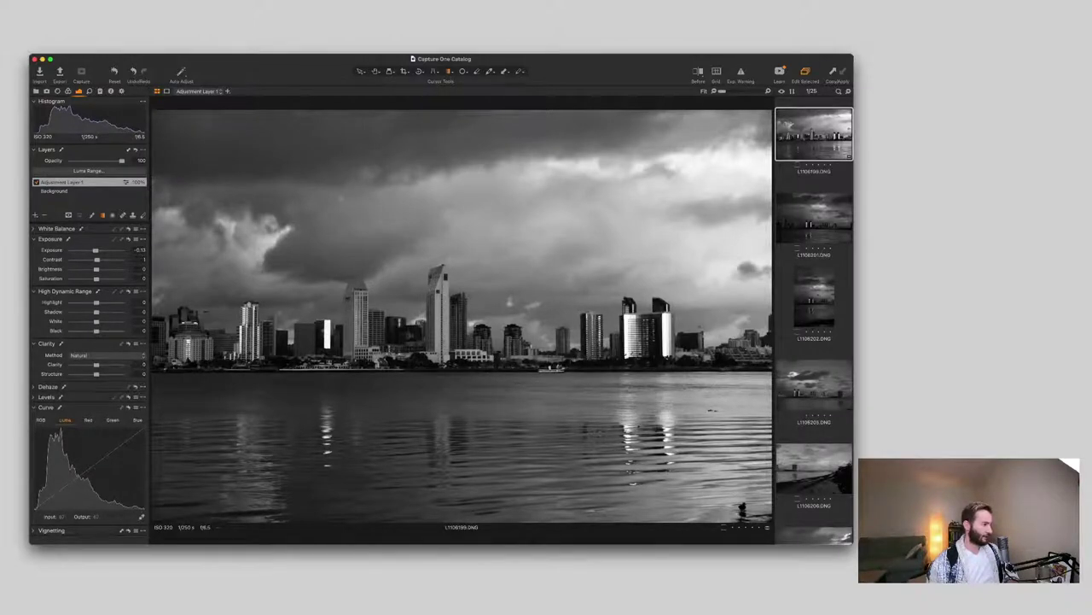
left_click_drag(64, 488, 65, 489)
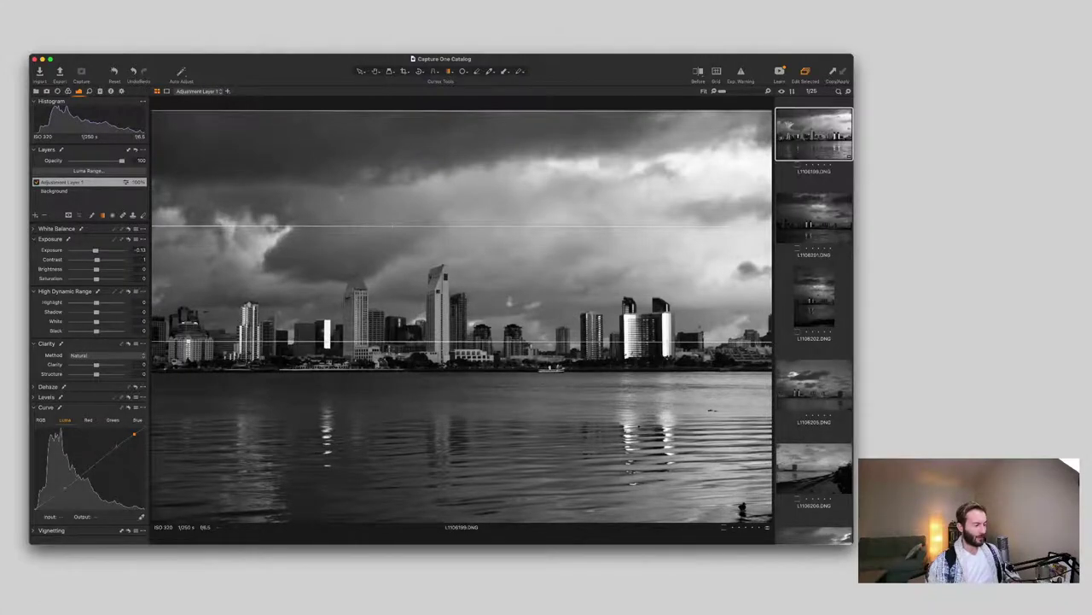
Step: Try redrawing the sky layer's gradient mask upward over the water, and restore the sky gradient
left_click_drag(443, 521, 441, 265)
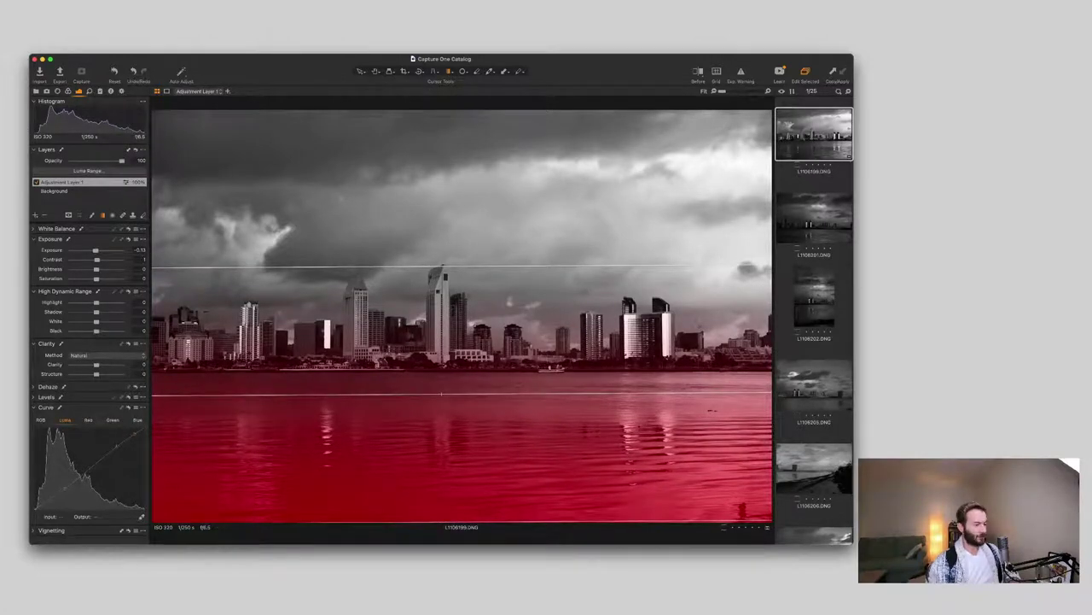
key("m")
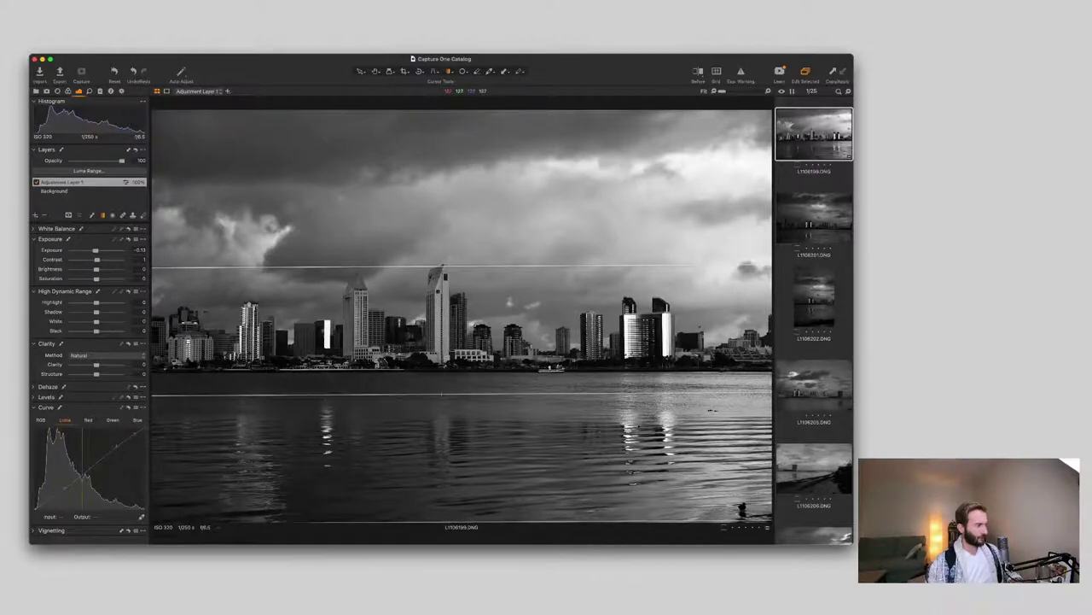
left_click_drag(394, 111, 394, 342)
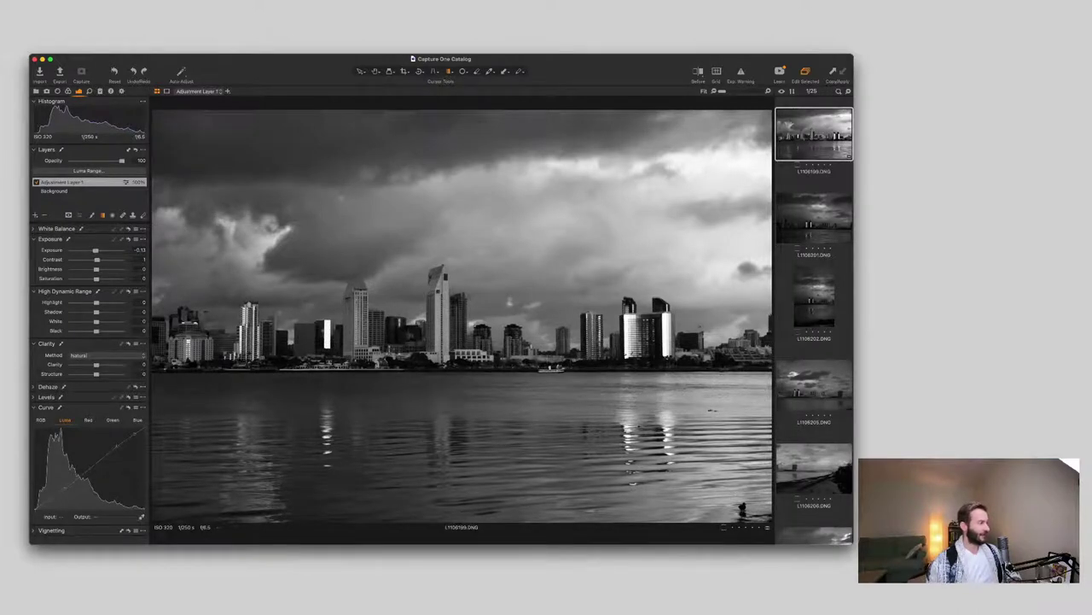
Step: Add a second adjustment layer with a linear gradient mask fading from the photo's lower edge up over the water
left_click(35, 215)
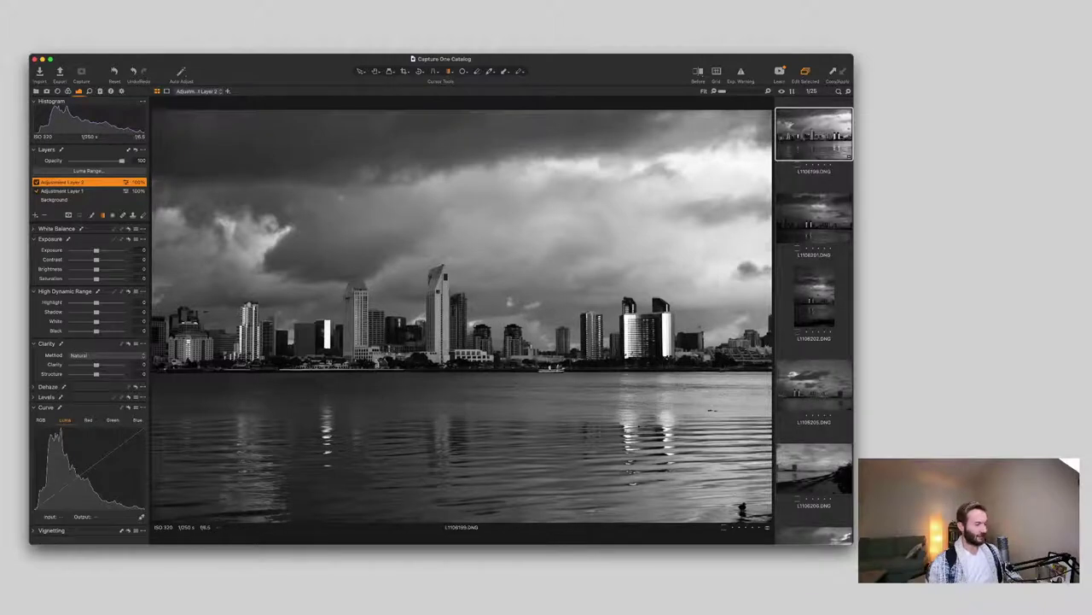
left_click_drag(426, 518, 428, 335)
left_click_drag(427, 334, 426, 302)
left_click_drag(426, 410, 427, 408)
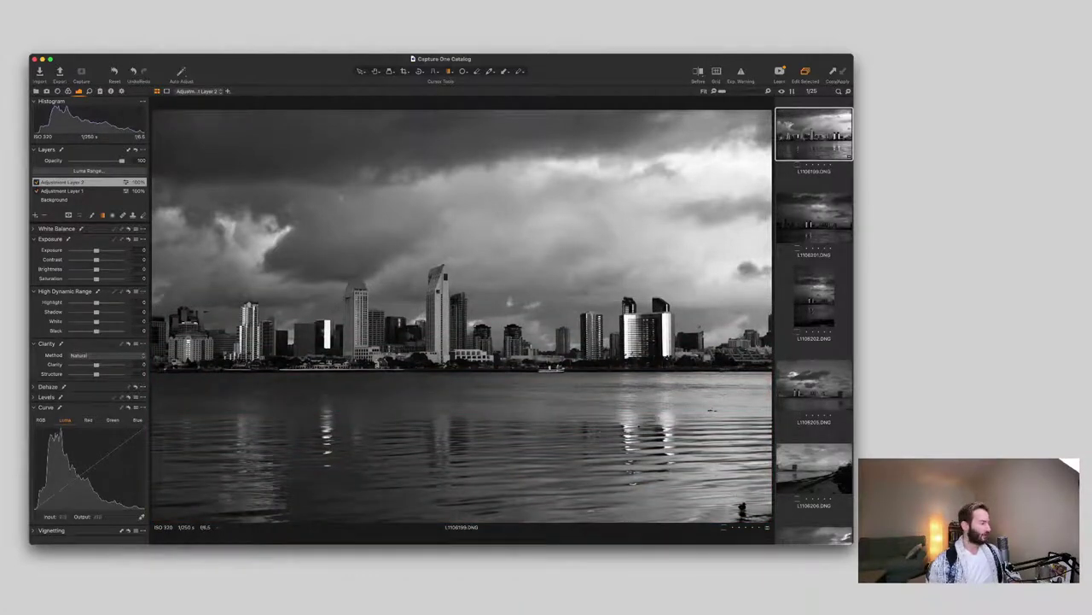
Step: Shape the water layer's Luma curve with a slightly raised highlight point and a slightly lowered shadow point
left_click_drag(126, 444, 126, 440)
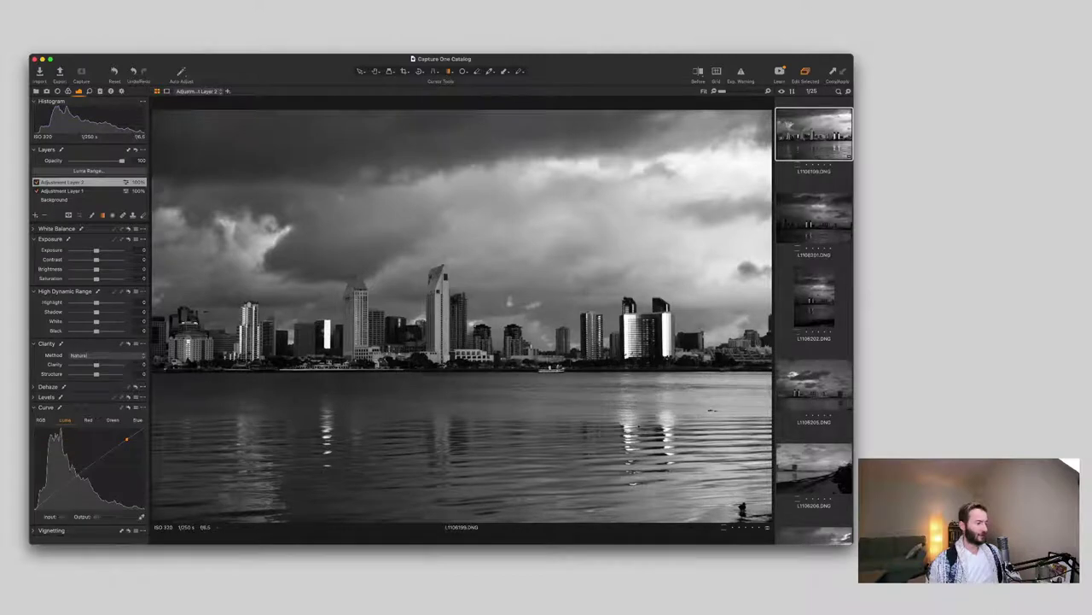
left_click_drag(52, 494, 53, 497)
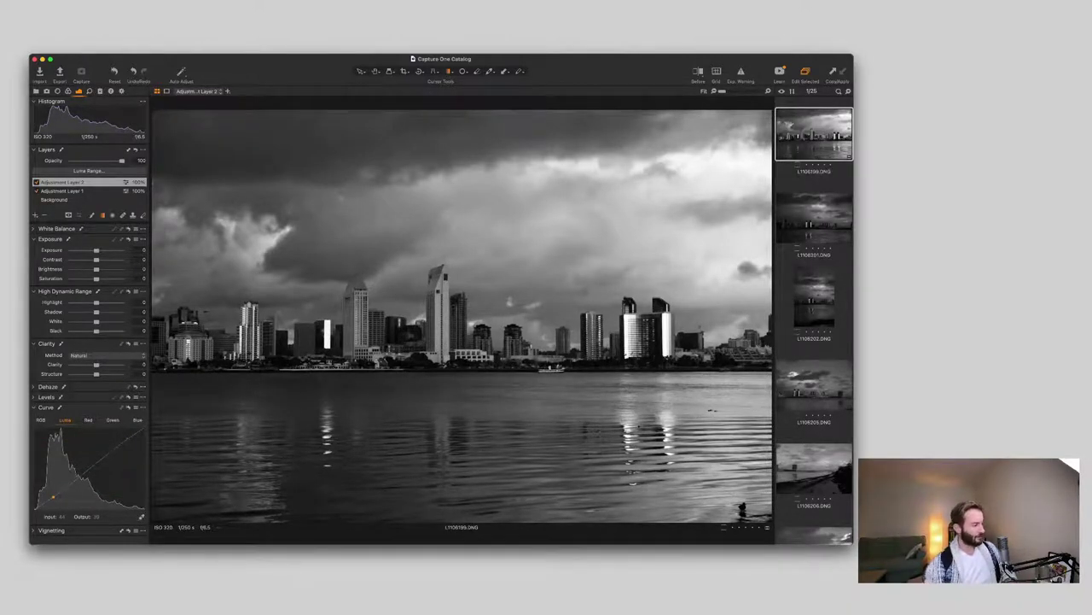
left_click_drag(52, 497, 53, 498)
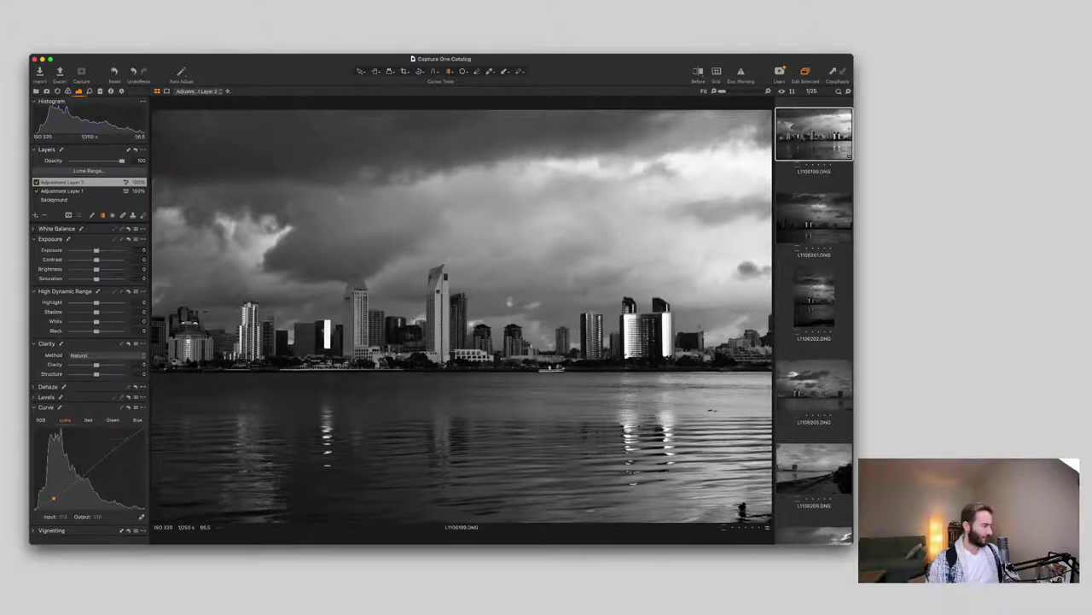
left_click_drag(126, 439, 127, 439)
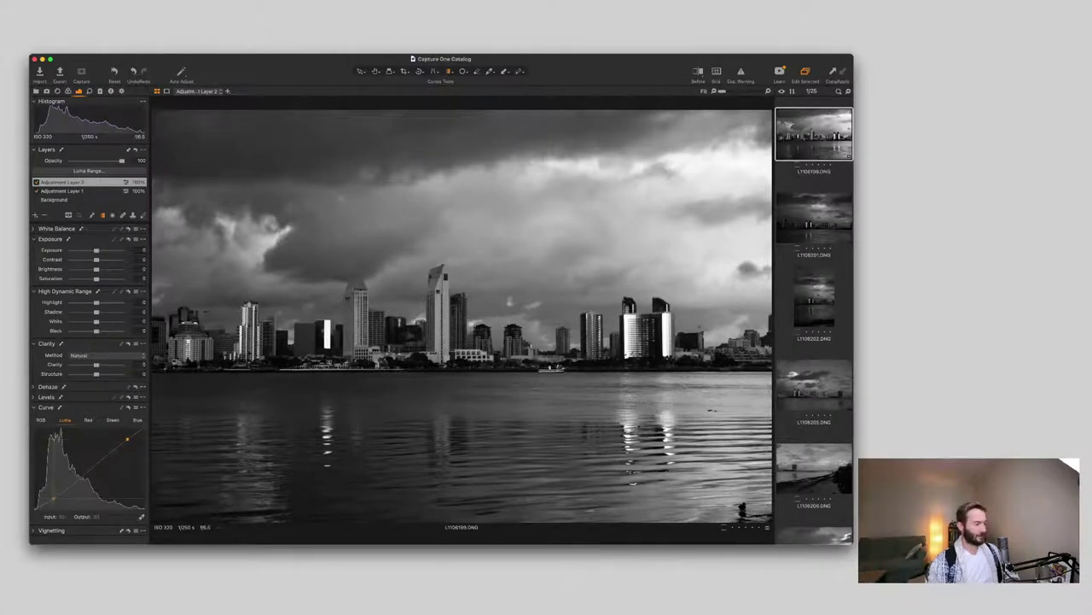
left_click_drag(53, 497, 53, 497)
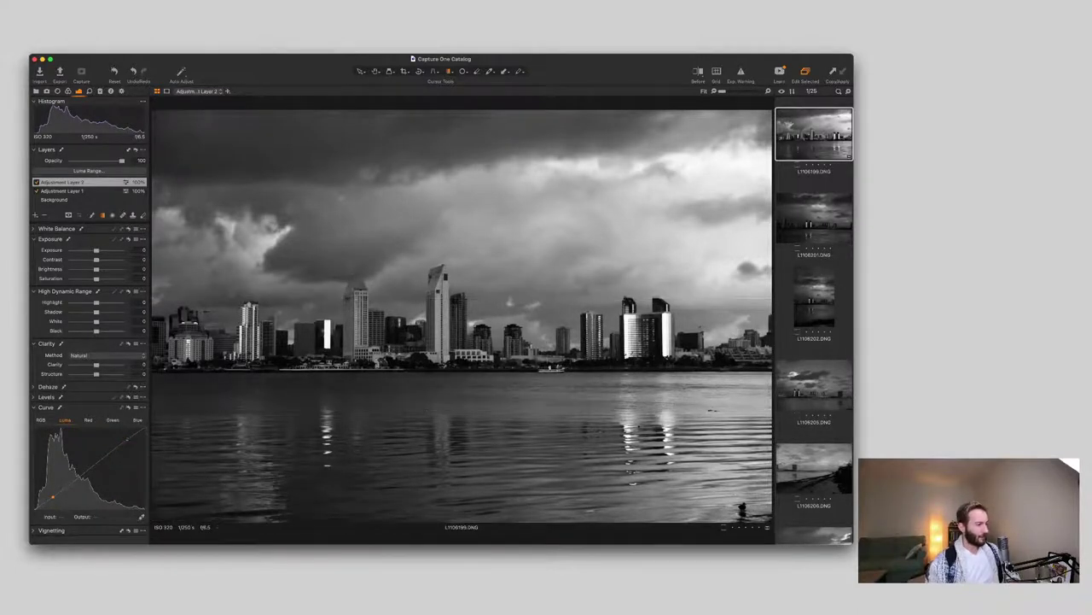
Step: Set the exposure of the skyline photo's Background layer to 0.93
left_click(69, 200)
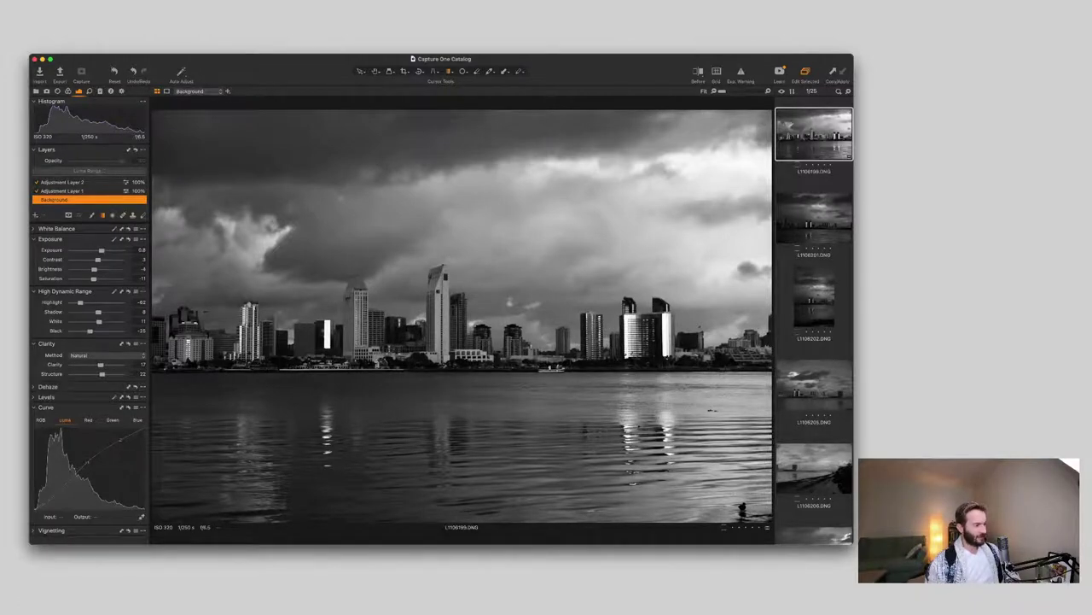
left_click_drag(101, 250, 102, 250)
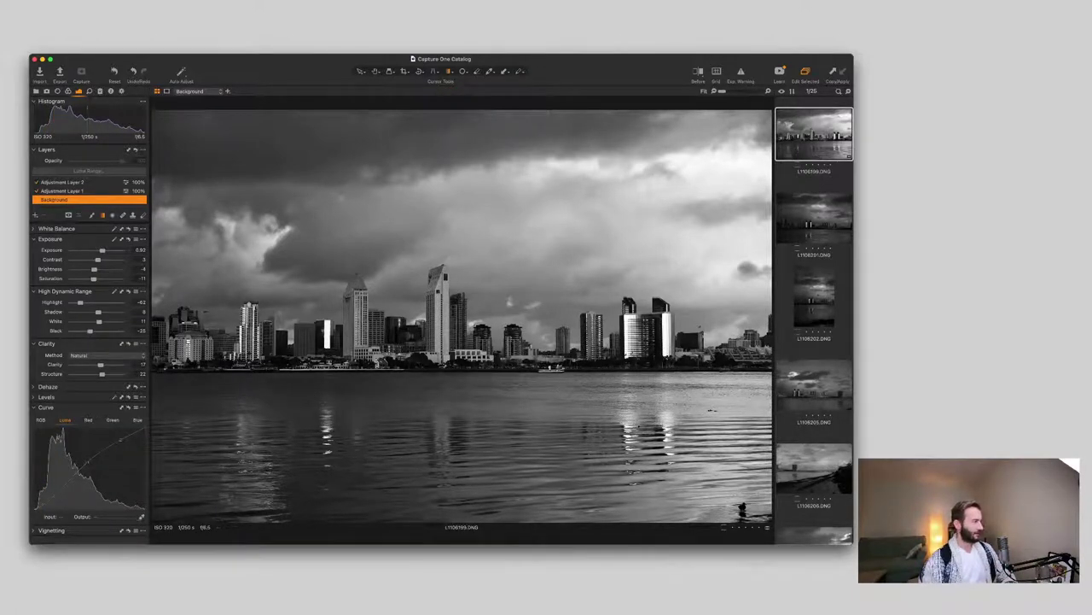
left_click(37, 182)
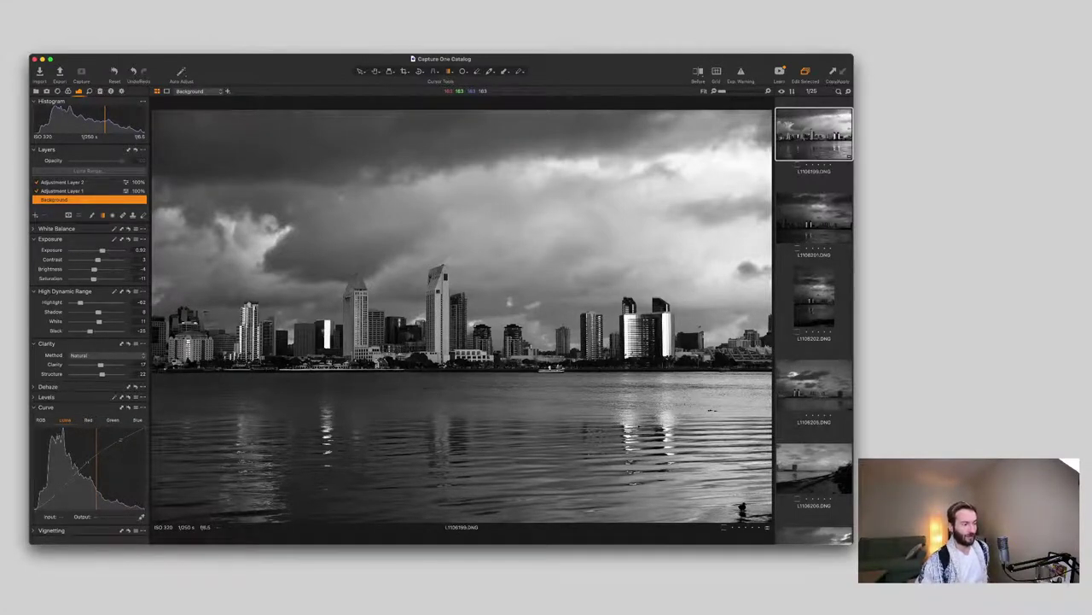
Step: Check L1106199.DNG for clipped highlights with the exposure warning, and inspect the skyline buildings up close
key("b")
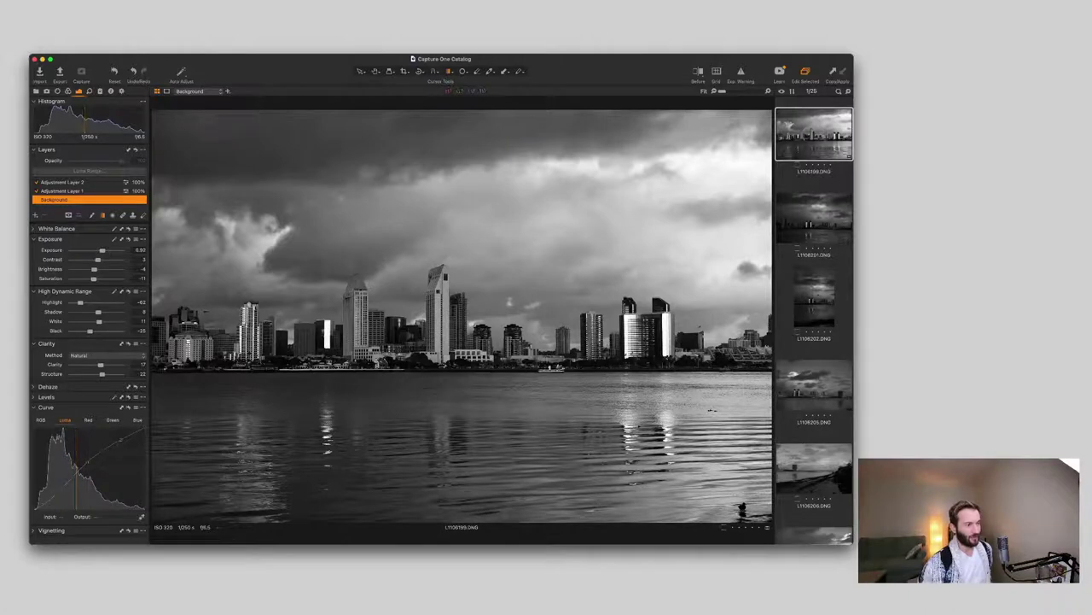
key("super+e")
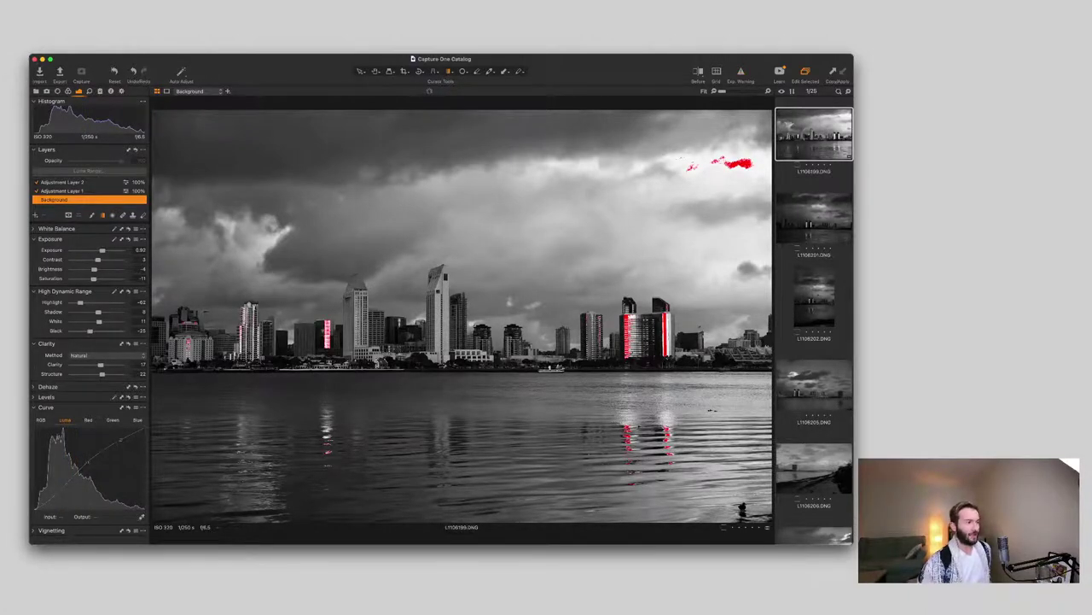
key("super+e")
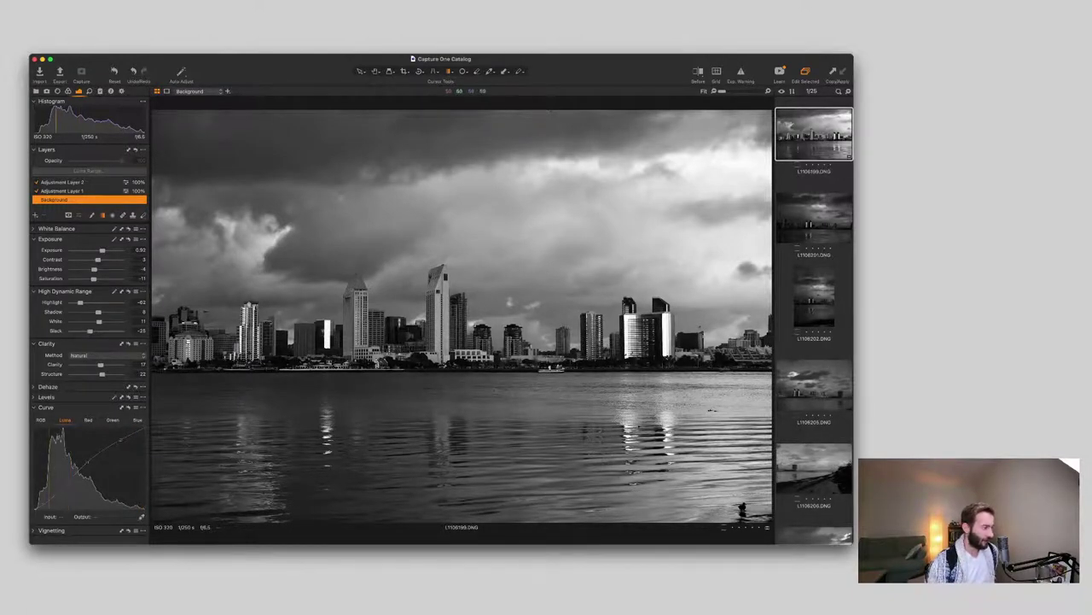
scroll(309, 328, "up", 8)
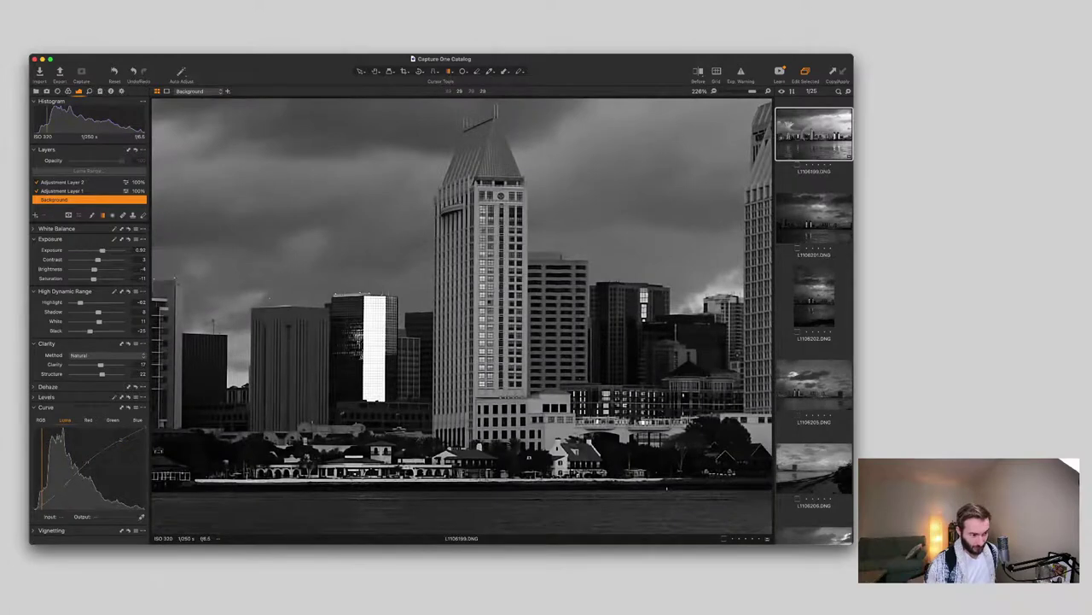
scroll(657, 325, "down", 3)
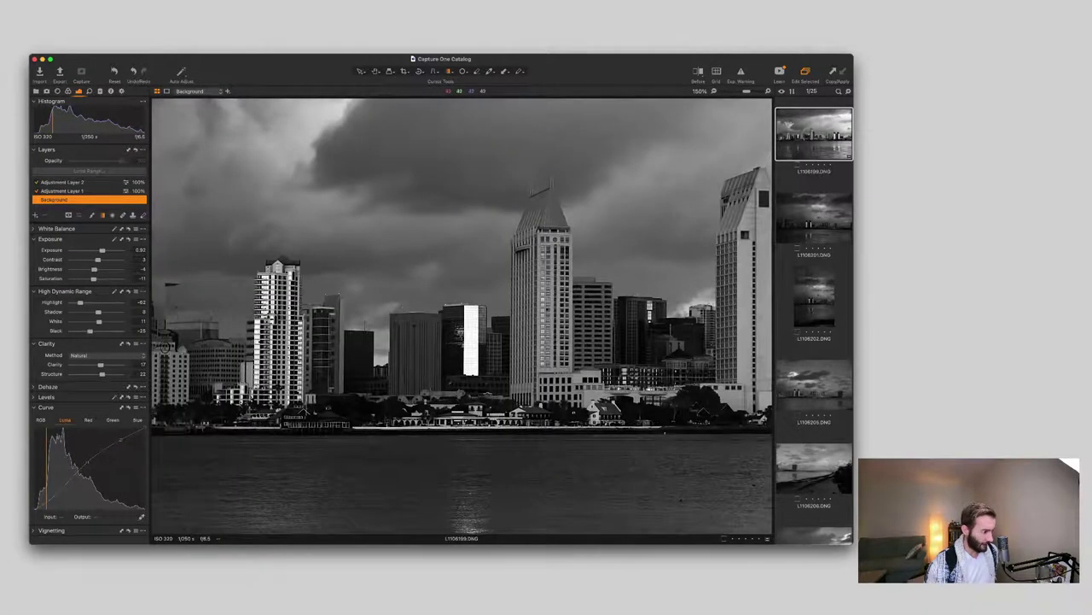
scroll(657, 325, "down", 5)
scroll(461, 316, "up", 1)
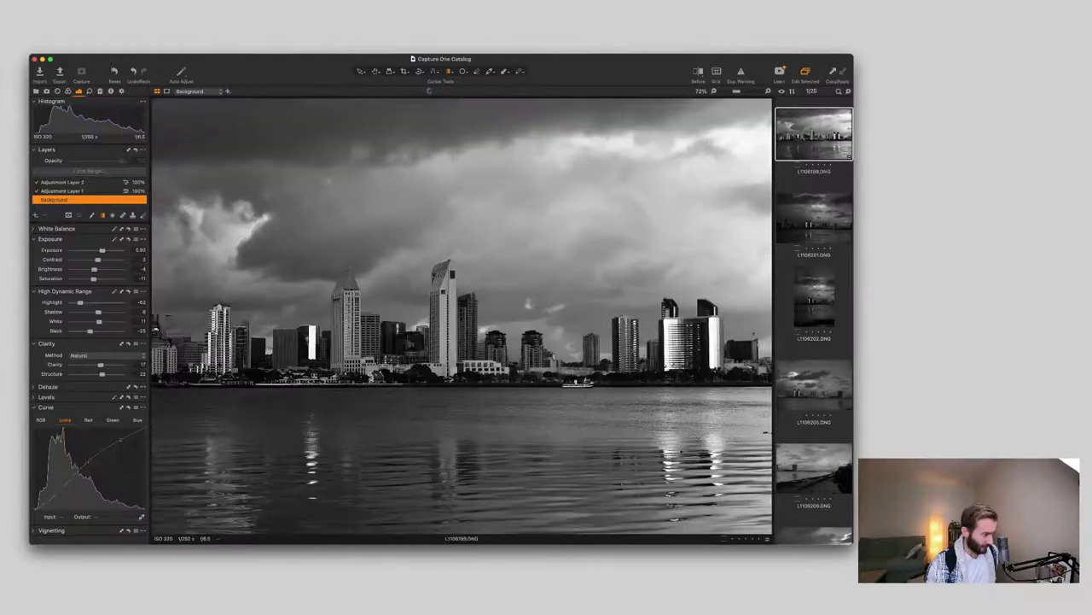
scroll(411, 351, "up", 3)
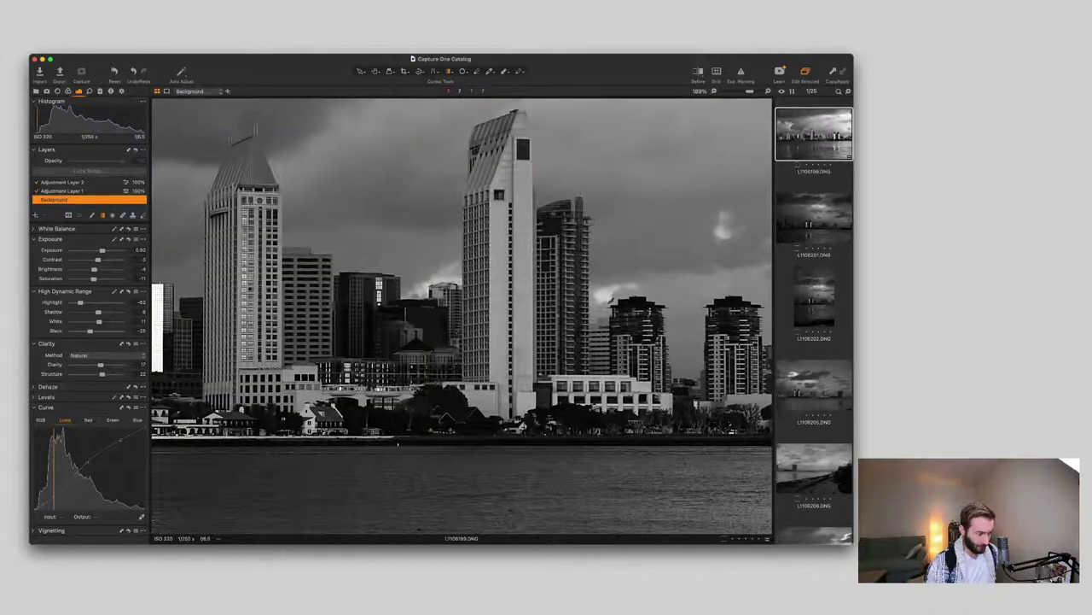
scroll(398, 443, "down", 4)
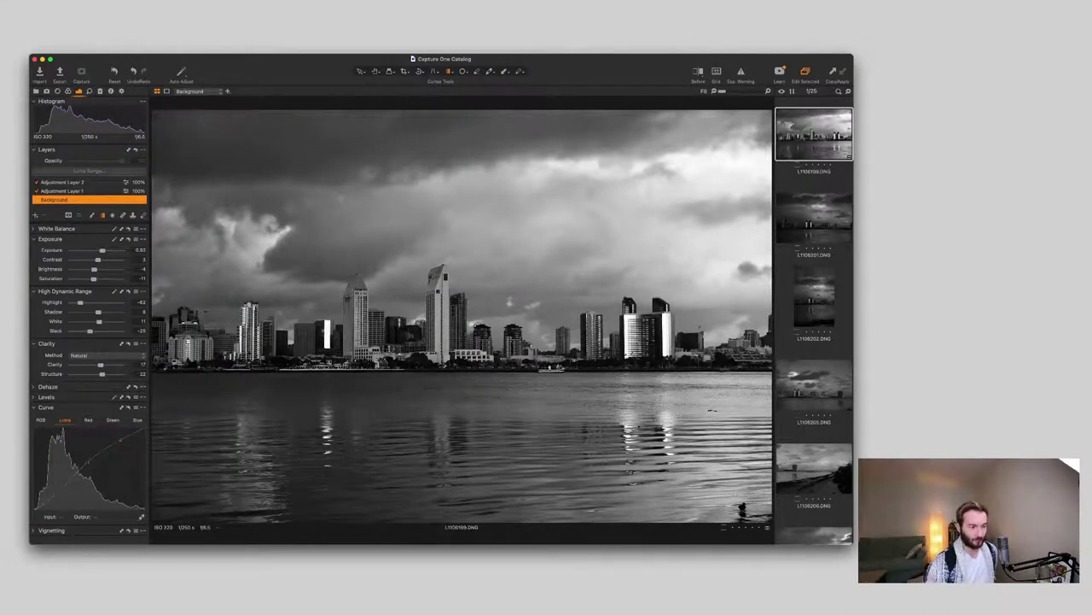
Step: Compare L1106201.DNG with the vertical version of the same scene, without the exposure warning, and remove L1106201.DNG
left_click(814, 219)
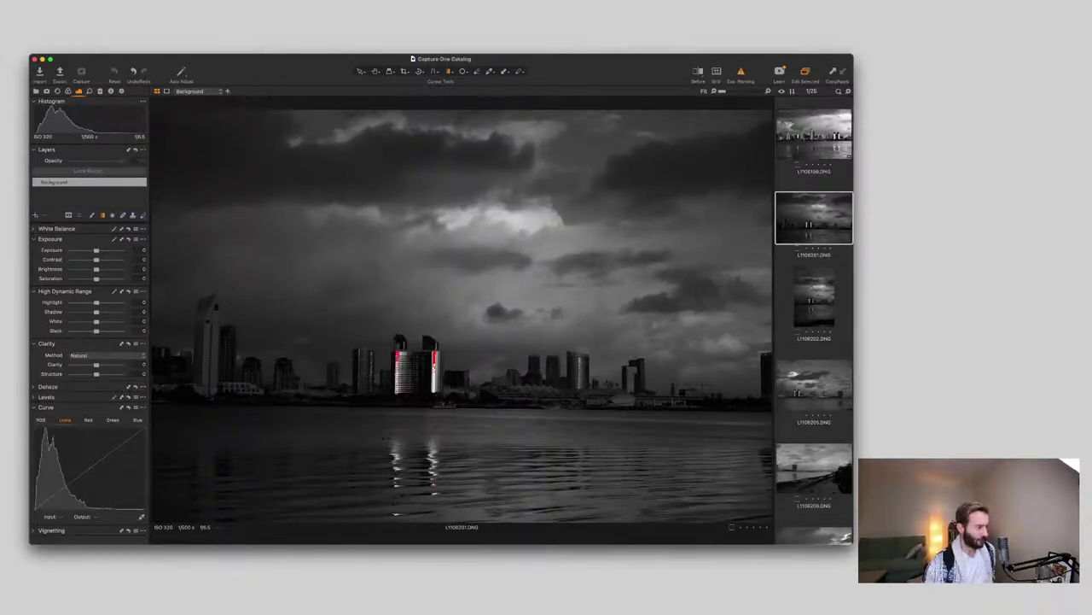
key("super+e")
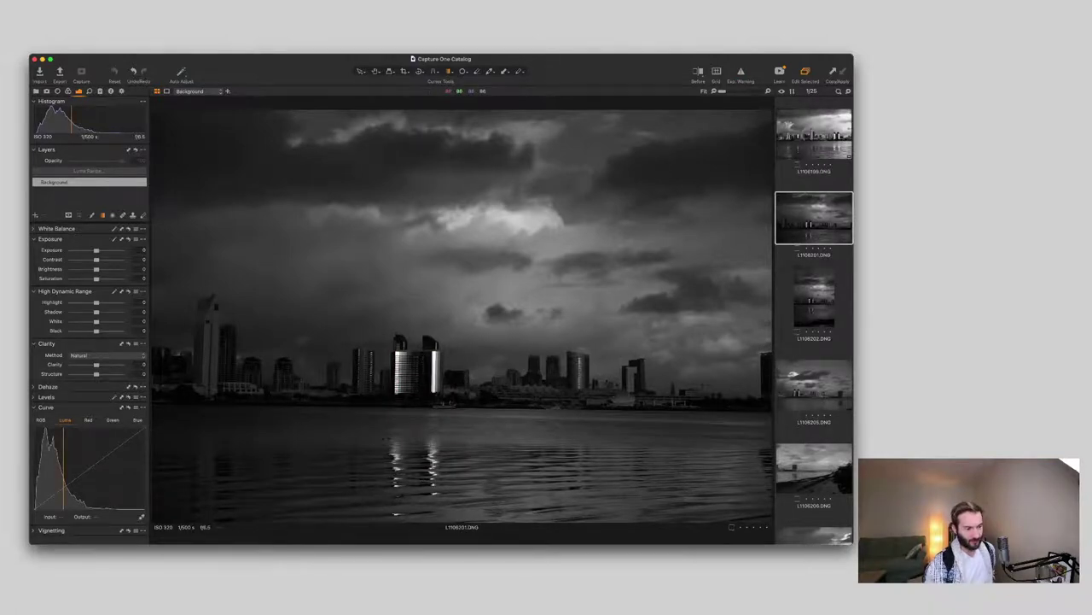
left_click(814, 296)
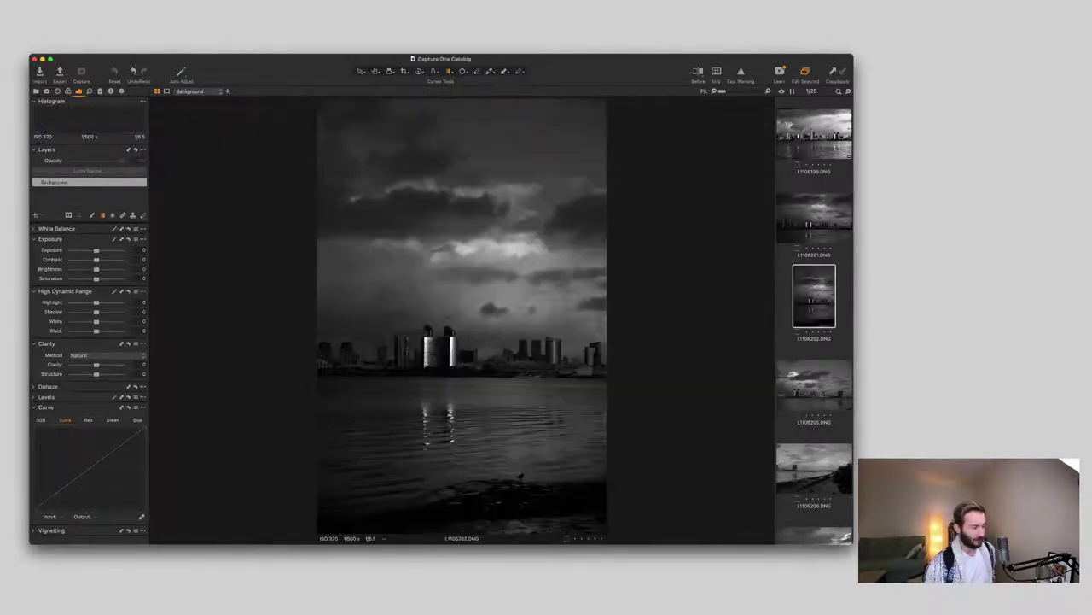
left_click(814, 219)
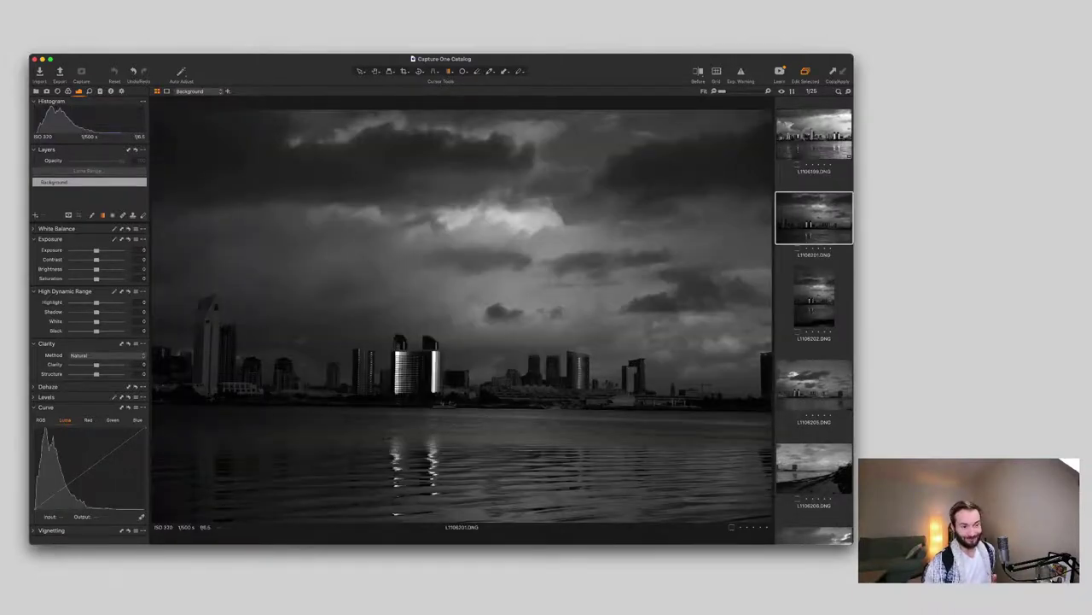
key("BackSpace")
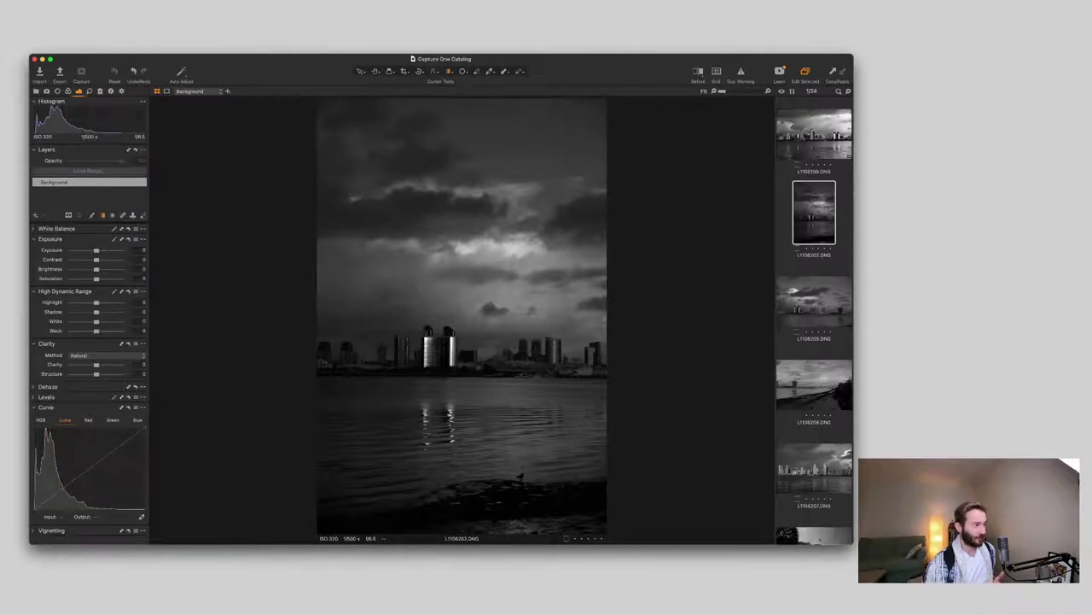
Step: Crop the vertical skyline photo L1106202.DNG, trimming the upper sky and a narrow strip along the left edge
key("c")
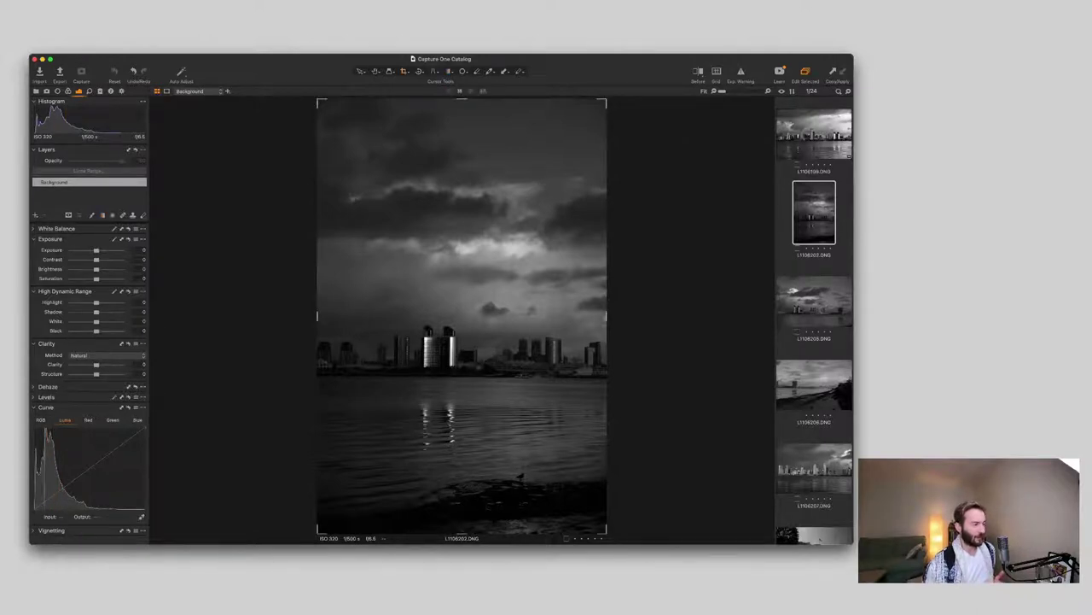
left_click_drag(461, 99, 461, 129)
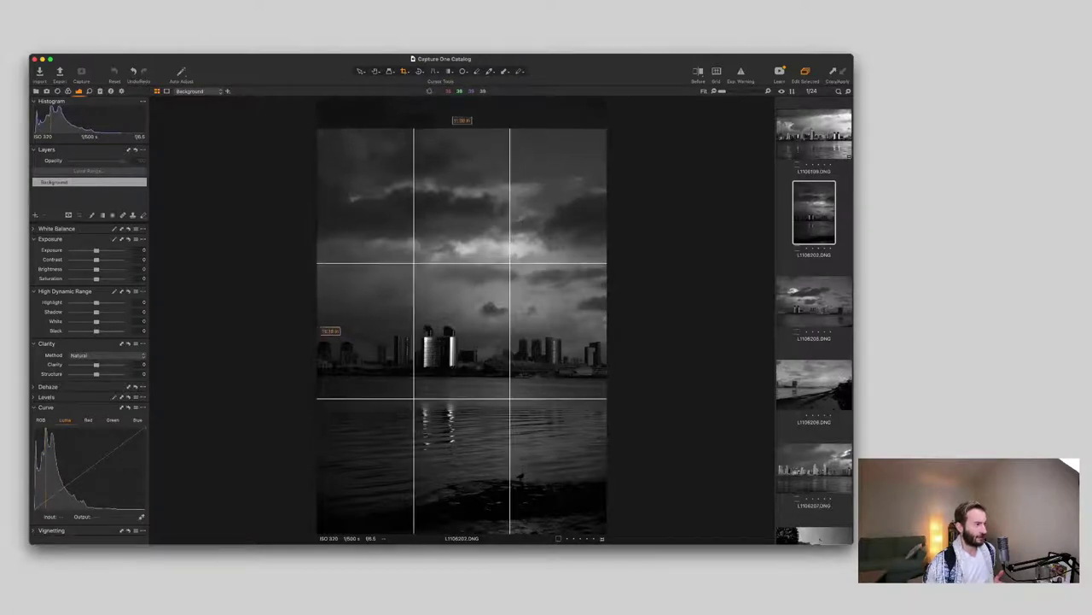
left_click_drag(318, 129, 334, 152)
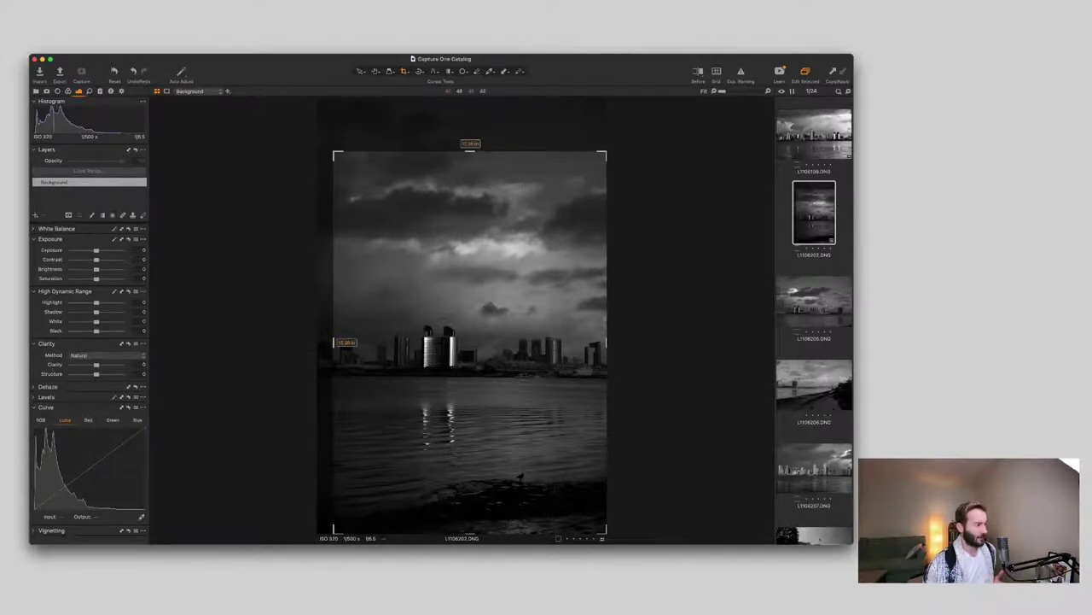
mouse_move(470, 152)
left_mouse_down()
mouse_move(469, 107)
mouse_move(470, 143)
left_mouse_up()
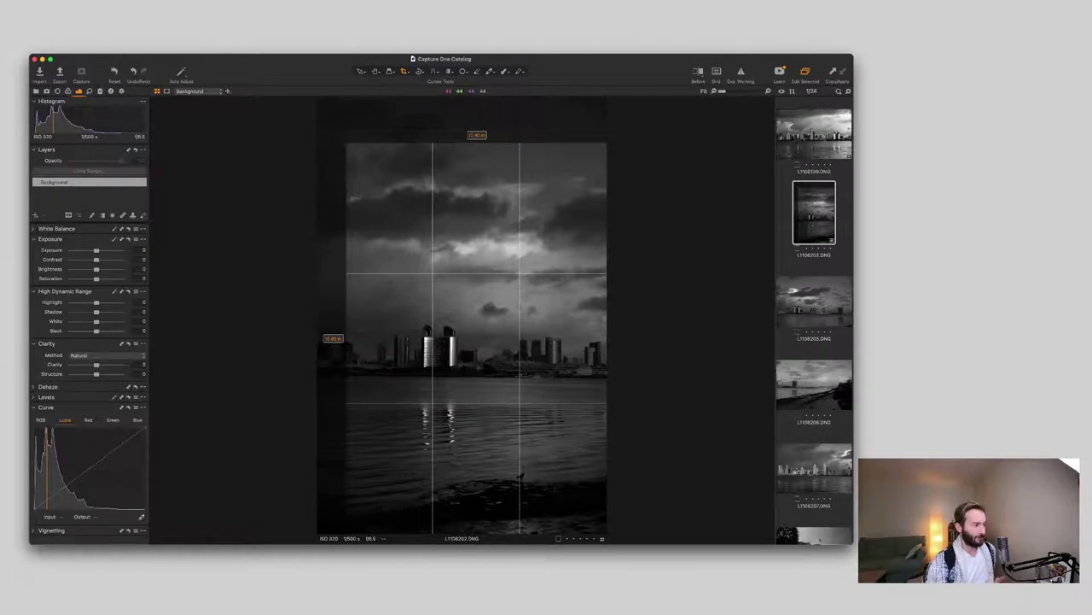
key("Return")
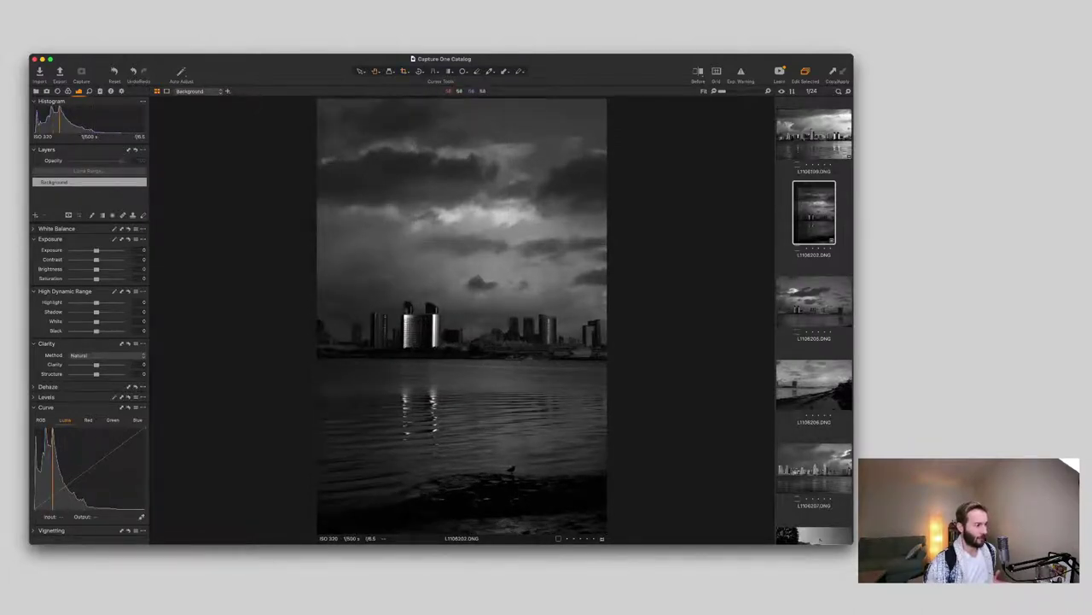
Step: Rotate the cropped vertical photo very slightly to level its waterline, and review the resulting crop
key("c")
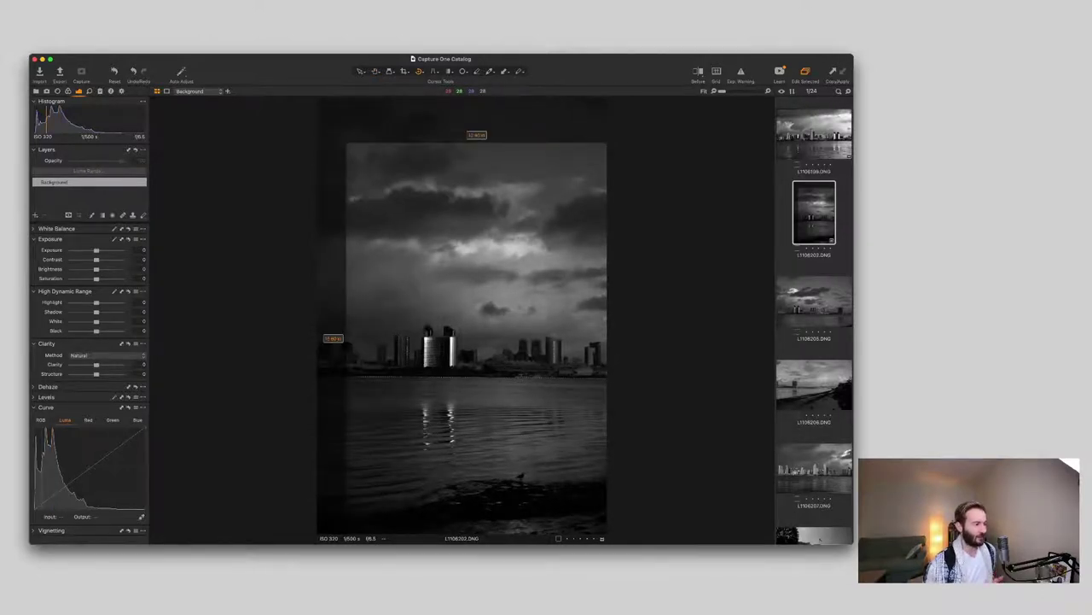
left_click_drag(600, 377, 601, 378)
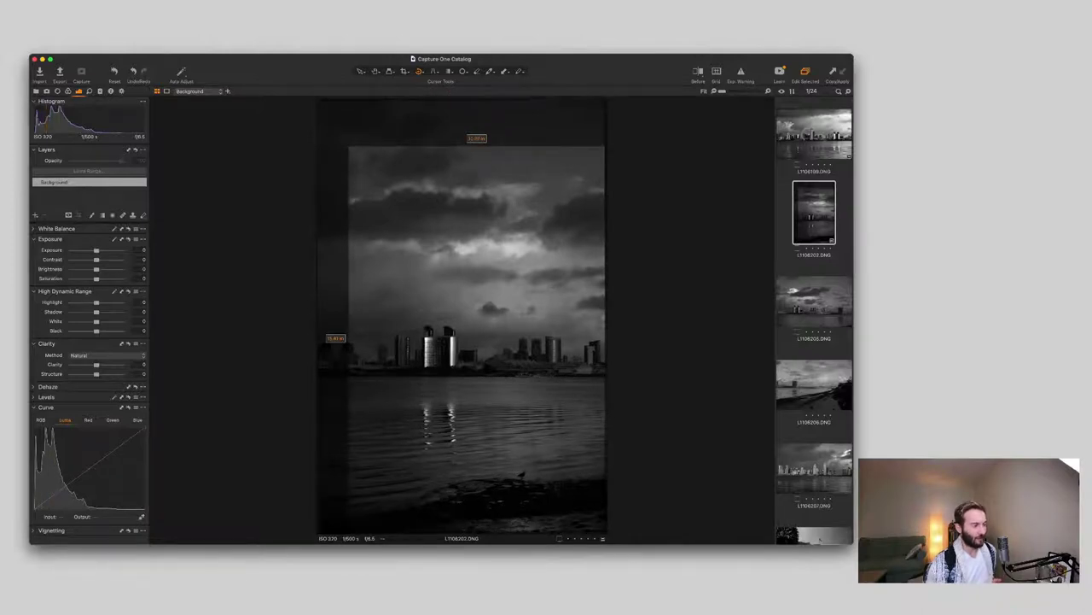
key("v")
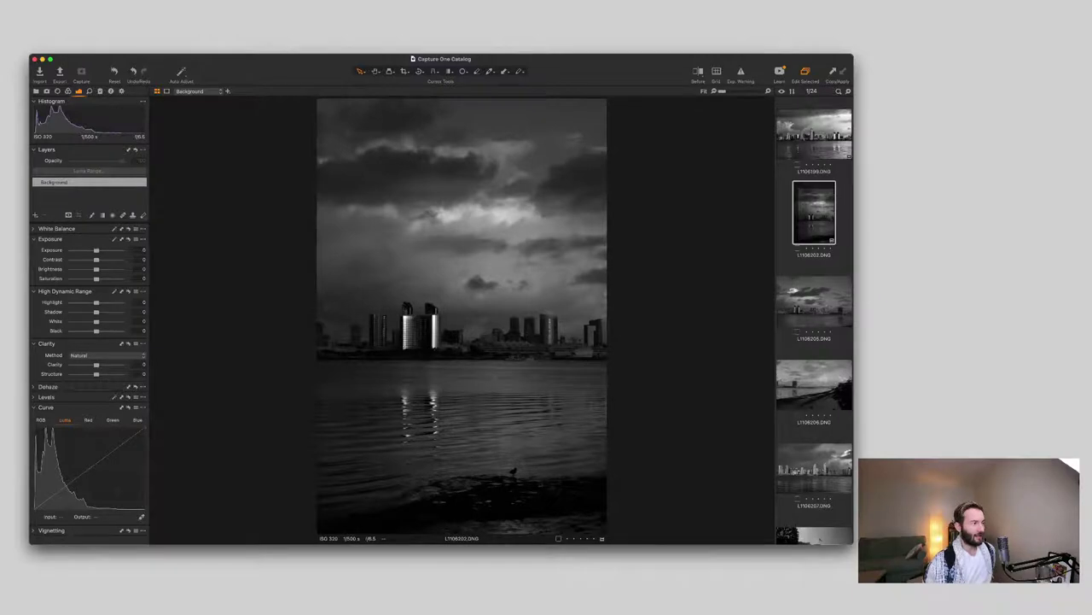
key("c")
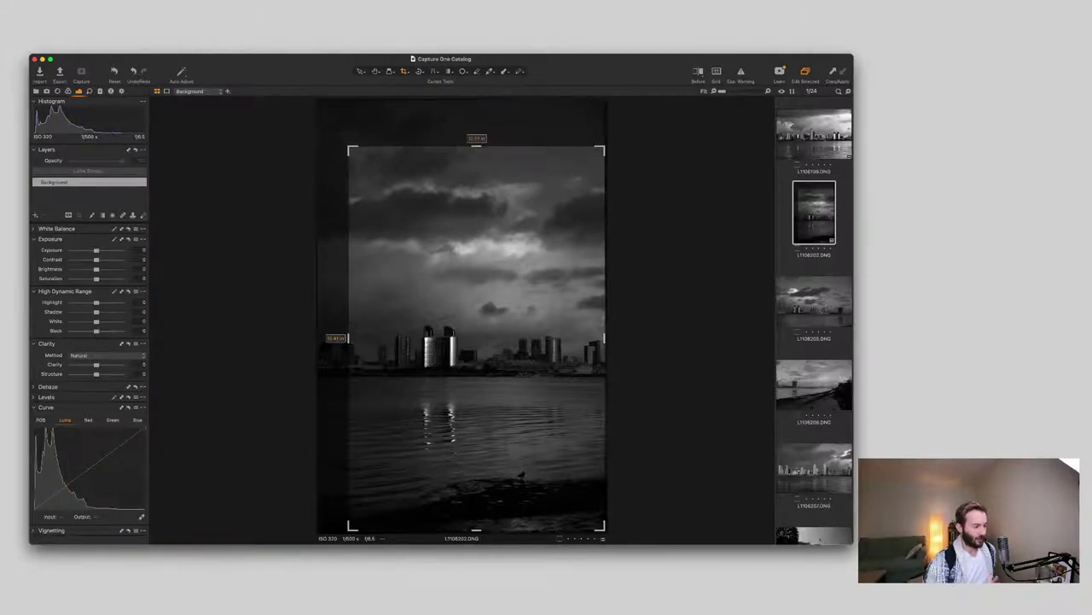
key("Return")
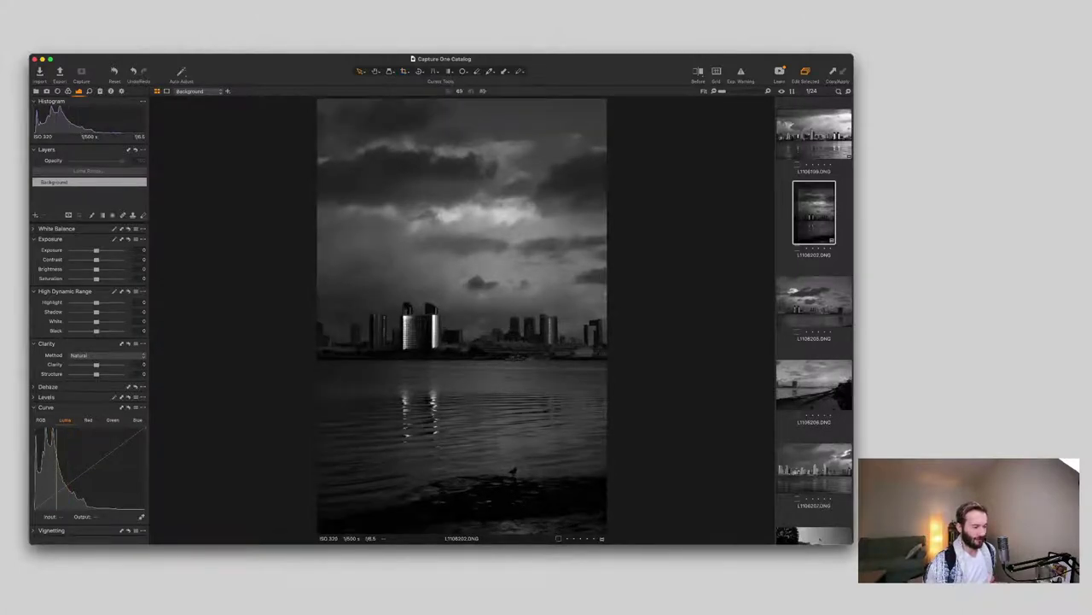
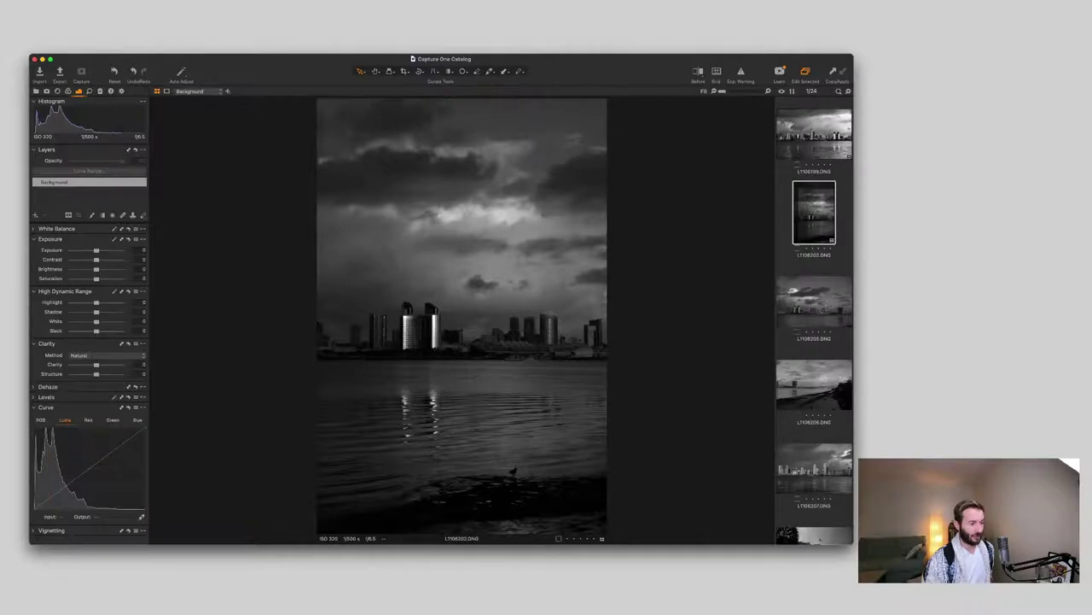
Step: Set the exposure of L1106202.DNG to 1.03, using the edited L1106199.DNG as a reference for brightness
left_click(814, 134)
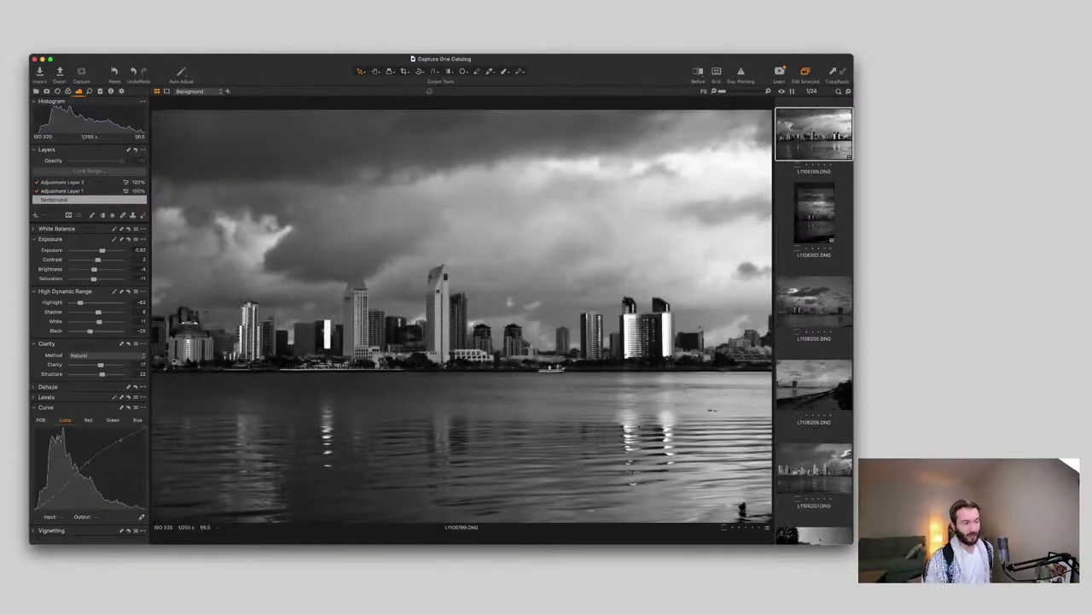
left_click(815, 214)
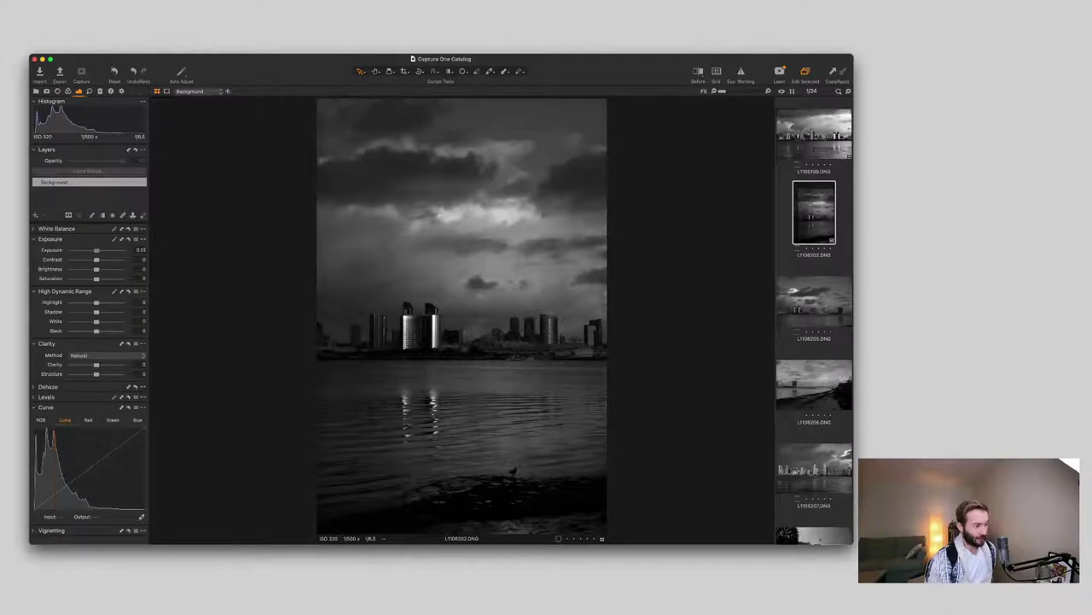
left_click_drag(97, 250, 100, 250)
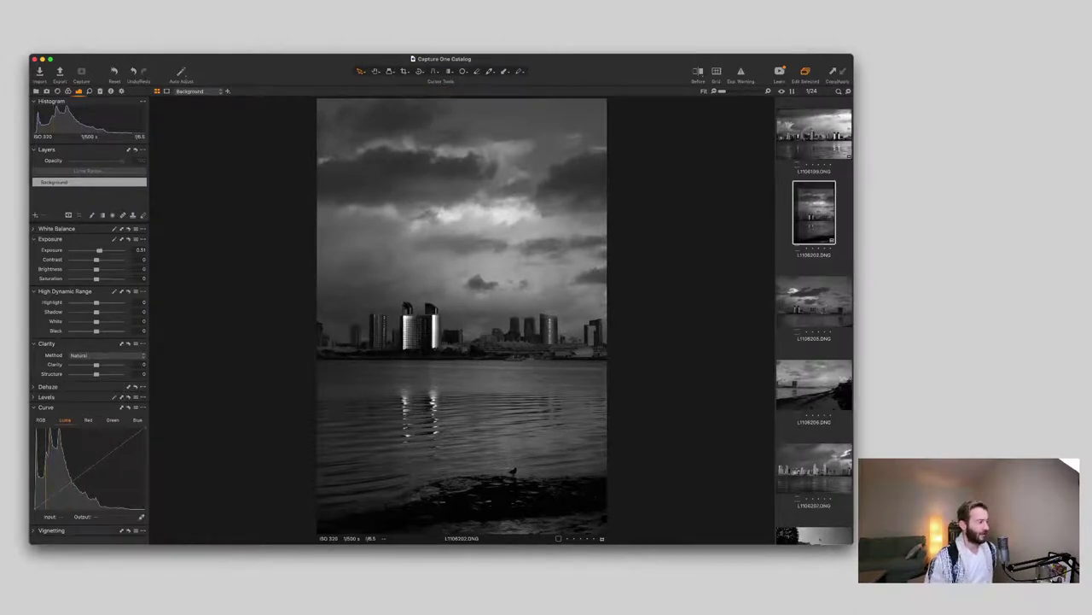
left_click_drag(98, 244, 109, 246)
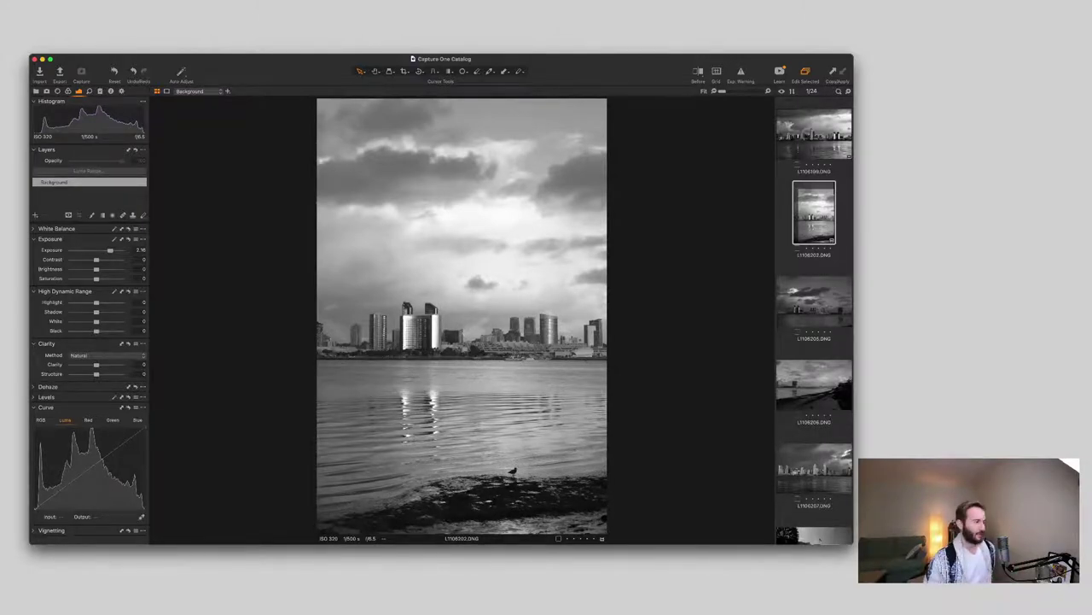
double_click(53, 181)
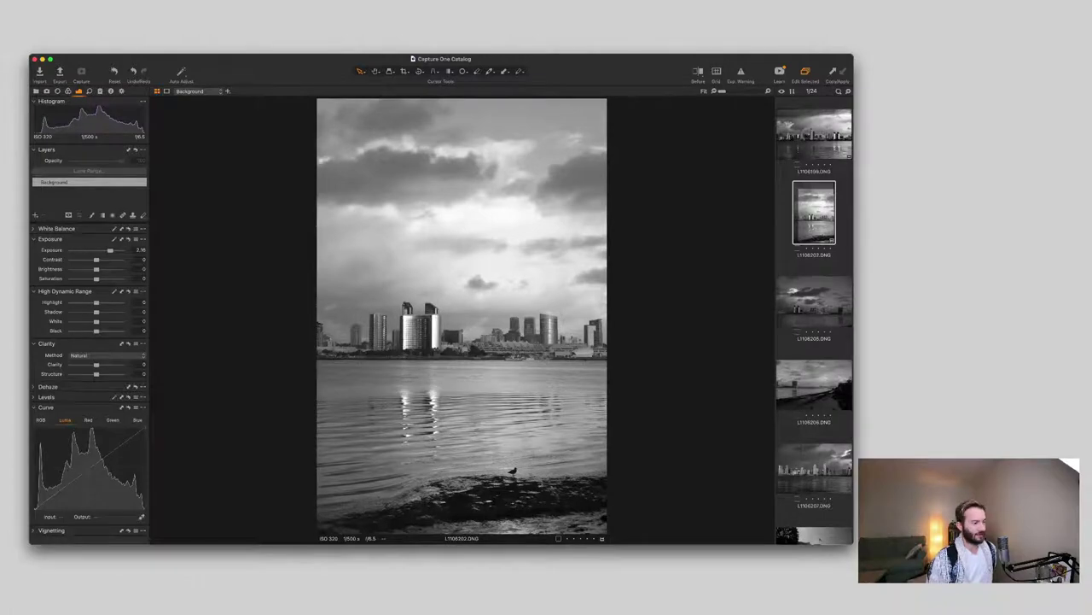
left_click_drag(110, 250, 101, 250)
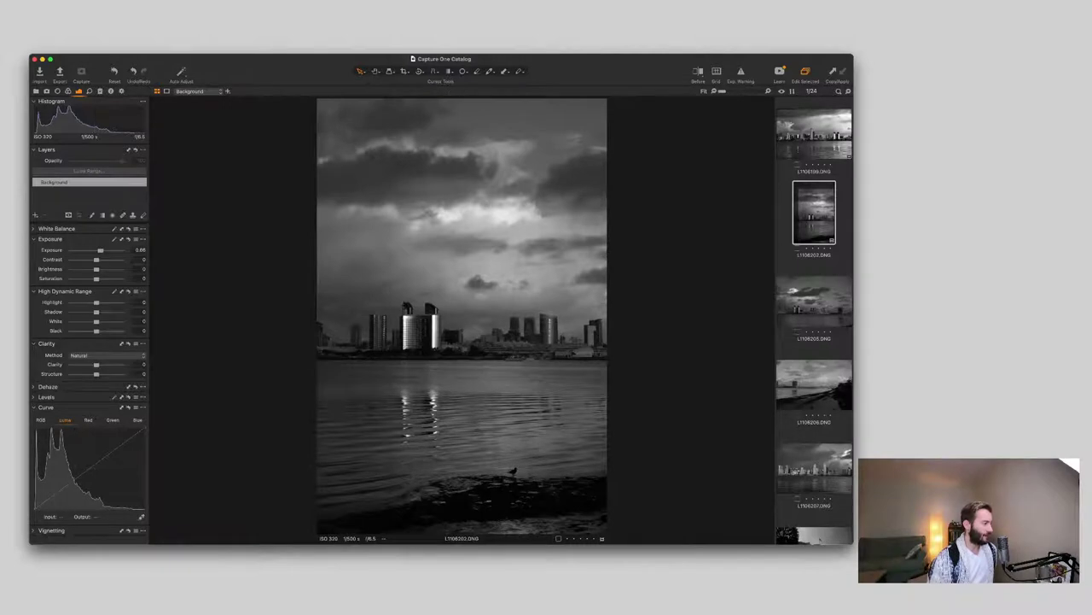
left_click_drag(101, 250, 103, 250)
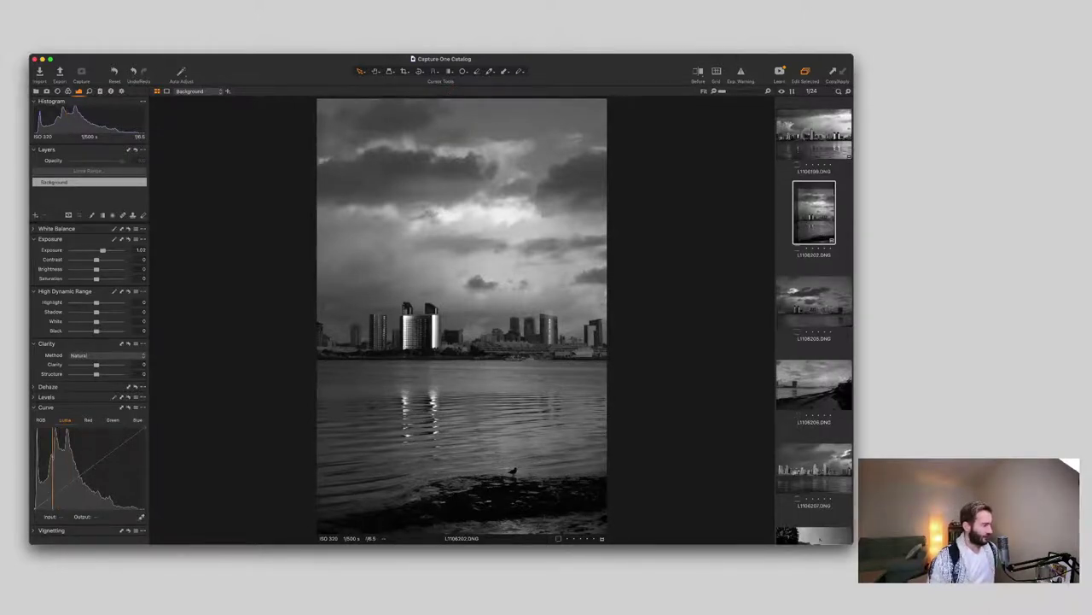
Step: Set white to 19, black to -19 and clarity to 13 on the vertical photo, with a slight structure increase
left_click_drag(96, 331, 101, 321)
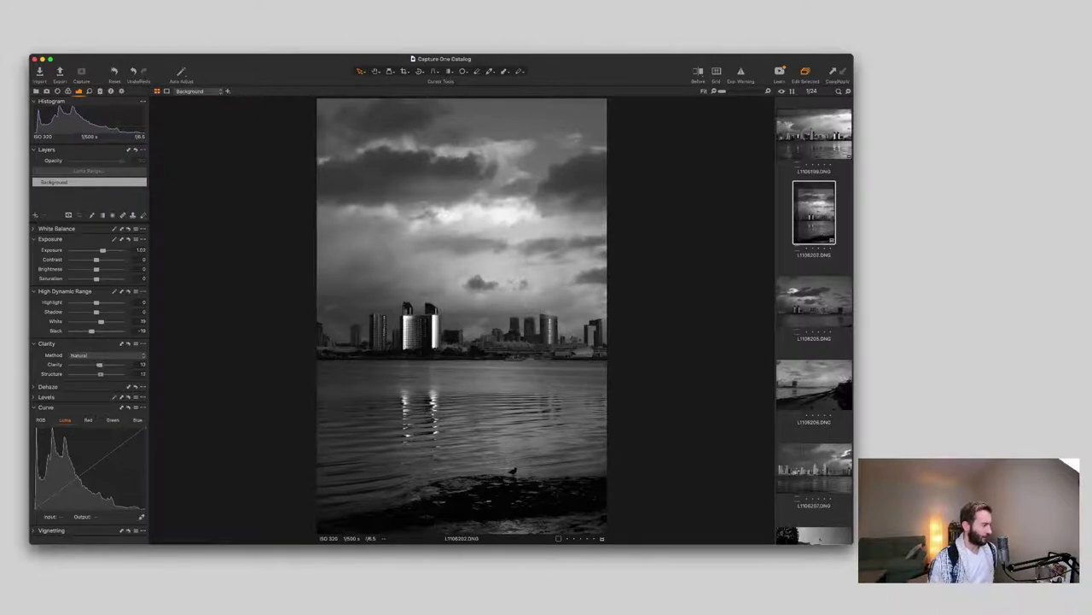
Step: Set clarity to 18 and structure to 23 on L1106202.DNG, and inspect the skyline detail up close
left_click_drag(100, 374, 101, 364)
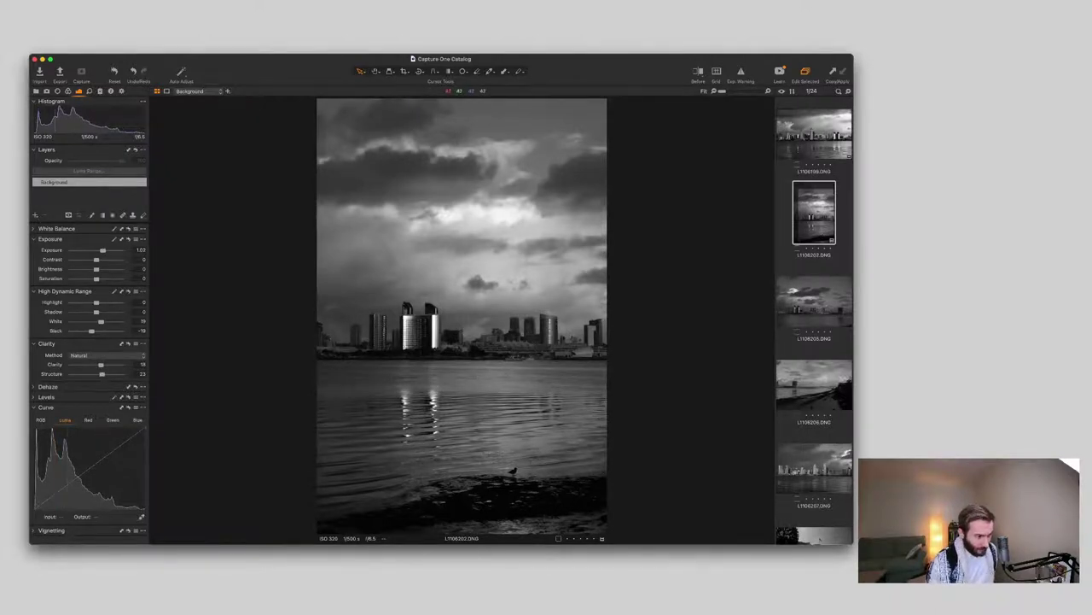
scroll(462, 315, "up", 5)
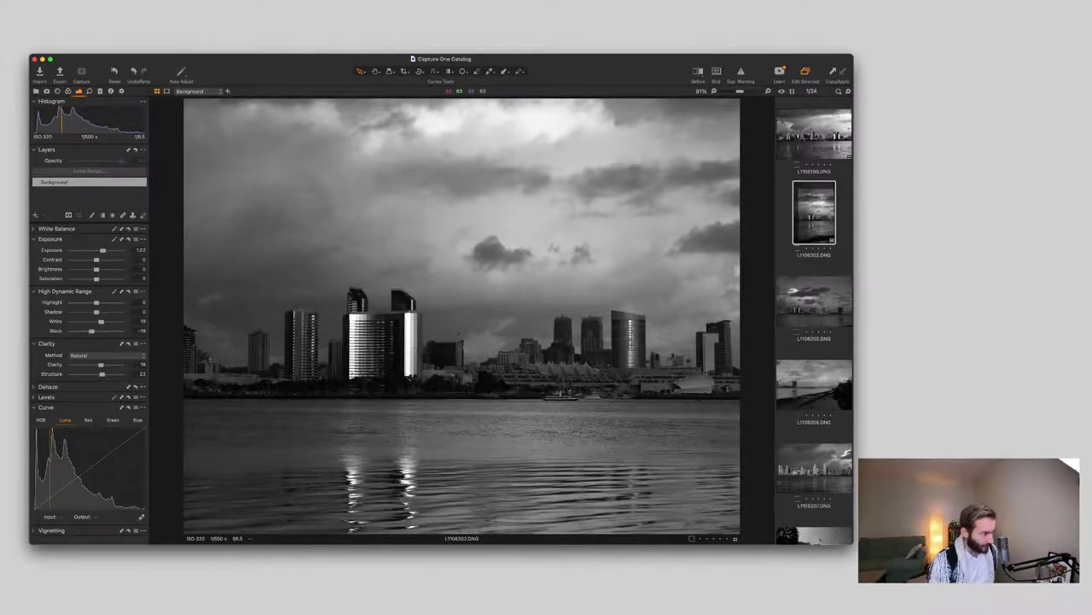
key("super+equal")
key("super+0")
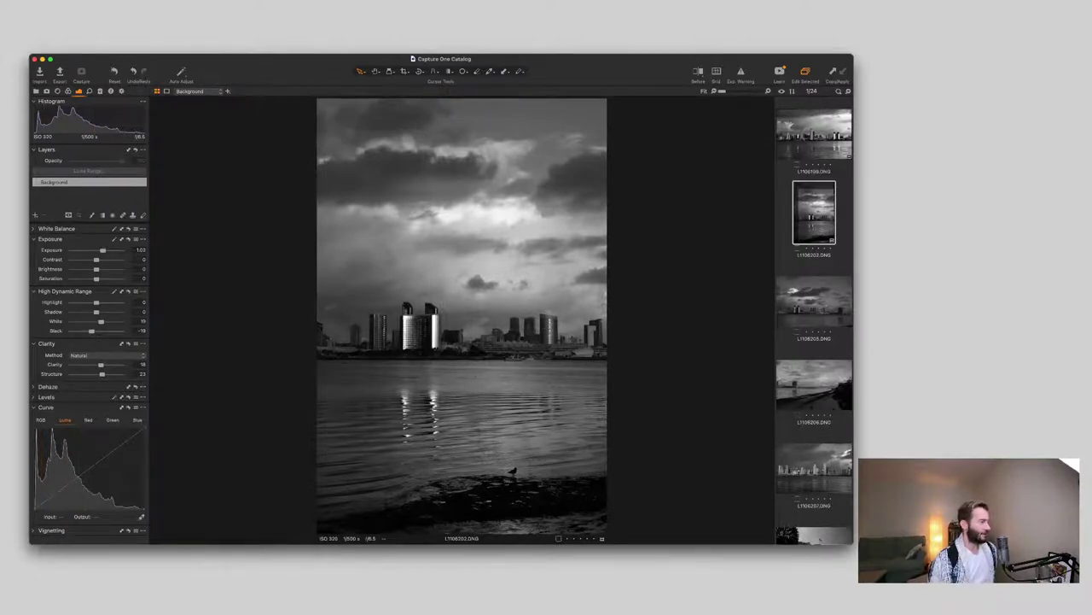
Step: Add an adjustment layer with a linear gradient mask over the sky down to the waterline, and shape its luma curve for slight contrast
left_click(35, 215)
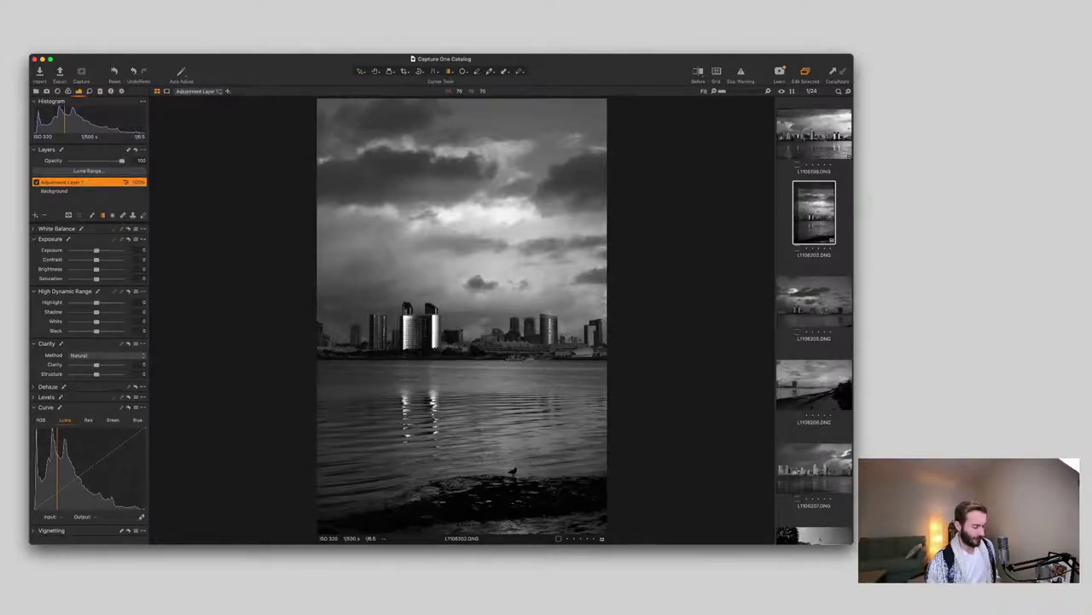
mouse_move(466, 101)
left_mouse_down()
mouse_move(460, 398)
mouse_move(461, 328)
mouse_move(461, 367)
left_mouse_up()
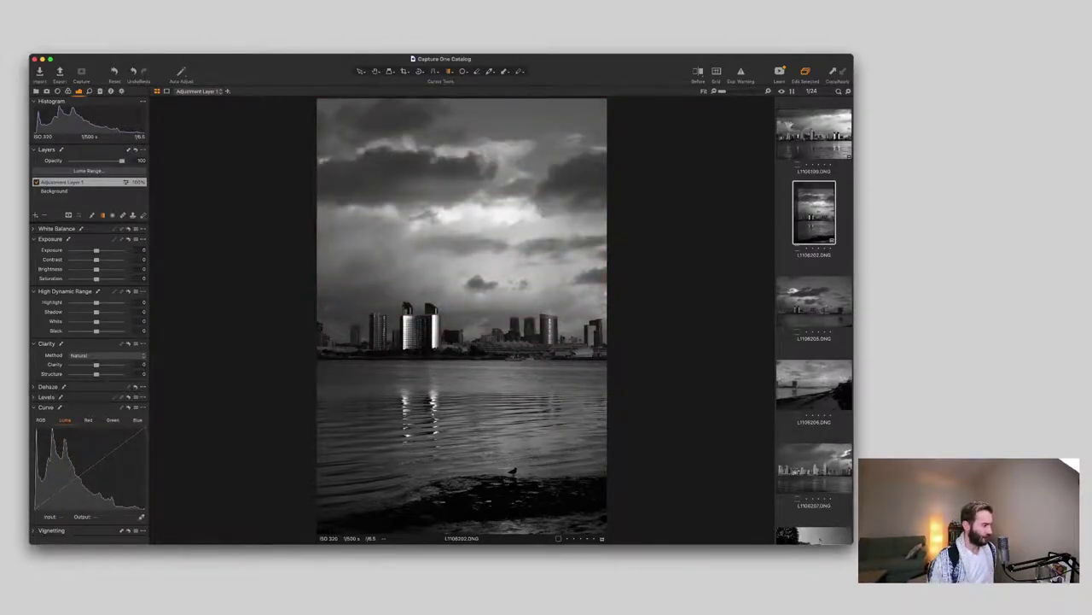
left_click_drag(128, 441, 128, 437)
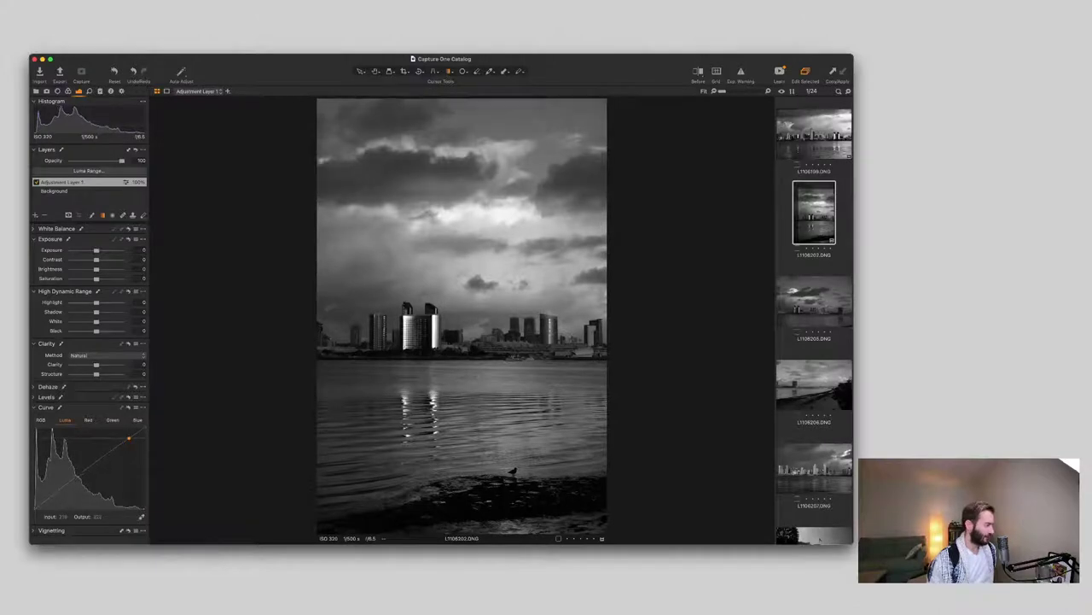
left_click_drag(50, 496, 49, 498)
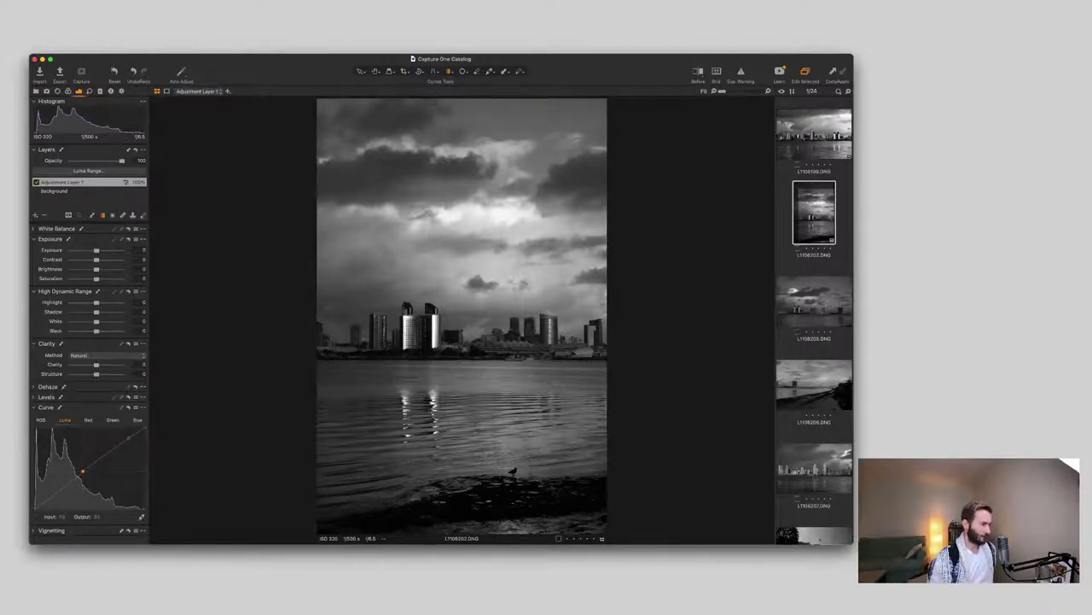
left_click(50, 500)
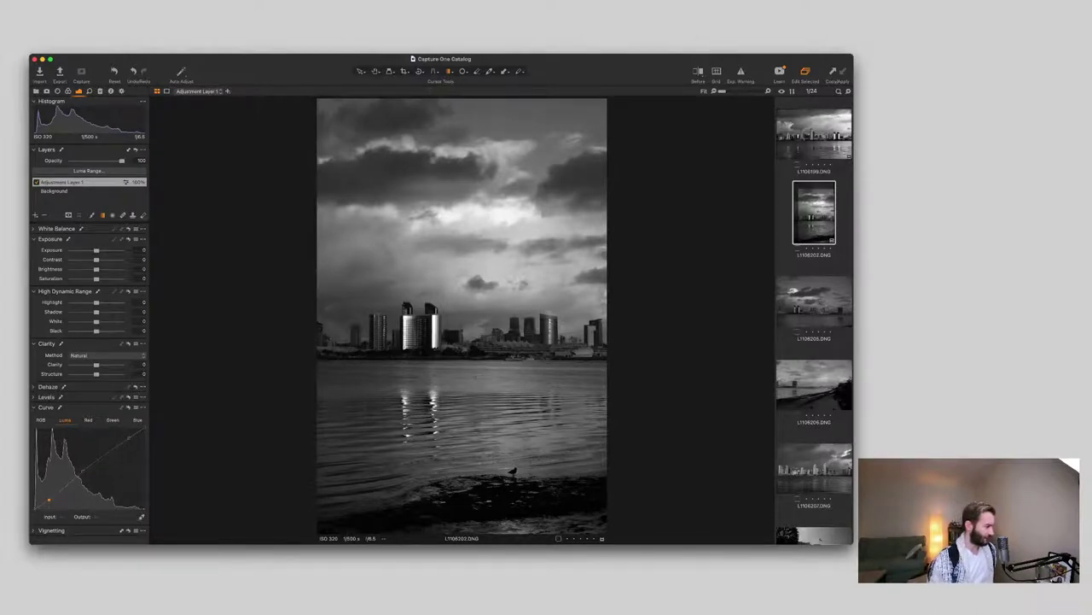
left_click_drag(129, 439, 128, 436)
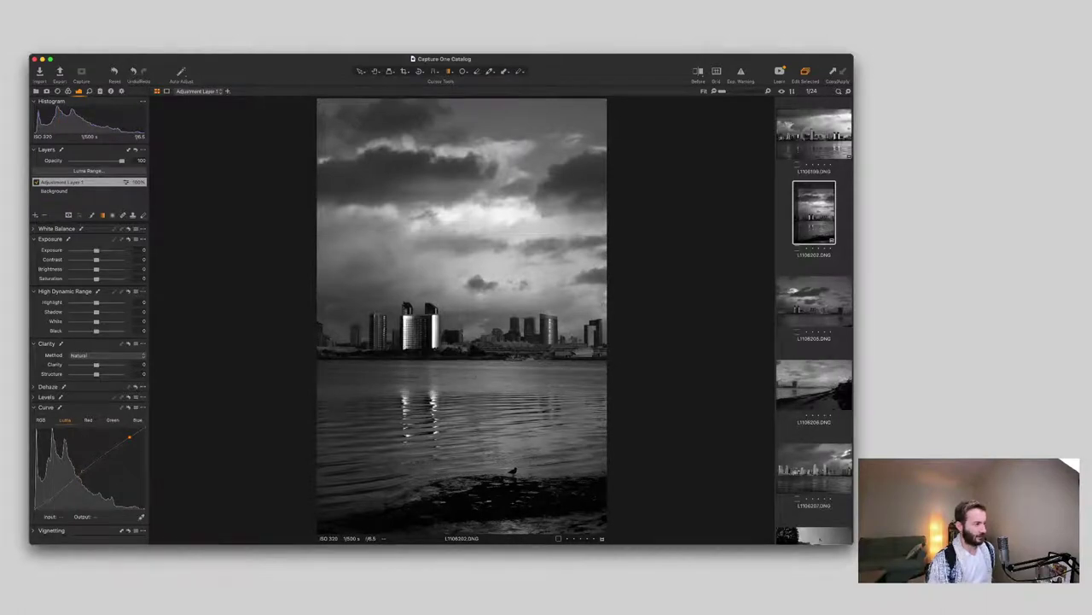
Step: Add a second layer with a linear gradient mask over the water, and give its luma curve darker shadows with raised midtones and highlights
left_click(35, 215)
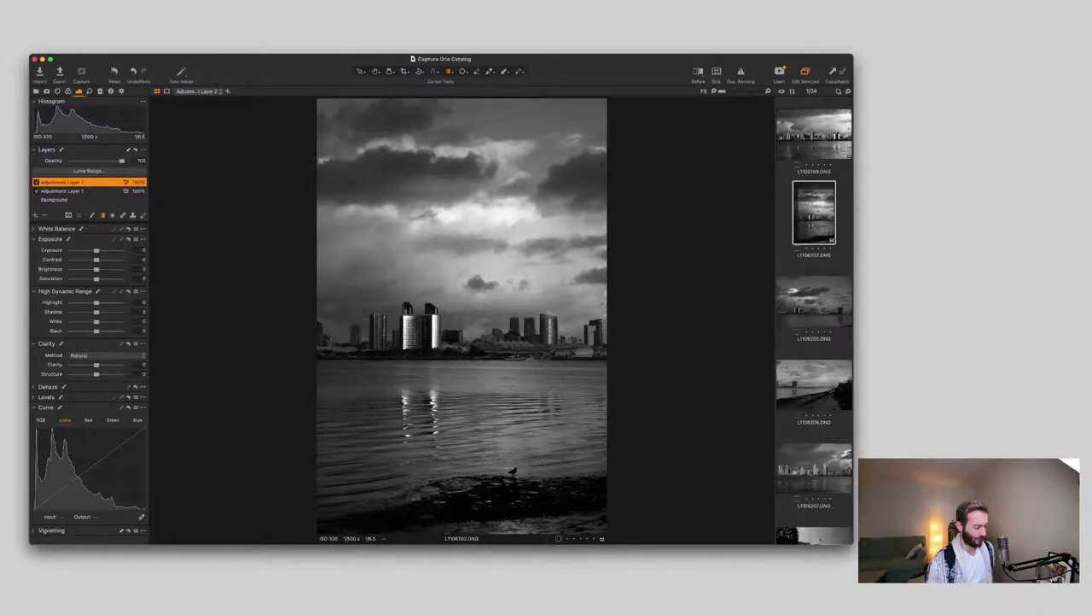
left_click_drag(439, 533, 440, 282)
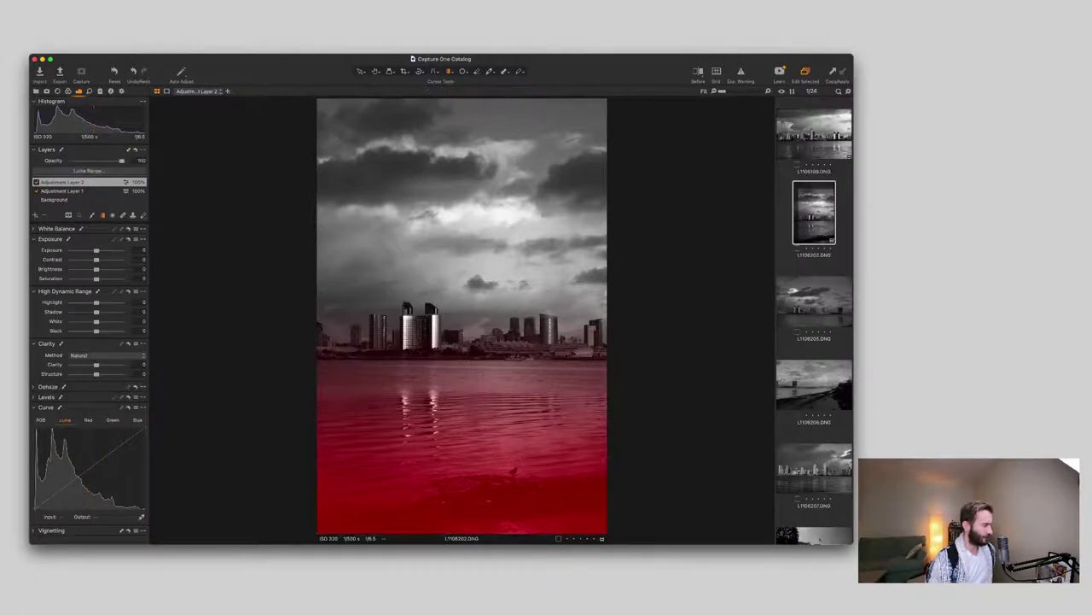
left_click(130, 436)
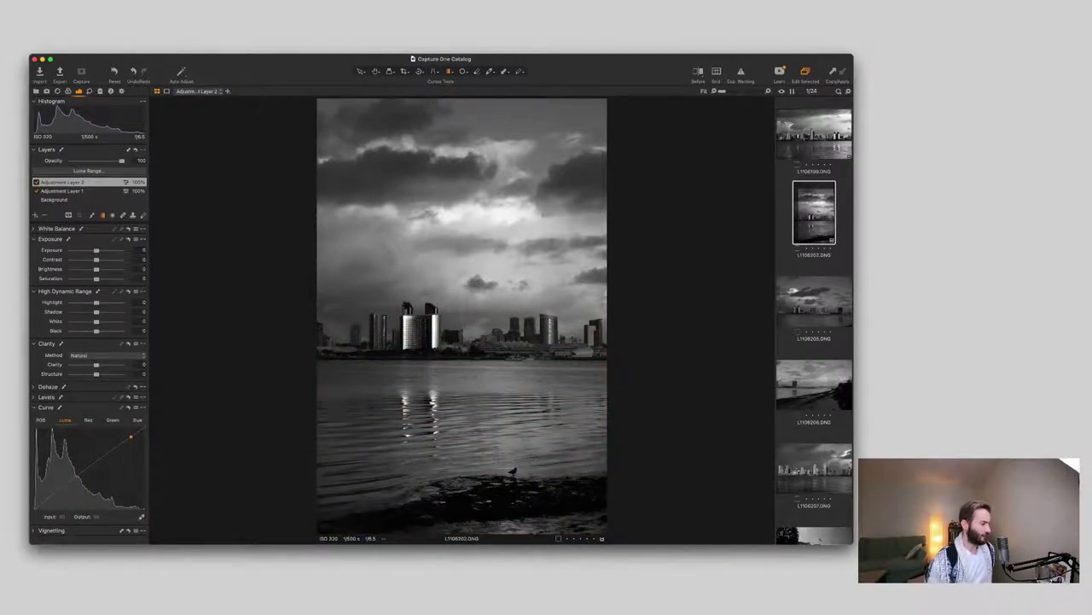
left_click(53, 494)
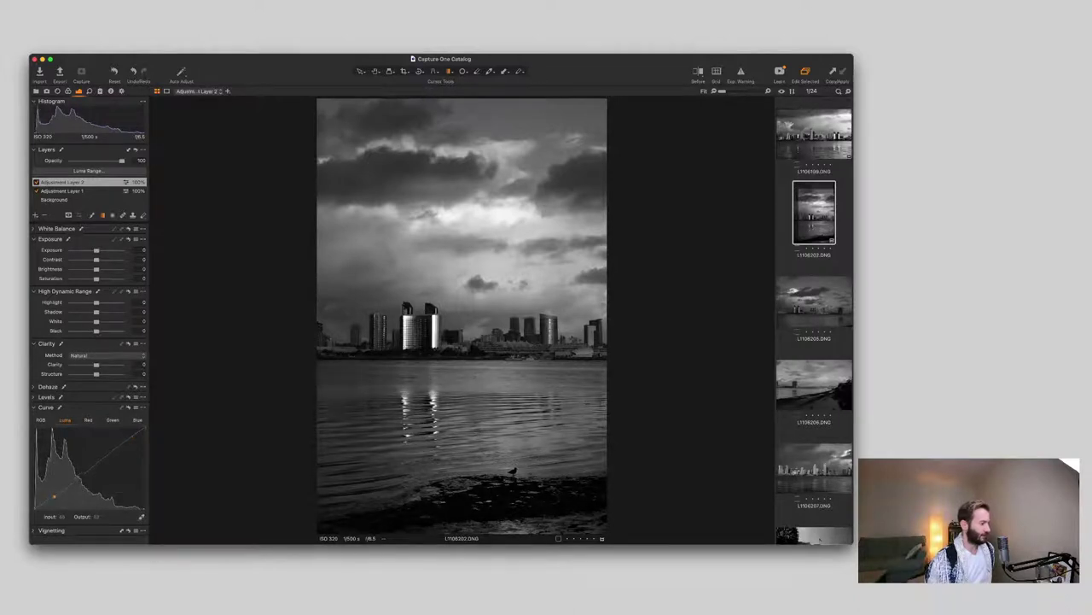
left_click_drag(56, 497, 56, 496)
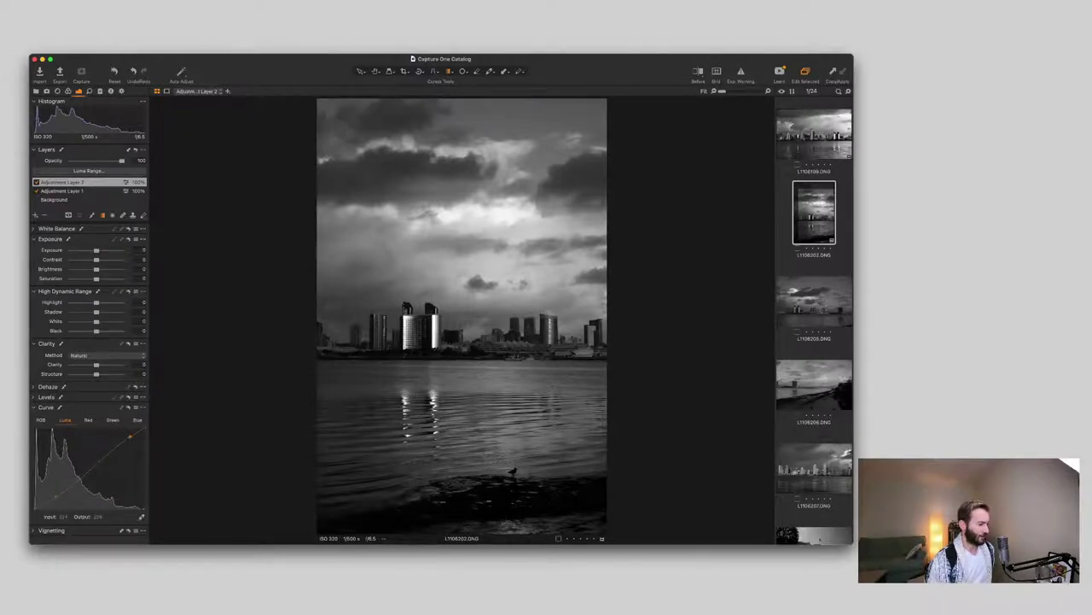
left_click_drag(130, 436, 130, 432)
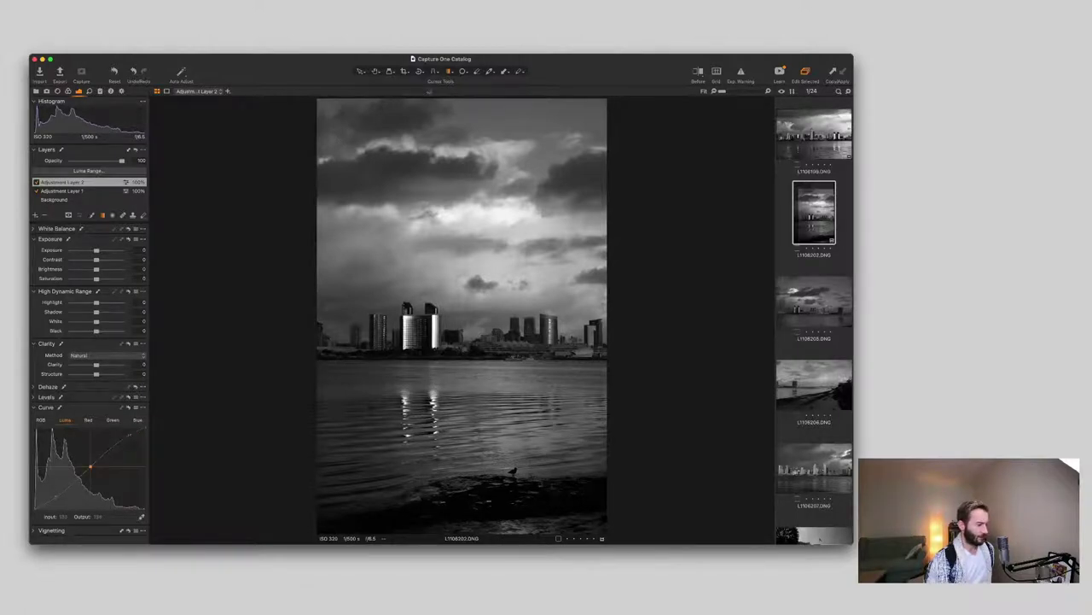
left_click_drag(89, 466, 88, 463)
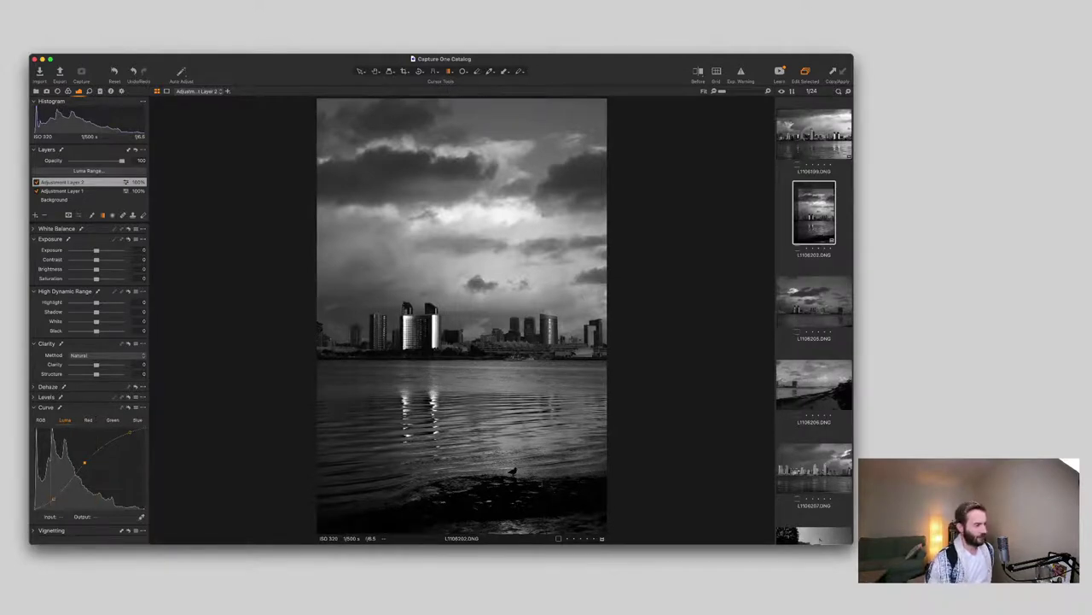
Step: Set the background layer's exposure to 1.08 on the vertical photo
left_click(87, 181)
left_click(77, 199)
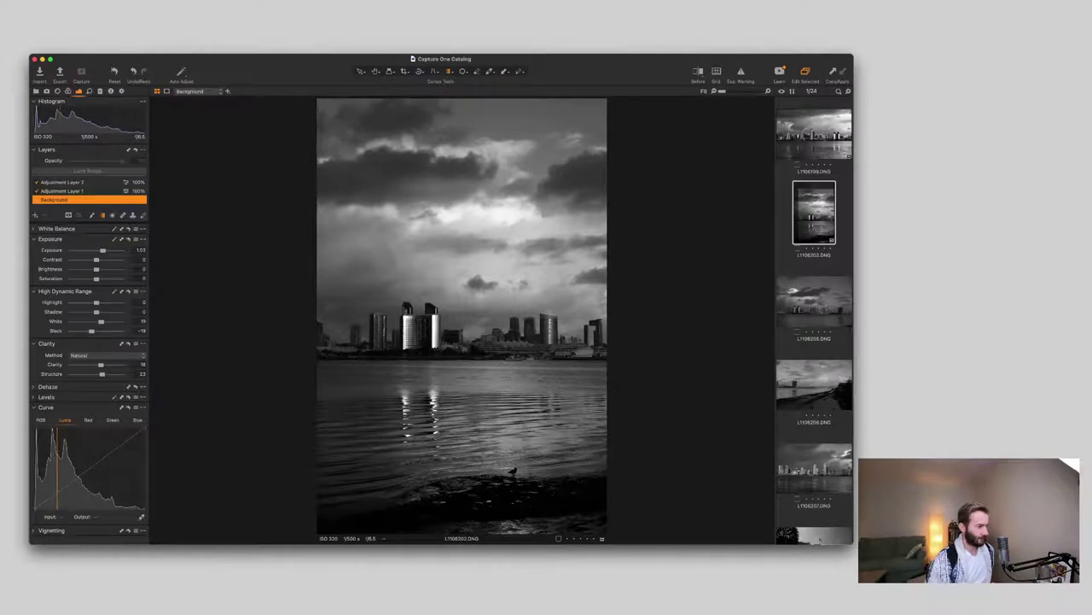
left_click_drag(103, 250, 104, 250)
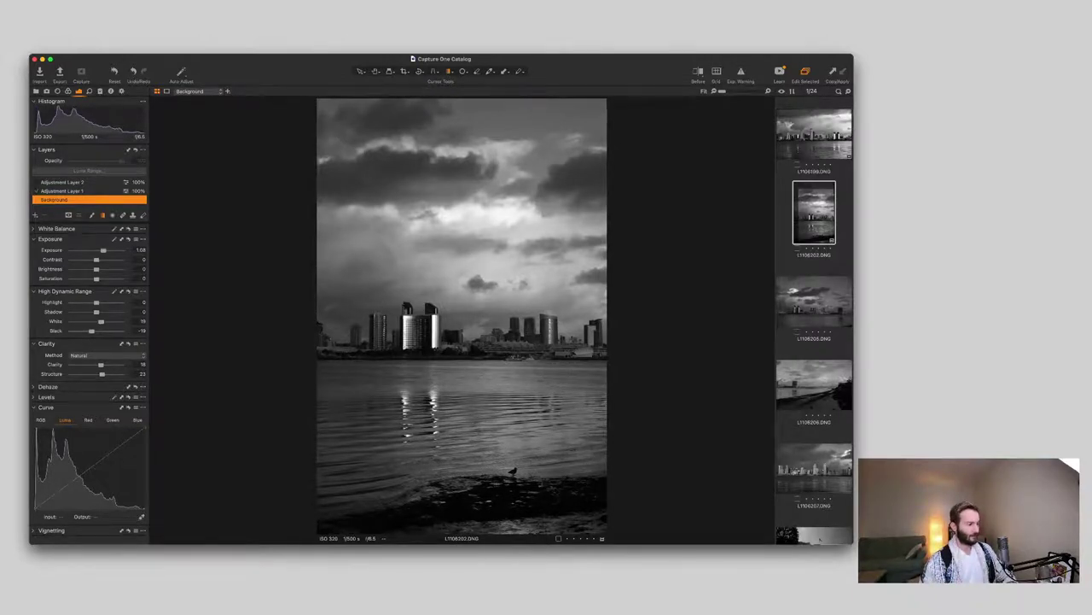
Step: Check the effect of the water layer, and compare the vertical photo before and after editing with the split view
left_click(37, 181)
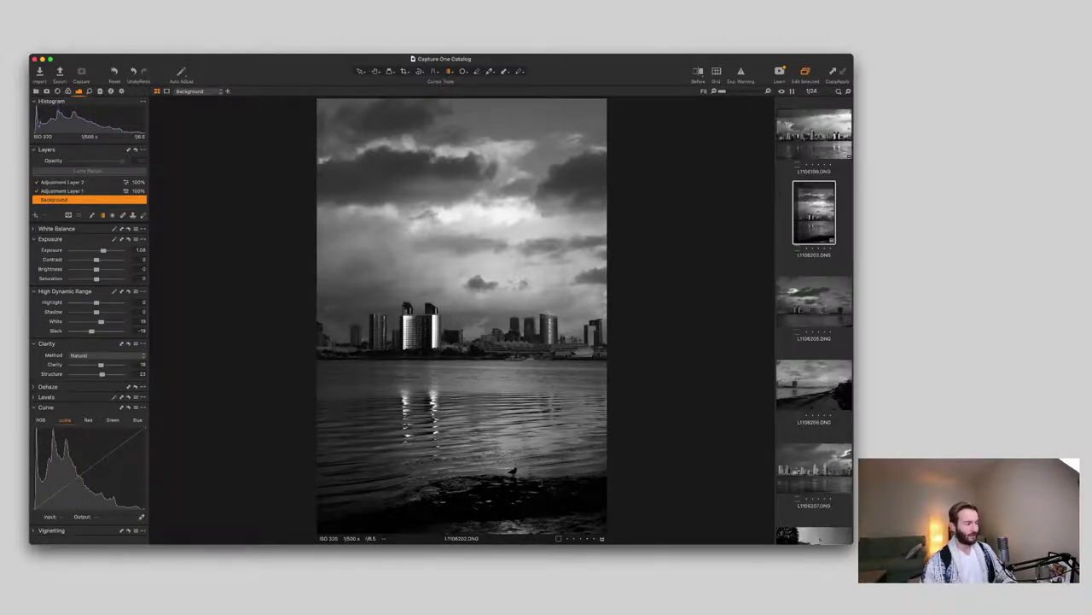
key("y")
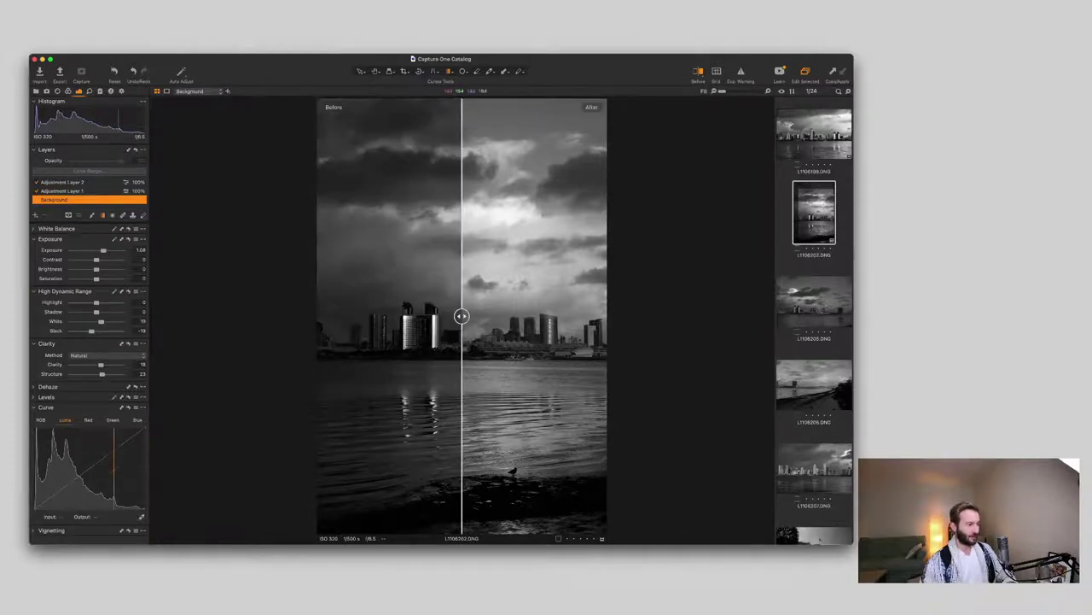
left_click_drag(461, 316, 604, 316)
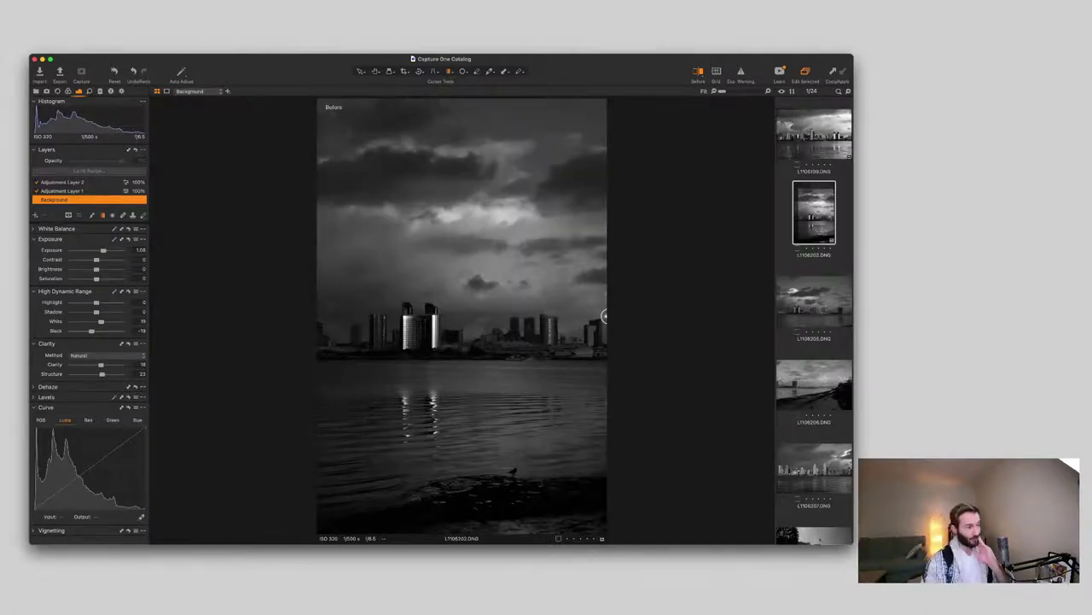
left_click_drag(604, 316, 317, 316)
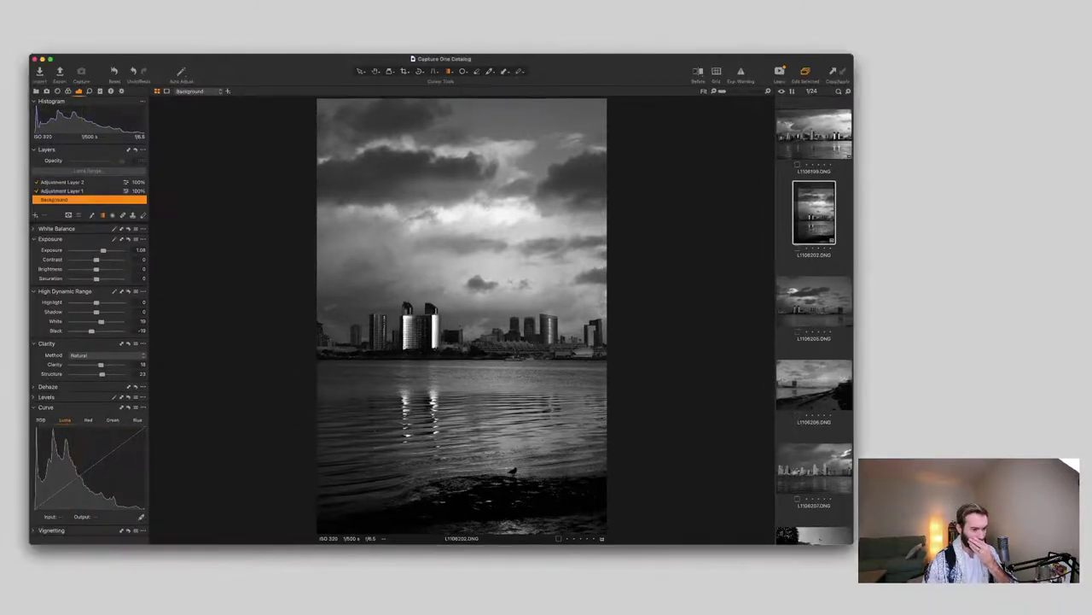
Step: Compare the edited L1106199.DNG and L1106202.DNG with the unedited L1106205.DNG
key("shift+super+a")
left_click(815, 301)
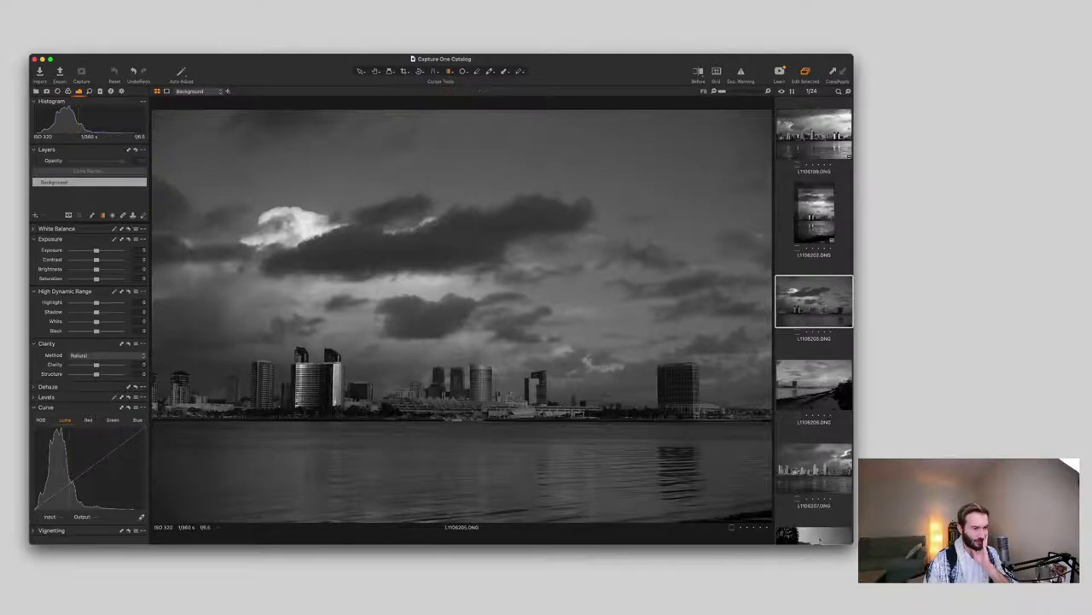
left_click(814, 349)
left_click(804, 133)
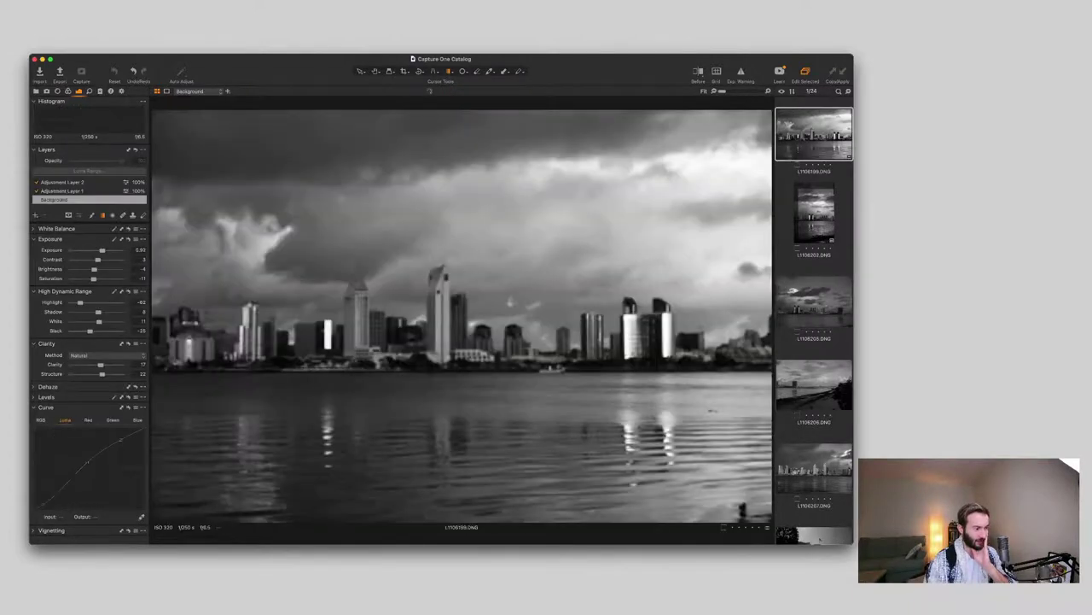
key("Right")
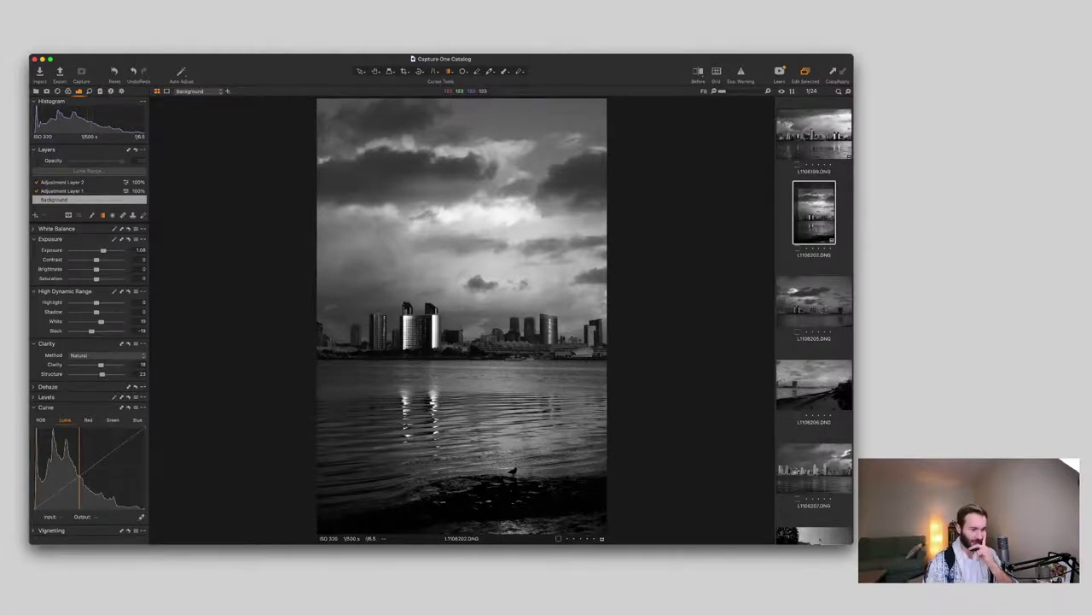
Step: Discard a trial crop around the clouds and skyline of L1106205.DNG, and rotate the photo very slightly to level its waterline
left_click(814, 302)
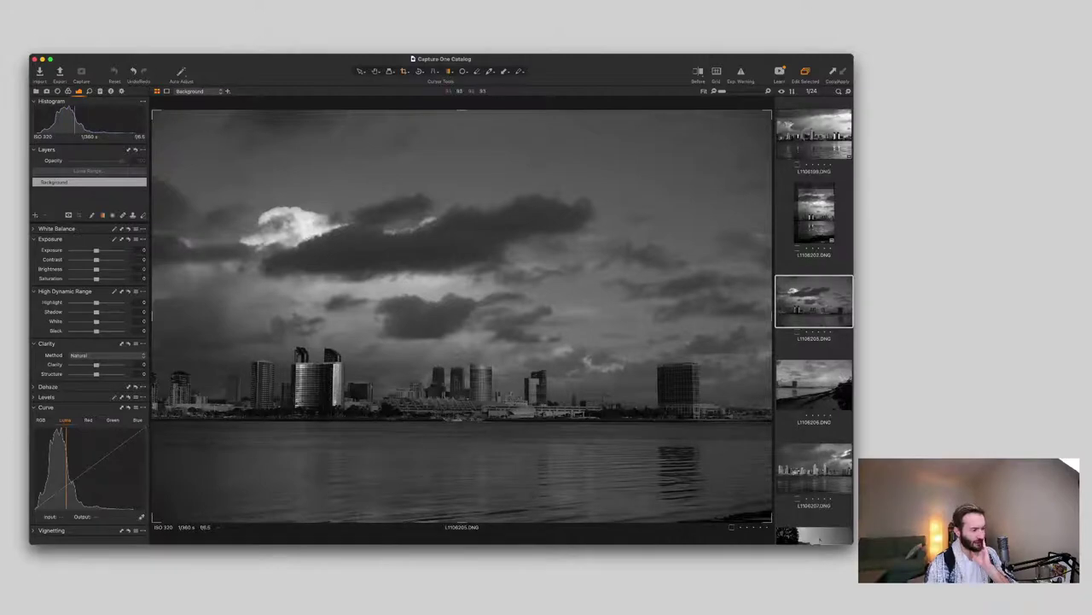
left_click_drag(203, 420, 633, 133)
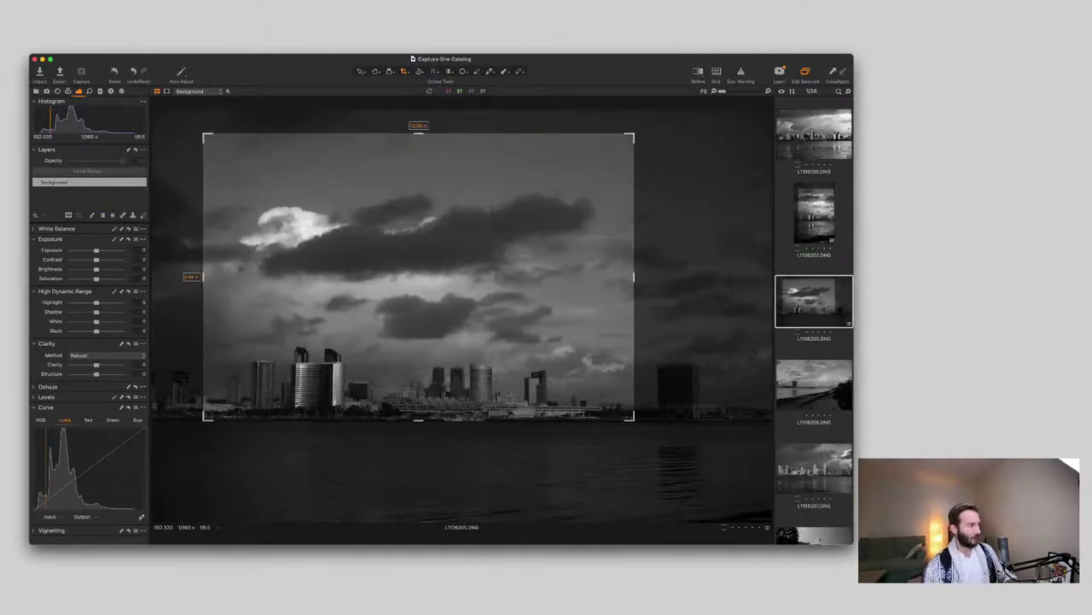
key("super+z")
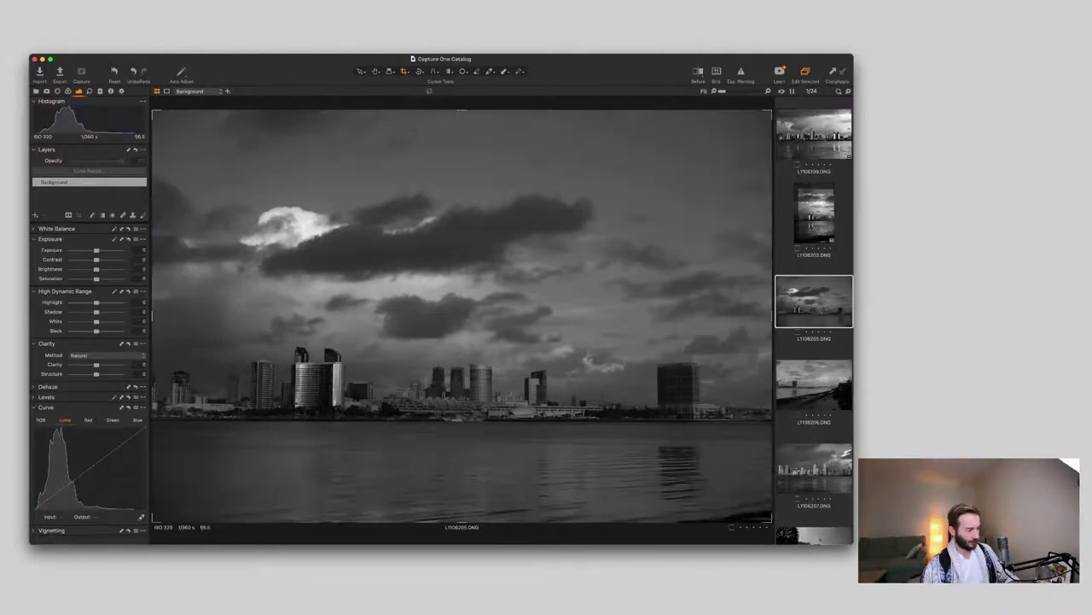
key("r")
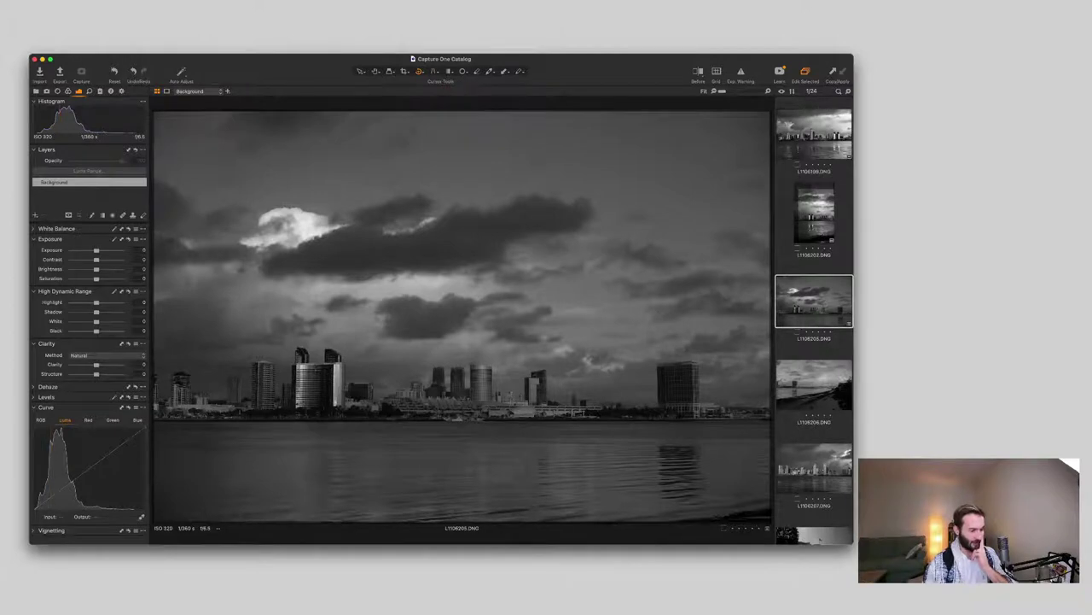
Step: Crop L1106205.DNG to about 15.9 by 10.6 in, trimming the upper sky, lower water and both sides while keeping the building at the far right
key("c")
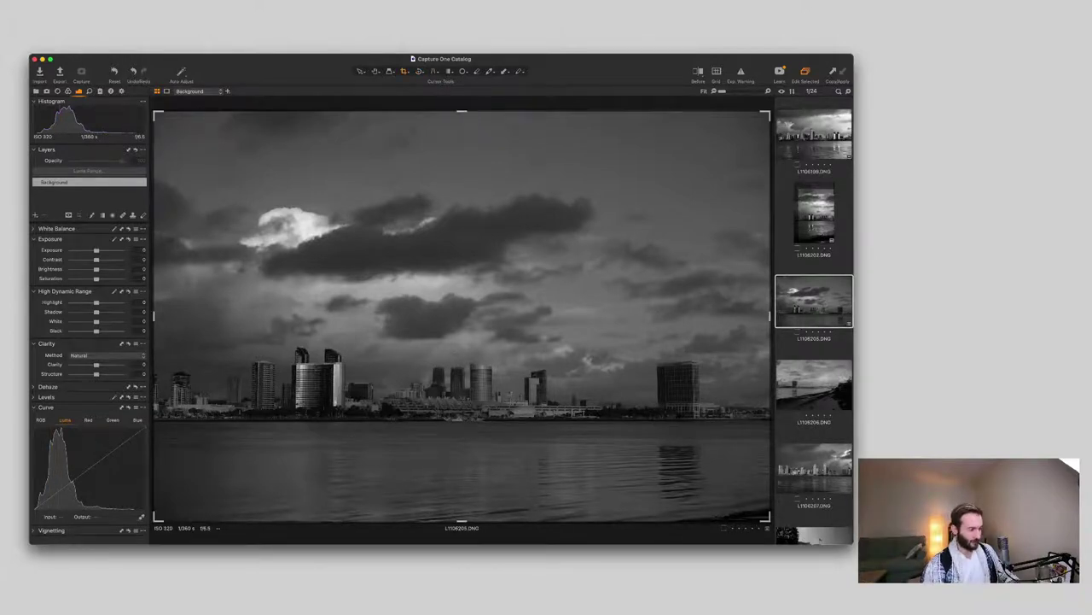
left_click_drag(765, 517, 741, 502)
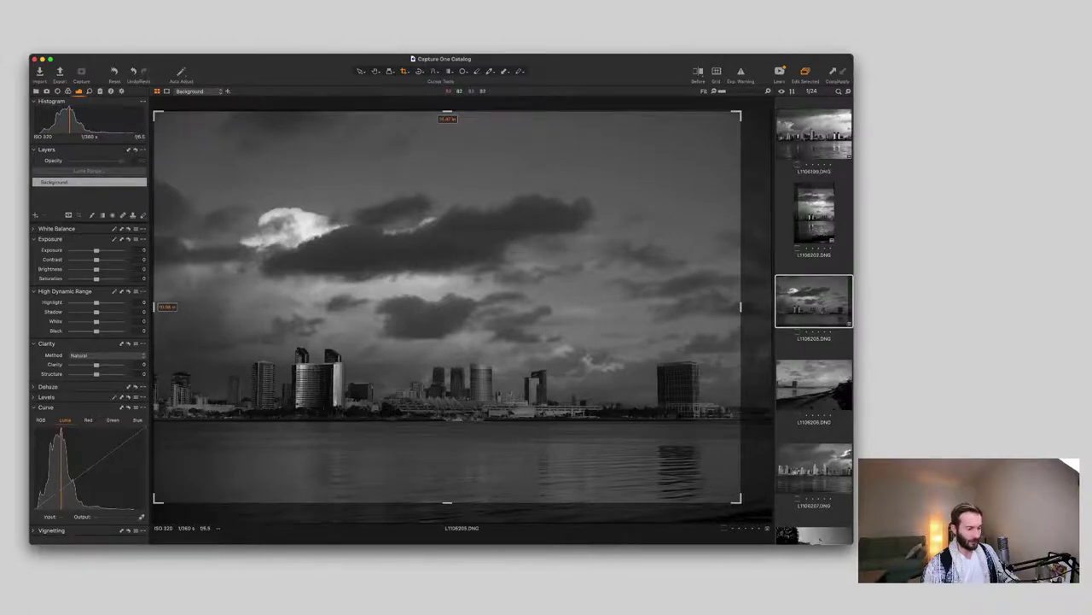
left_click_drag(741, 502, 766, 517)
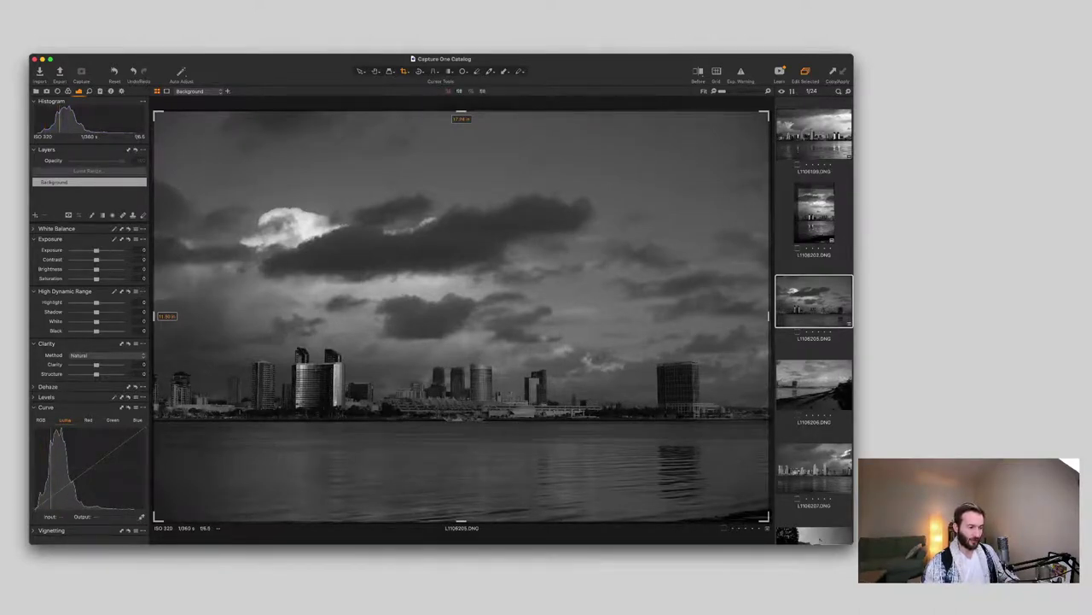
left_click_drag(765, 518, 730, 495)
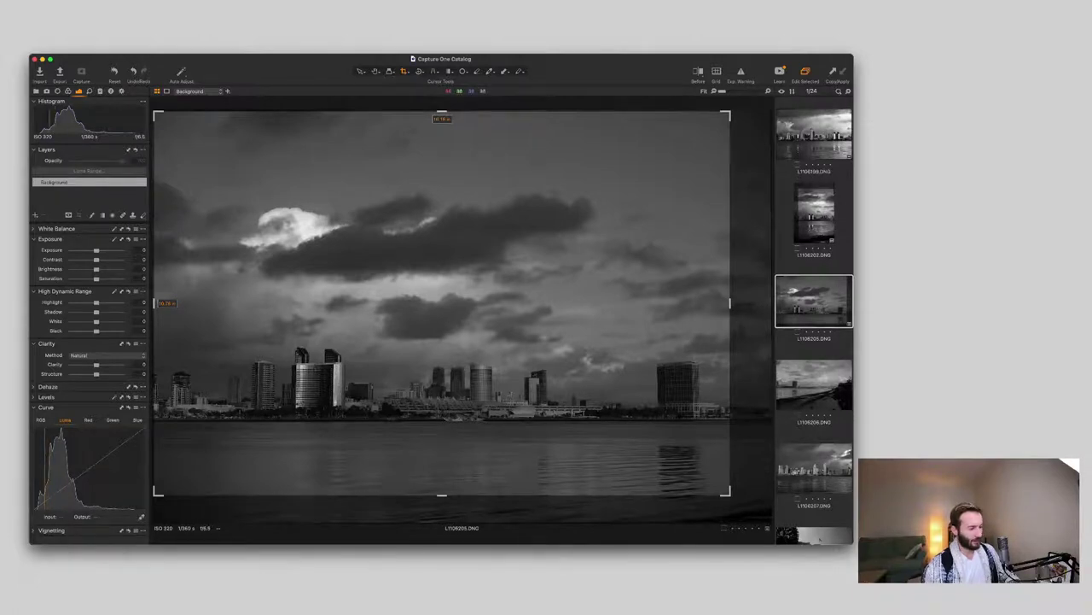
left_click_drag(156, 302, 165, 300)
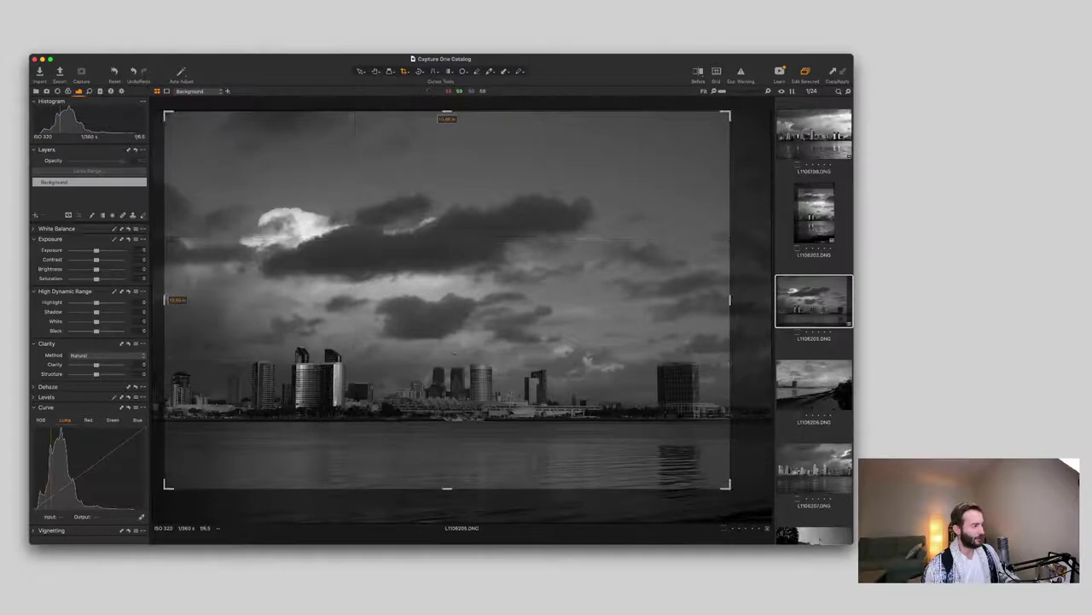
left_click_drag(455, 351, 454, 358)
left_click_drag(165, 306, 164, 314)
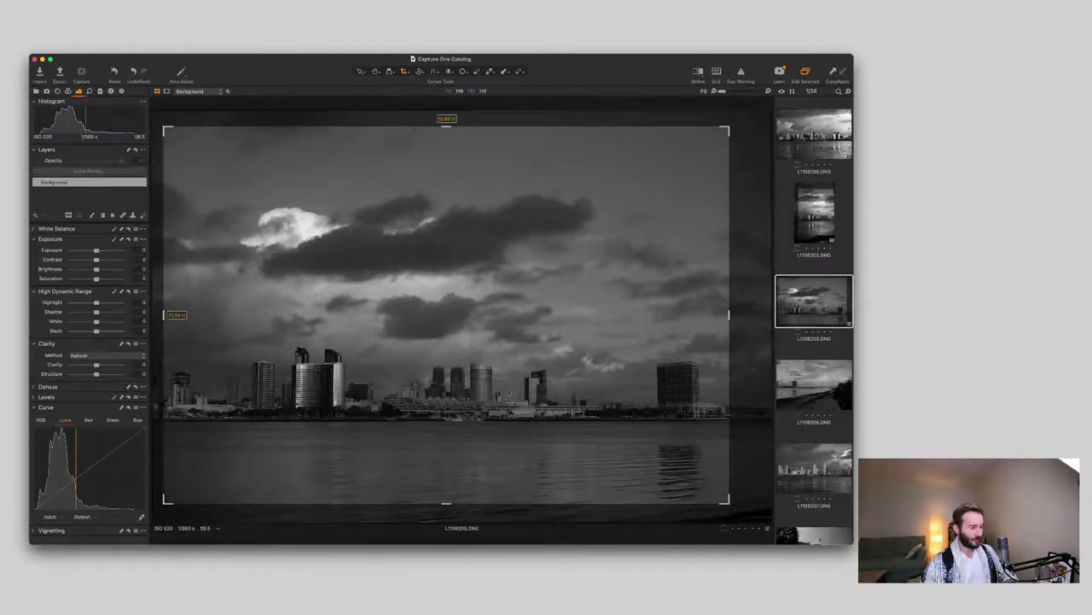
Step: Shift the crop frame slightly lower, apply the crop, and compare L1106205.DNG with its unedited version in the split view
left_click_drag(447, 316, 447, 324)
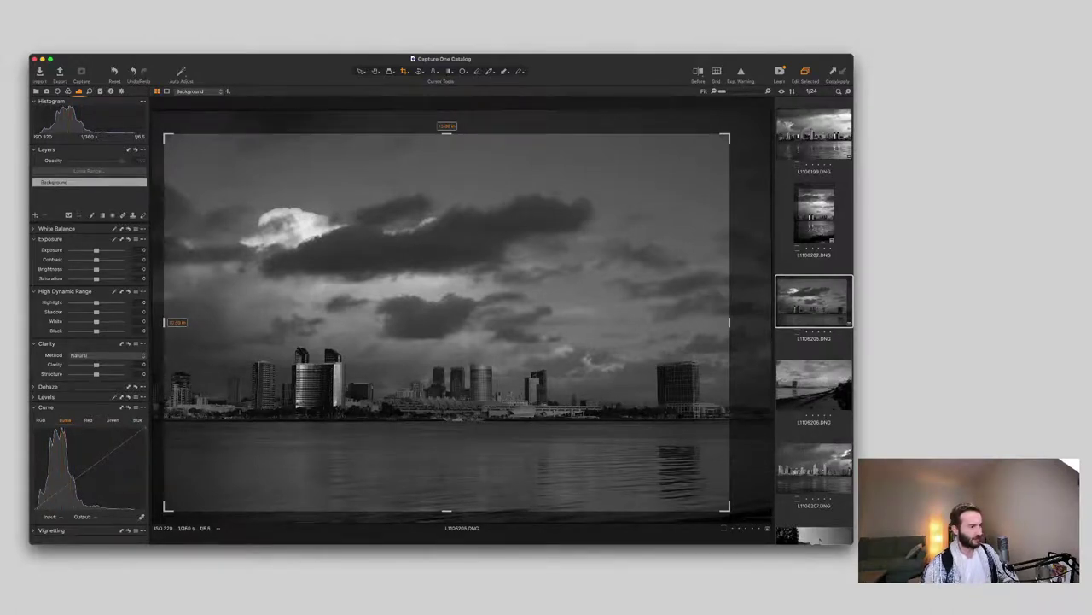
key("v")
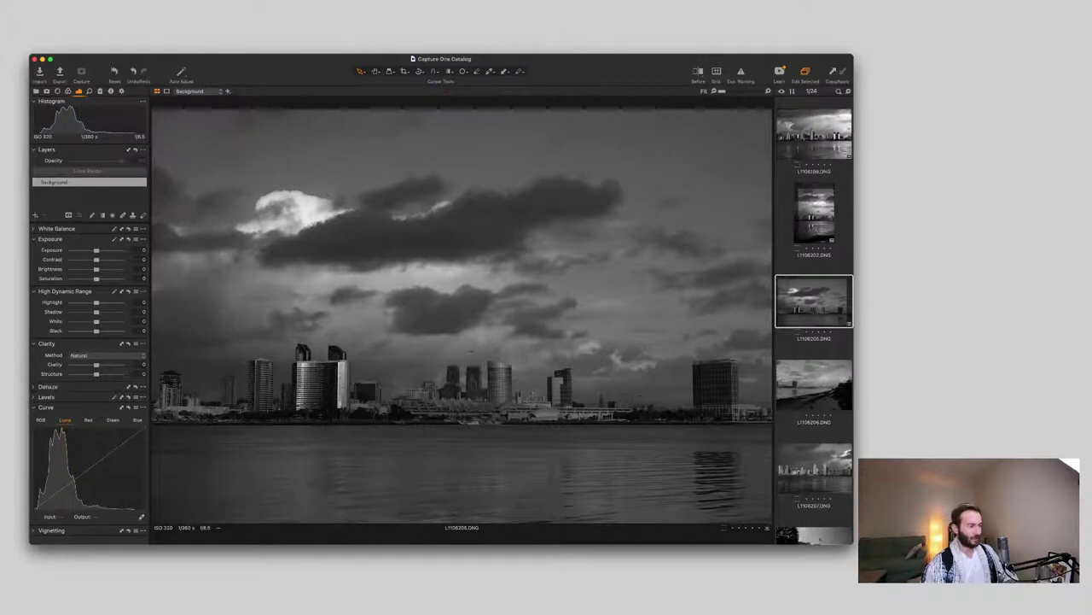
key("y")
left_click_drag(462, 316, 152, 316)
key("y")
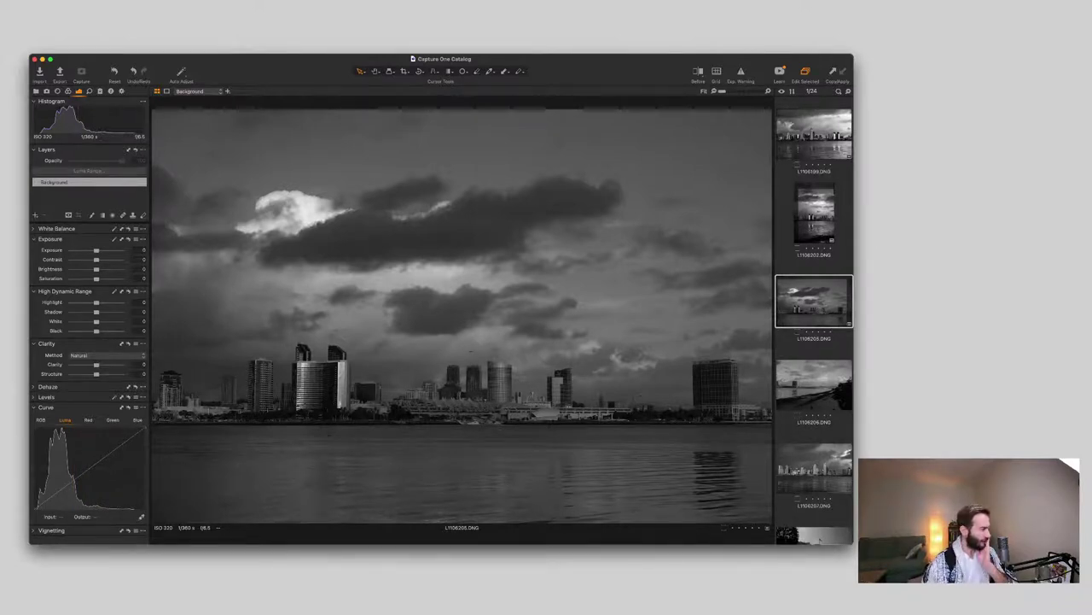
Step: Raise the background exposure to about 0.53, lower the highlights to -86 and blacks to about -22, and reduce the whites very slightly
left_click_drag(97, 250, 99, 250)
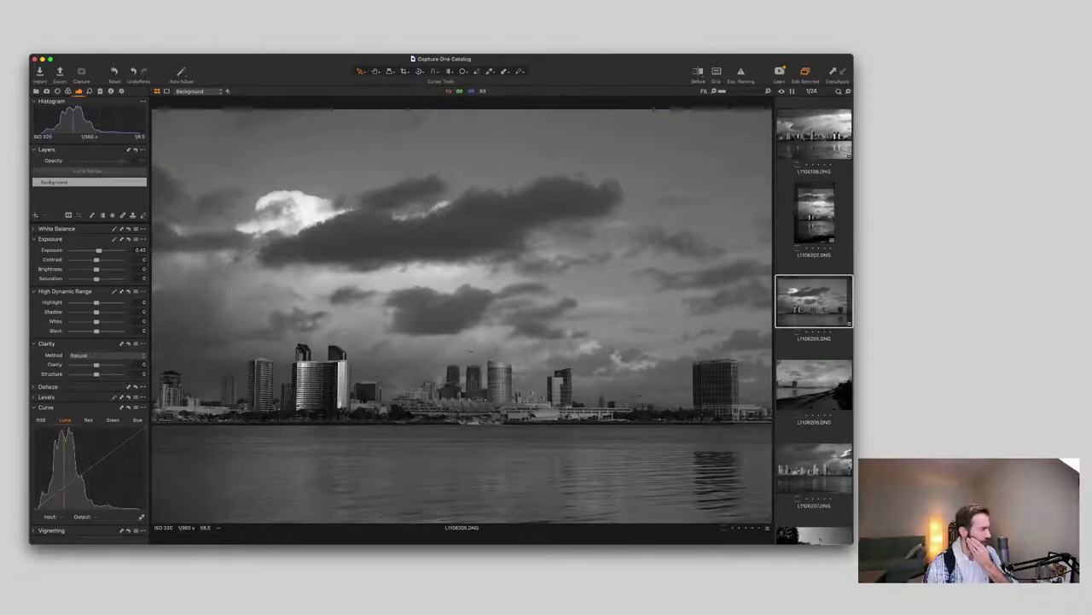
left_click_drag(98, 250, 100, 250)
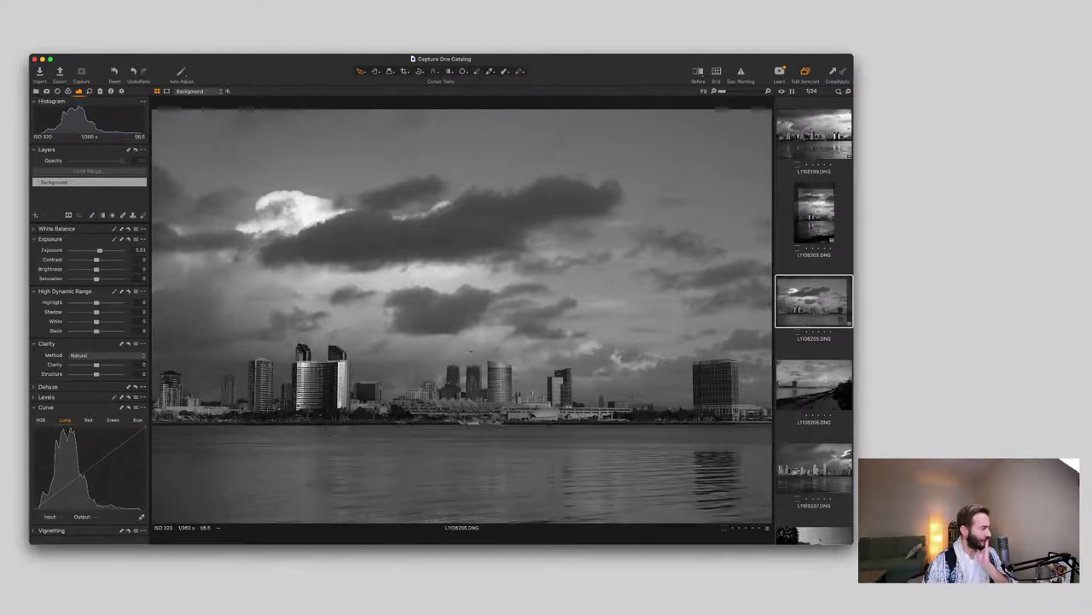
left_click_drag(97, 332, 90, 332)
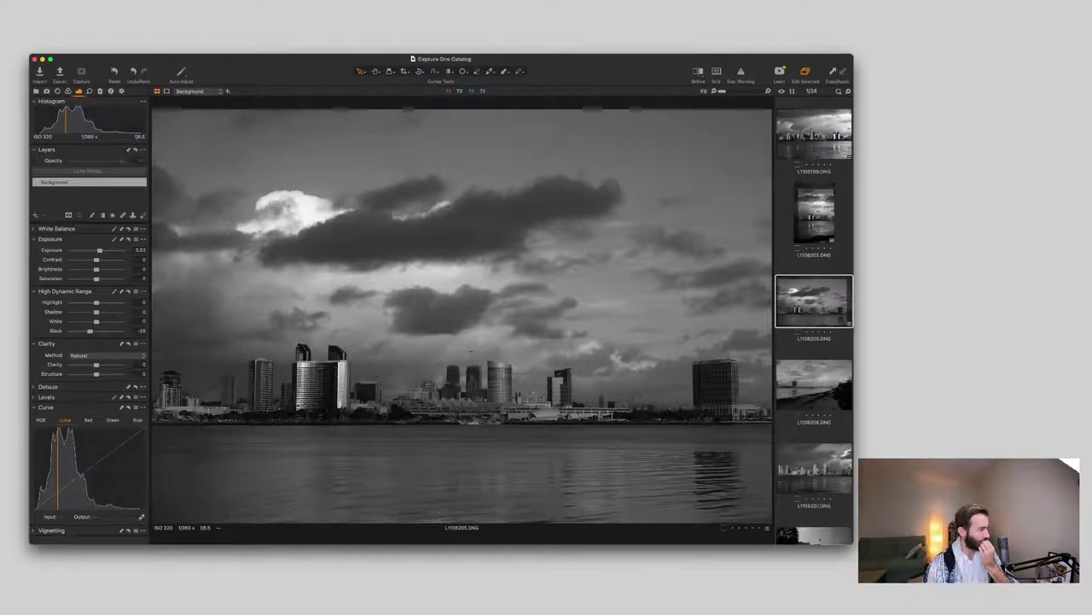
left_click_drag(96, 321, 71, 302)
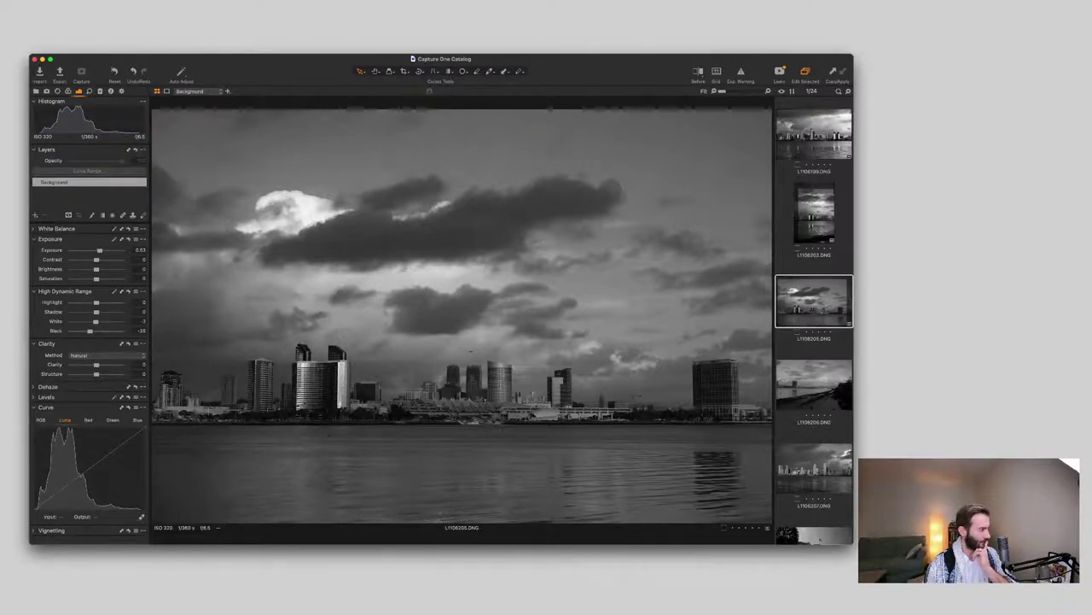
key("super+z")
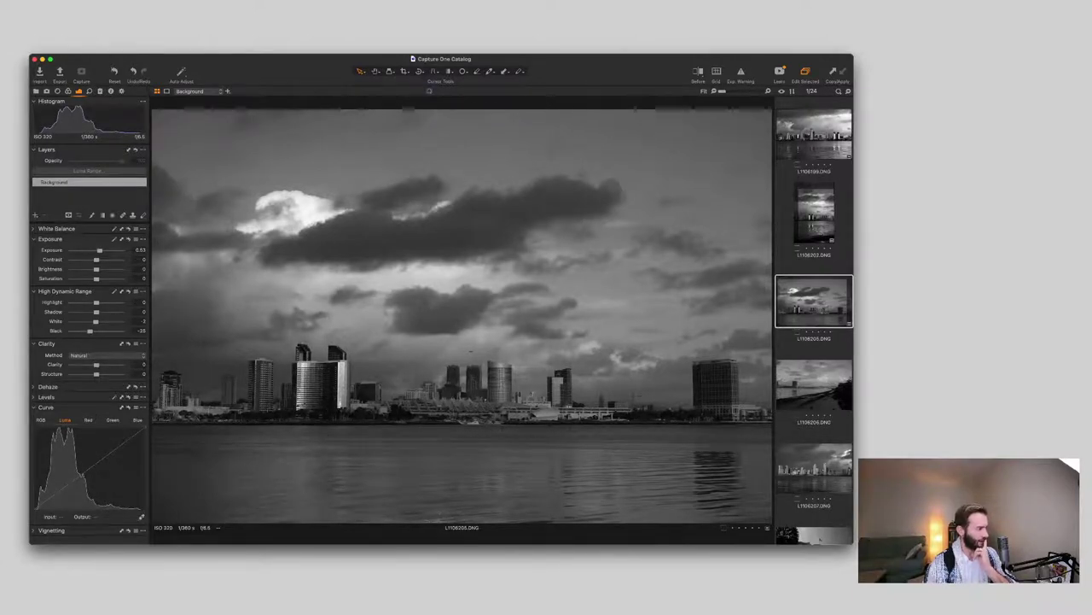
left_click_drag(96, 302, 72, 302)
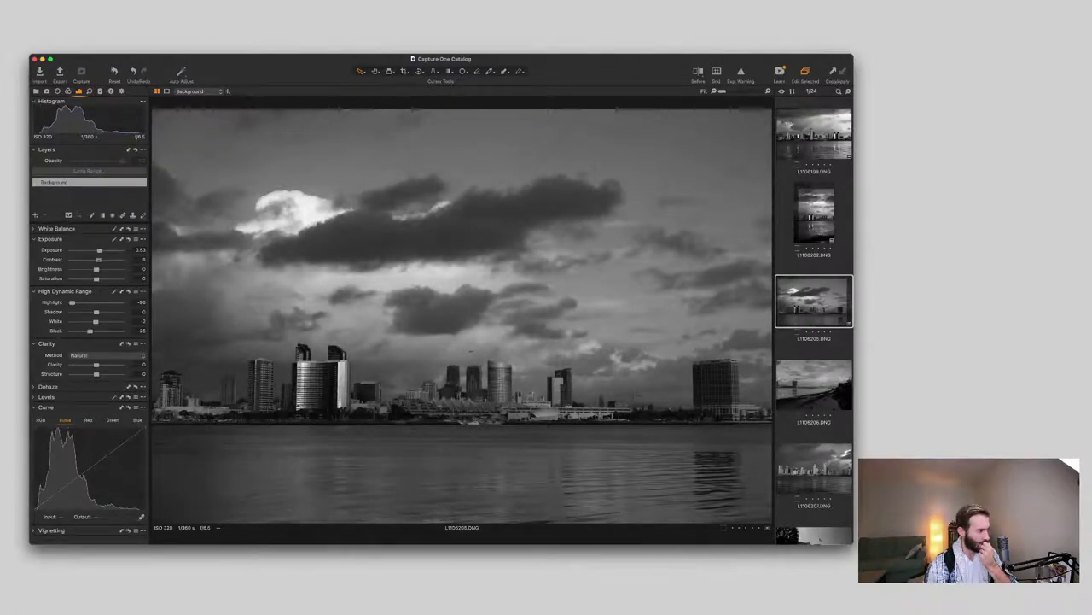
Step: Set the background contrast to -1, and raise clarity to about 19 and structure to 20 with the Natural method
mouse_move(100, 259)
left_mouse_down()
mouse_move(81, 259)
mouse_move(95, 260)
left_mouse_up()
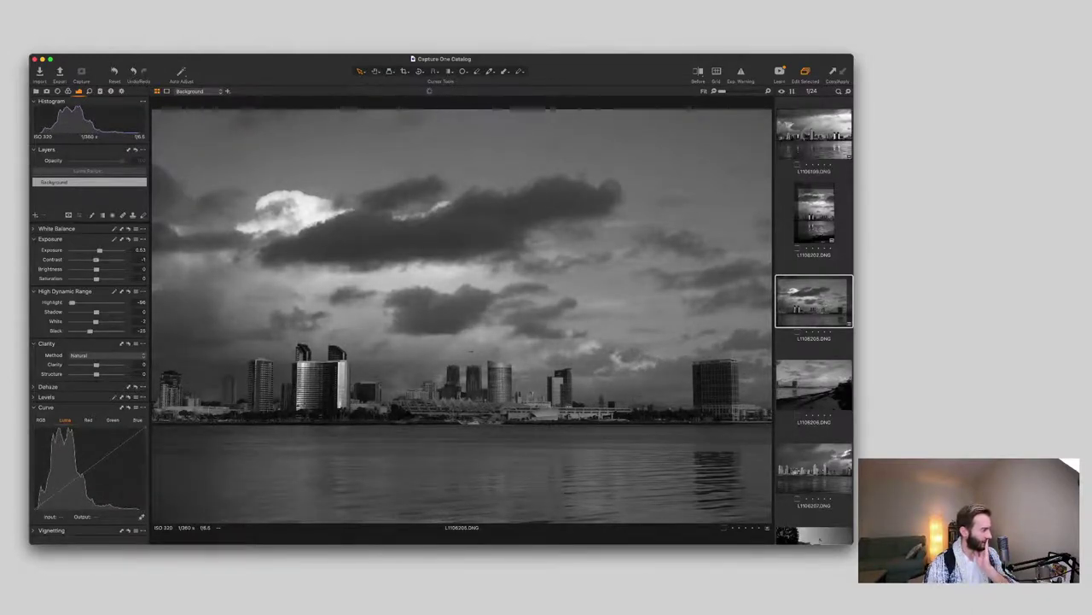
left_click_drag(95, 259, 96, 259)
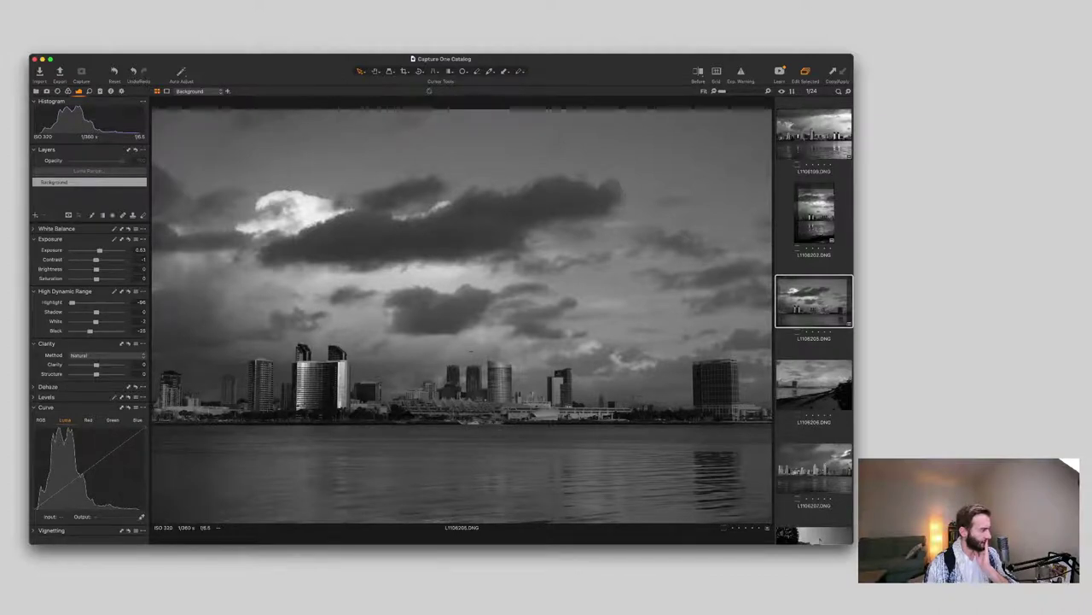
key("super+z")
left_click_drag(100, 365, 105, 374)
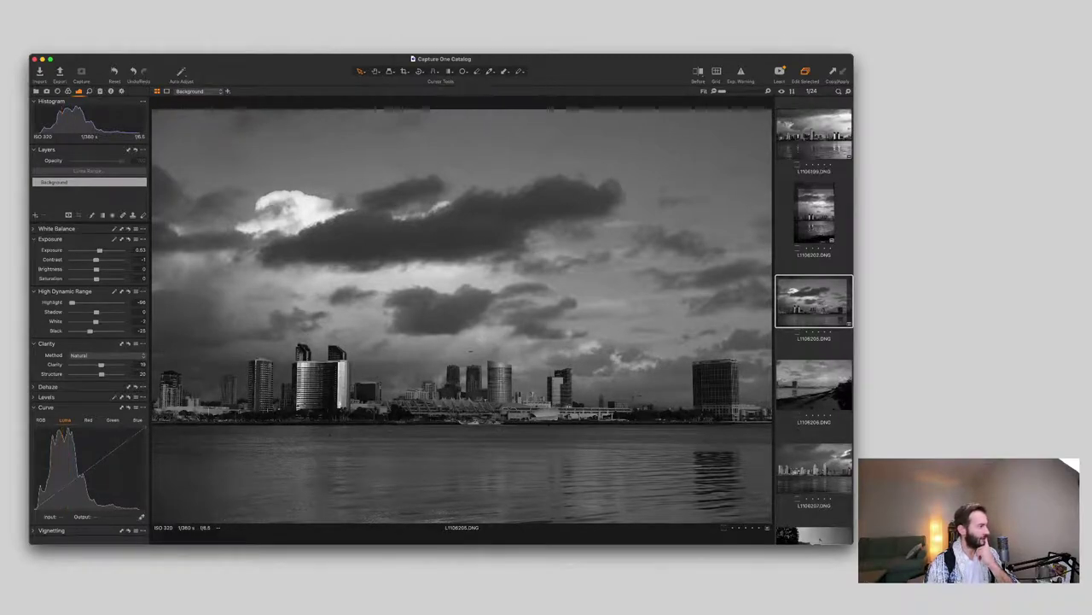
Step: Add an adjustment layer with a level linear gradient mask over the sky, fading out at the waterline
left_click(35, 215)
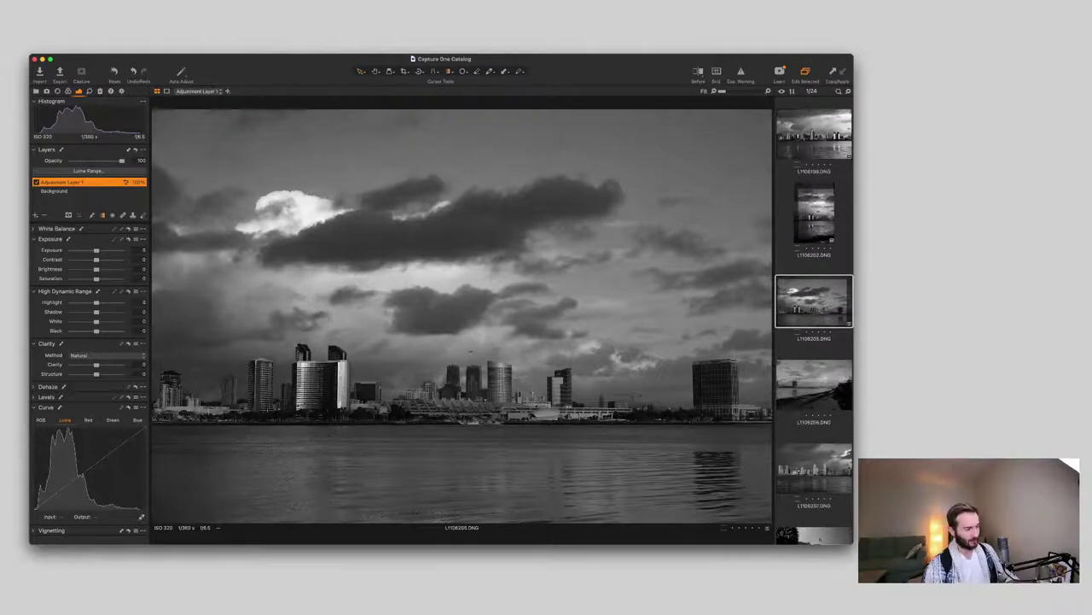
key("g")
left_click_drag(436, 113, 446, 481)
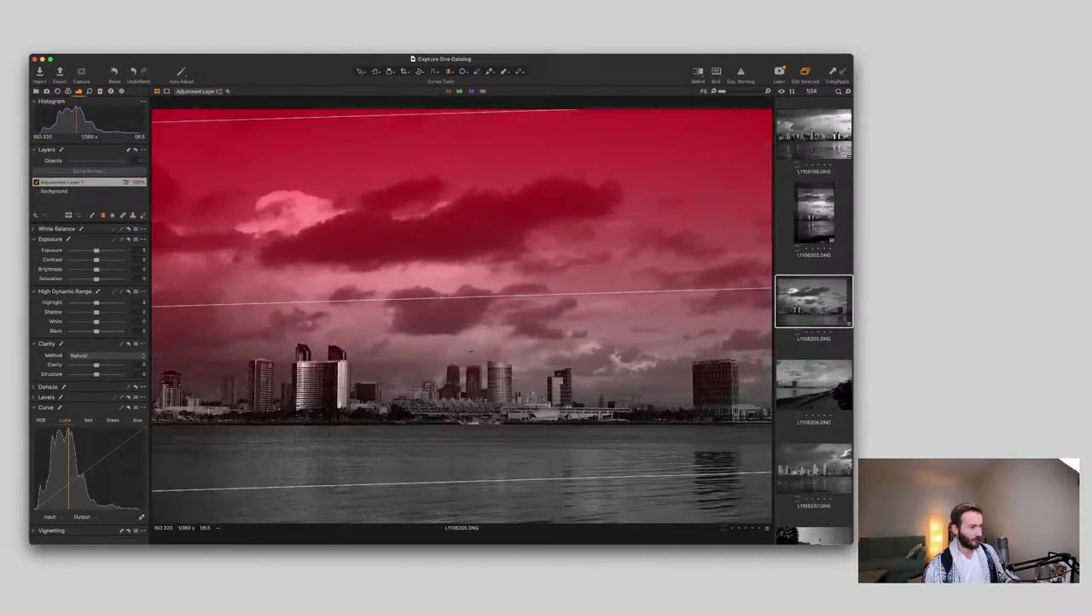
left_click_drag(441, 297, 437, 264)
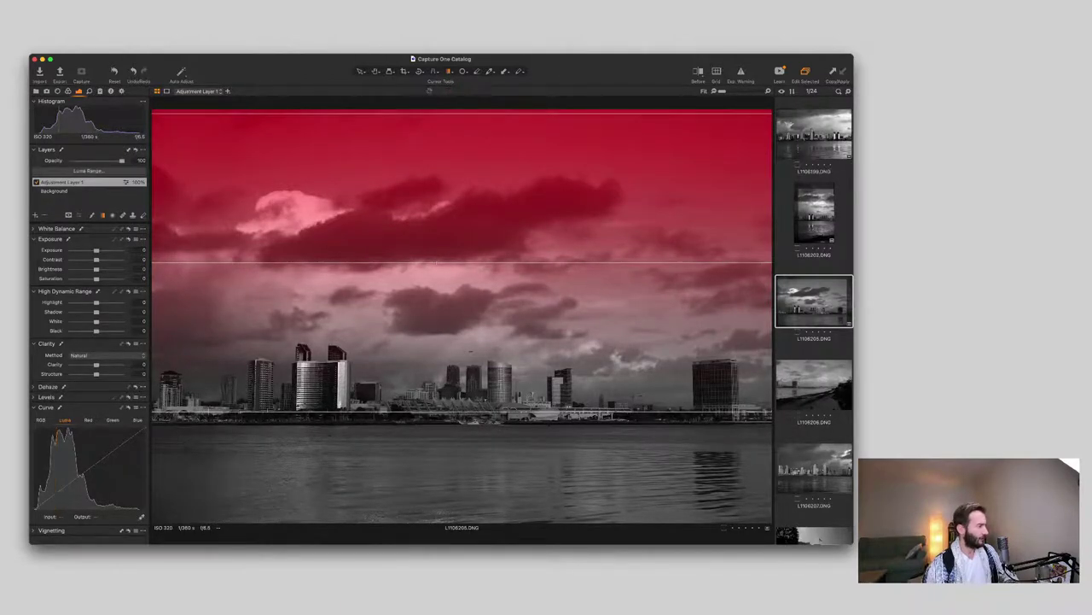
key("m")
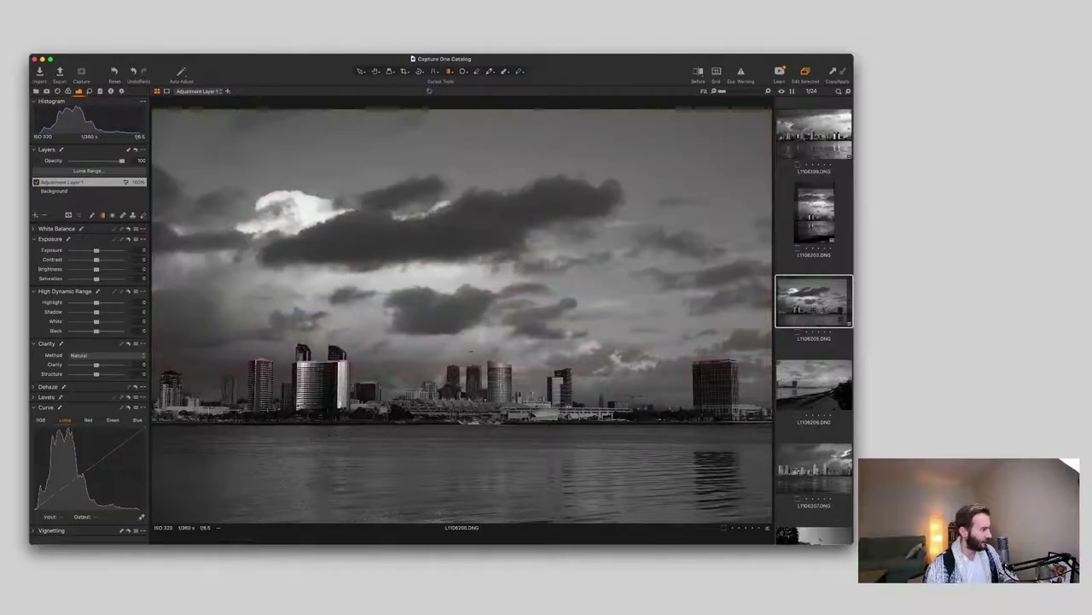
Step: Lower the sky layer's highlights to -57, and shape its Luma curve into a gentle S with darker shadows and brighter highlights
left_click_drag(96, 302, 82, 302)
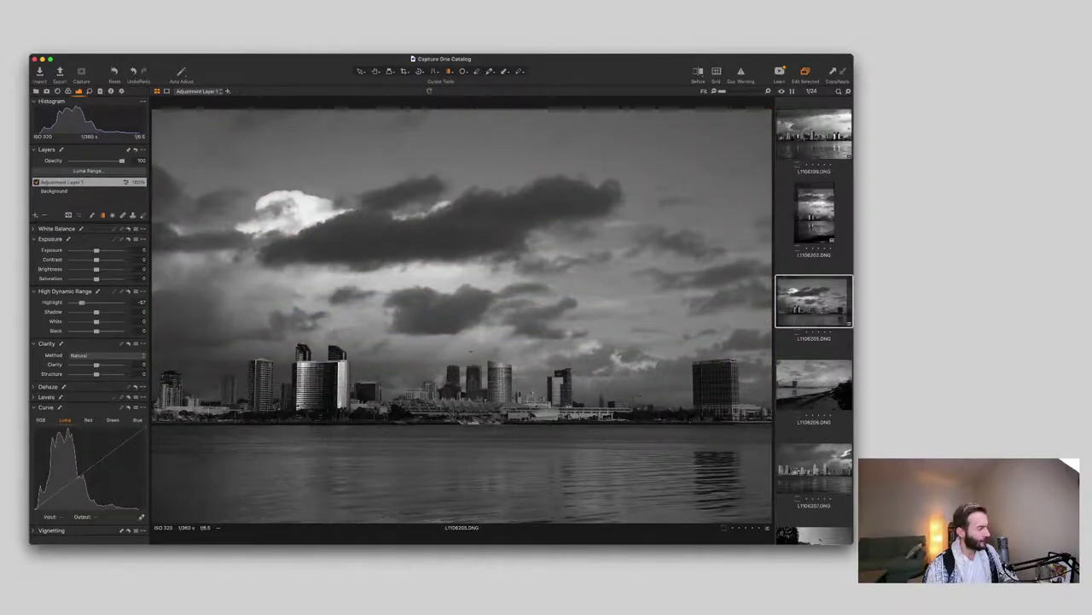
left_click_drag(125, 441, 126, 443)
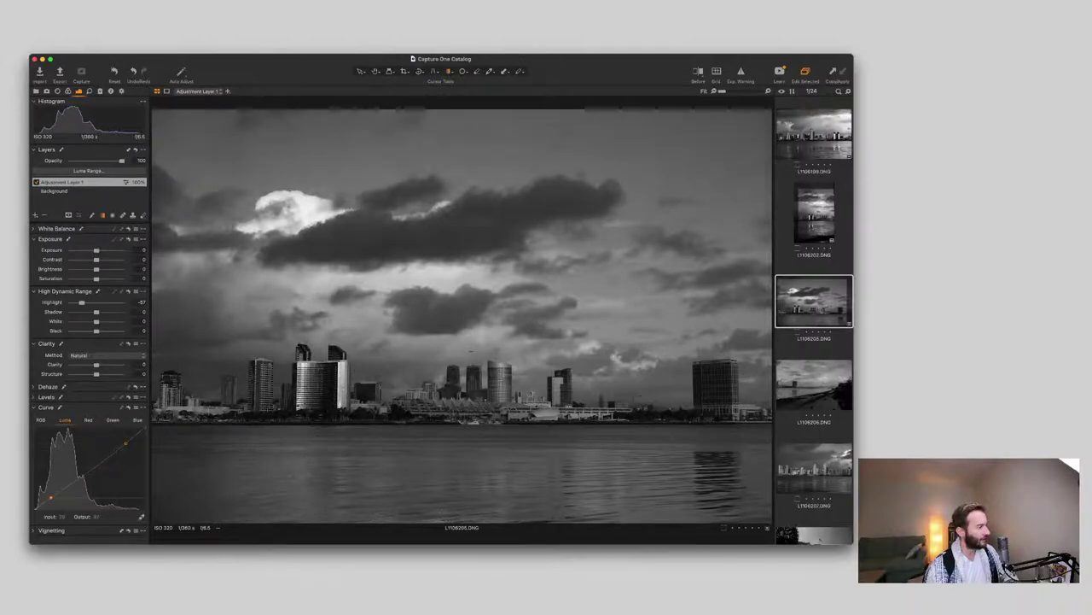
left_click_drag(51, 497, 51, 499)
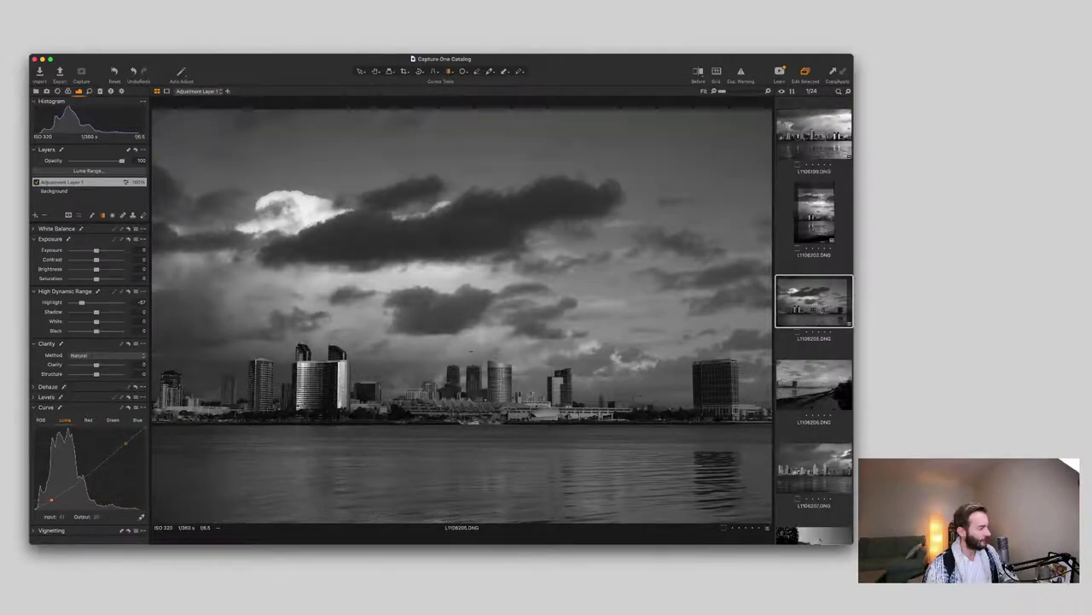
left_click_drag(126, 443, 133, 438)
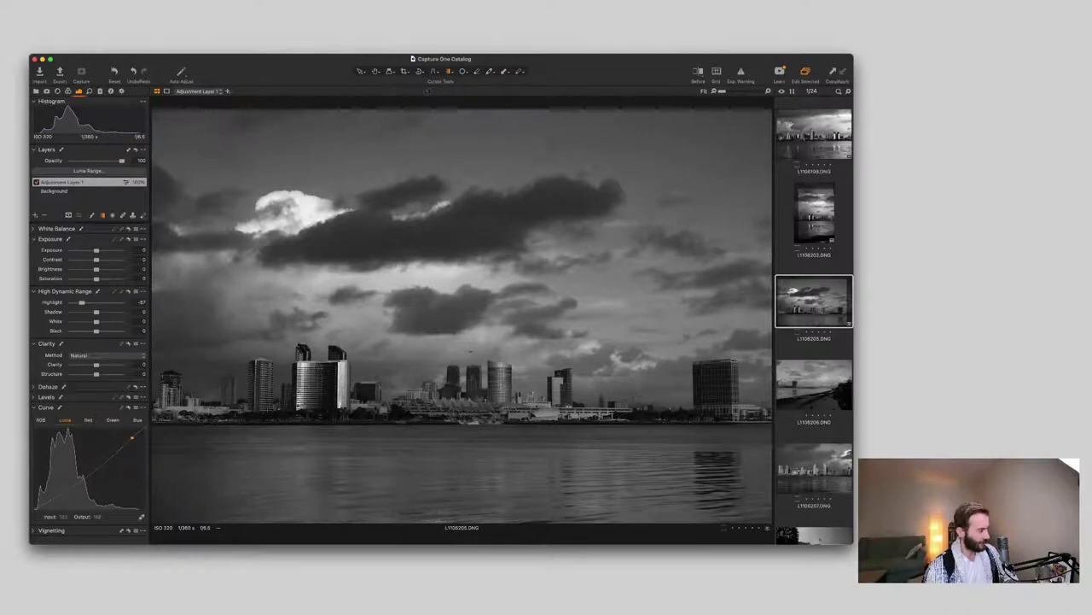
left_click_drag(132, 437, 120, 450)
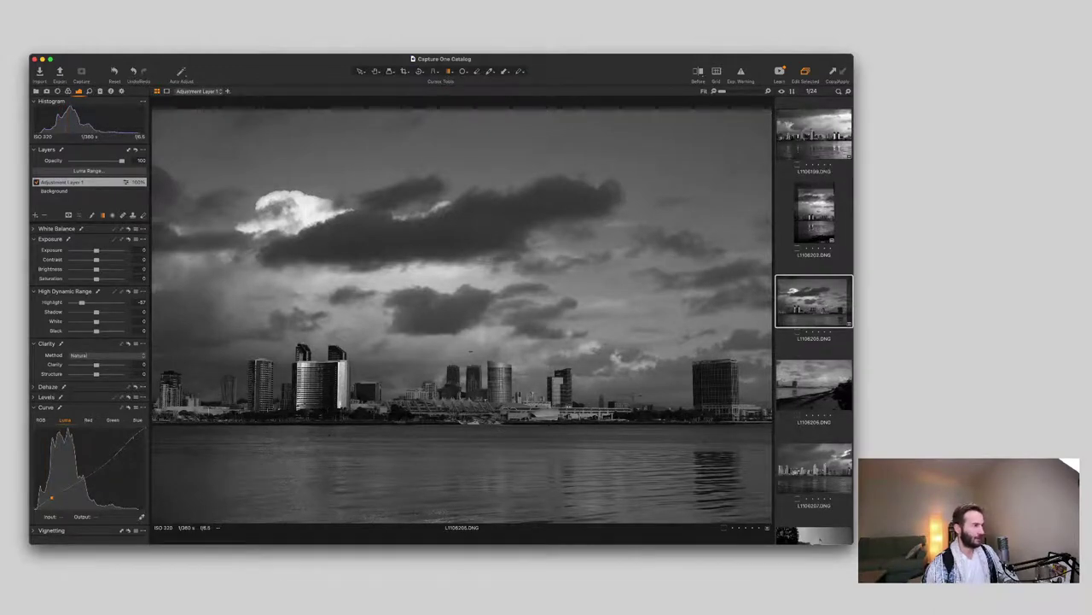
Step: Add a second adjustment layer with a linear gradient mask over the water, fading out just above the waterline
left_click(35, 215)
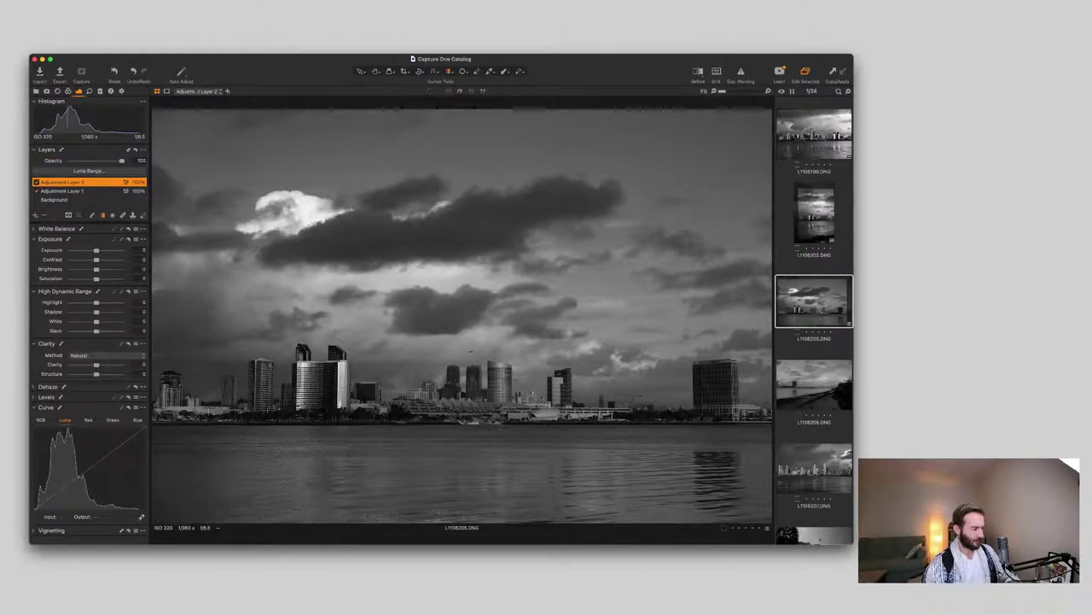
left_click_drag(420, 521, 419, 389)
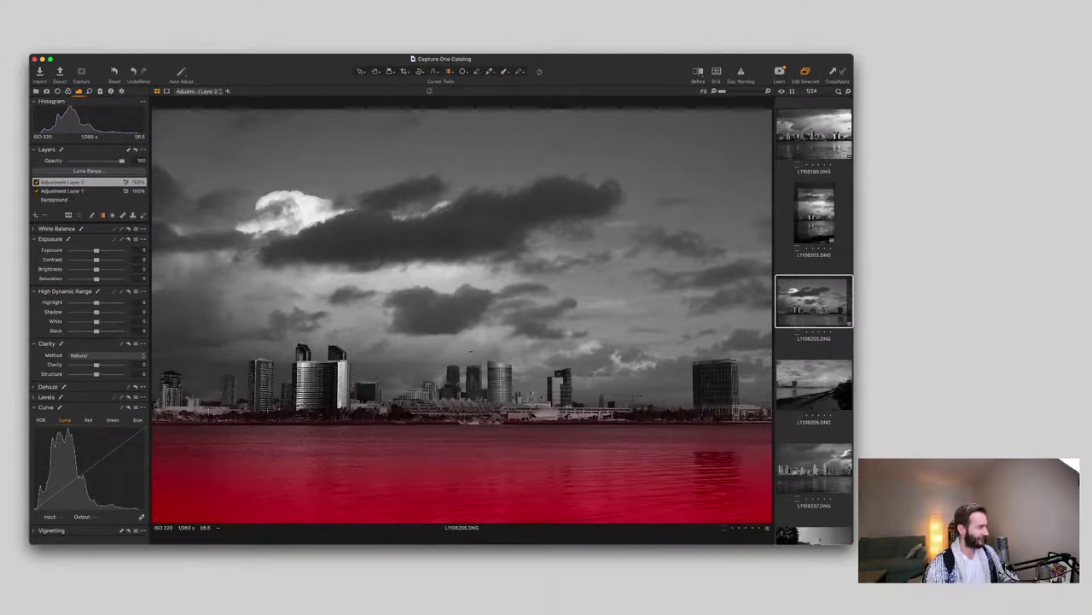
key("m")
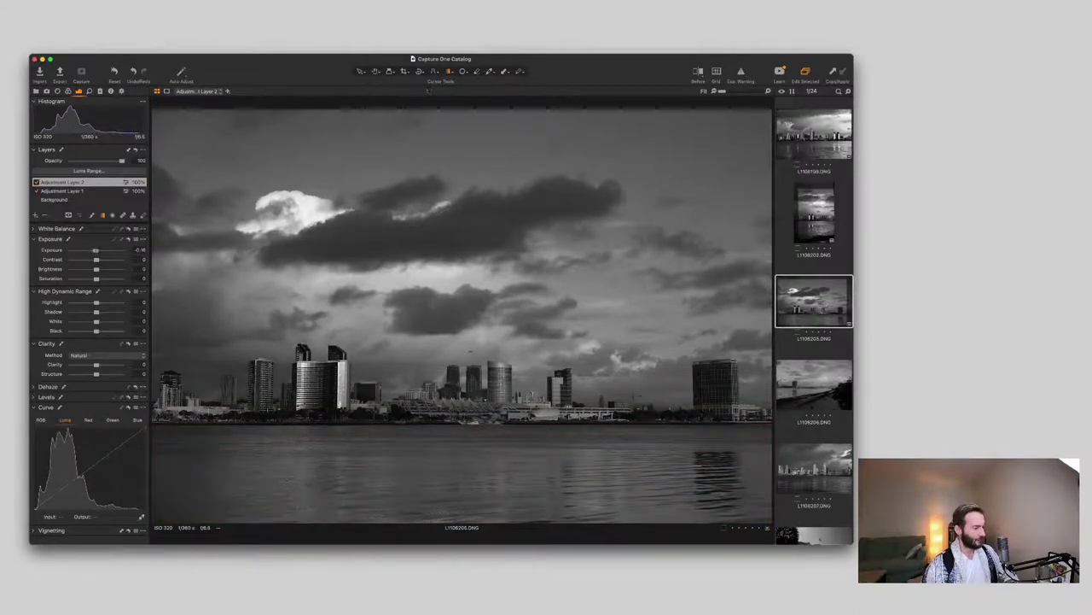
Step: Lower the water layer's exposure to about -0.46, and deepen its shadows with a two-point Luma curve
left_click_drag(97, 250, 93, 250)
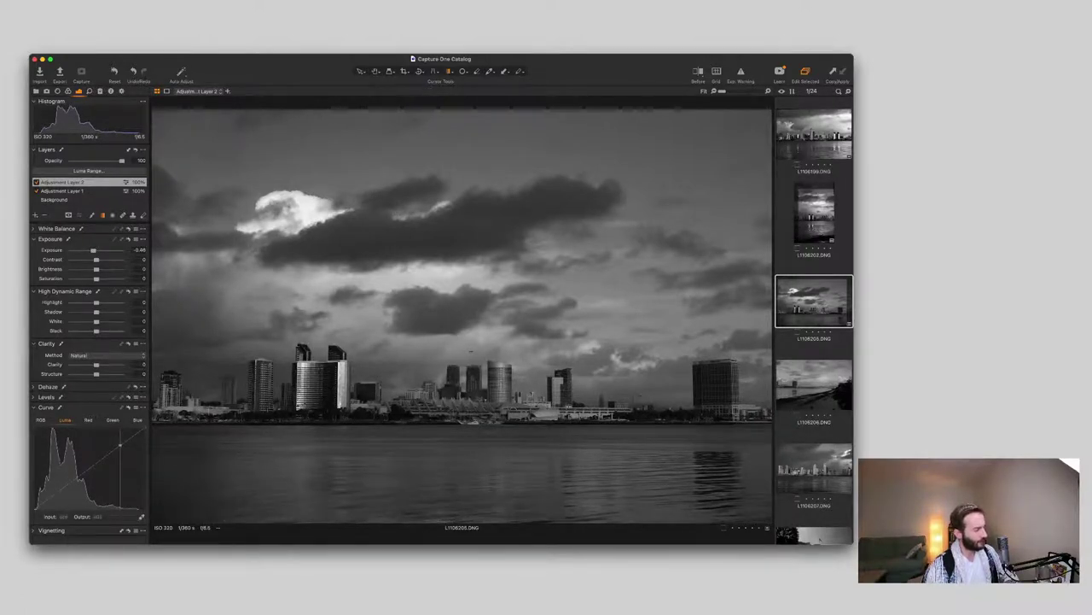
left_click(120, 446)
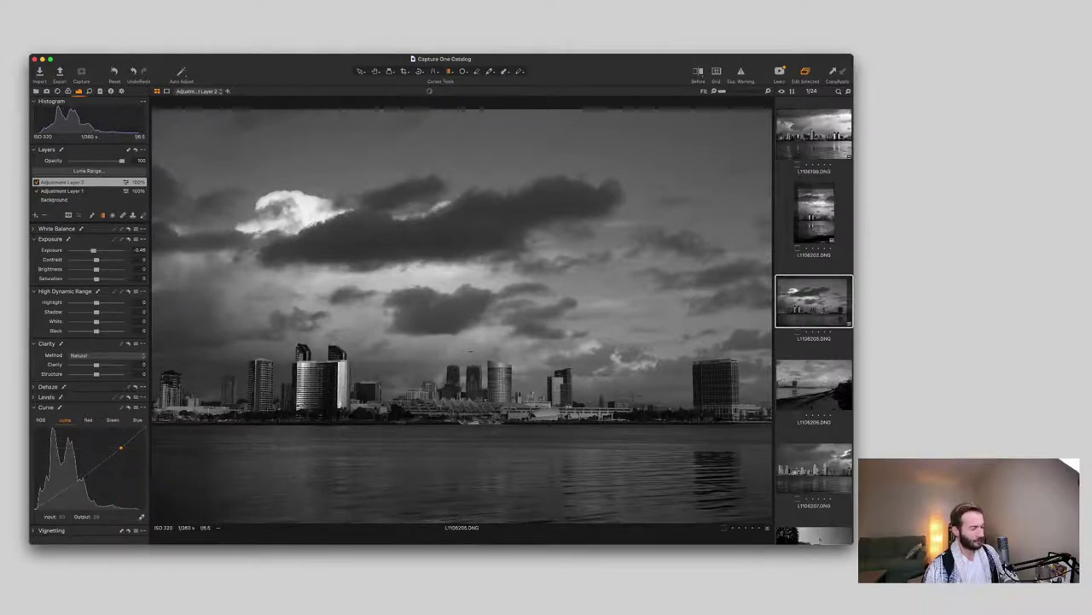
left_click(54, 499)
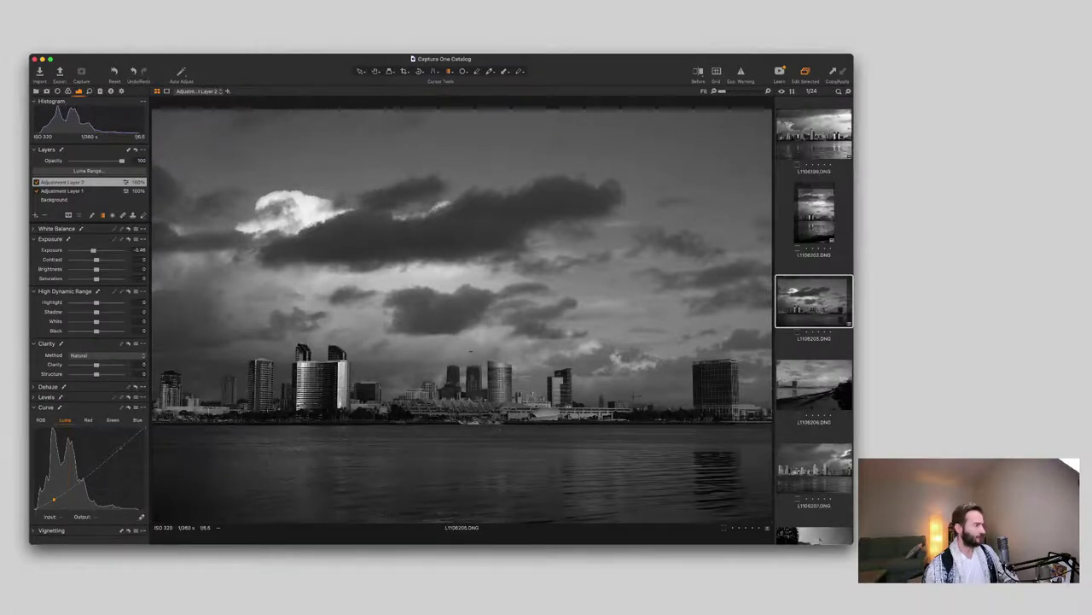
Step: Add a third adjustment layer and brush its mask over the bright white cloud
left_click(36, 215)
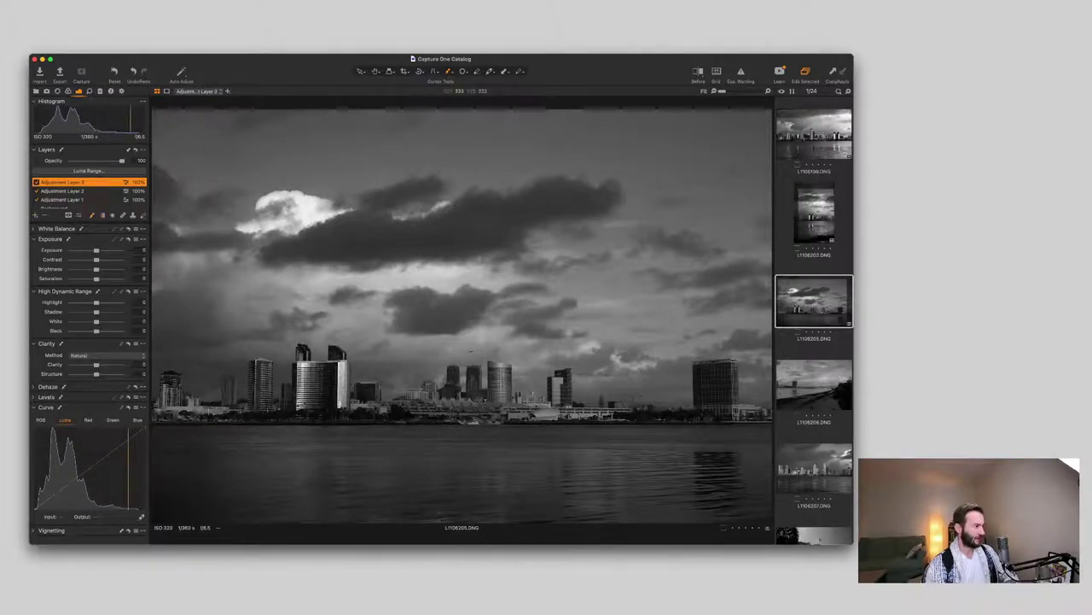
key("b")
left_click_drag(280, 205, 306, 212)
key("m")
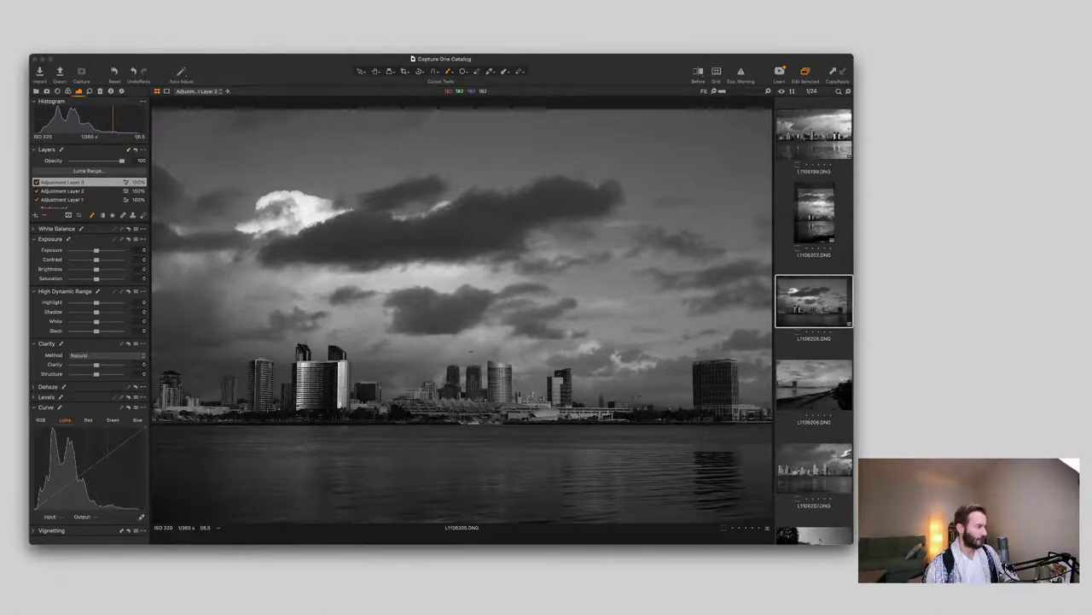
left_click(299, 184)
mouse_move(282, 205)
left_mouse_down()
mouse_move(303, 204)
mouse_move(293, 209)
left_mouse_up()
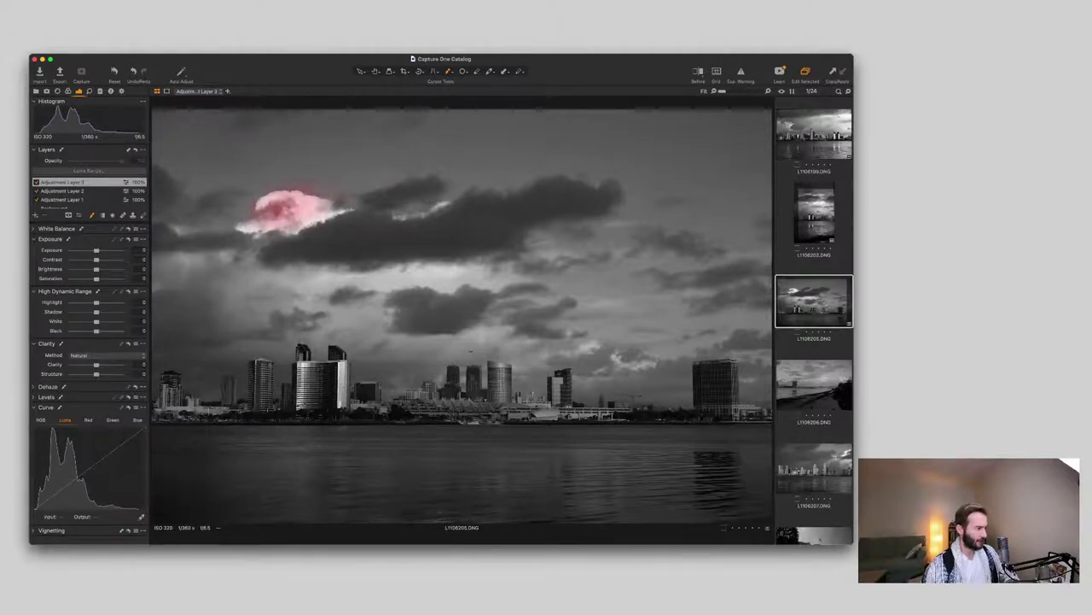
key("m")
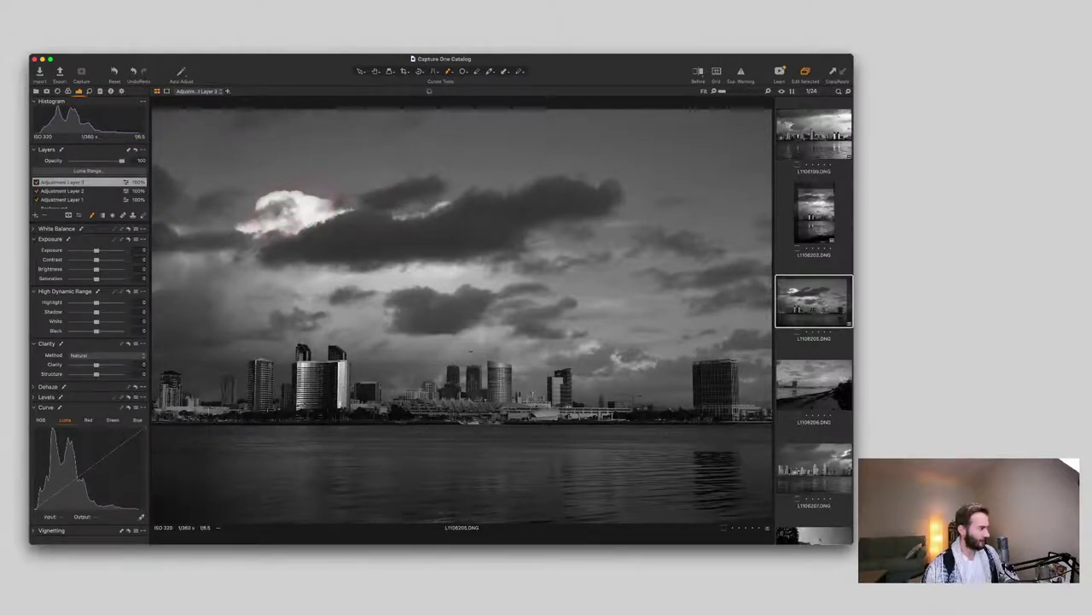
Step: Set the cloud layer's exposure to about -0.83, contrast to 8 and blacks to -22, and give it an S-shaped Luma curve
left_click_drag(96, 250, 91, 250)
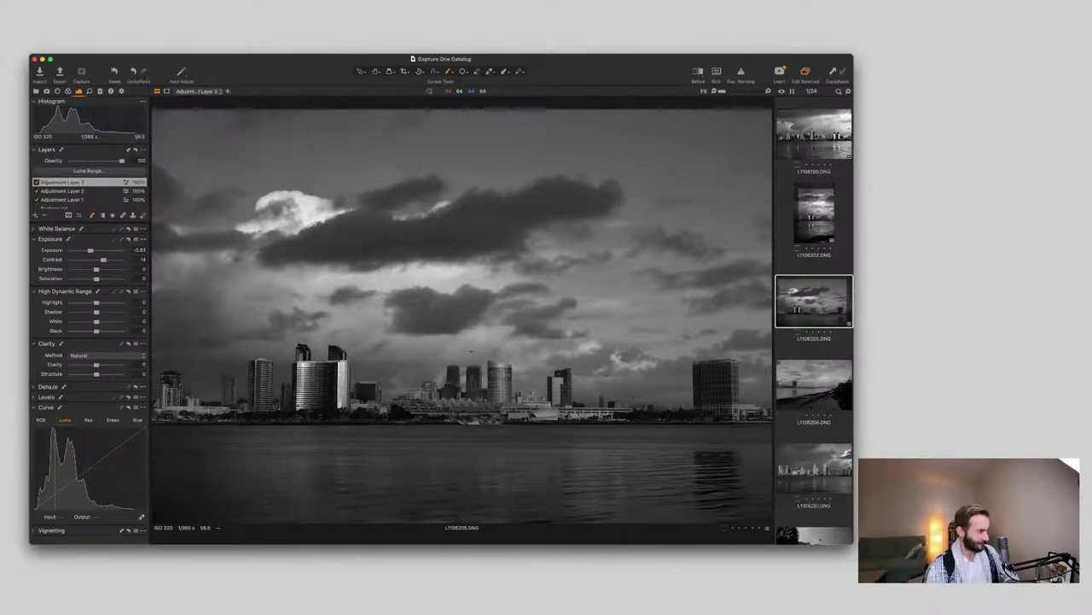
mouse_move(110, 260)
left_mouse_down()
mouse_move(84, 260)
mouse_move(94, 260)
left_mouse_up()
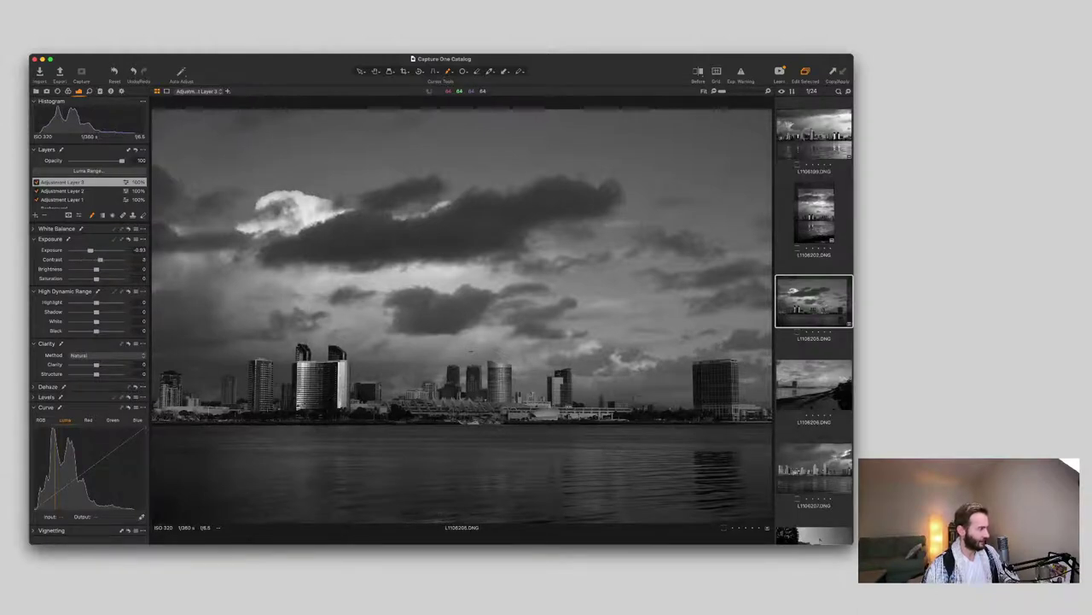
left_click_drag(97, 332, 91, 331)
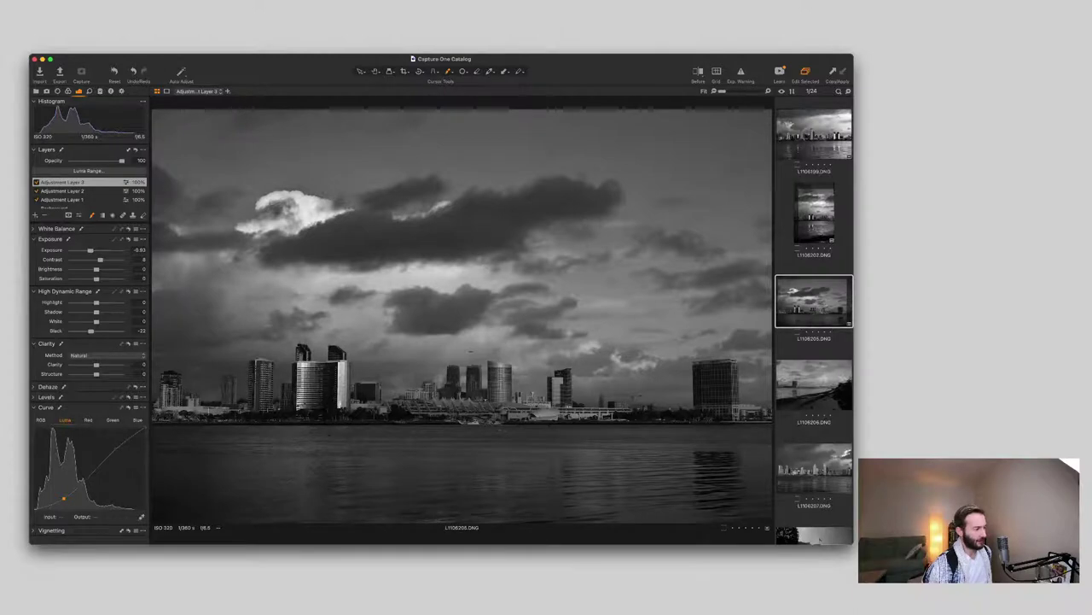
Step: Add a fourth adjustment layer, brush its mask over the skyline buildings, check the mask, and raise the exposure slightly
left_click(35, 215)
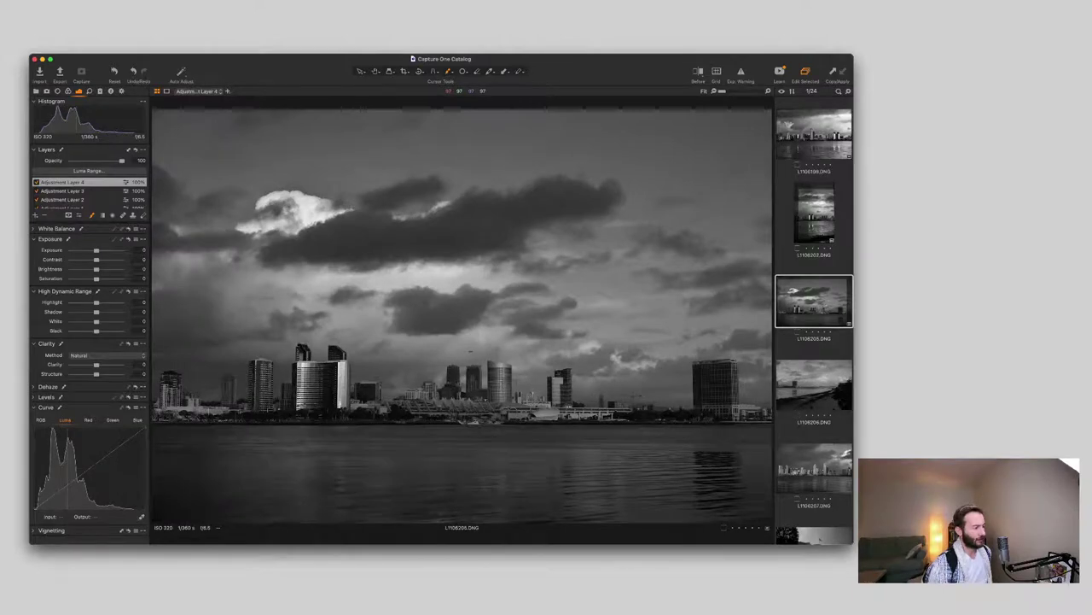
left_click_drag(312, 391, 329, 398)
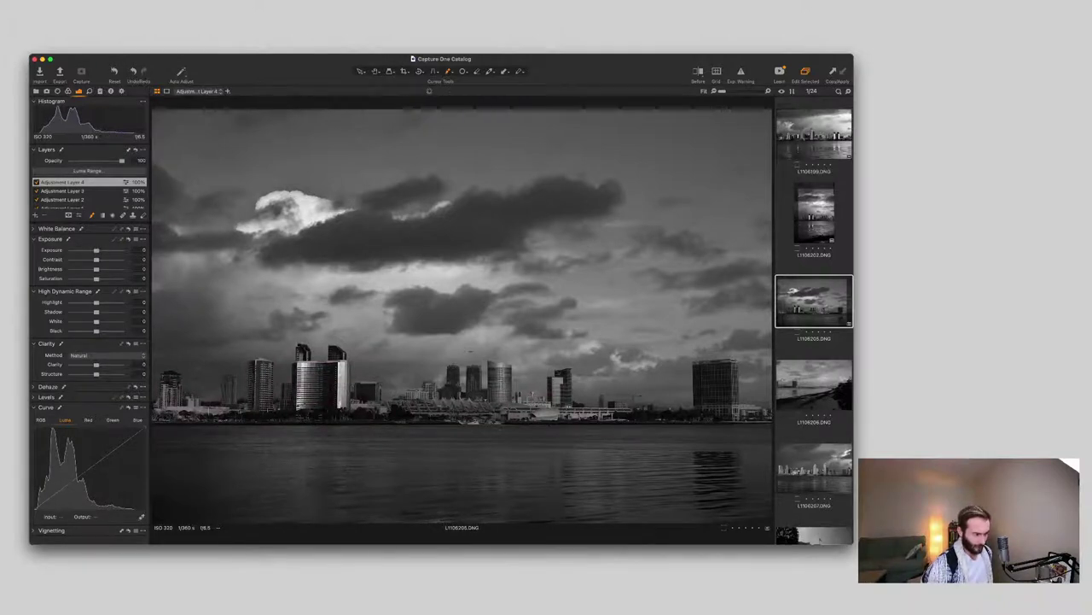
key("m")
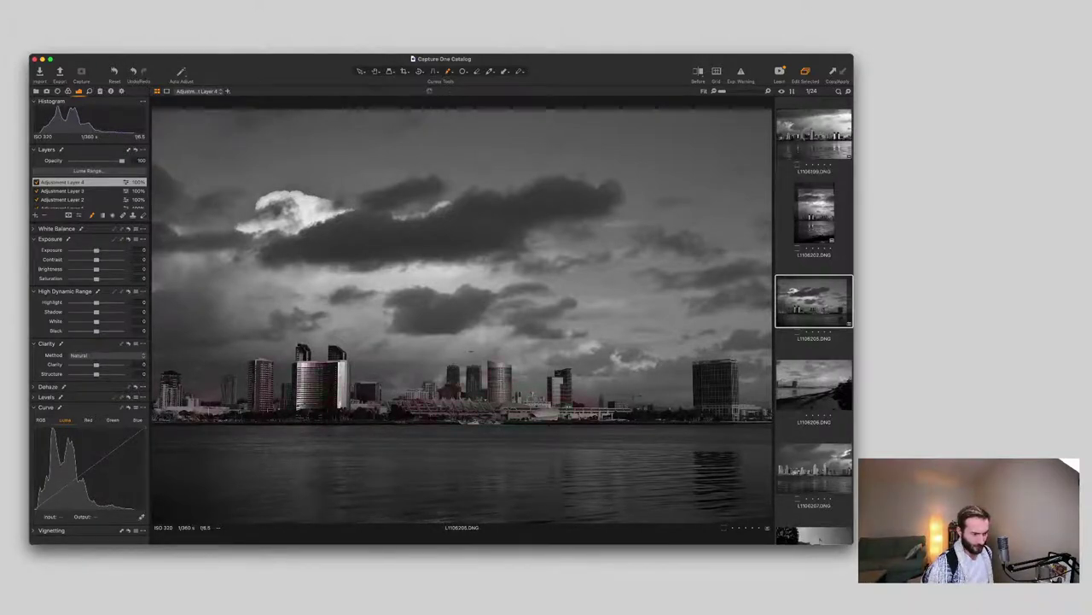
key("m")
key("m")
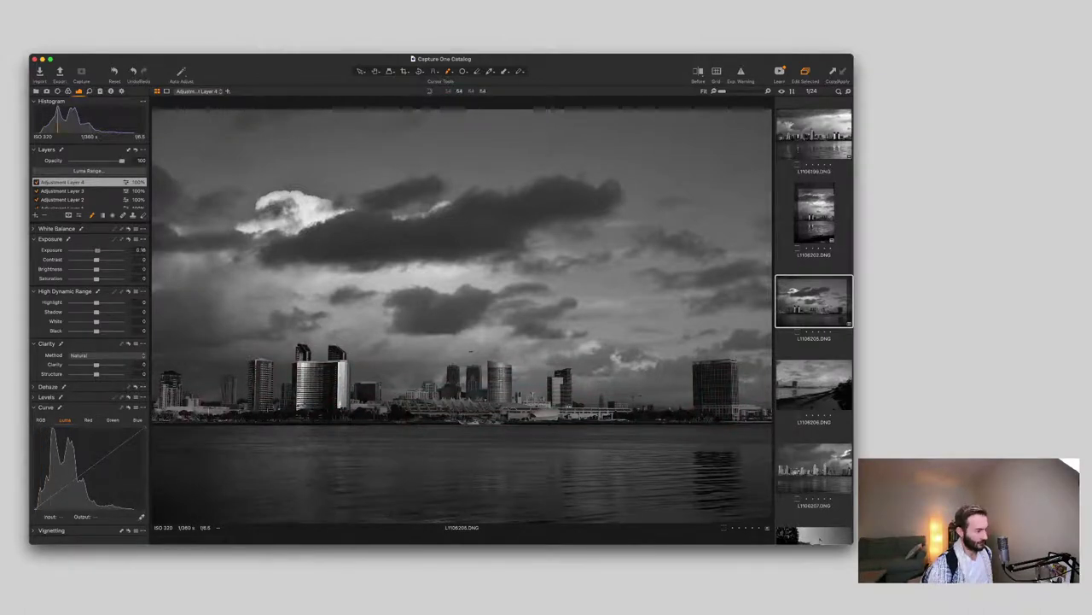
Step: Raise the exposure of Adjustment Layer 4 on the skyline photo to 2.34
left_click_drag(96, 250, 105, 251)
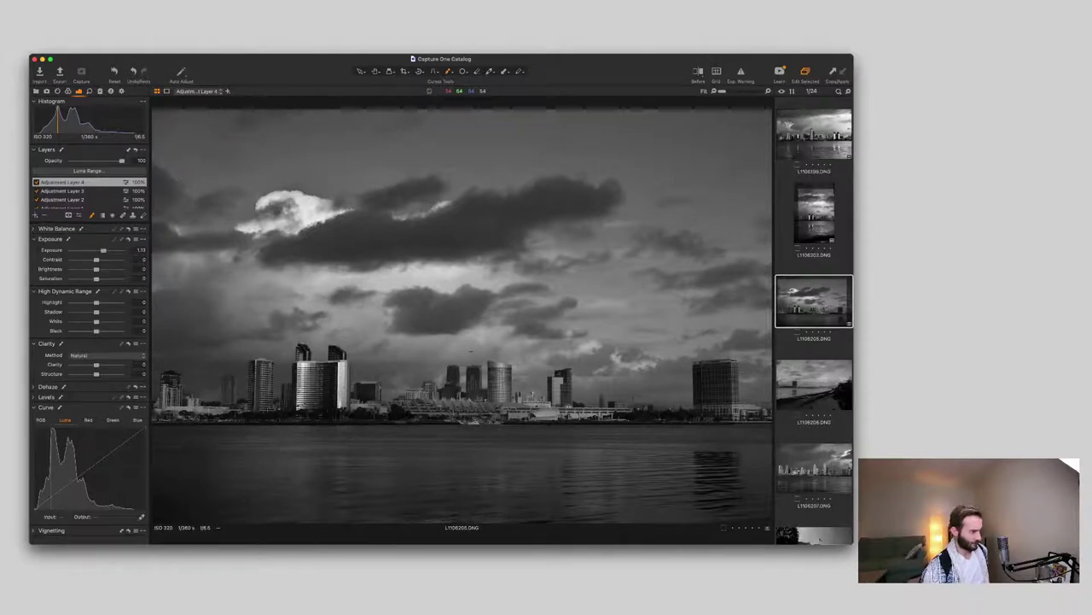
mouse_move(103, 250)
left_mouse_down()
mouse_move(117, 250)
mouse_move(101, 250)
left_mouse_up()
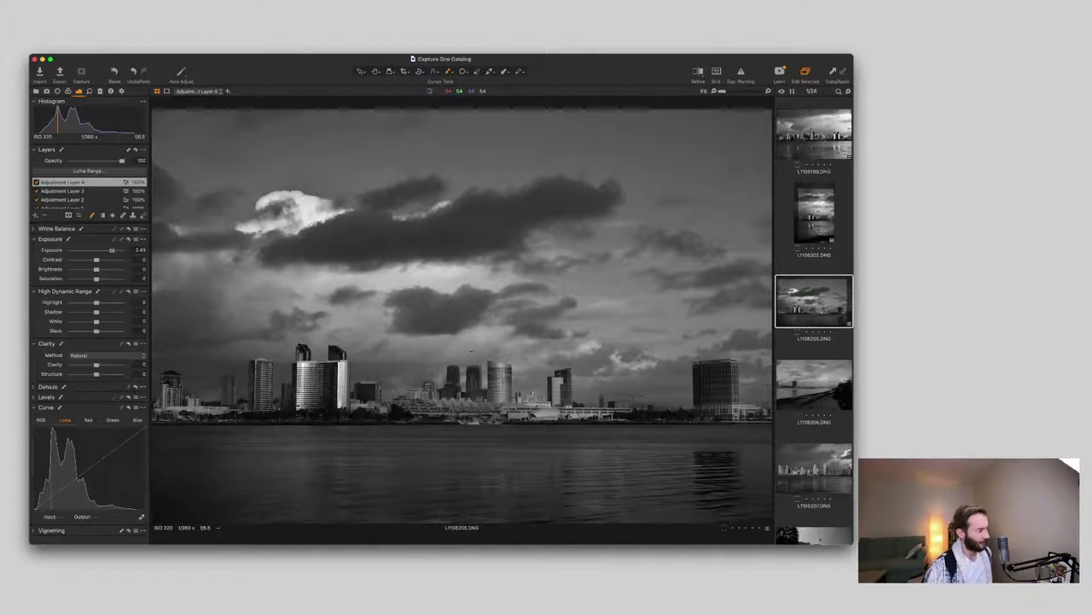
left_click_drag(112, 250, 111, 250)
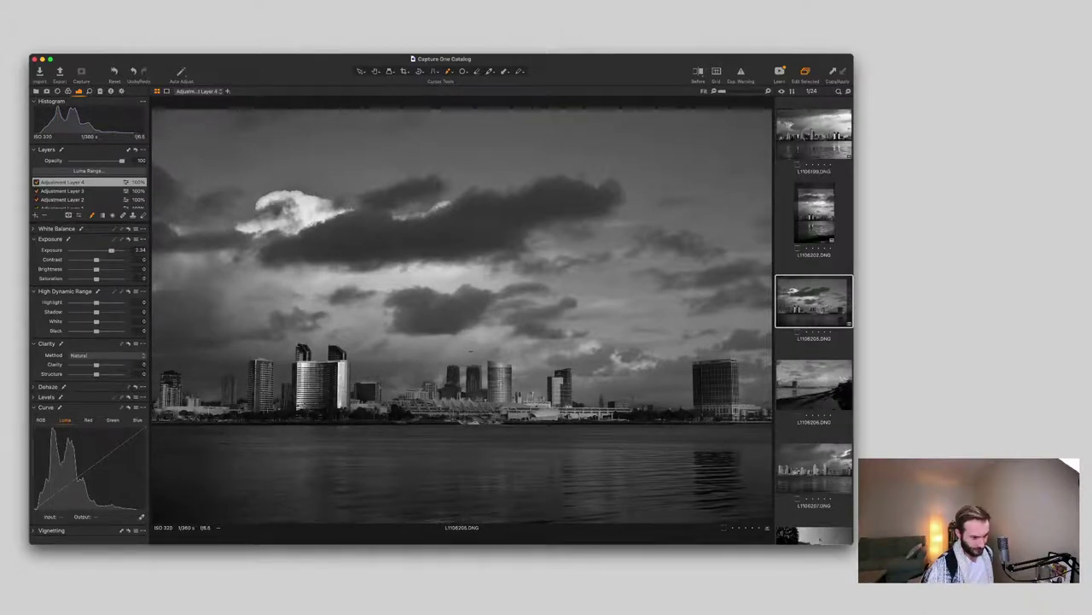
Step: Brush the layer's mask over the dark tower at the skyline's far right and set the layer's contrast to 9
left_click_drag(713, 372, 724, 407)
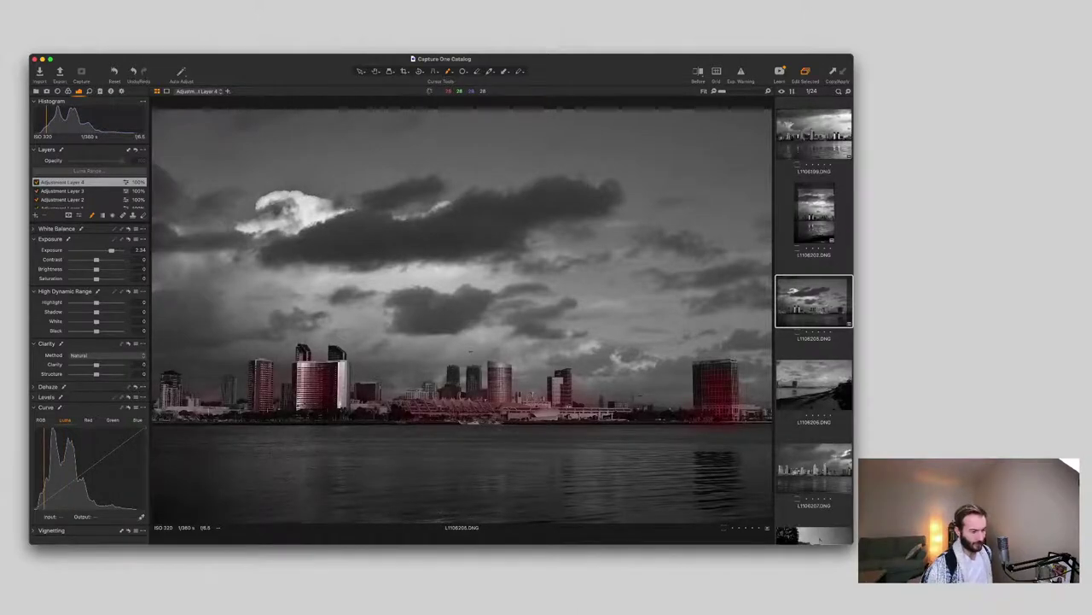
key("m")
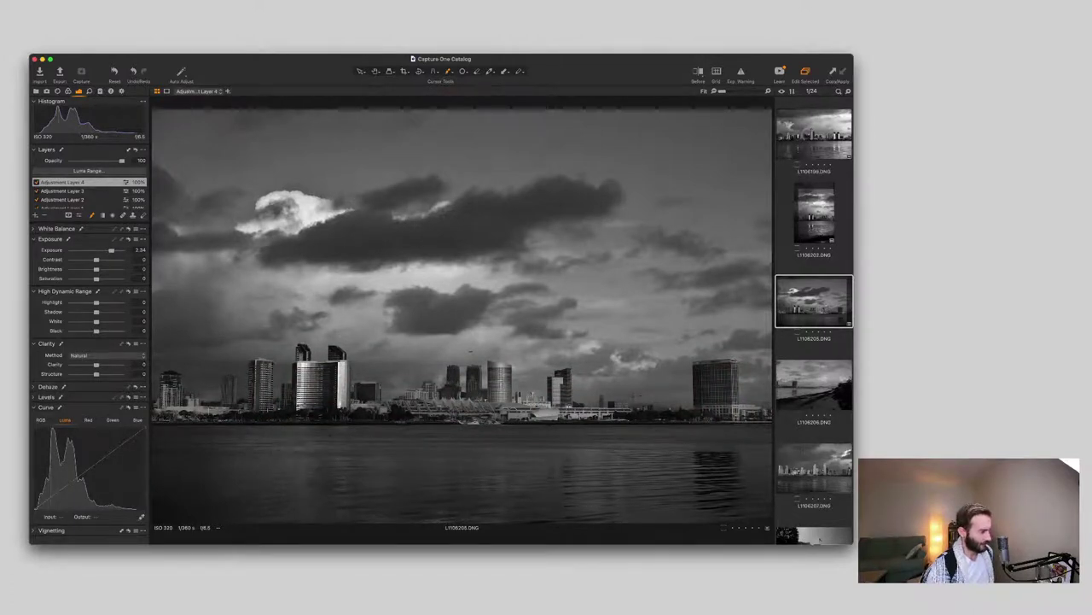
left_click_drag(96, 259, 101, 259)
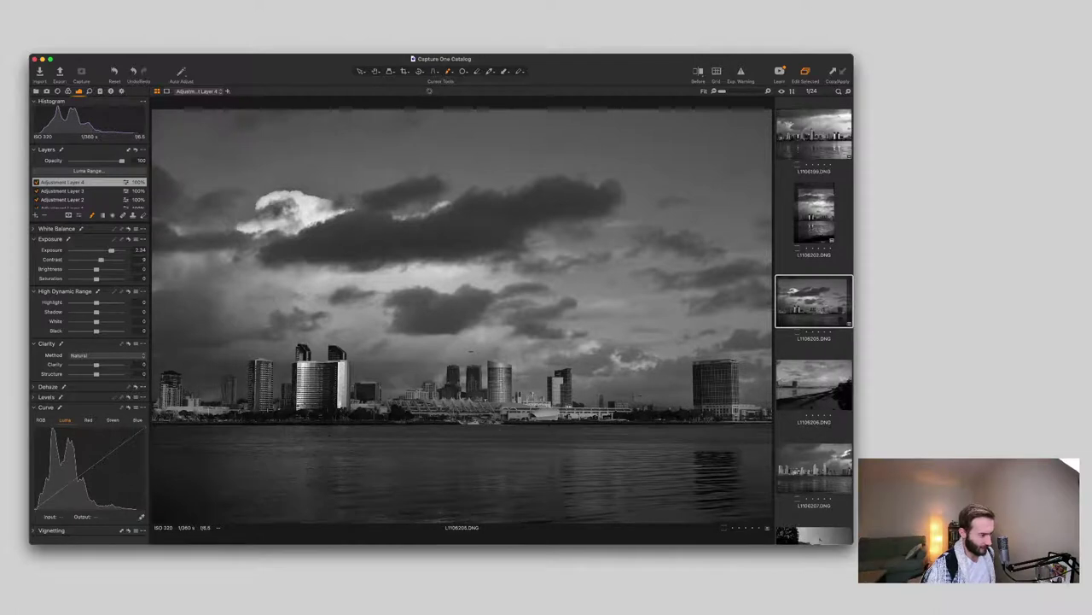
Step: Check the adjustment layer's mask over the buildings and compare the skyline photo before and after its edits
key("m")
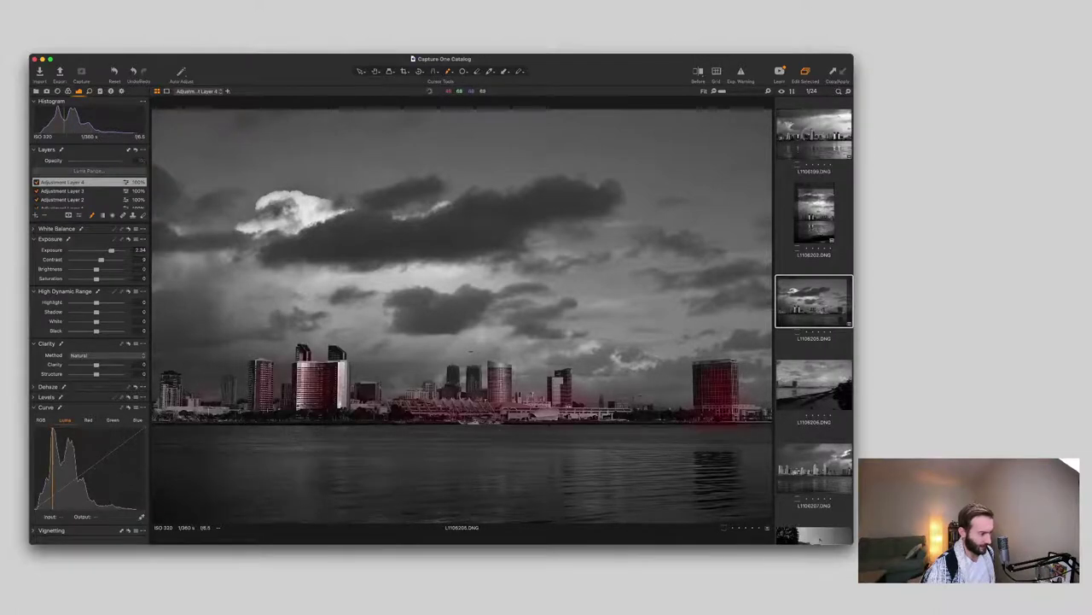
key("m")
key("m")
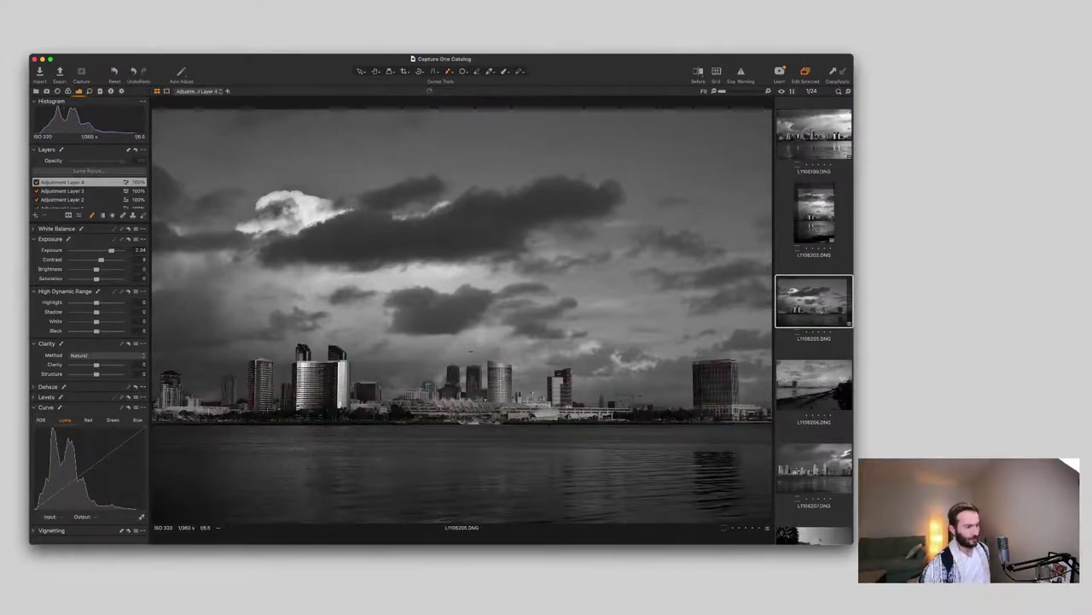
key("m")
key("m")
key("m")
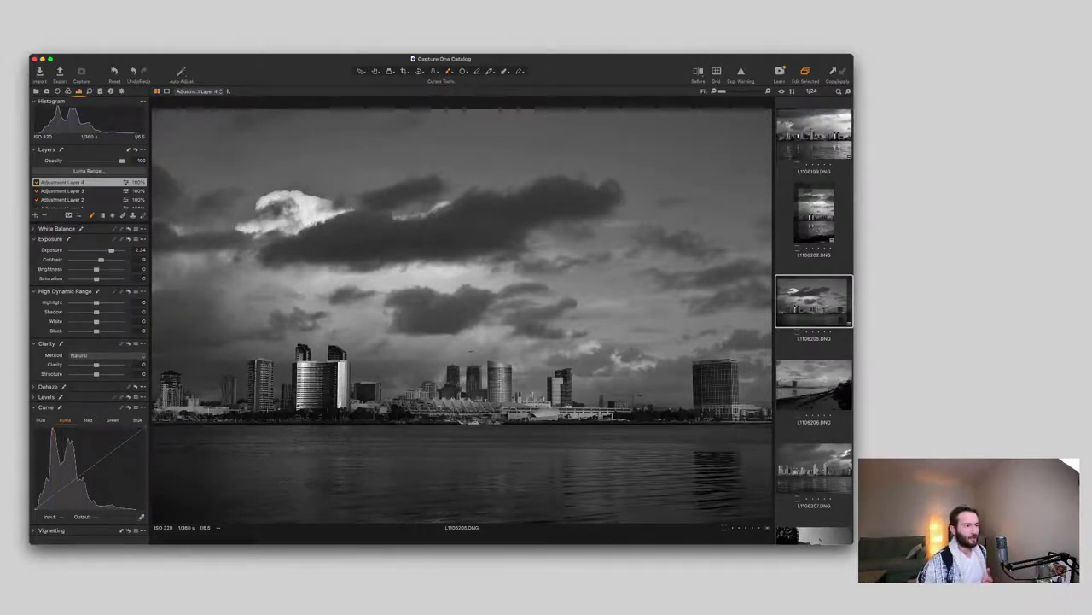
key("y")
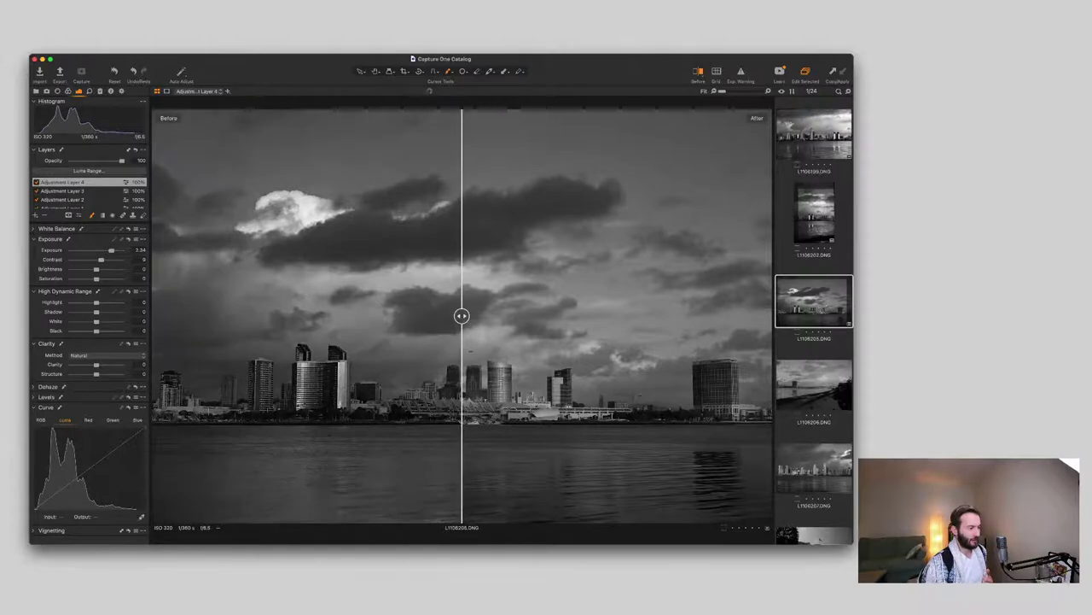
left_click_drag(461, 315, 154, 315)
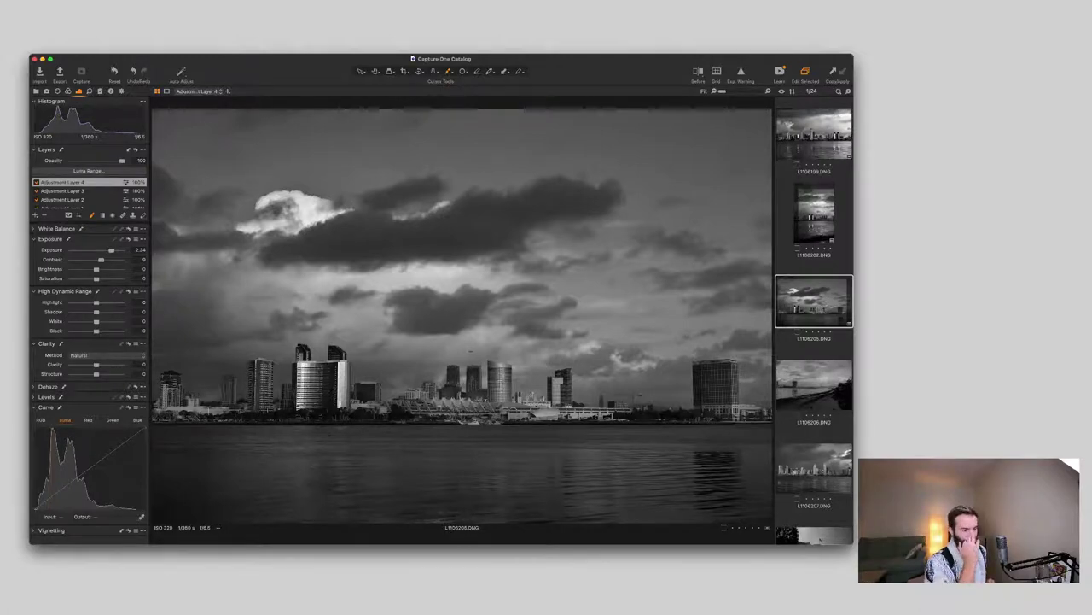
Step: Straighten the next photo, the beach shoreline, and crop it to cut off the building at its left edge
left_click(814, 384)
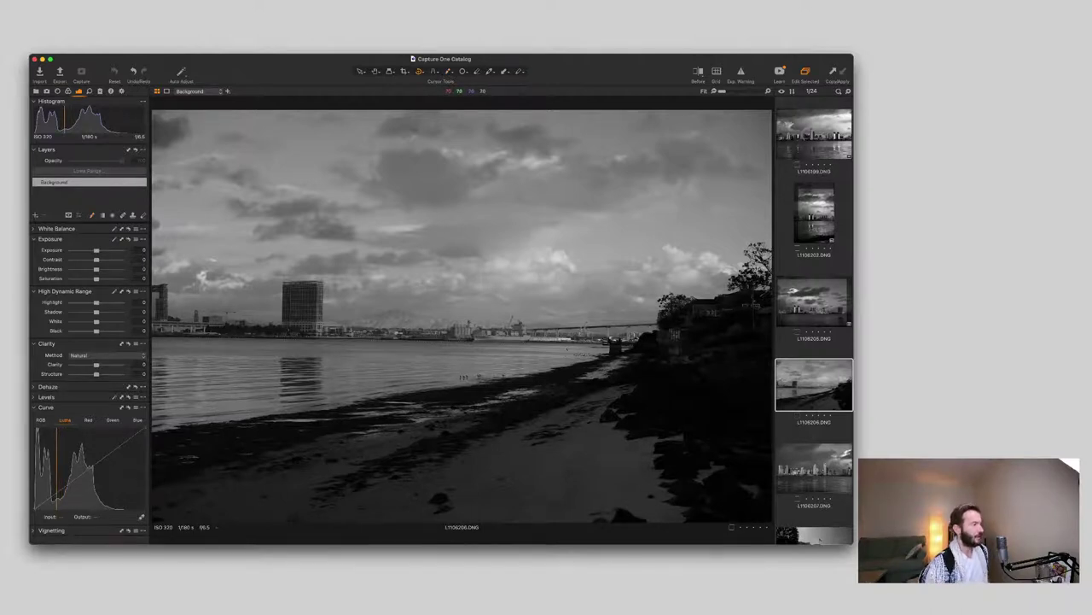
key("r")
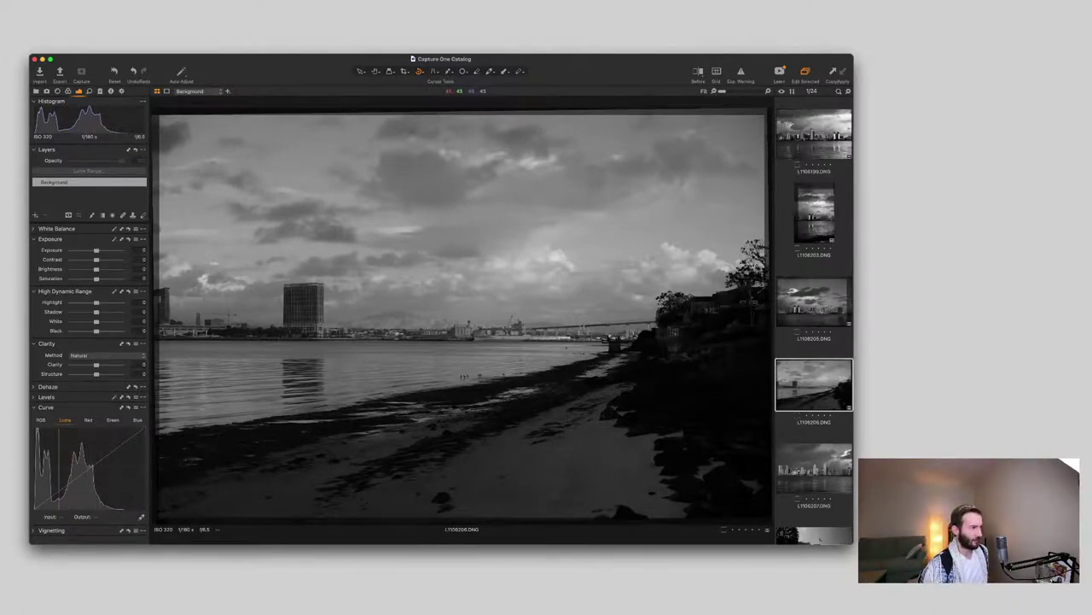
key("c")
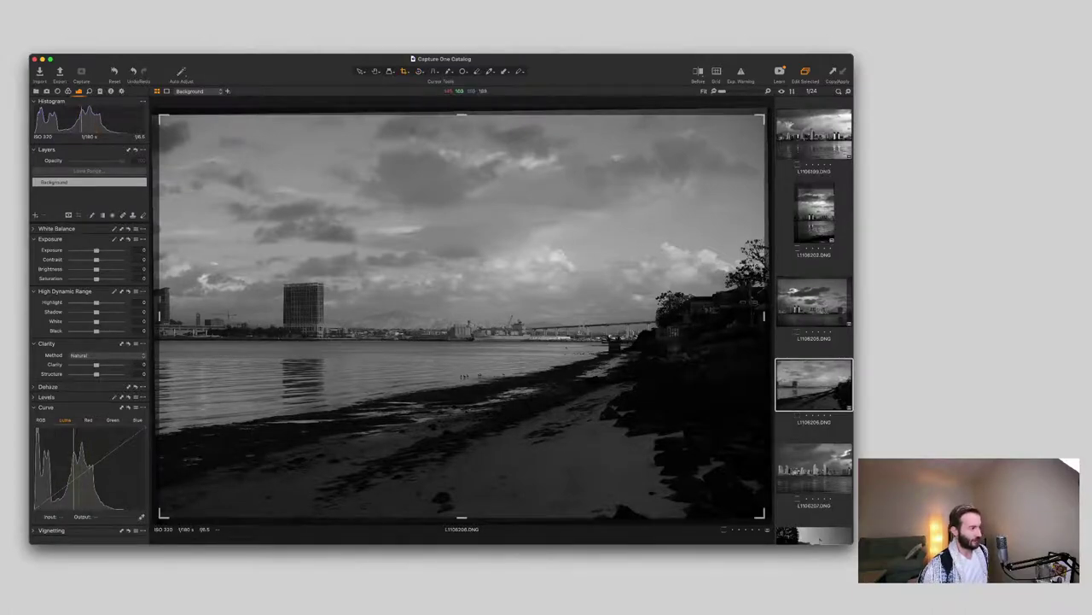
left_click_drag(162, 514, 241, 514)
left_click_drag(546, 418, 546, 404)
left_click_drag(502, 328, 502, 313)
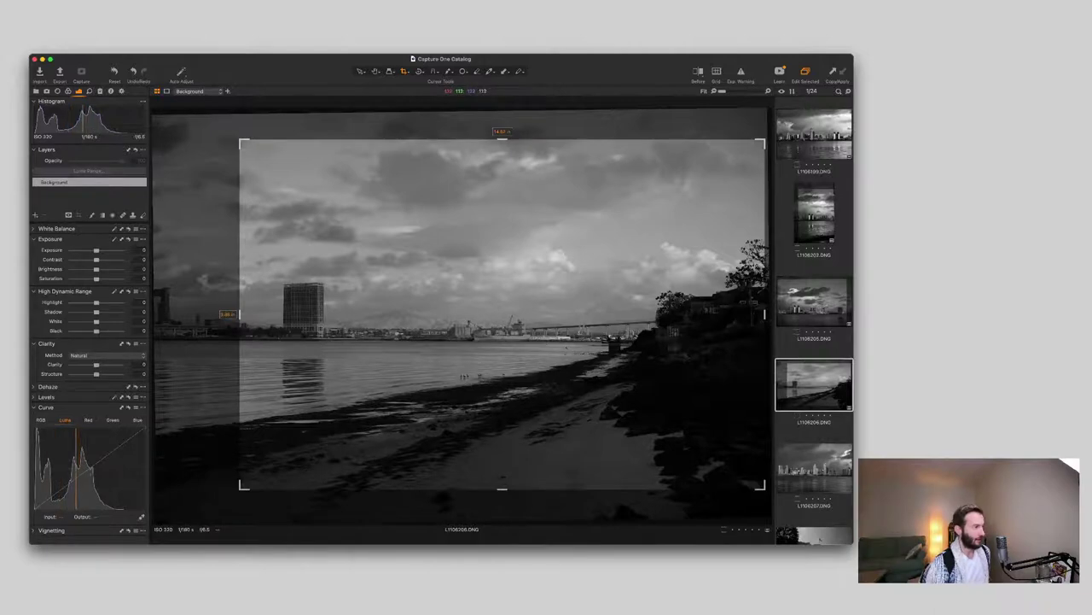
key("Return")
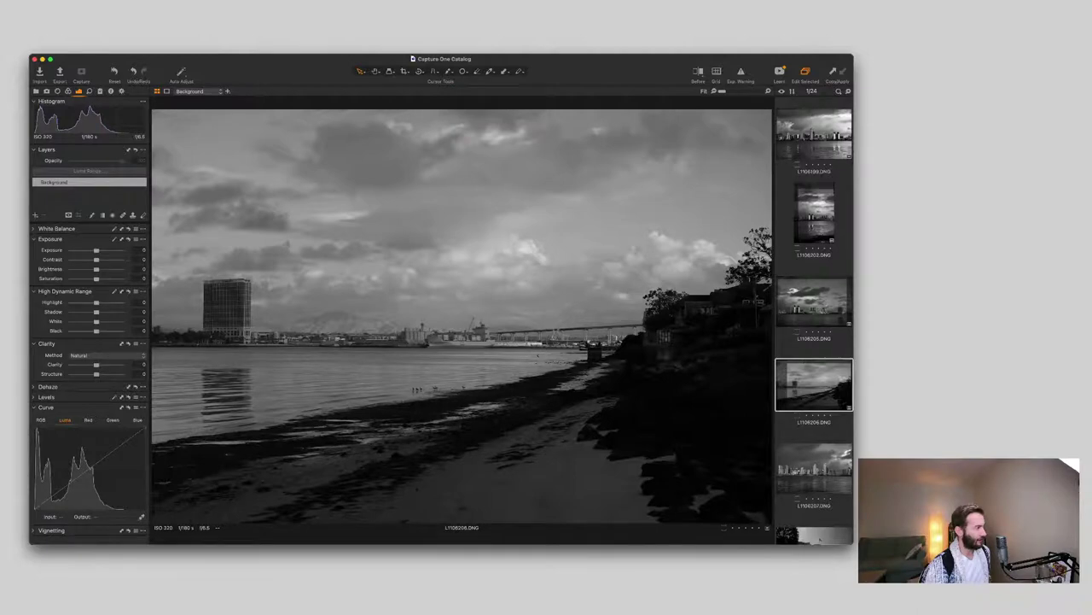
Step: Set the beach photo's exposure to 0.45 and raise Shadow to 69, inspecting the rocks up close
left_click_drag(96, 250, 99, 250)
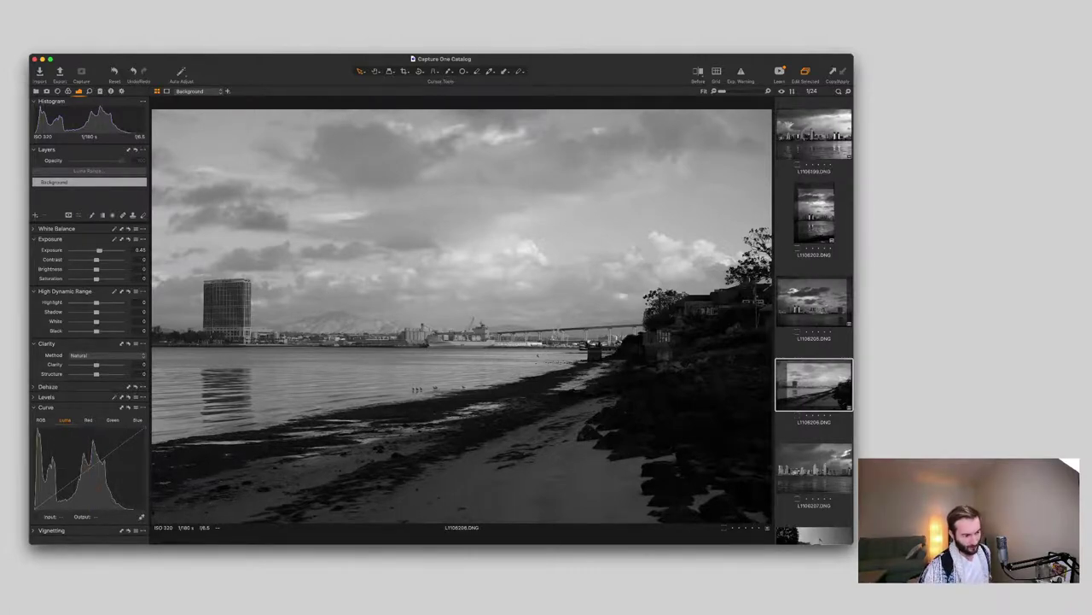
left_click_drag(96, 311, 104, 311)
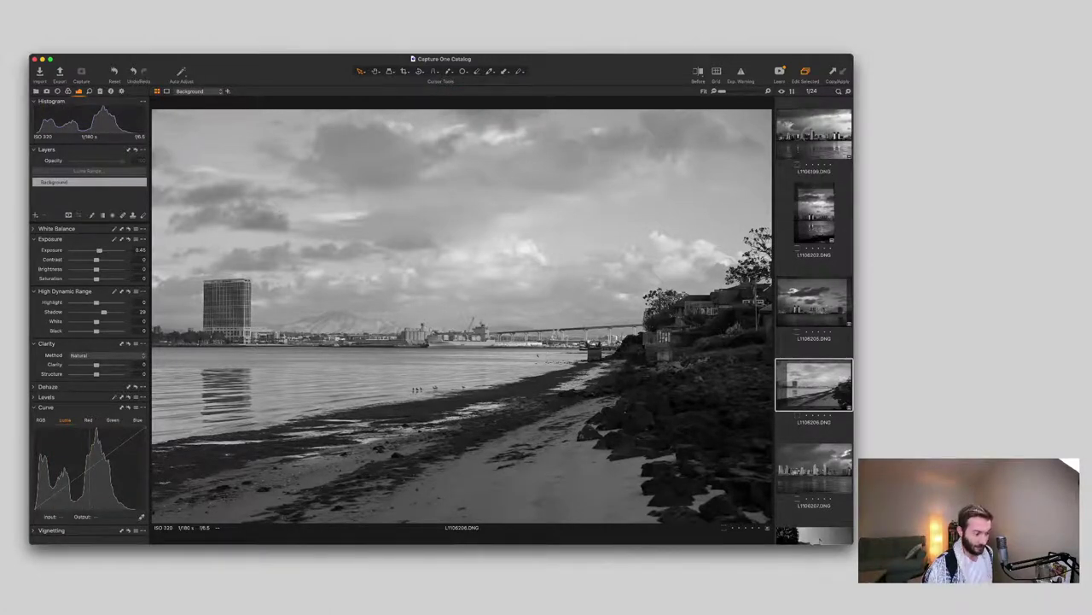
left_click_drag(112, 312, 114, 312)
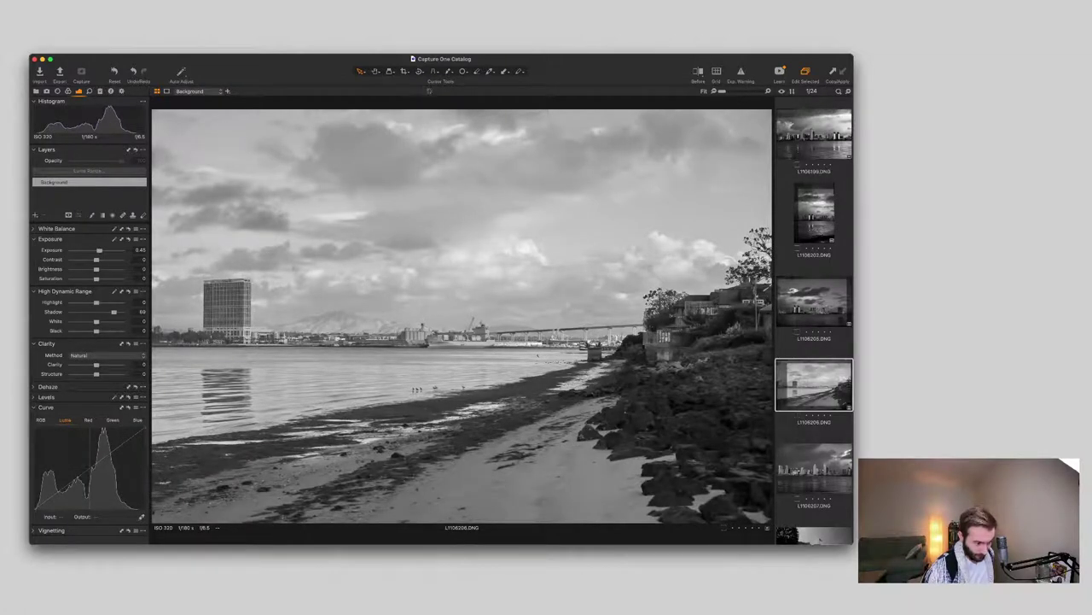
scroll(673, 419, "up", 8)
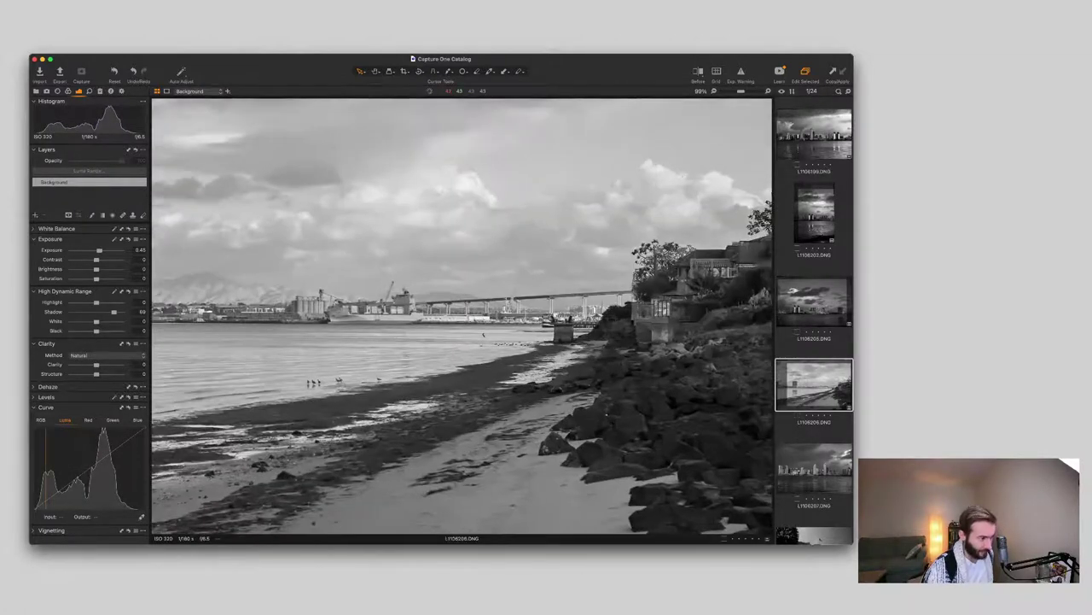
scroll(547, 403, "down", 8)
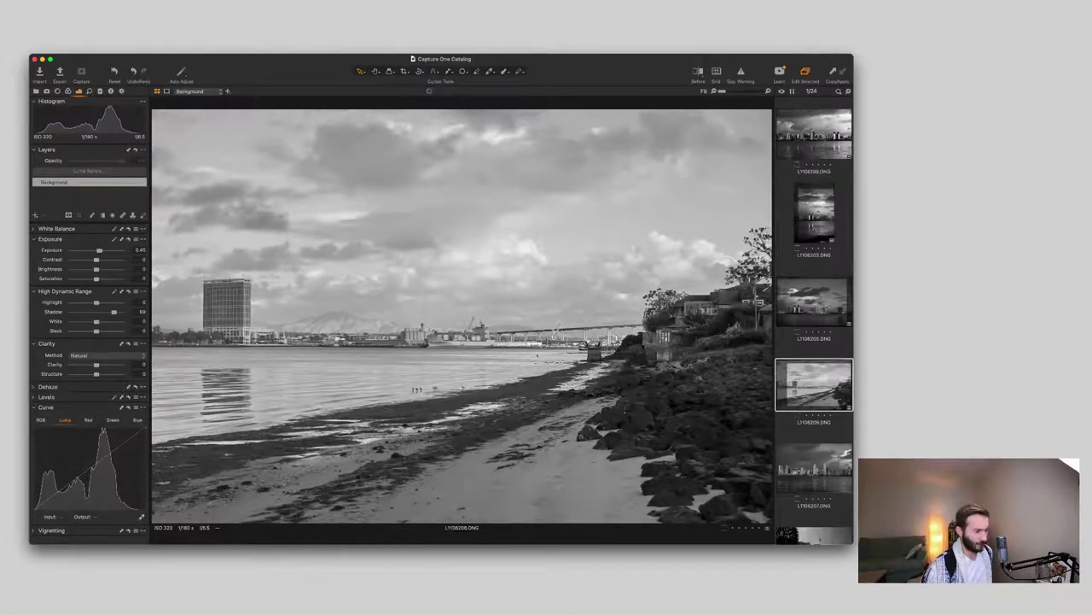
Step: Set High Dynamic Range to Highlight -83, Shadow 31, White 15 and Black -22, with Clarity 17 and Structure 20
left_click_drag(114, 312, 91, 331)
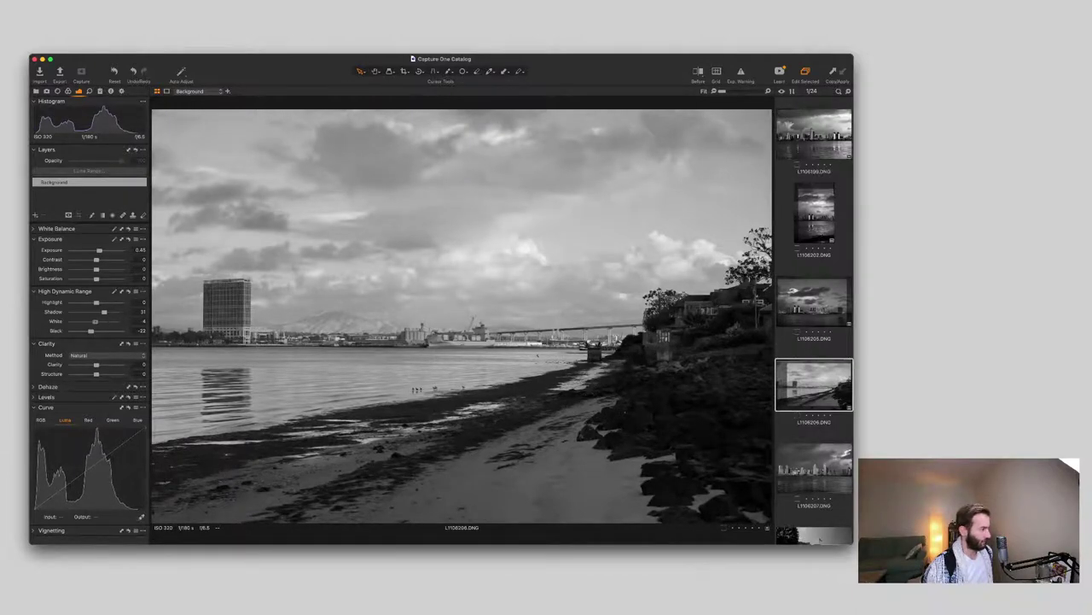
left_click_drag(95, 322, 74, 302)
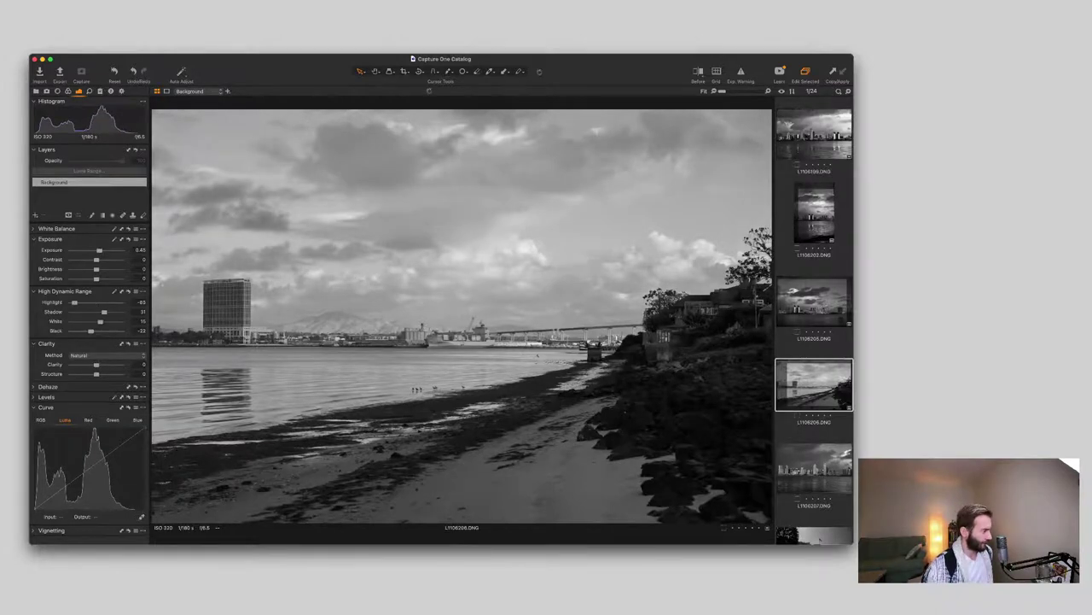
left_click_drag(97, 365, 101, 365)
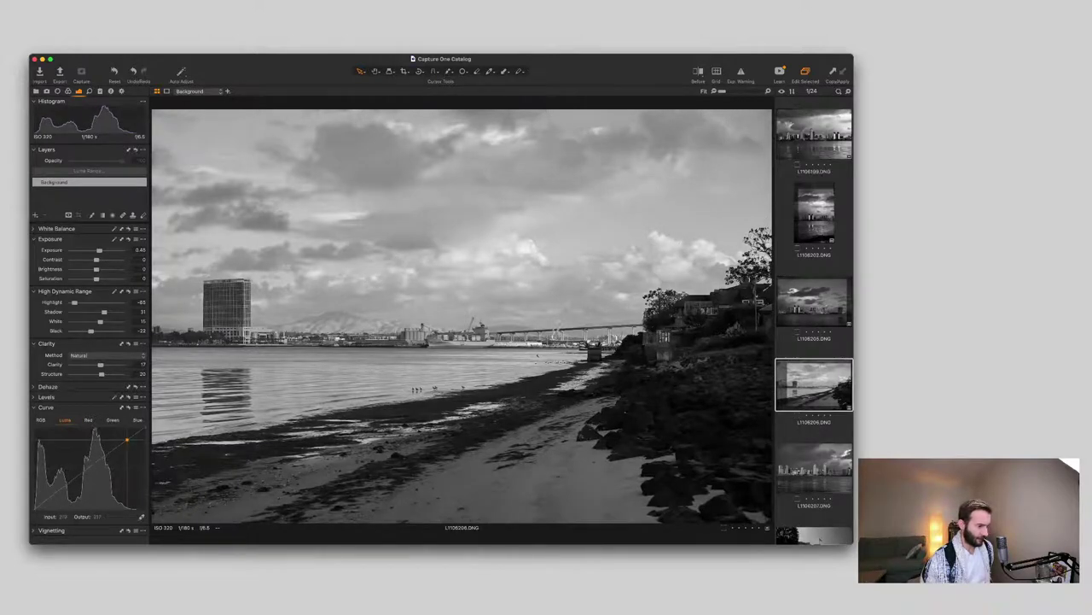
Step: Shape the background layer's Luma curve by adjusting points in the highlights, midtones and shadows
left_click_drag(127, 439, 128, 441)
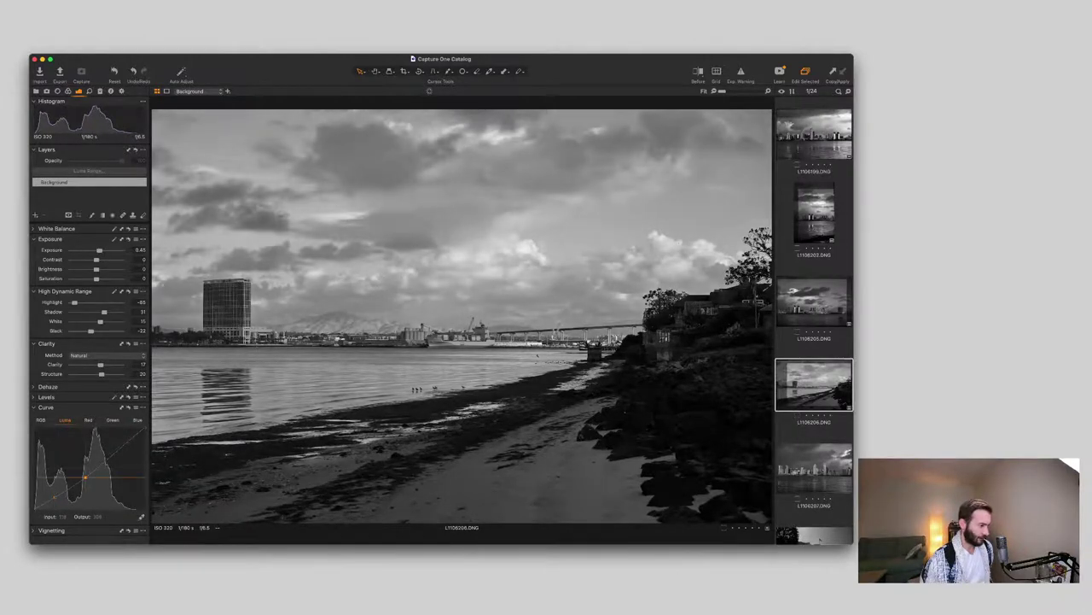
left_click_drag(83, 477, 83, 477)
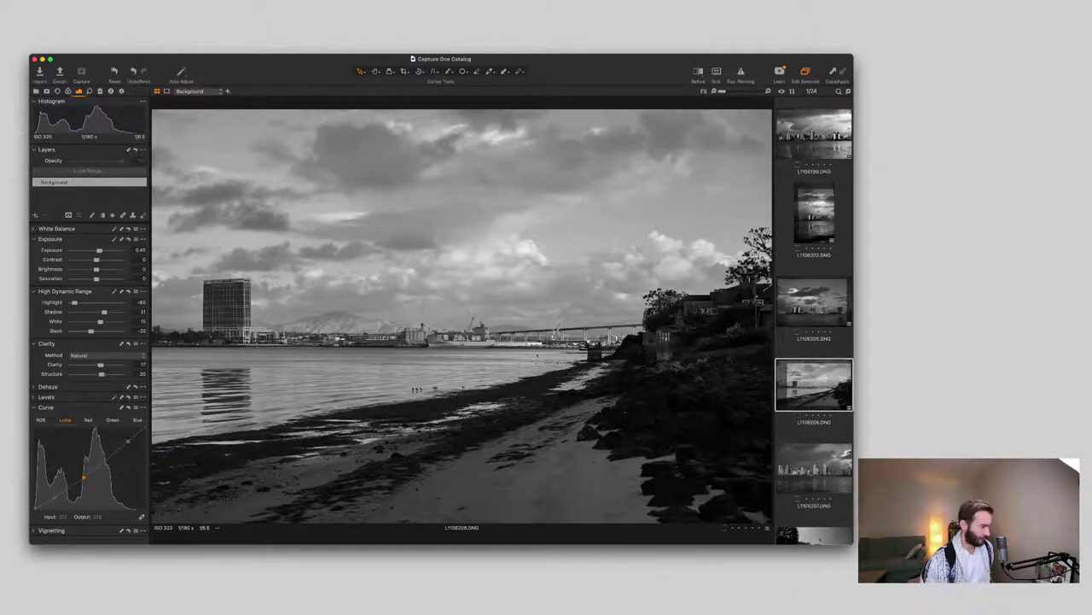
left_click_drag(128, 441, 126, 438)
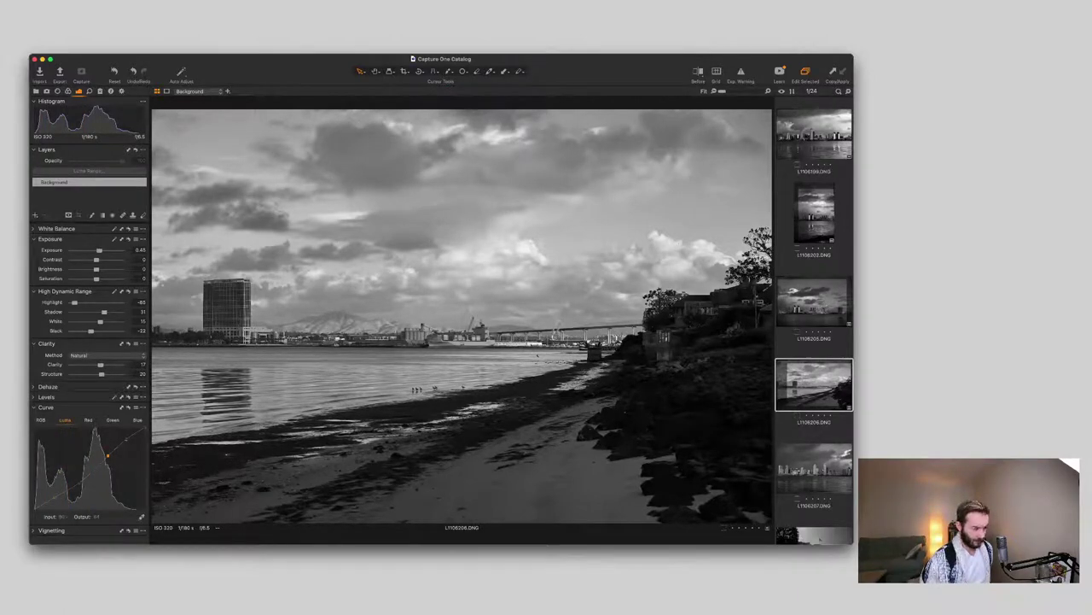
left_click_drag(55, 497, 54, 495)
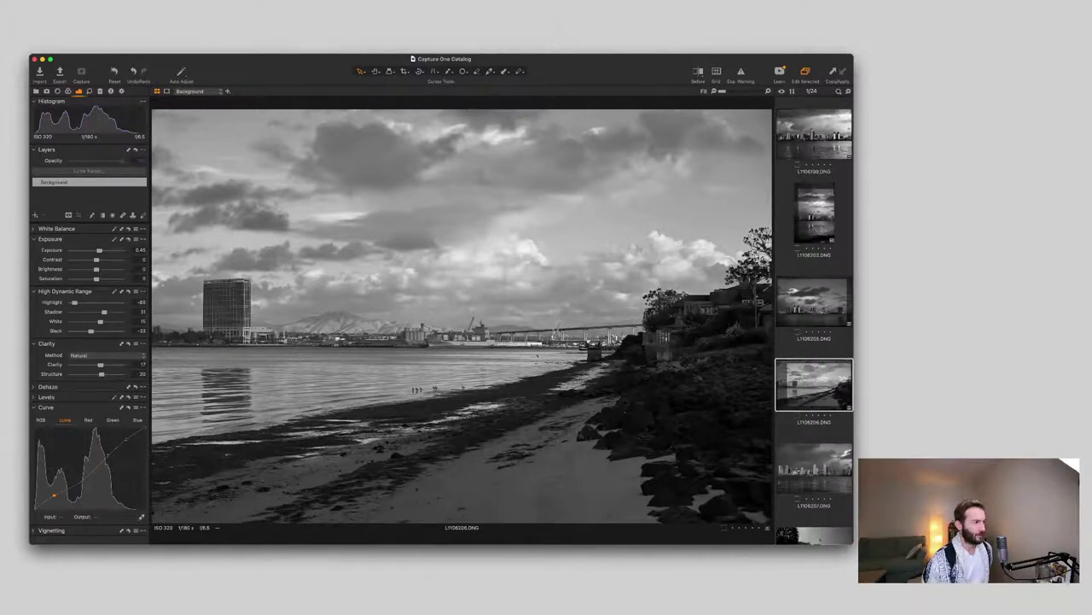
Step: Add an adjustment layer with a linear gradient mask over the sky fading out below the horizon, and hide the mask overlay
left_click(35, 215)
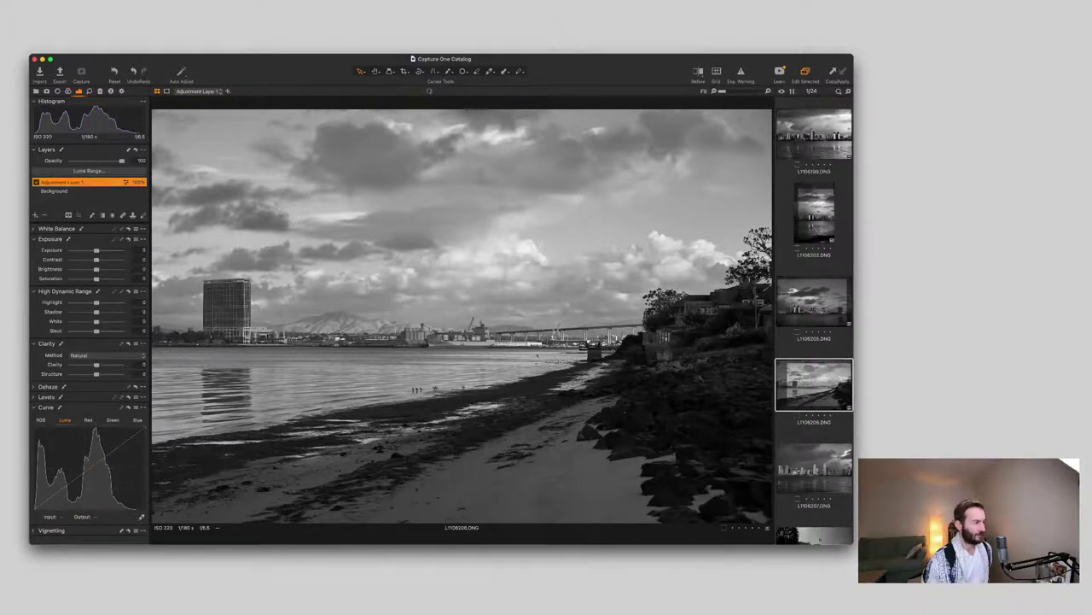
key("b")
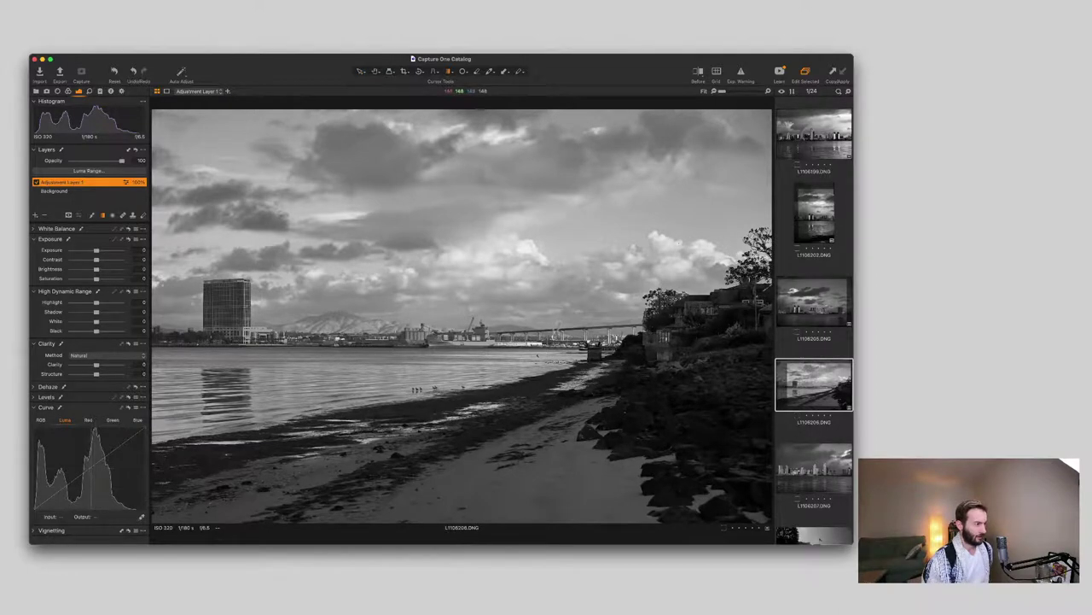
left_click_drag(429, 112, 444, 366)
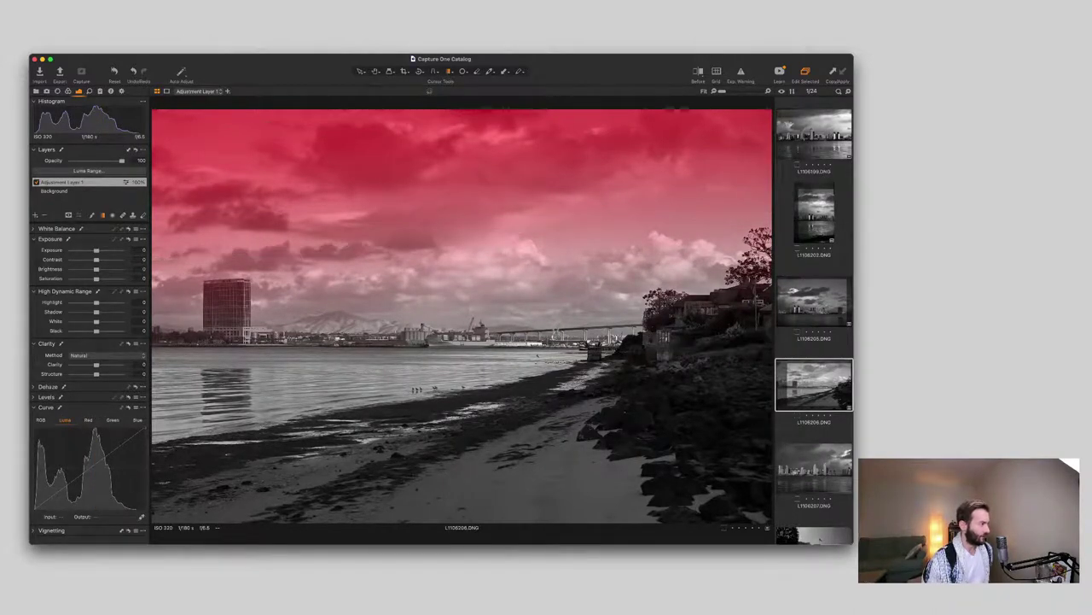
key("m")
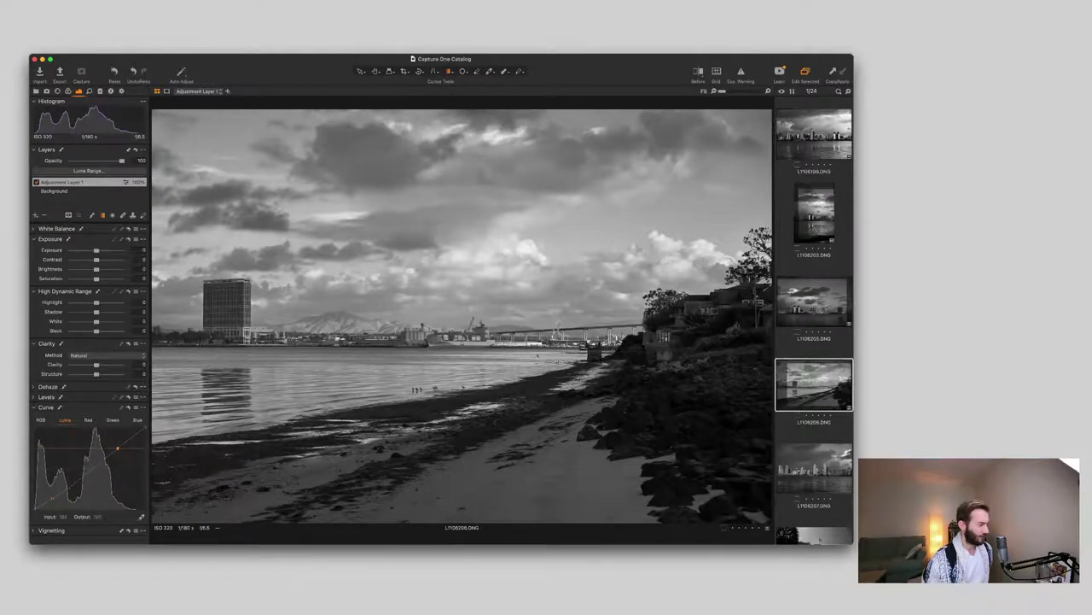
Step: Shape the sky layer's Luma curve by lowering the shadows, anchoring the midtones and slightly lifting the highlights
left_click_drag(53, 499, 54, 497)
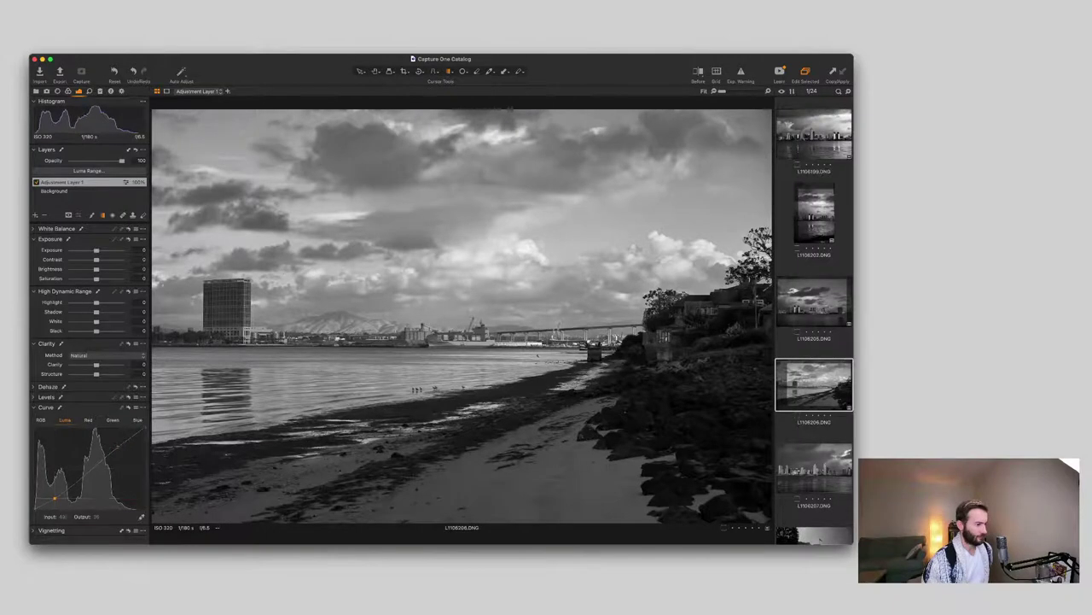
left_click(83, 479)
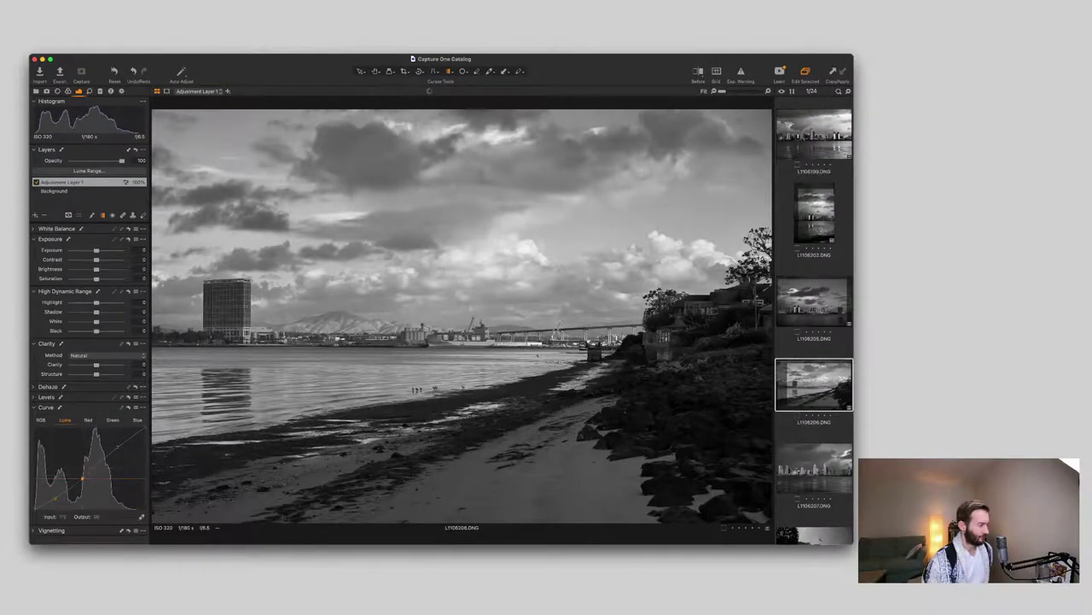
left_click_drag(83, 478, 82, 475)
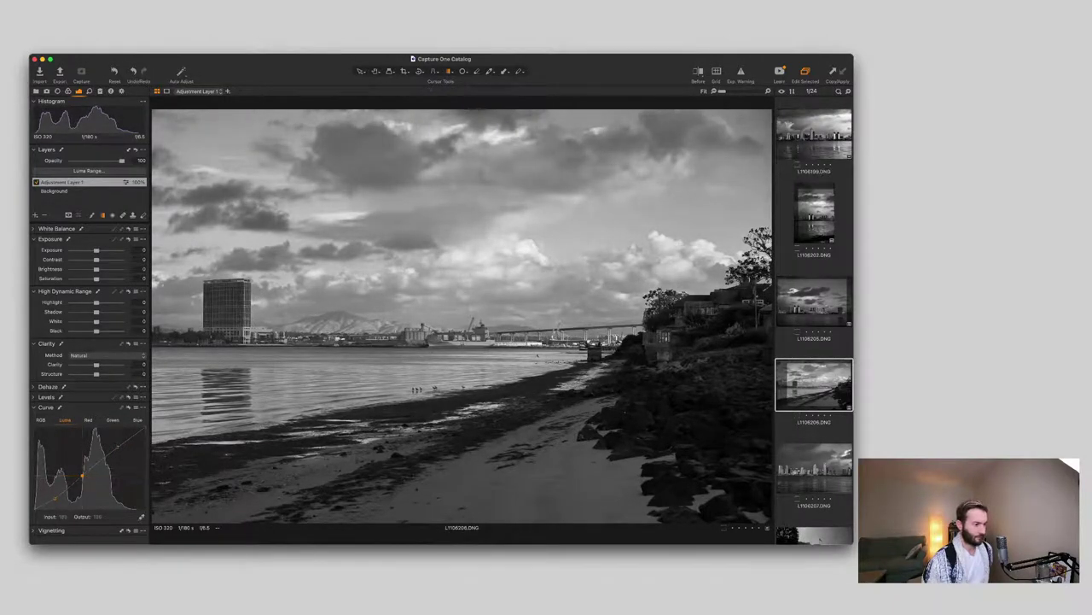
left_click(117, 445)
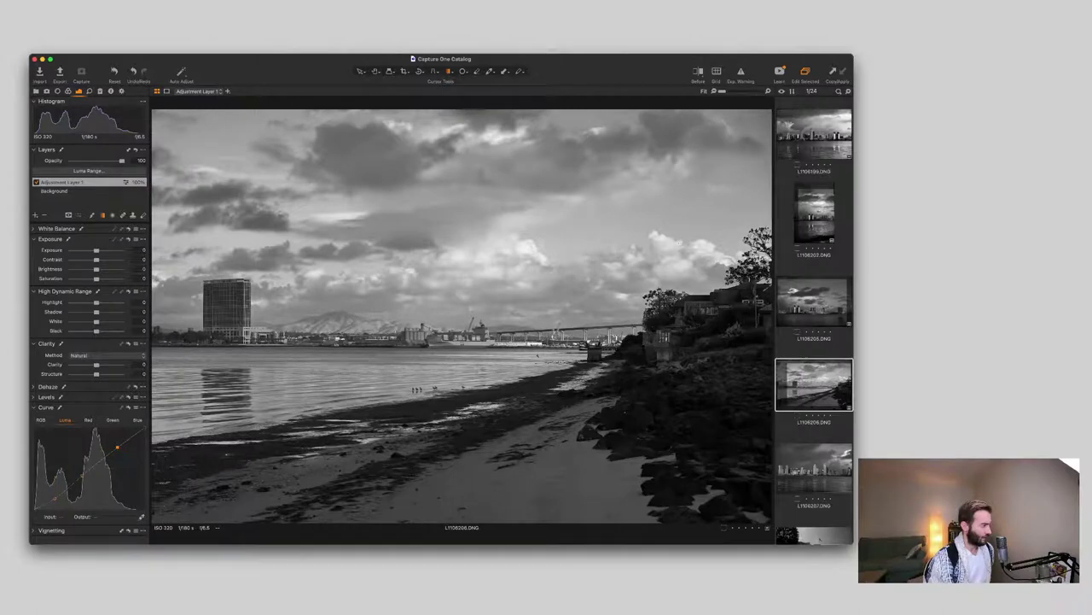
Step: Set the sky layer's Highlight to -33, Contrast to 6 and Black to -11
left_click_drag(97, 302, 88, 302)
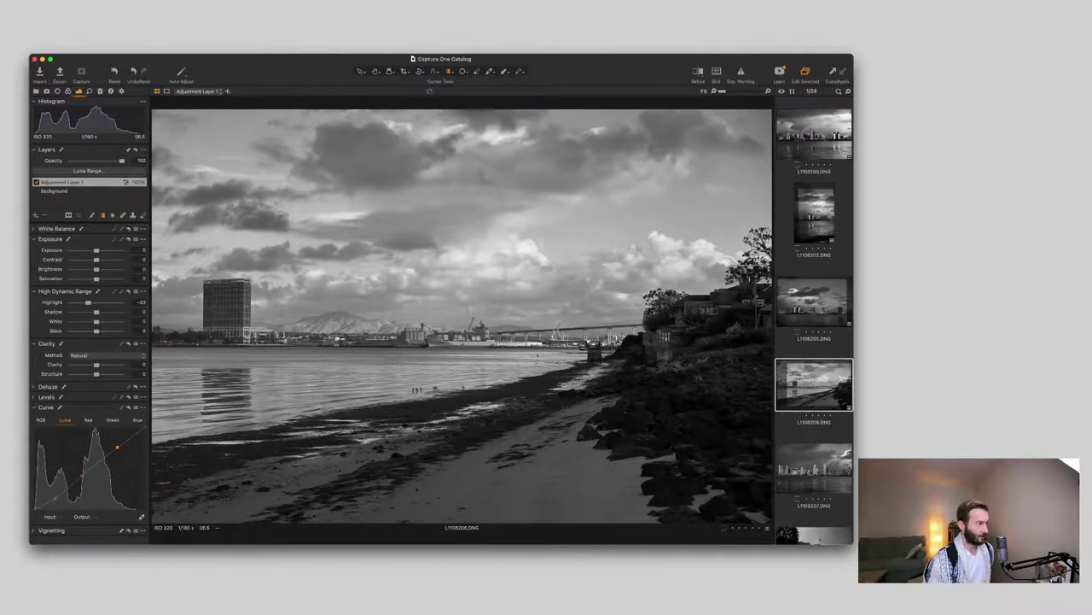
left_click_drag(96, 259, 103, 260)
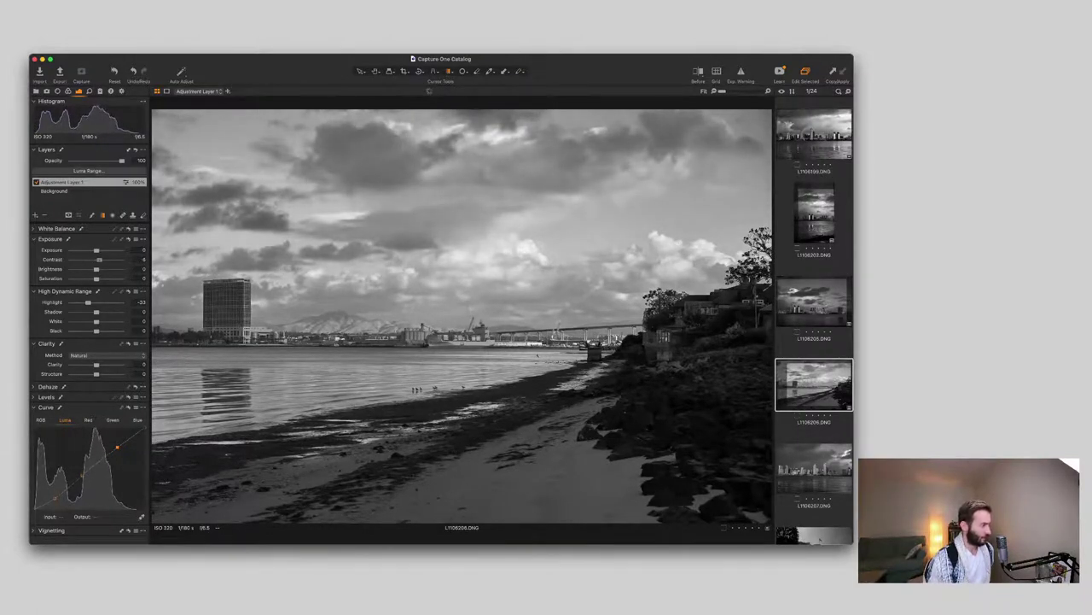
left_click_drag(96, 331, 93, 331)
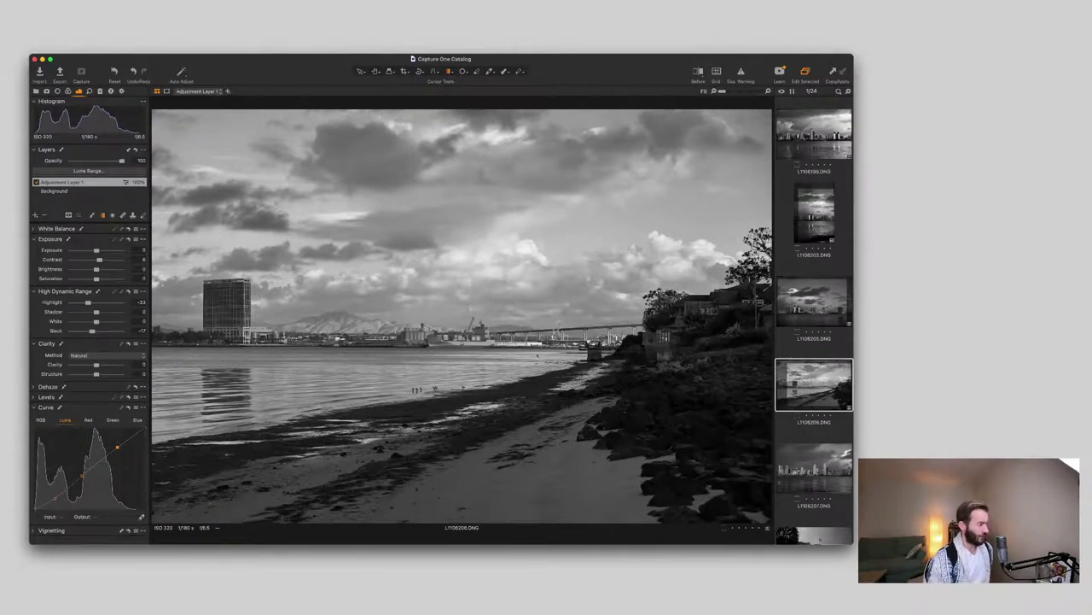
left_click_drag(92, 331, 95, 331)
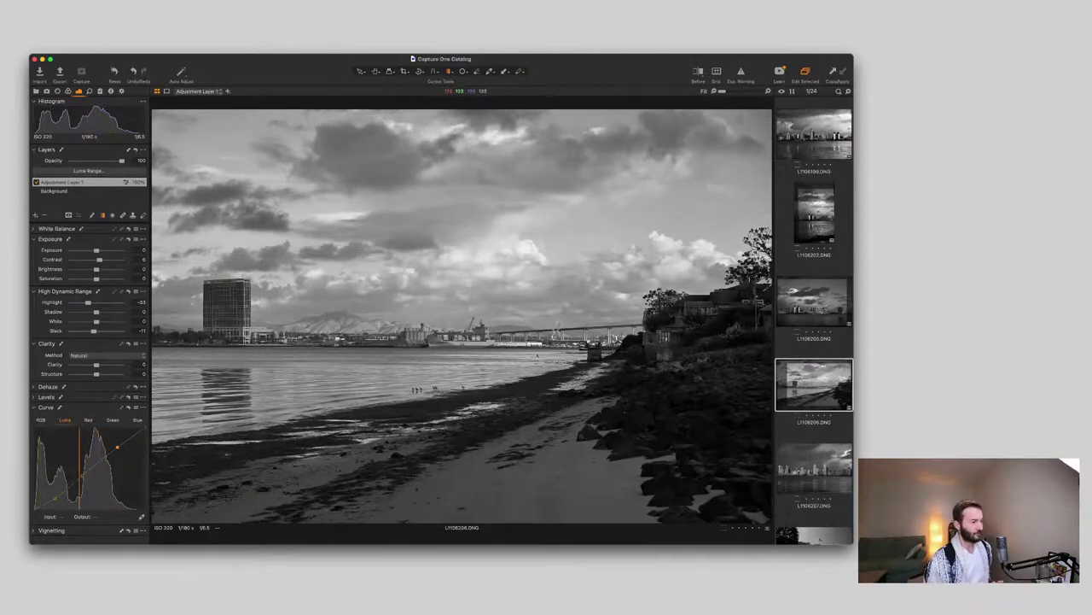
Step: Add a second adjustment layer with a diagonal linear gradient mask over the rocky foreground, and hide the mask overlay
left_click_drag(753, 301, 752, 258)
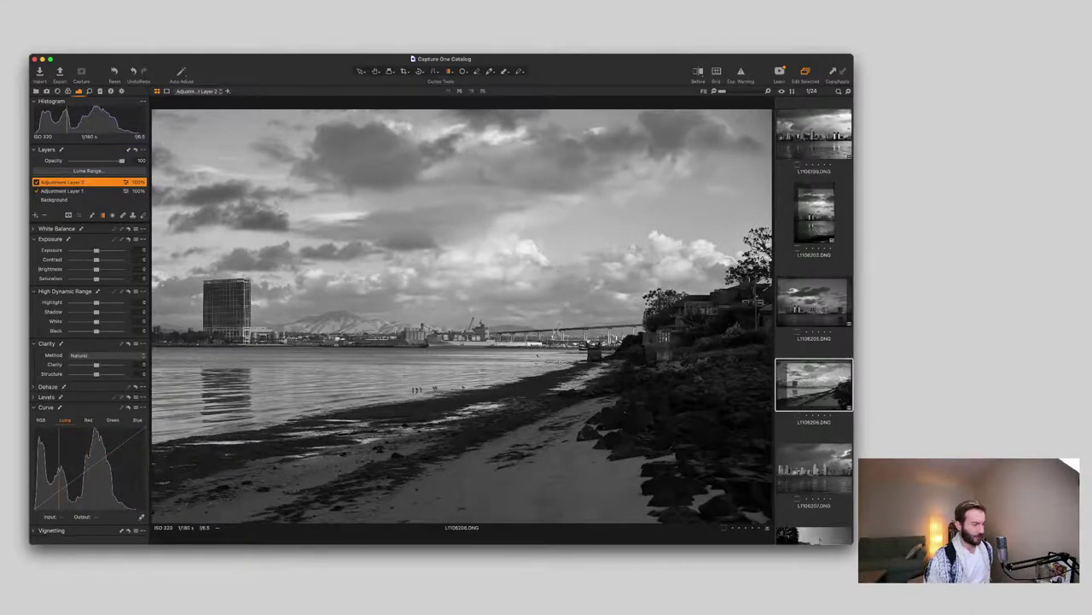
mouse_move(768, 520)
left_mouse_down()
mouse_move(303, 414)
mouse_move(306, 334)
mouse_move(482, 286)
mouse_move(542, 301)
mouse_move(234, 298)
mouse_move(536, 349)
mouse_move(499, 397)
mouse_move(576, 317)
mouse_move(677, 284)
mouse_move(676, 247)
mouse_move(640, 198)
mouse_move(651, 190)
left_mouse_up()
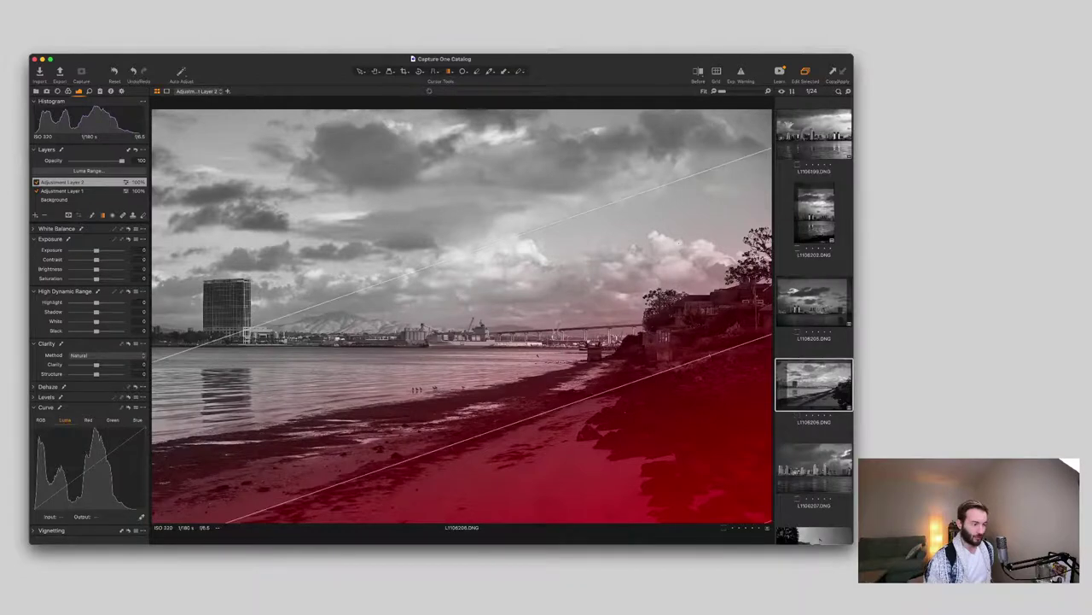
key("m")
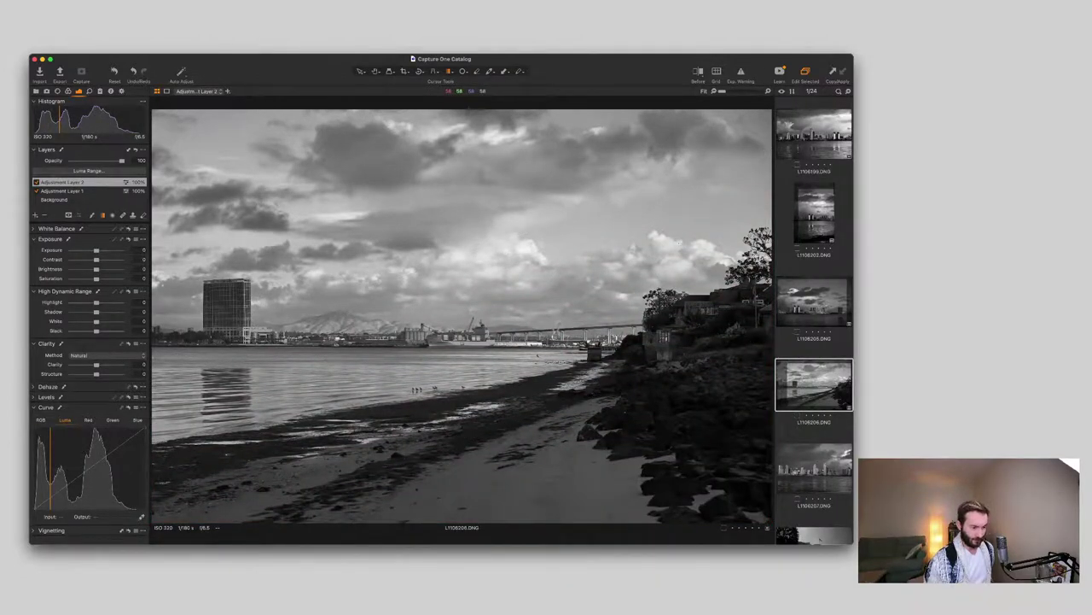
Step: Set the foreground layer's Clarity to 27, Structure to 12 and Shadow to 17
left_click_drag(96, 374, 104, 364)
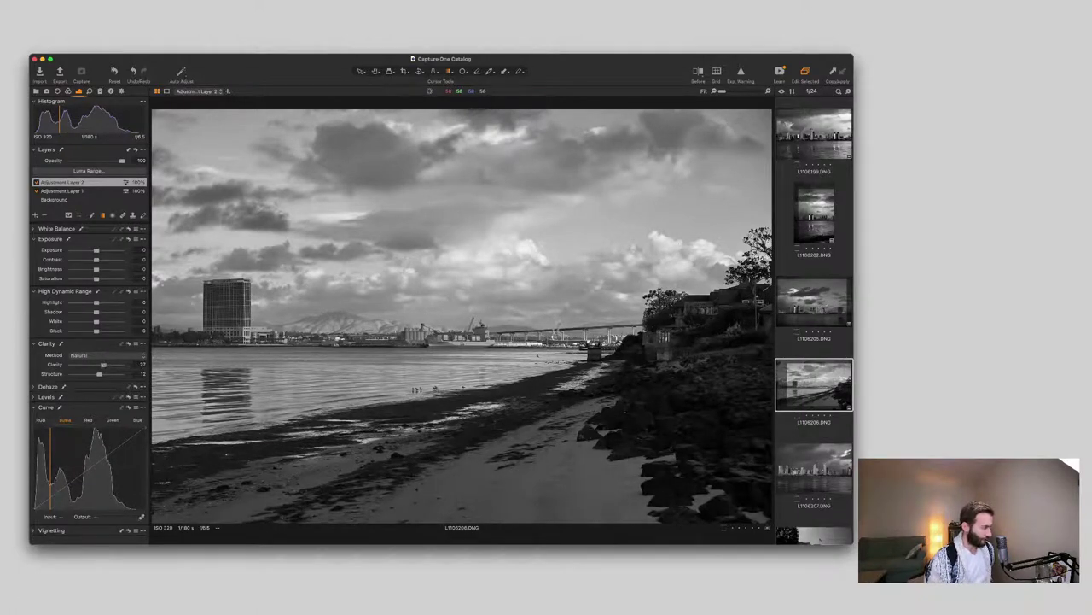
key("b")
left_click_drag(96, 312, 101, 312)
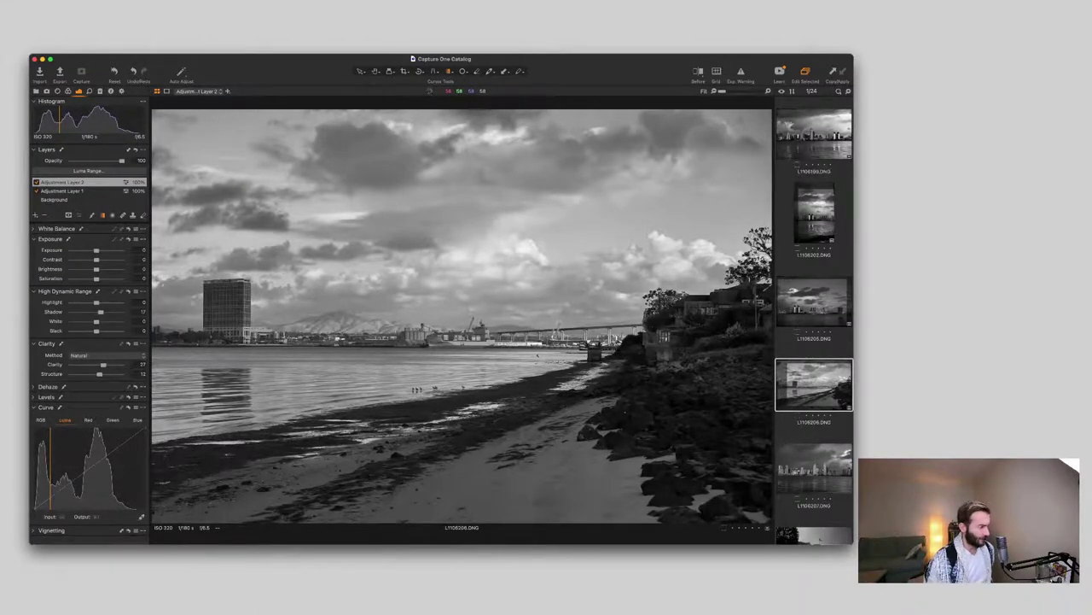
Step: Adjust the foreground layer's Luma curve in the shadows and highlights, set Black to -17 and raise Exposure slightly
left_click_drag(50, 498, 50, 497)
left_click(117, 444)
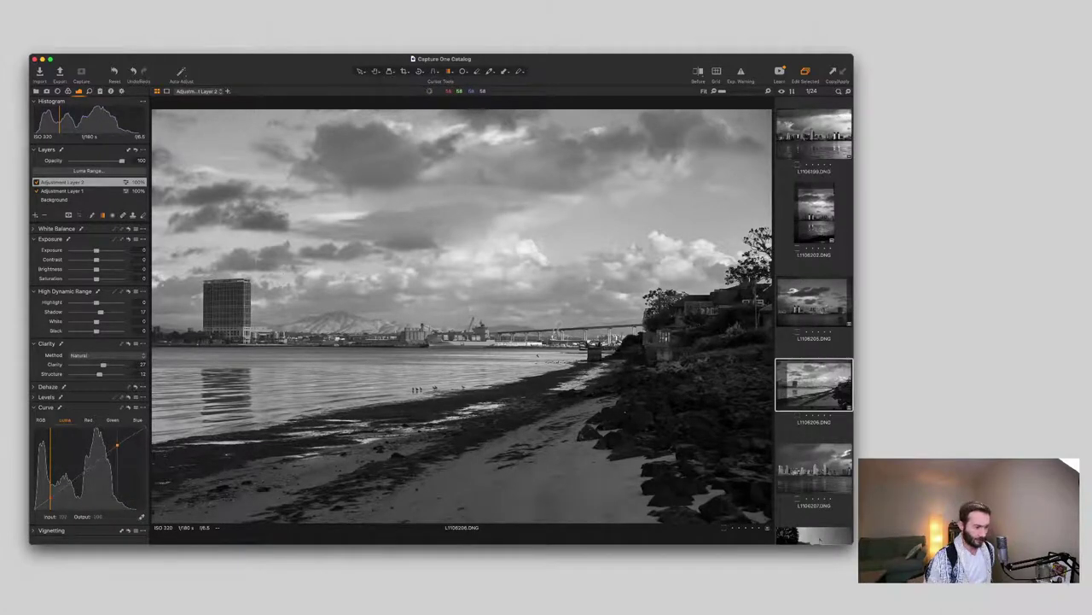
left_click_drag(50, 497, 52, 495)
scroll(668, 410, "up", 5)
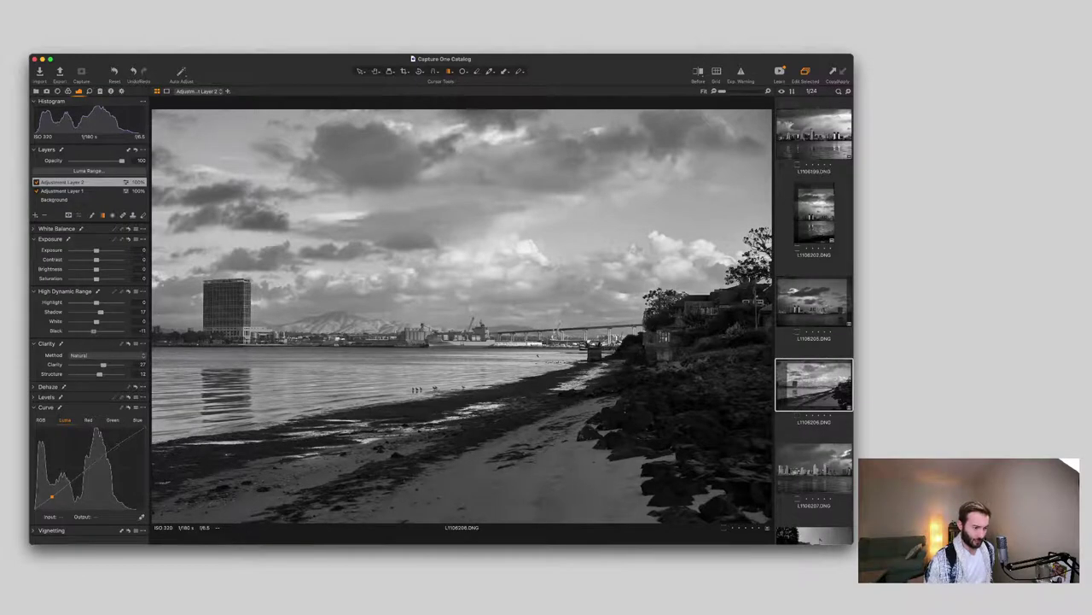
left_click_drag(94, 331, 91, 331)
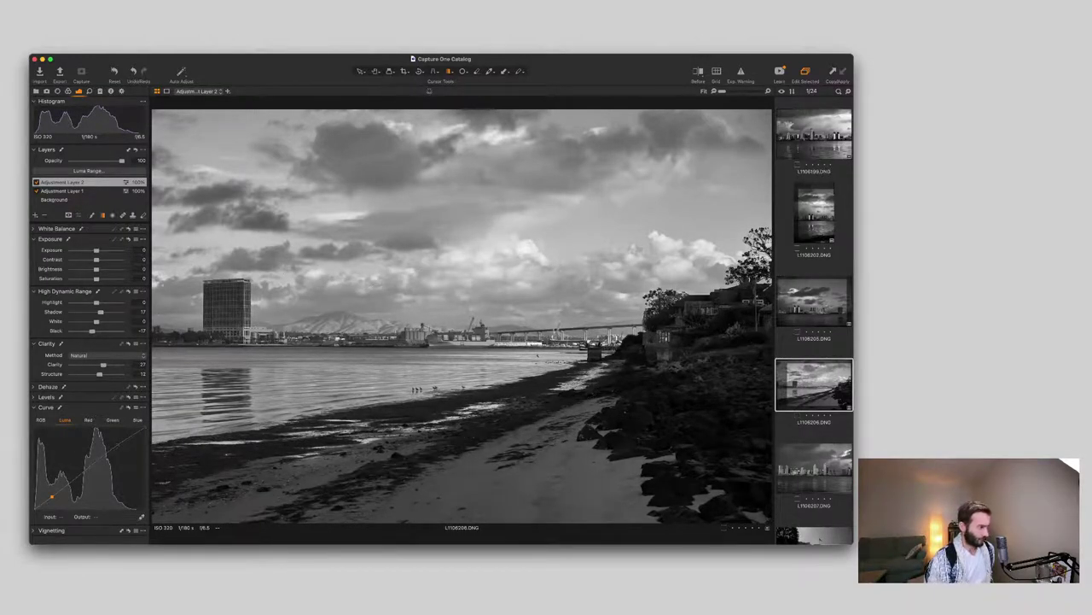
left_click_drag(96, 250, 99, 250)
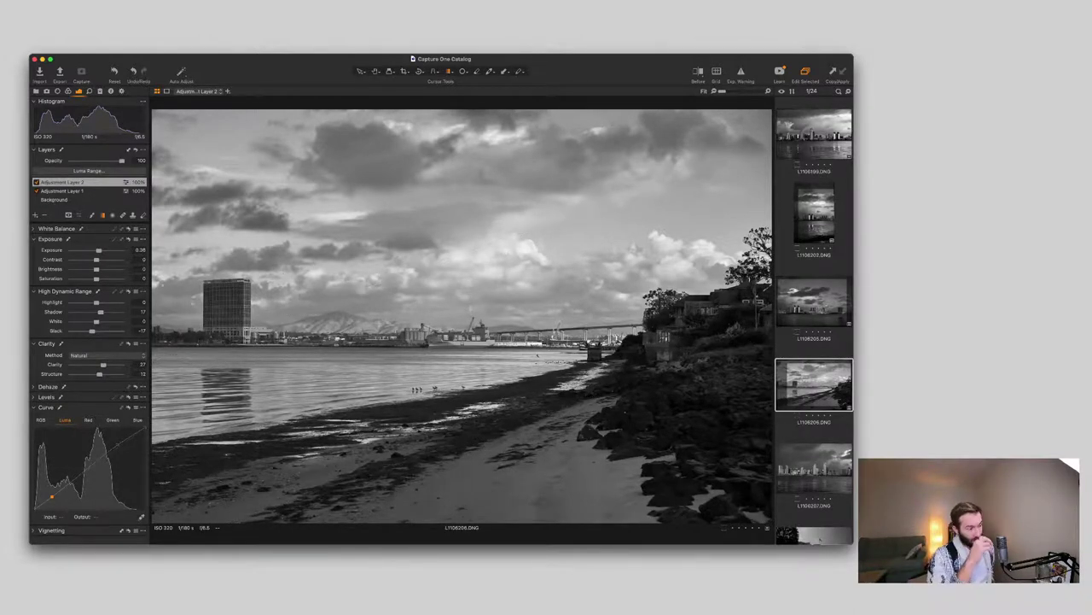
Step: Add a third adjustment layer and brush its mask over the distant mountain on the horizon
left_click(35, 215)
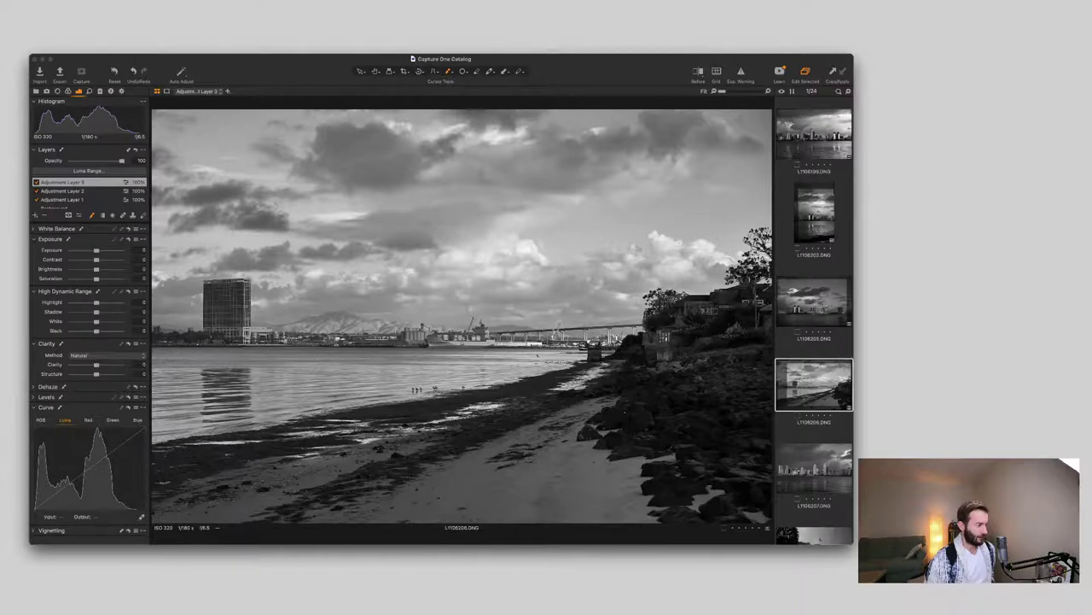
key("super+Tab")
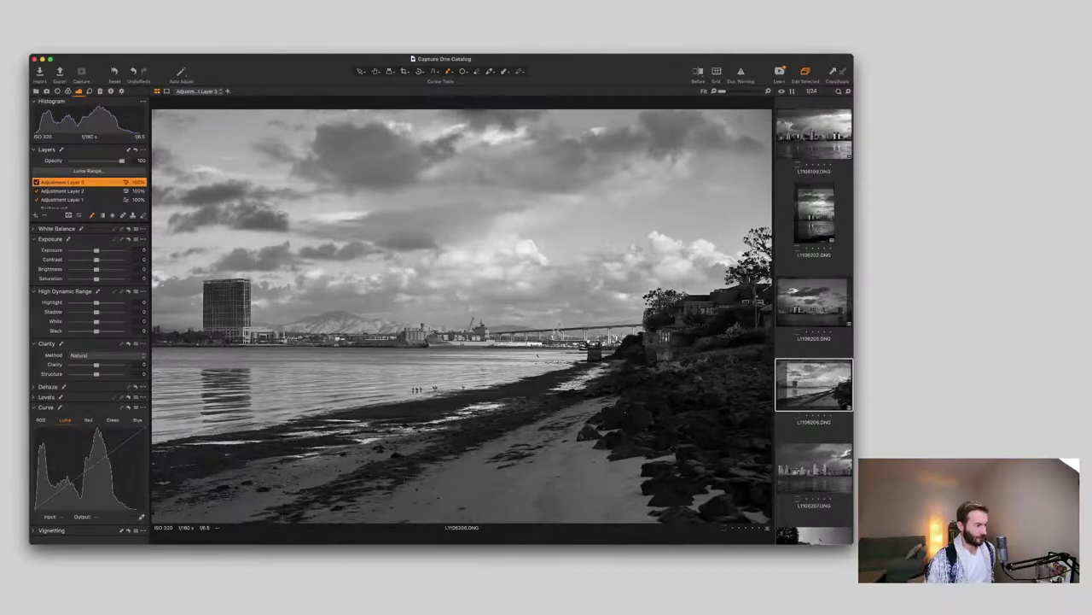
left_click(89, 171)
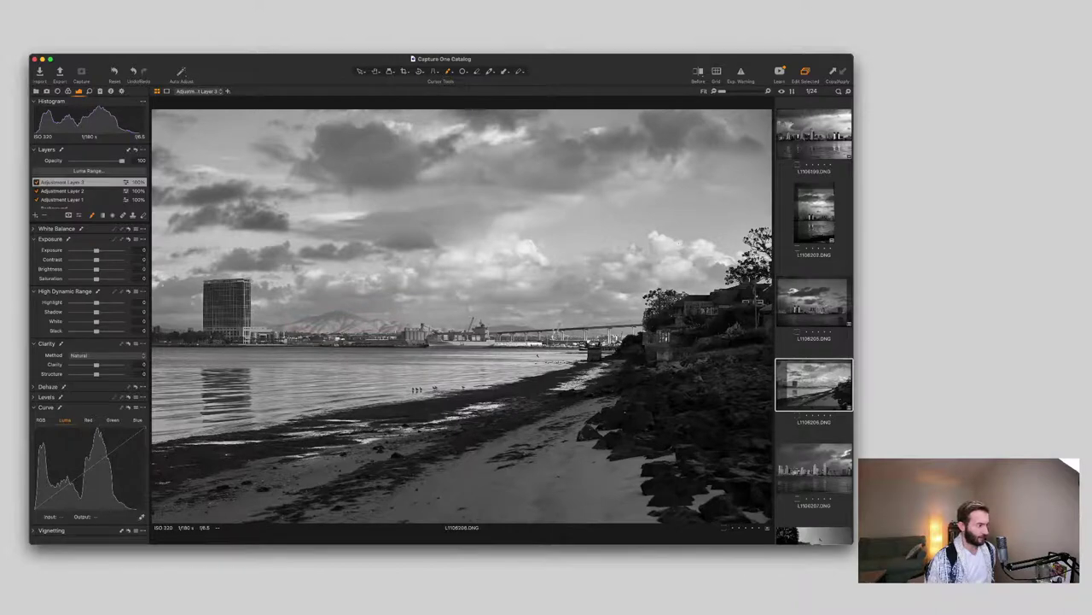
left_click_drag(328, 322, 374, 323)
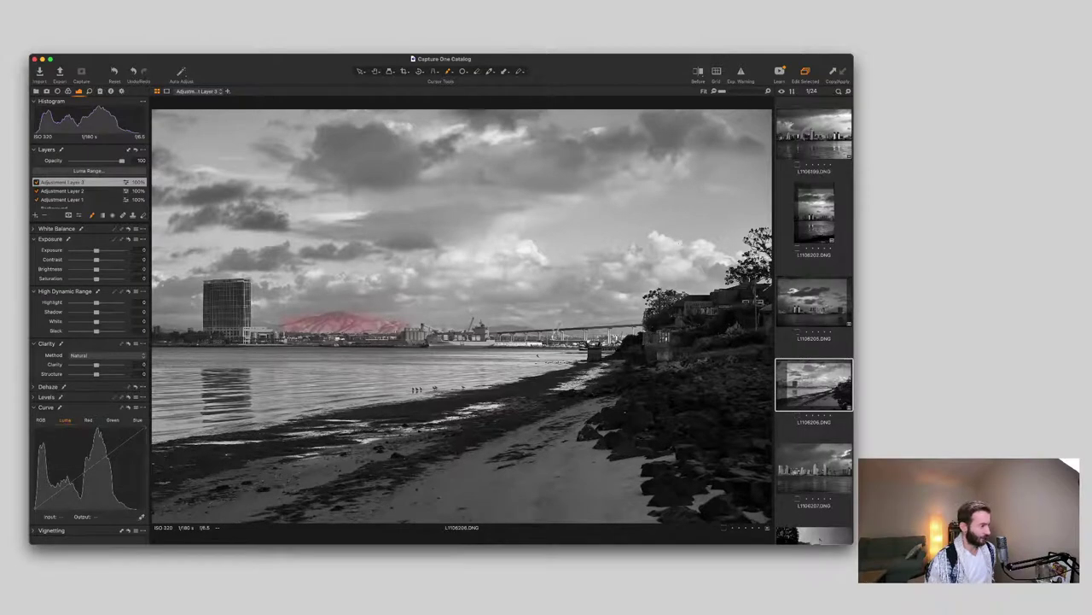
Step: Set the mountain layer's Black to -42 and Exposure to 0.65, and add contrast with shadow and highlight points on its Luma curve
left_click_drag(96, 331, 85, 331)
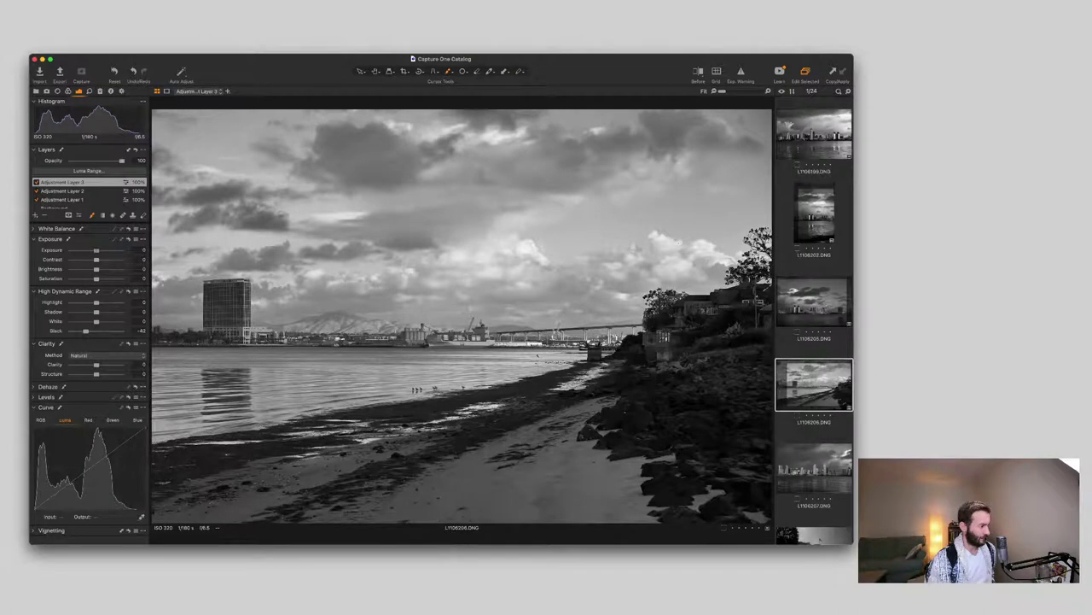
left_click_drag(96, 250, 101, 250)
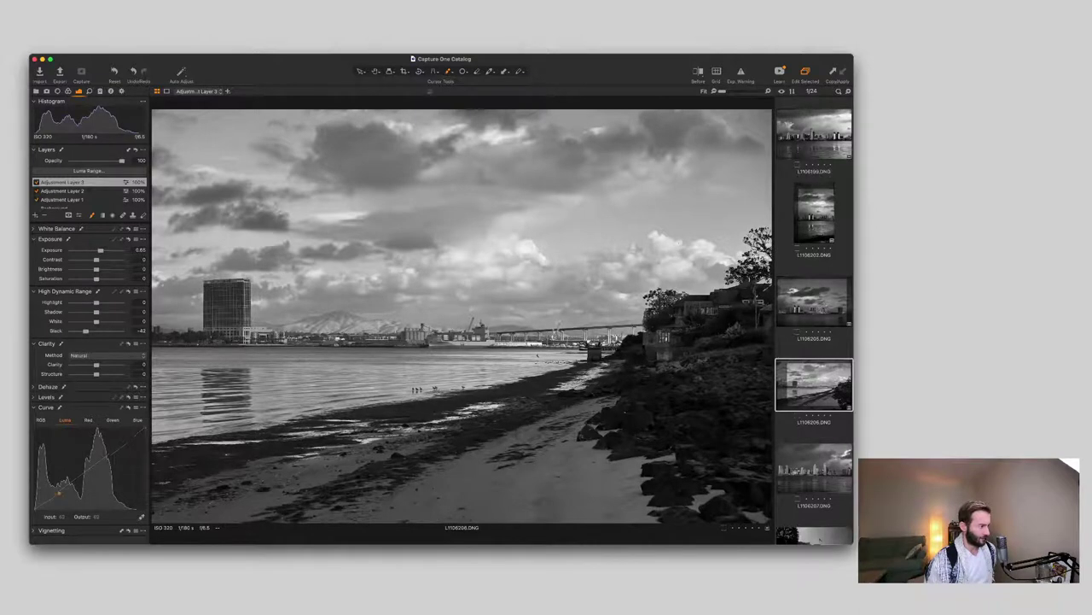
left_click_drag(61, 489, 62, 493)
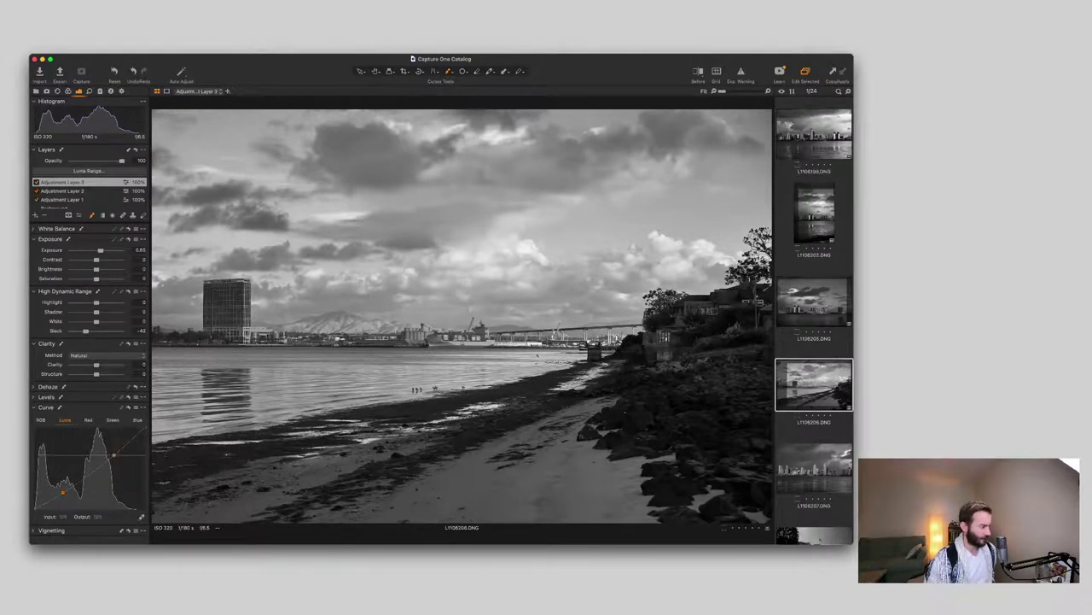
left_click(112, 453)
left_click_drag(112, 453, 111, 448)
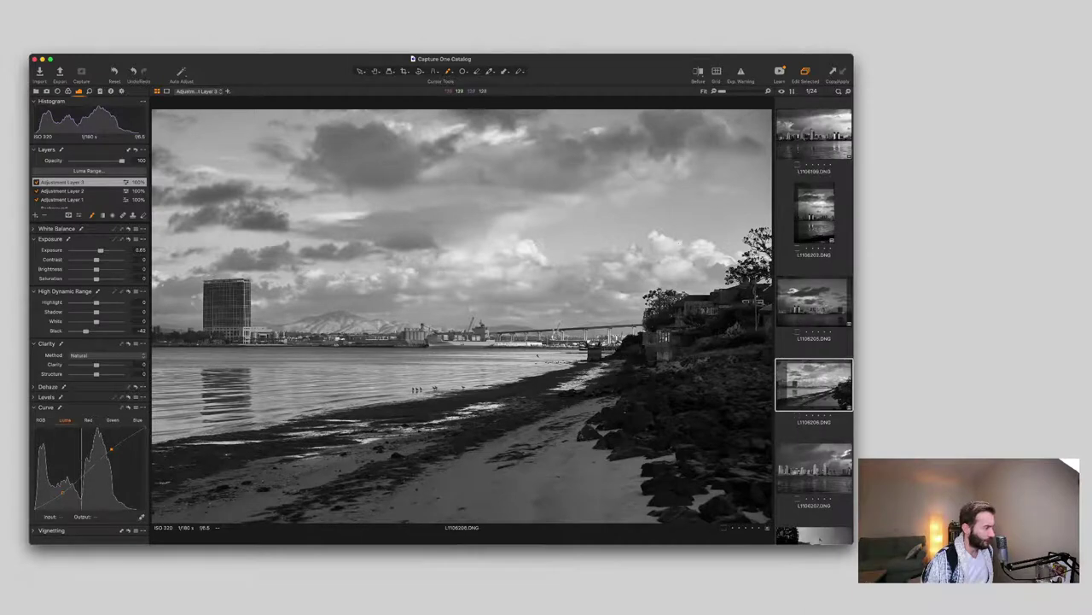
Step: Check the mountain layer's effect by switching the layer off and on and toggling its mask overlay
key("m")
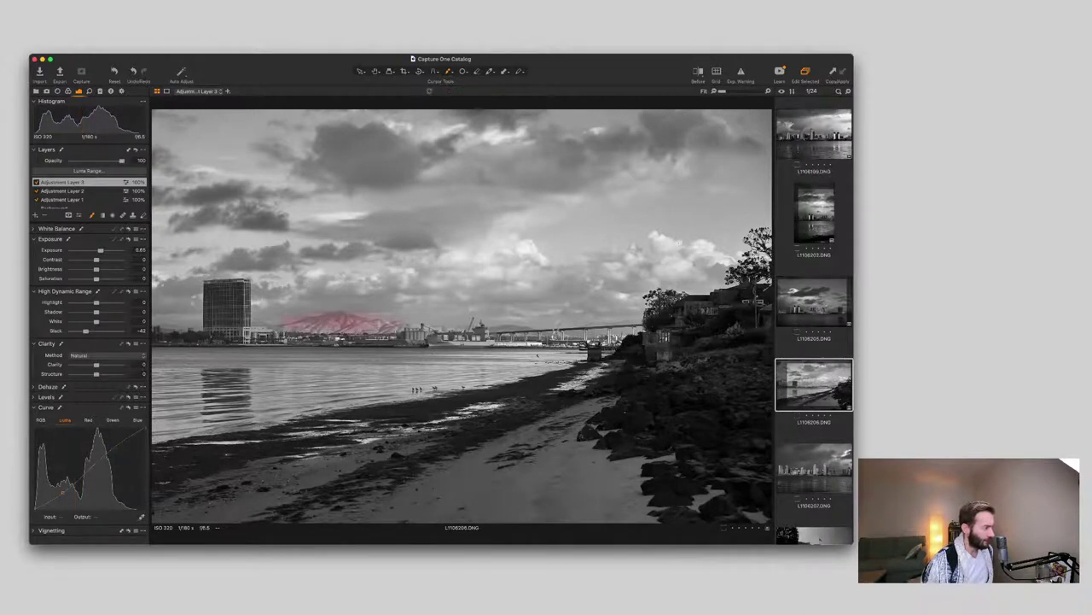
left_click(37, 182)
left_click(36, 182)
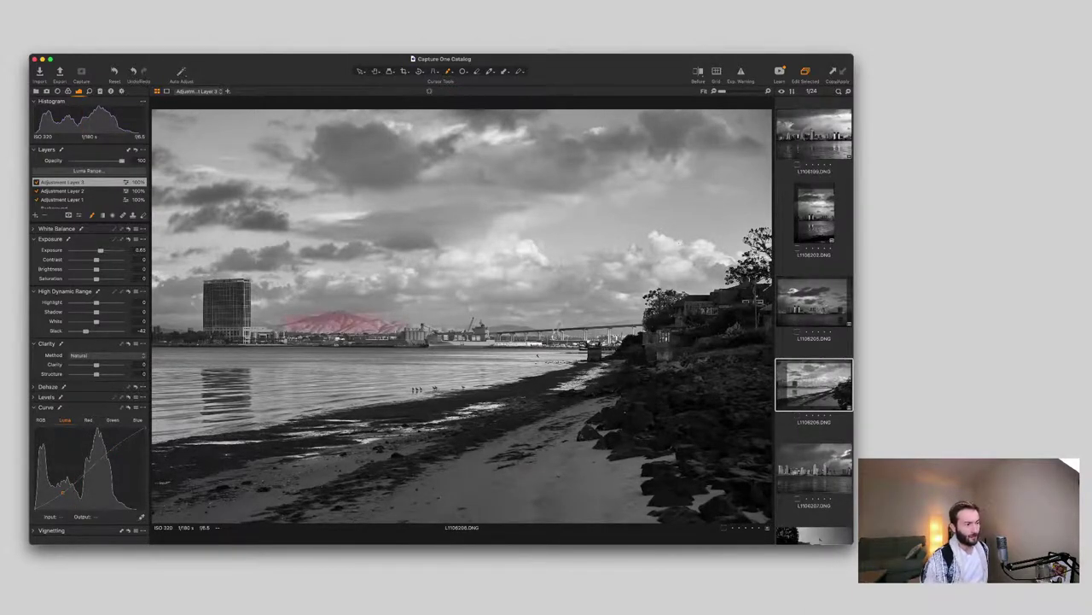
key("m")
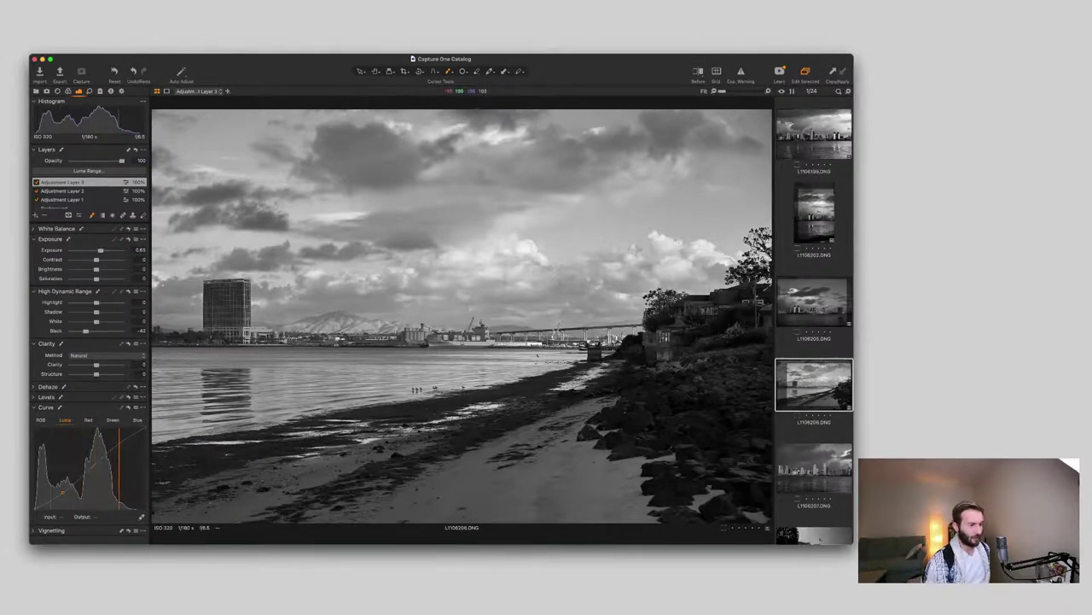
key("m")
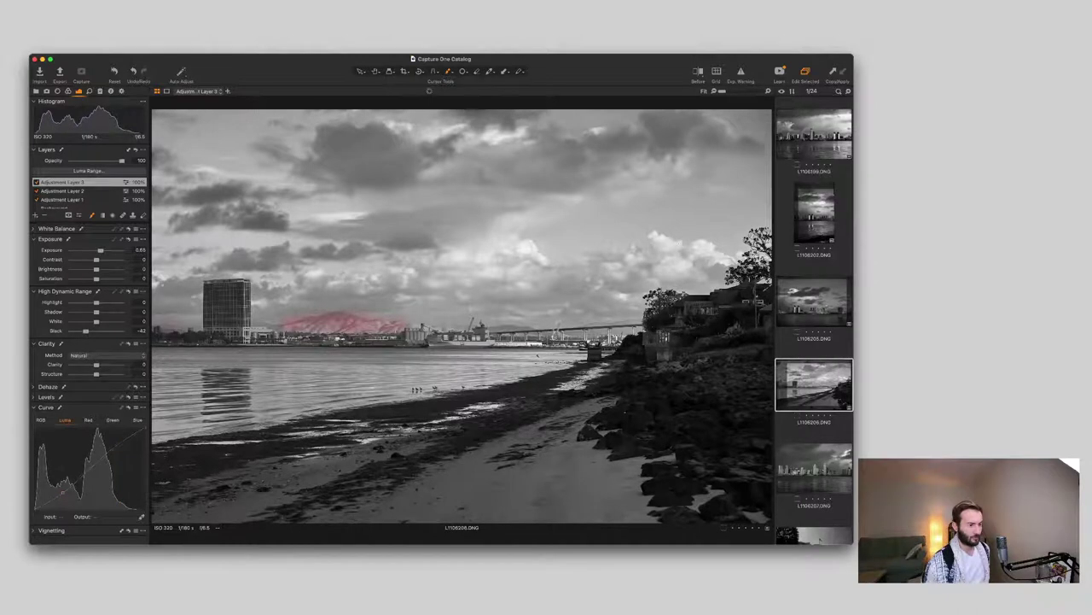
key("m")
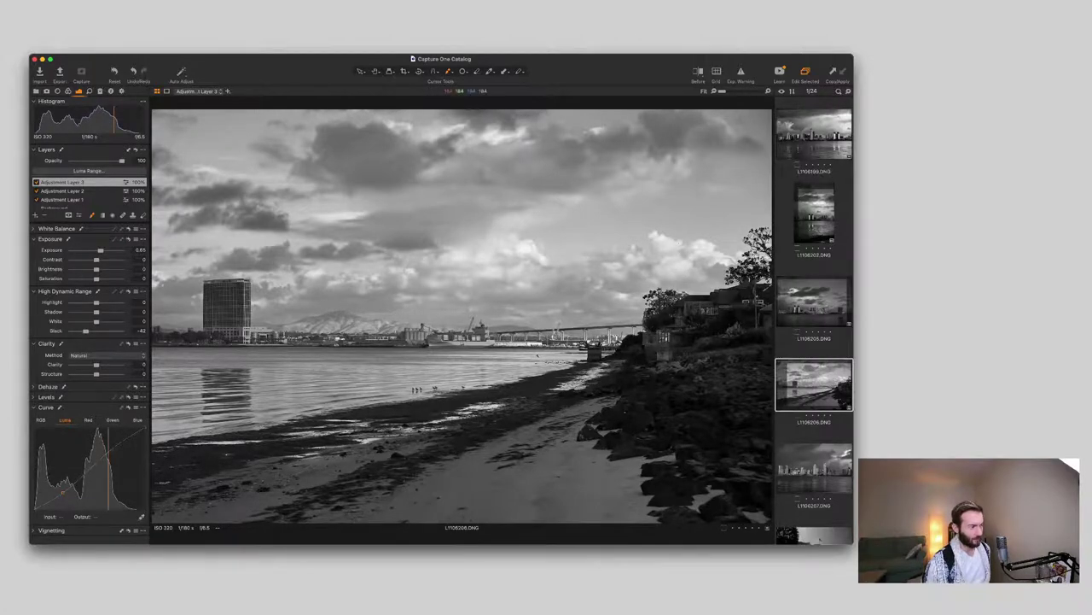
Step: Extend the third layer's brushed mask over the bright clouds above the horizon, checking coverage with the mask overlay
key("m")
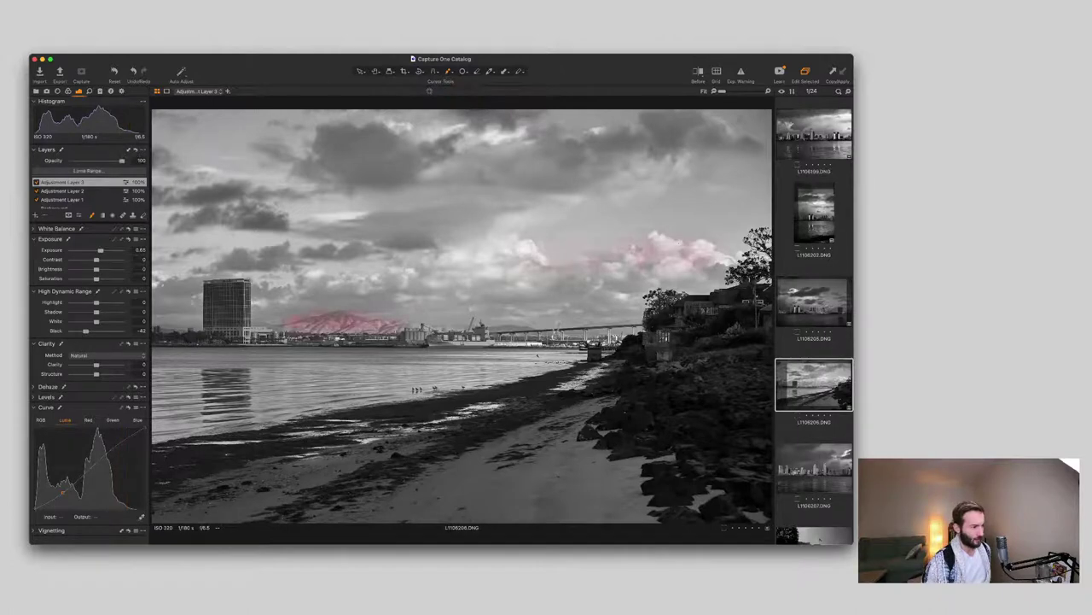
key("m")
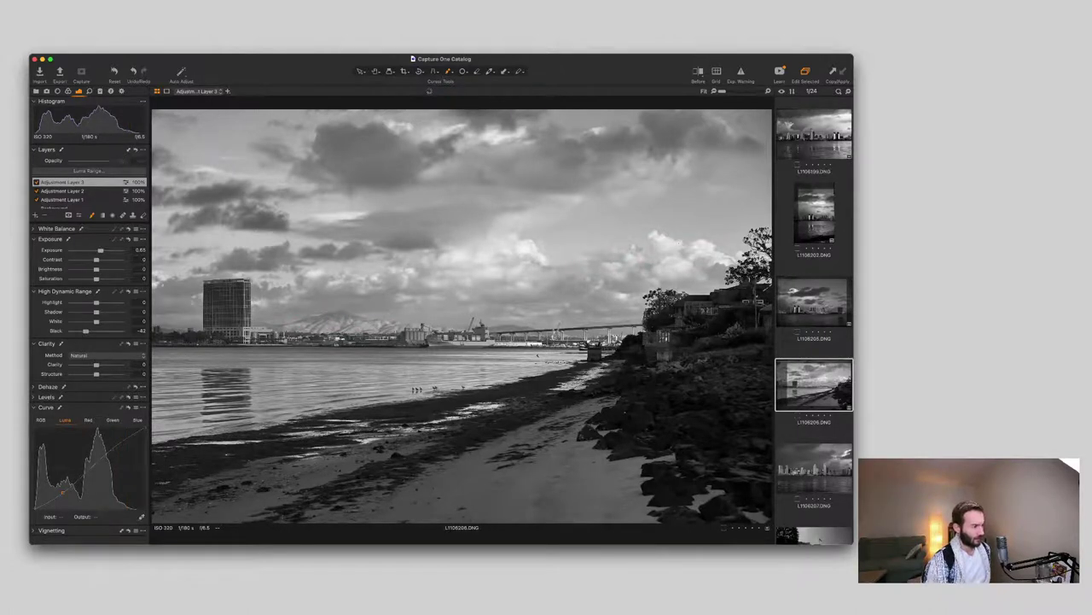
key("m")
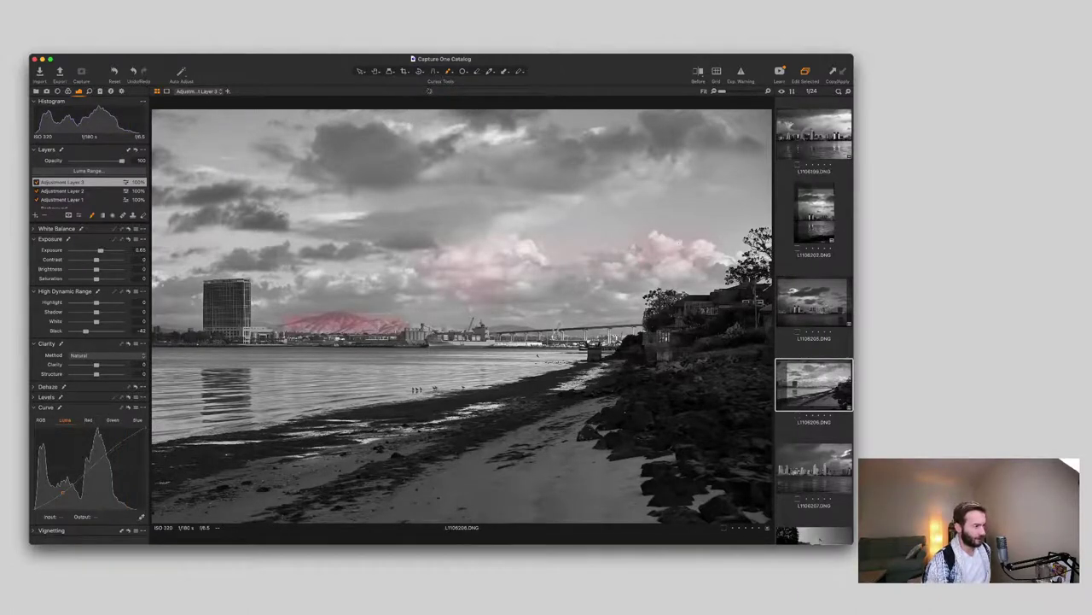
key("m")
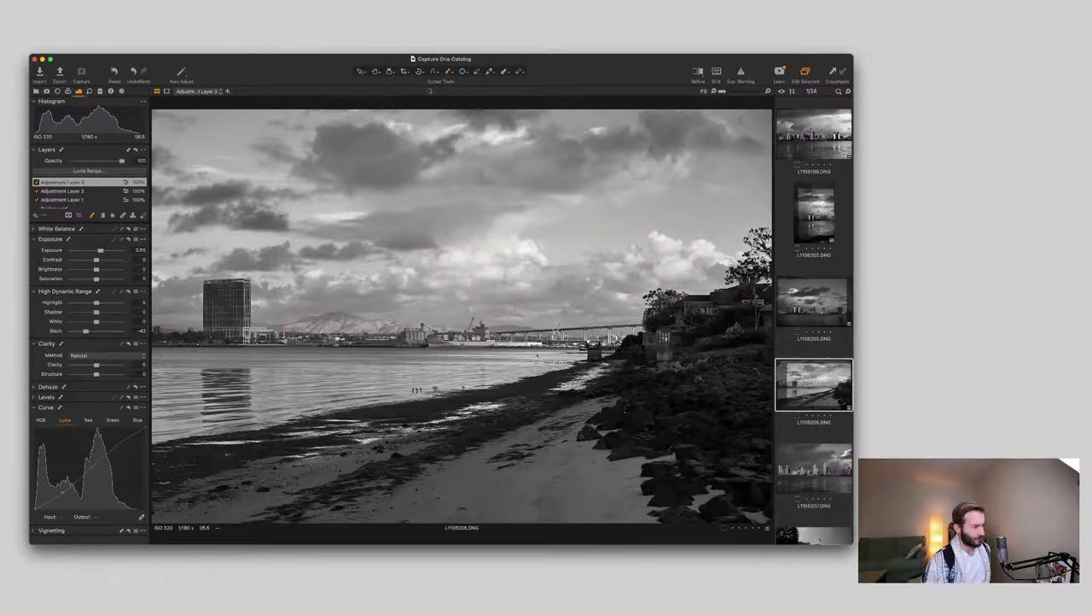
Step: Check the third layer's mask coverage on the mountain and clouds by repeatedly switching the mask overlay off and on
left_click(35, 216)
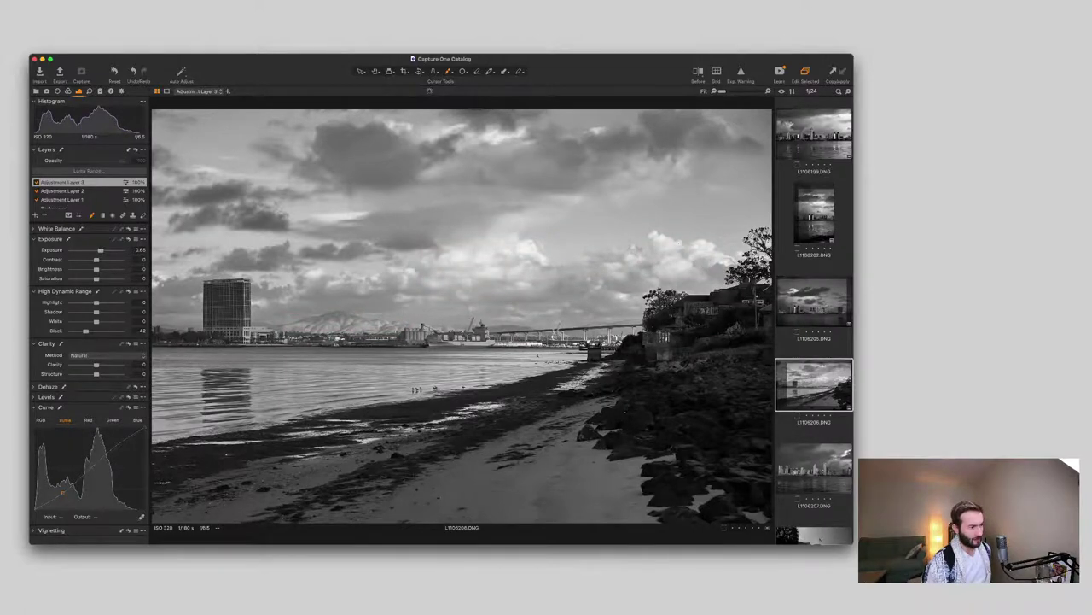
key("m")
key("m")
key("m")
key("m")
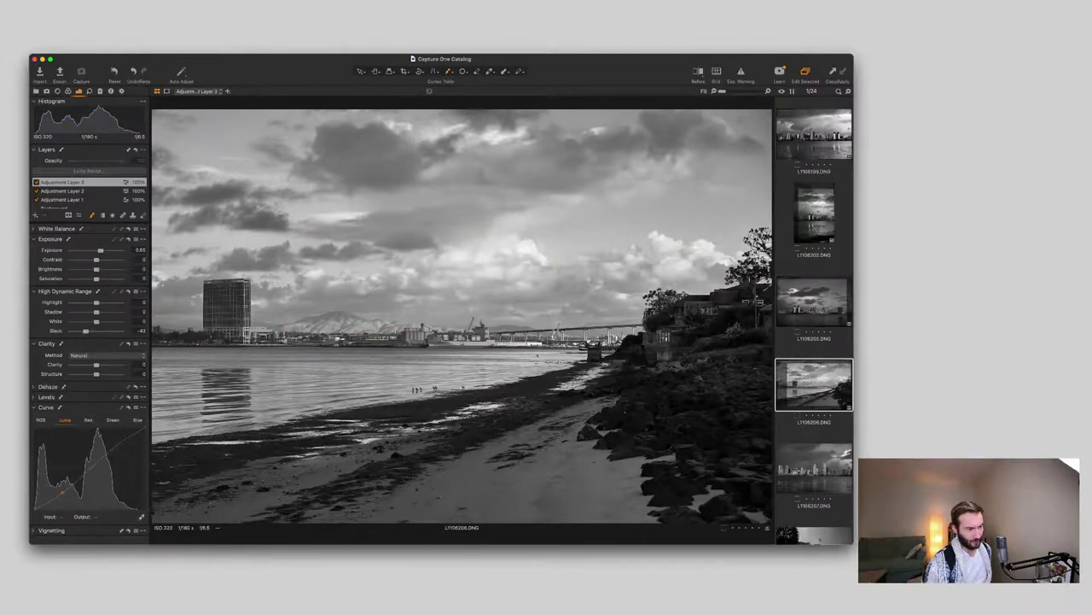
key("m")
key("m")
key("m")
key("m")
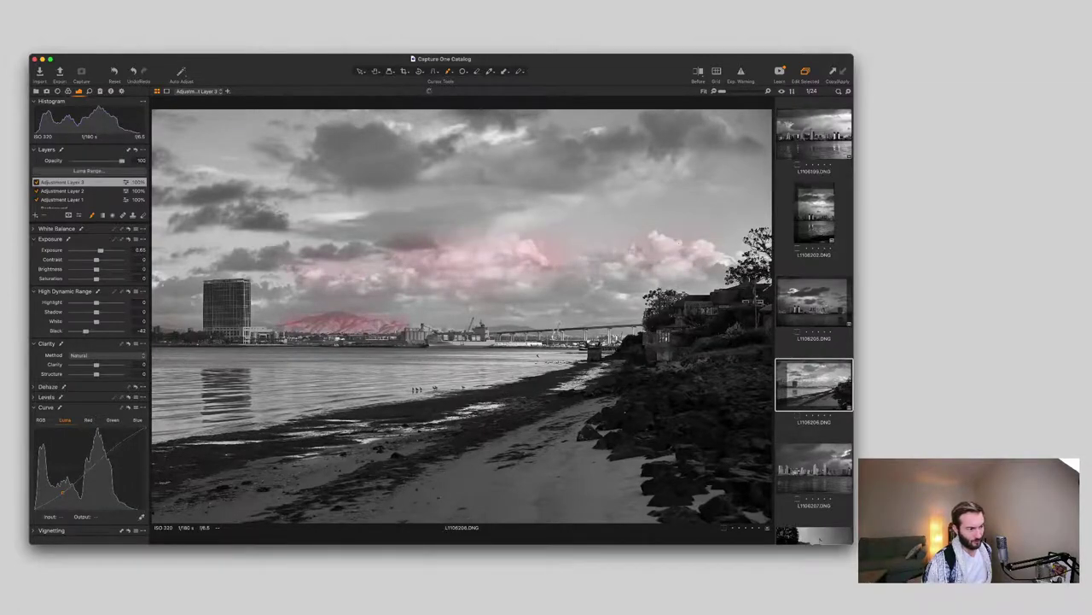
Step: Extend the third layer's brushed mask over the clouds above the bridge and hillside houses, checking it with the mask overlay
key("m")
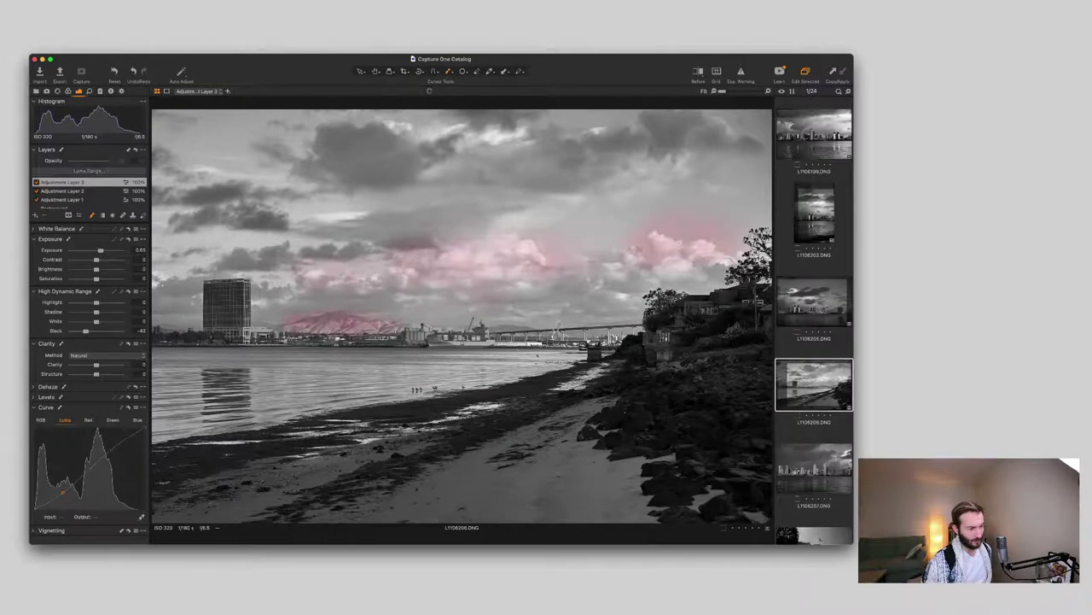
key("m")
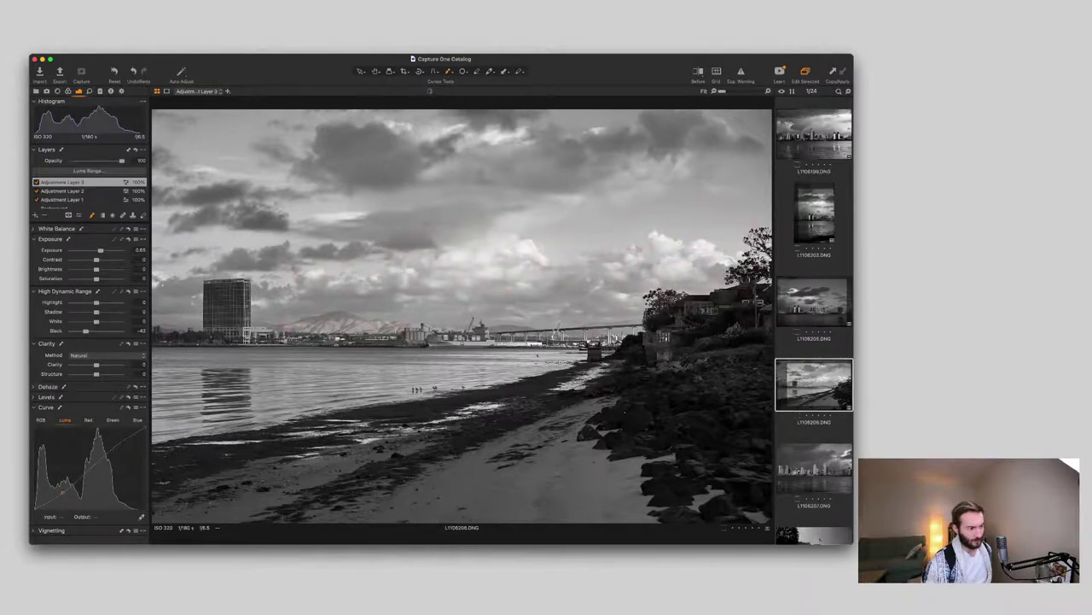
key("m")
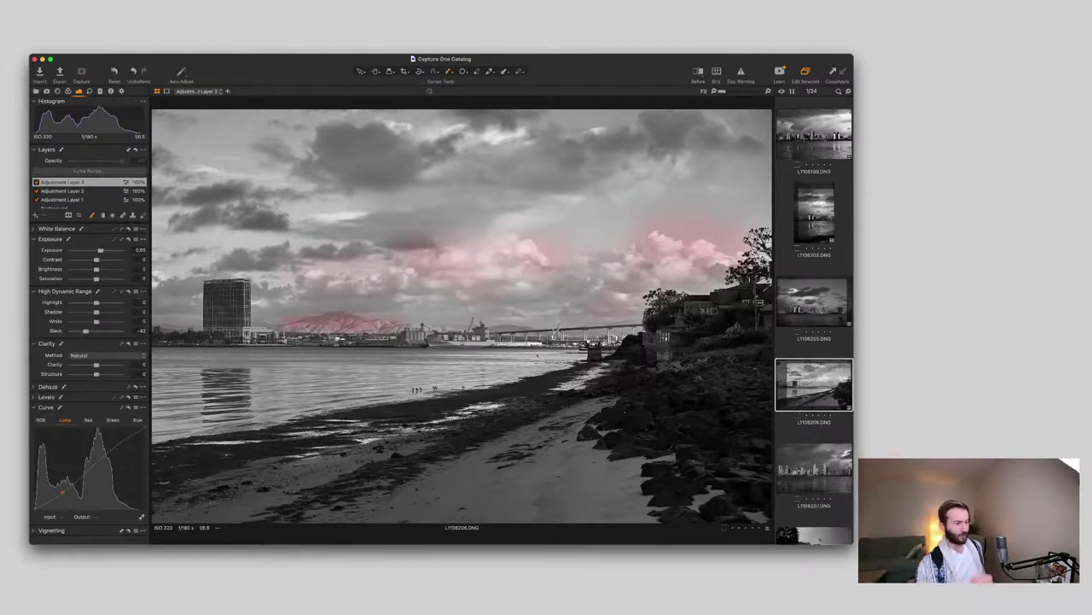
key("m")
key("m")
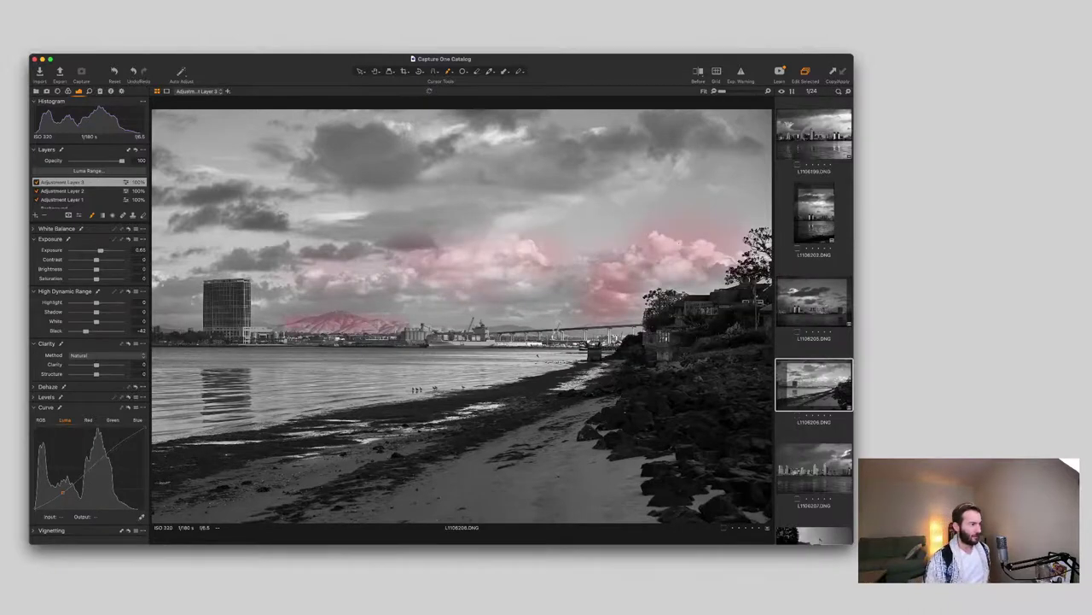
key("m")
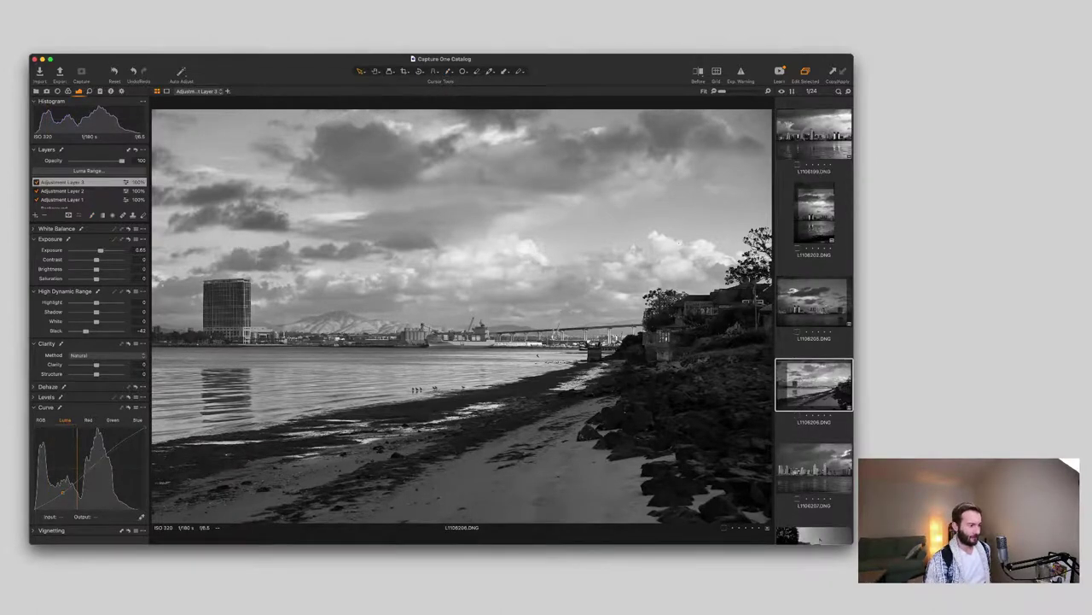
Step: Compare the beach photo before and after editing across the whole frame, and look over the vertical and wide skyline photos
key("y")
left_click_drag(461, 316, 152, 316)
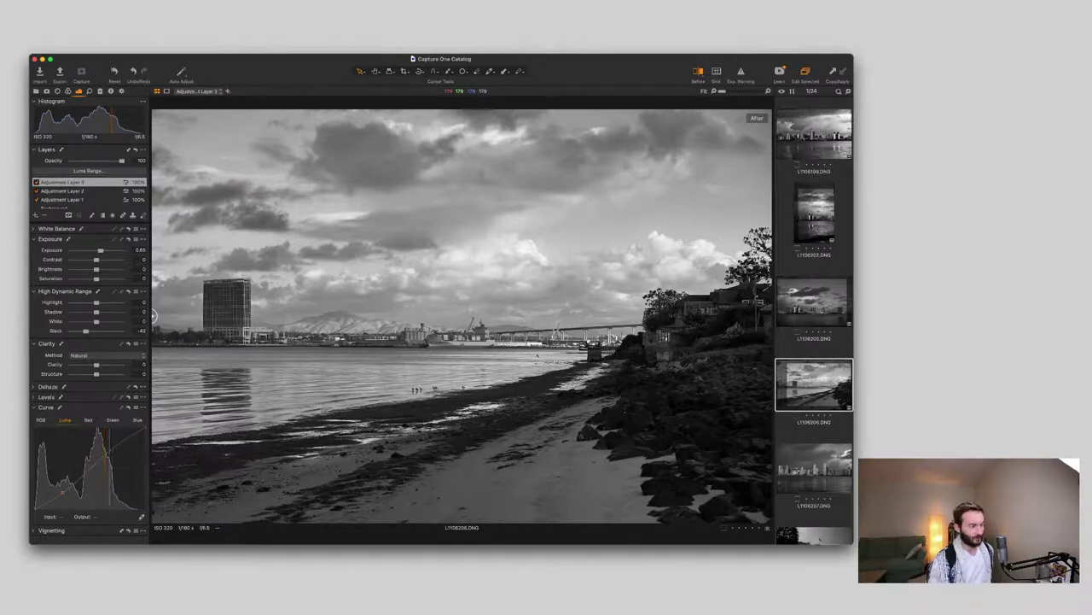
left_click(815, 214)
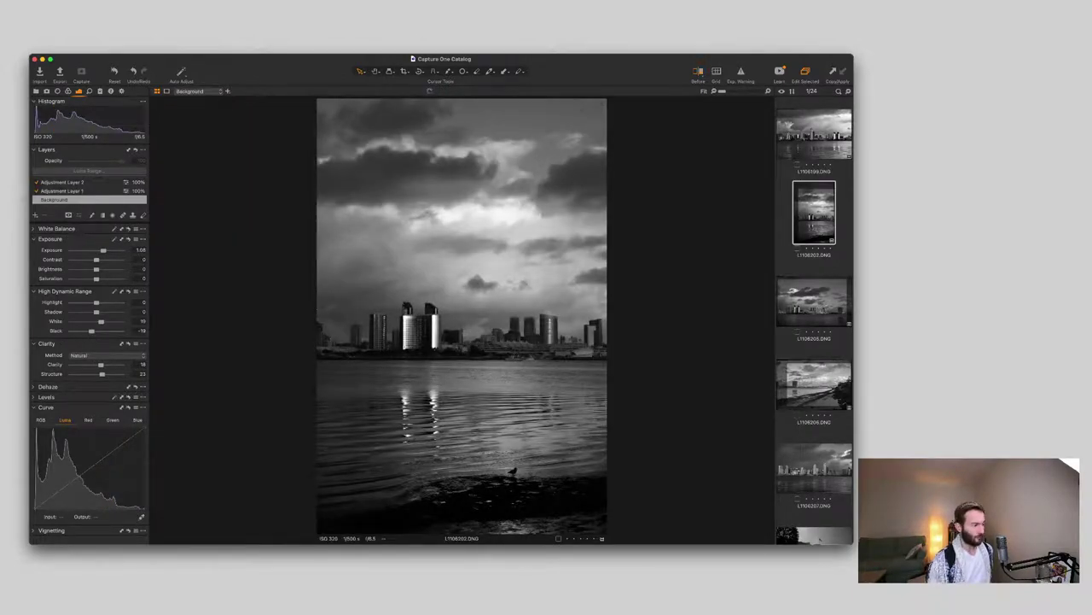
left_click(814, 468)
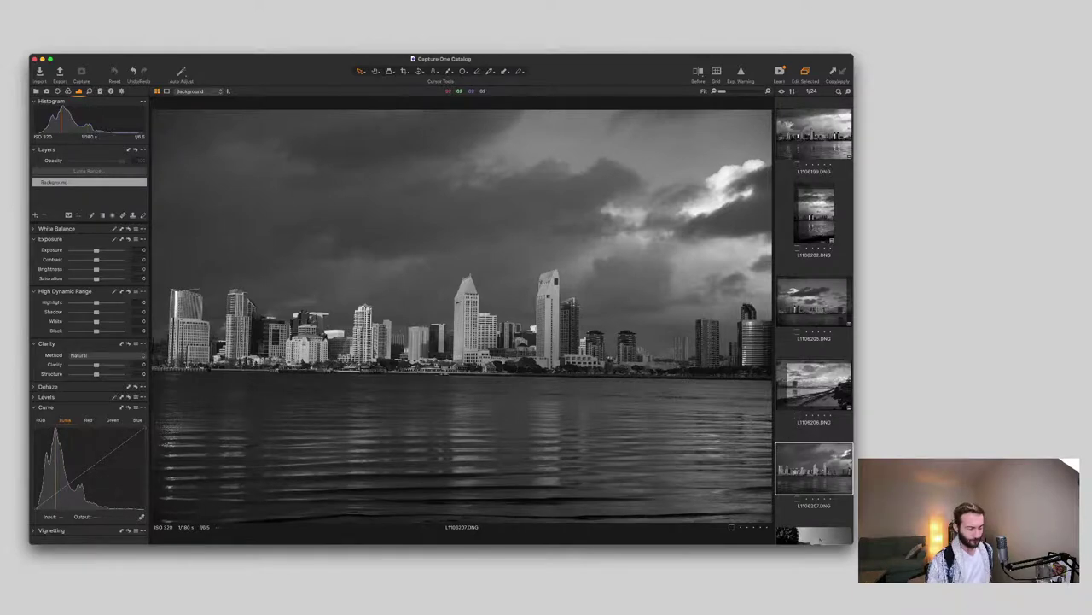
Step: Open the photo of the photographer under the umbrella and set its Exposure to 1.69, inspecting the subject up close
key("Right")
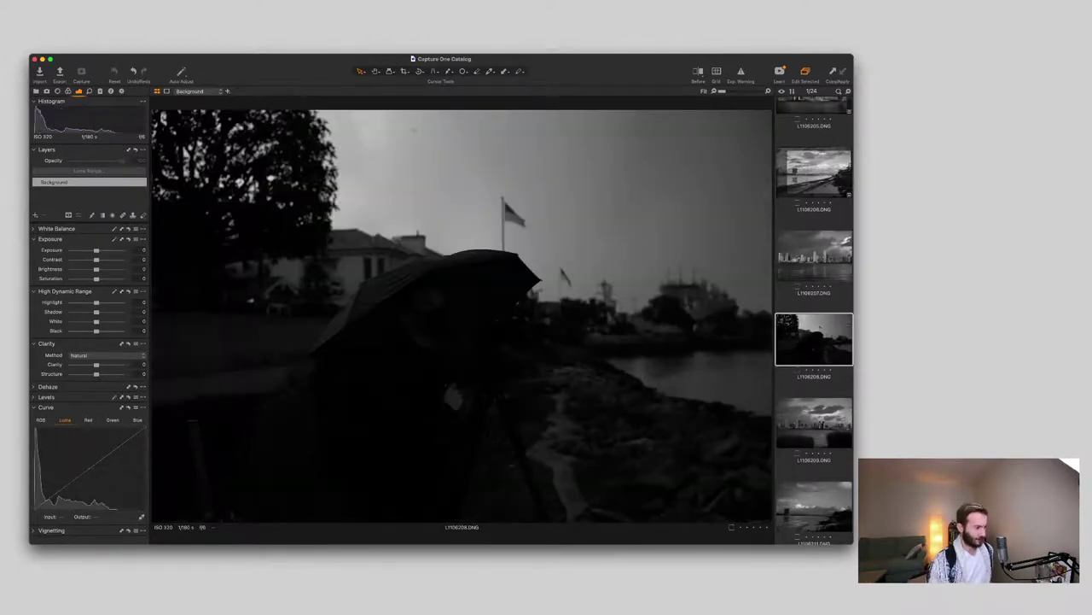
left_click_drag(96, 250, 106, 250)
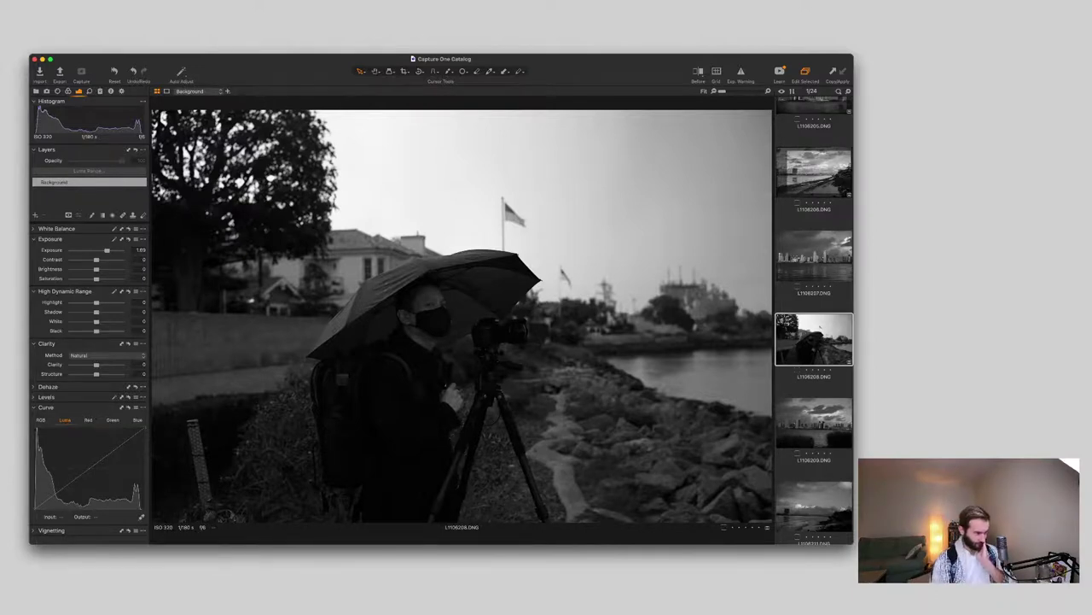
scroll(453, 298, "up", 5)
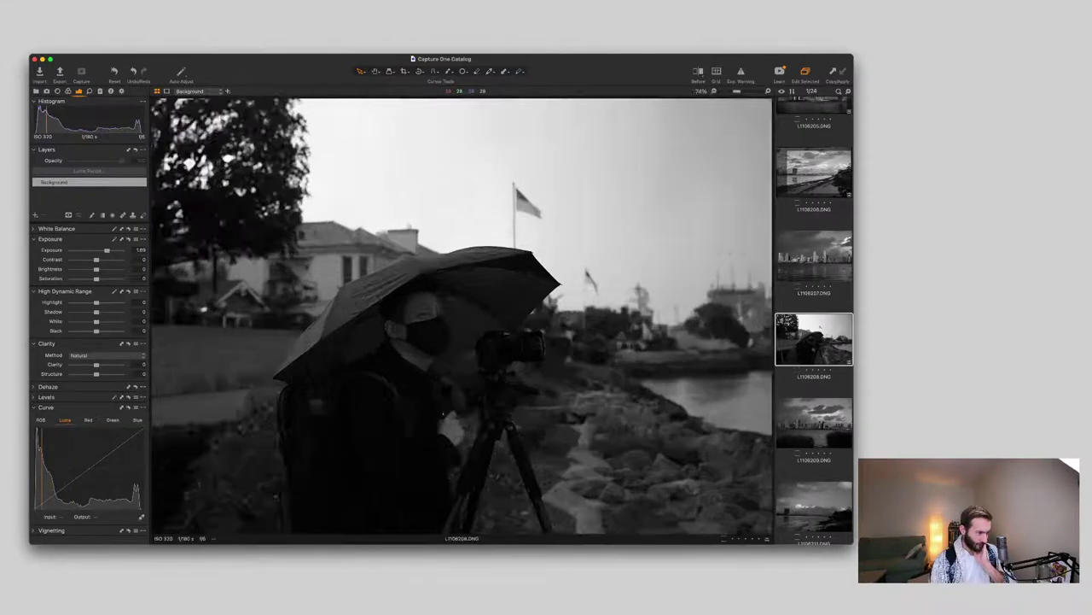
key("super+0")
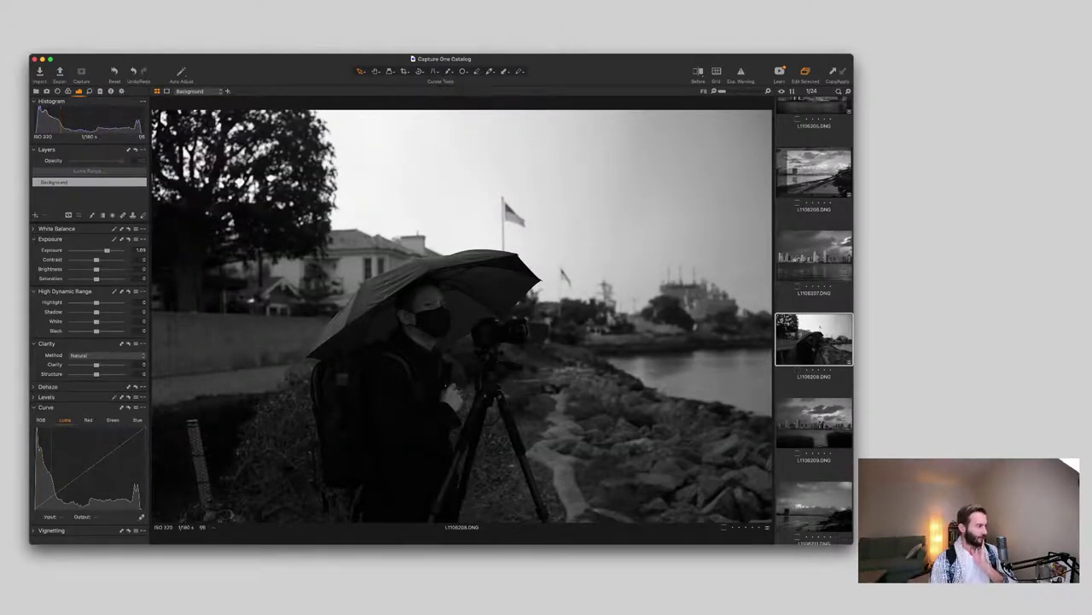
Step: Crop the umbrella photo to about 12 by 8 in around the photographer, tripod and rocky shoreline
key("c")
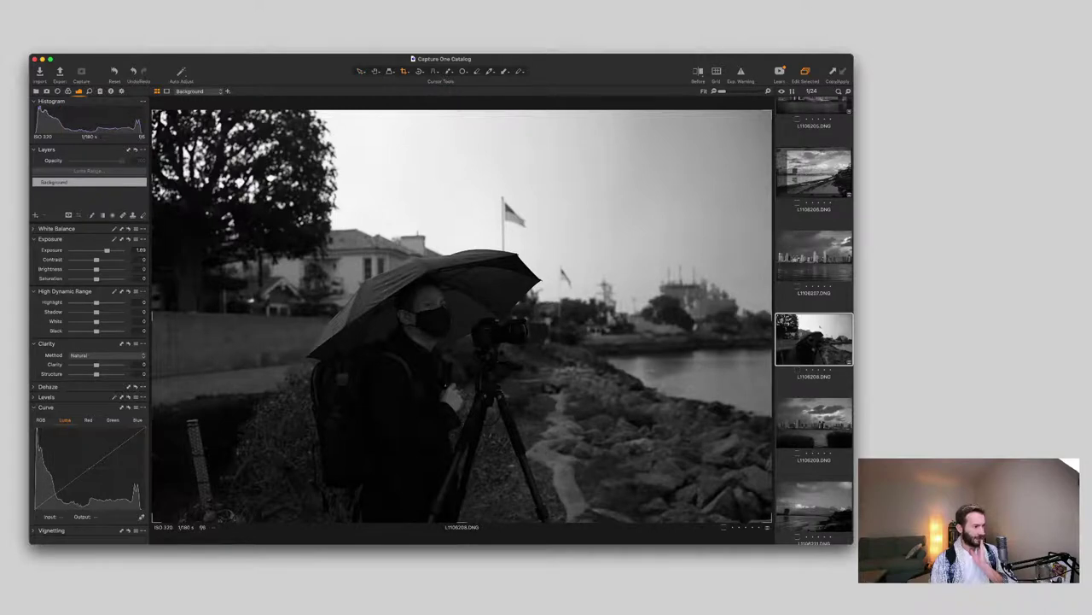
left_click_drag(153, 111, 350, 241)
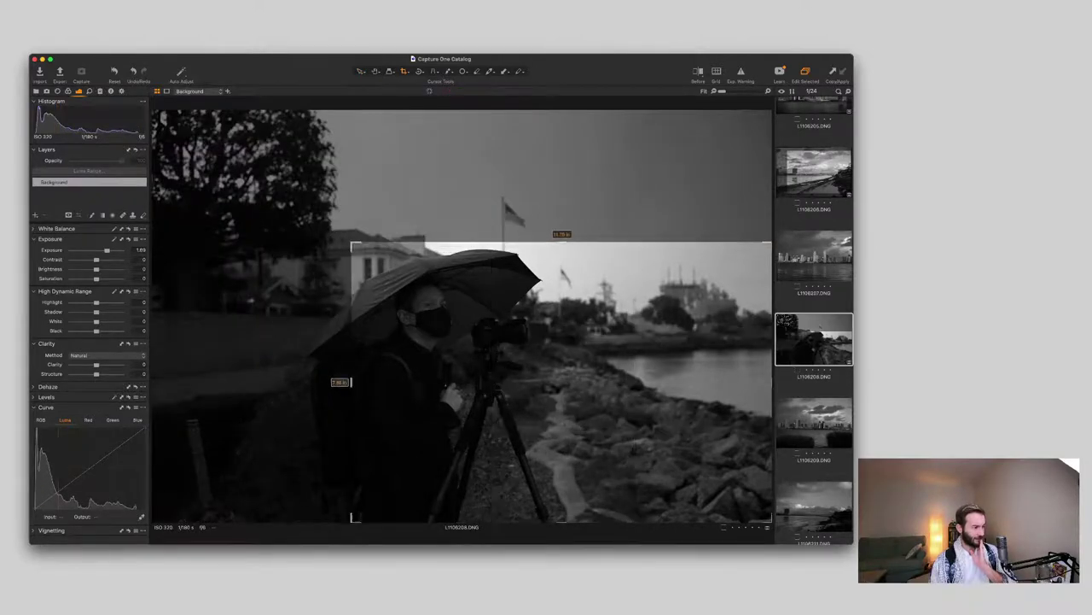
left_click_drag(488, 355, 472, 355)
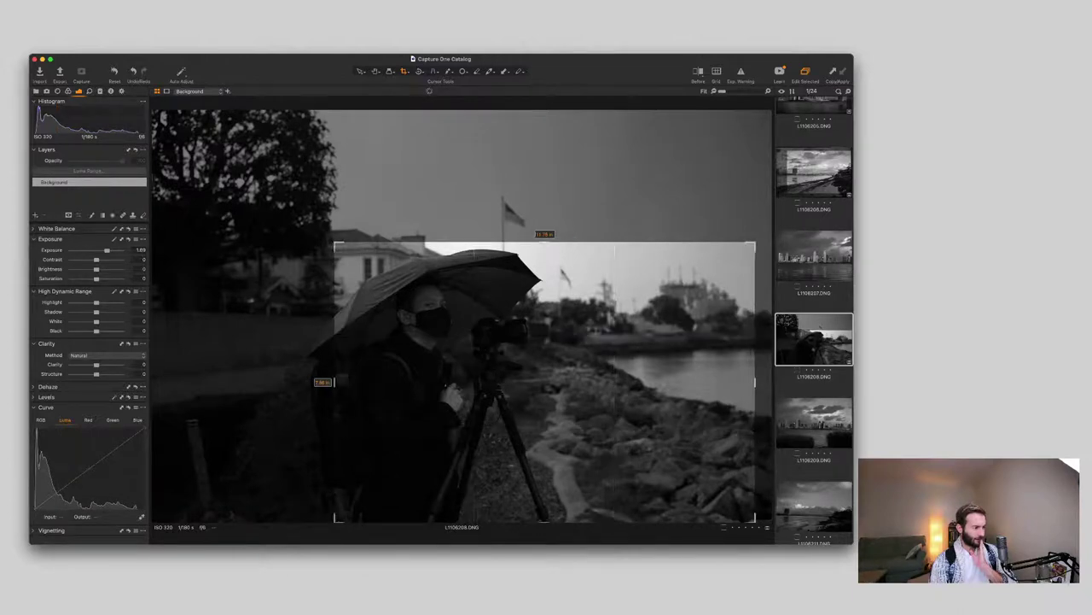
left_click_drag(335, 243, 319, 231)
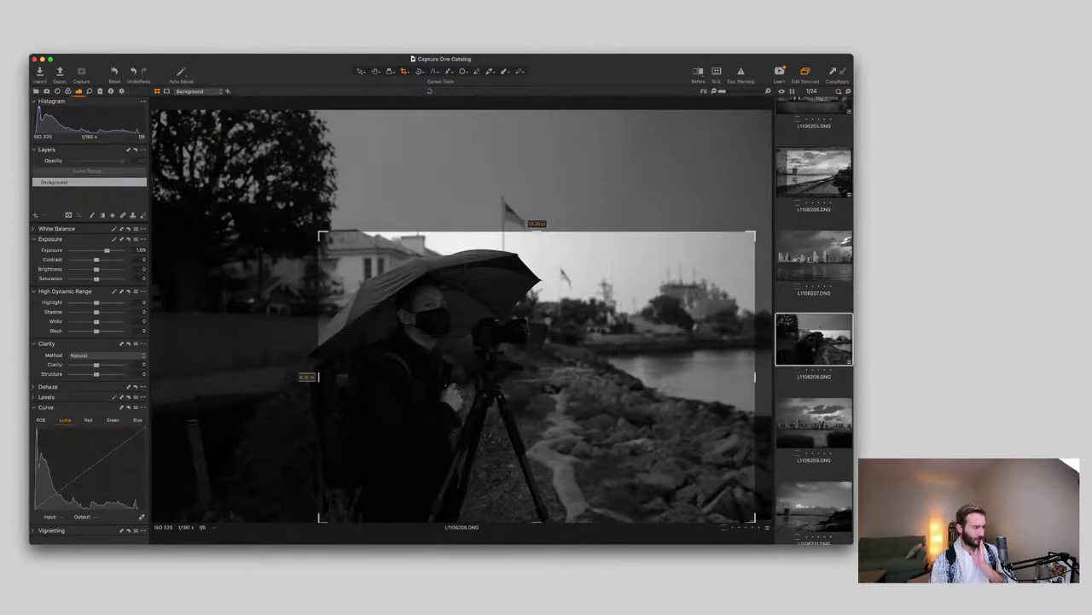
mouse_move(512, 376)
left_mouse_down()
mouse_move(490, 377)
mouse_move(508, 376)
left_mouse_up()
left_click_drag(314, 232, 320, 235)
left_click_drag(535, 378, 518, 376)
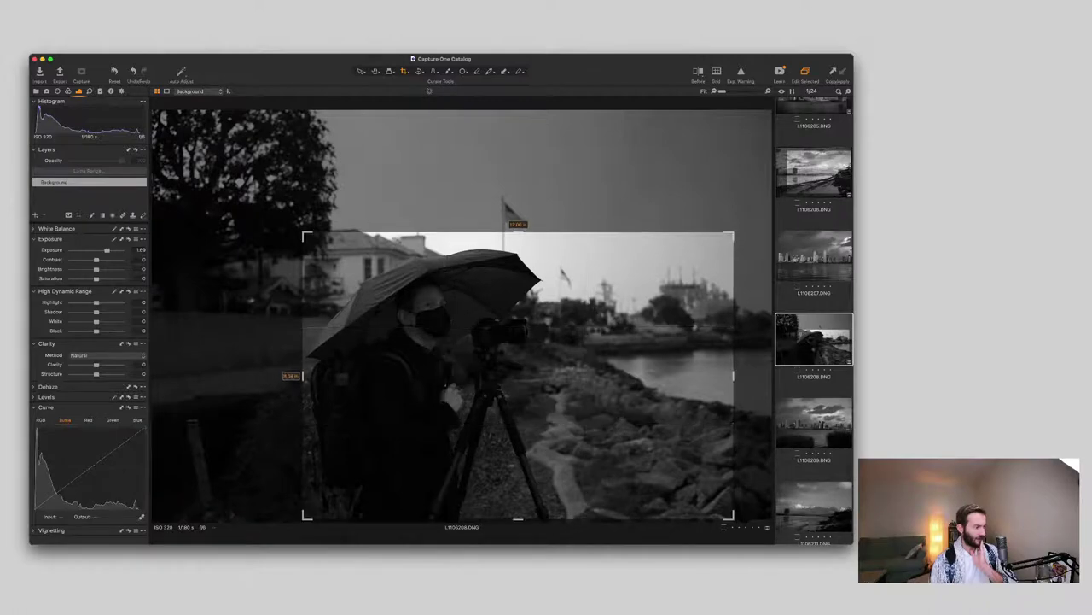
key("Return")
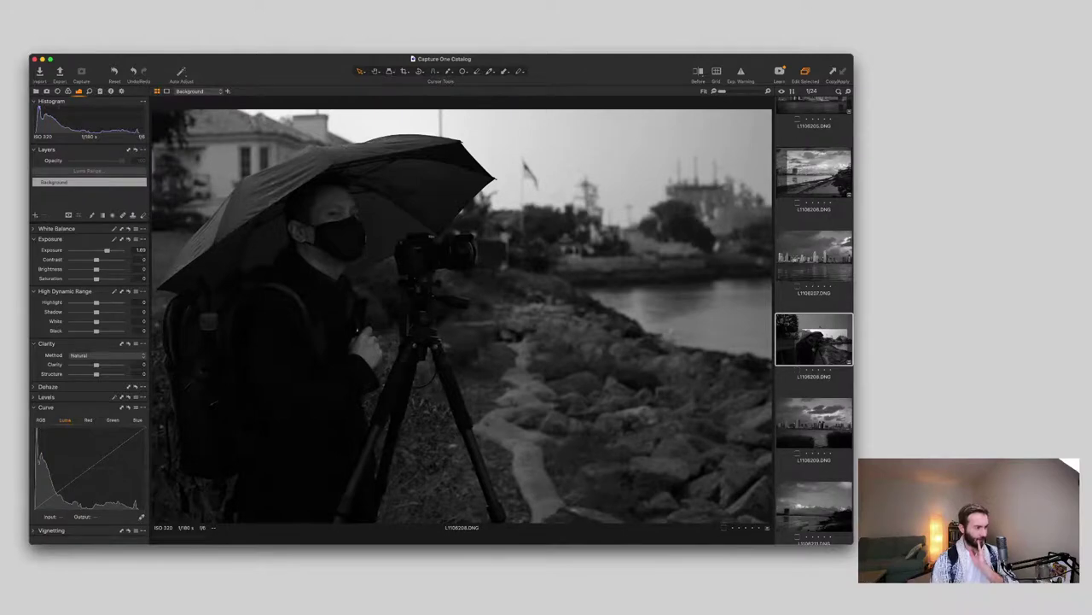
Step: Delete the skyline photo with the foreground bushes, L1106209.DNG
key("Down")
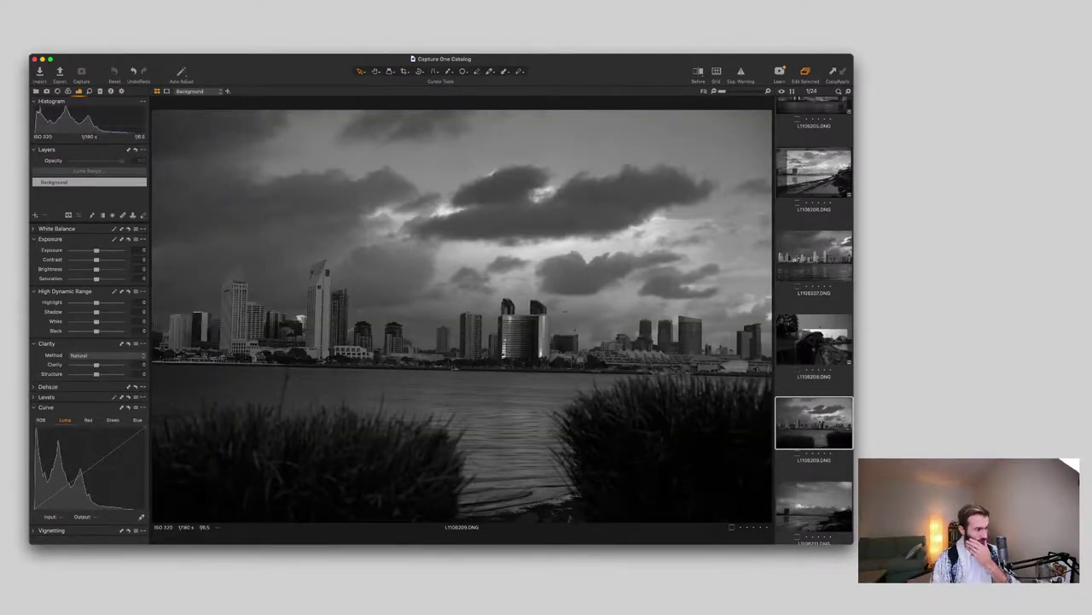
key("super+BackSpace")
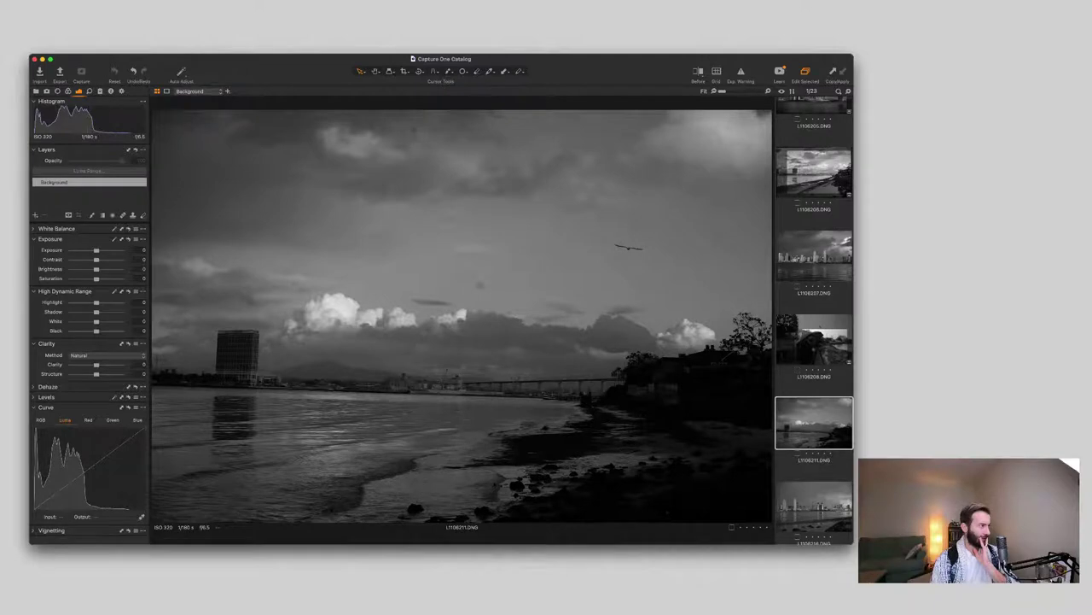
Step: Crop the flying-bird beach photo to a vertical frame about 6.9 by 10.3 in around the bird and houses, and straighten it along the shoreline
key("c")
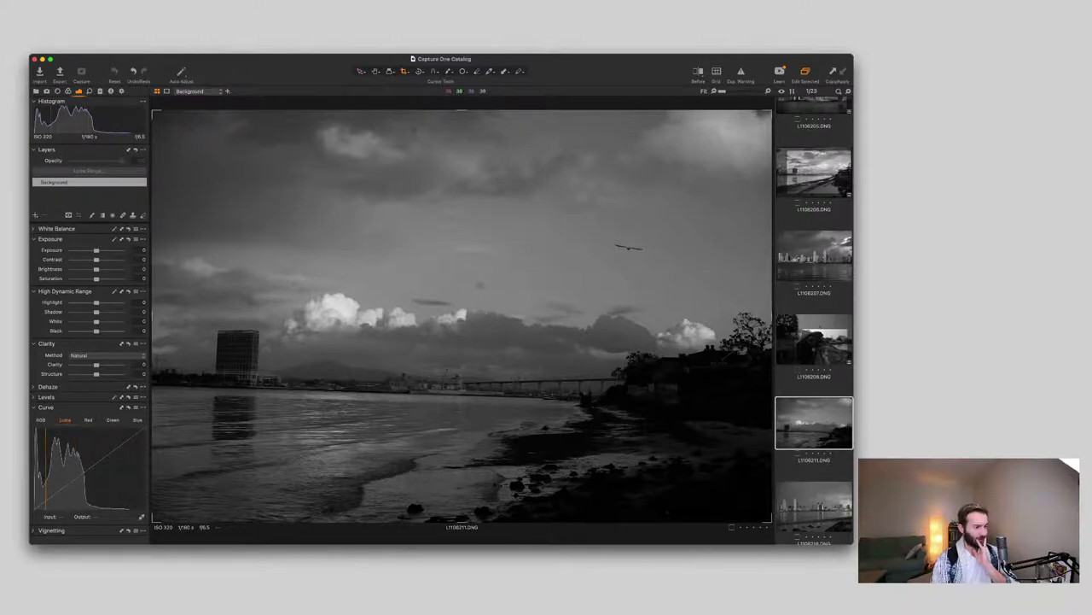
left_click_drag(154, 111, 526, 153)
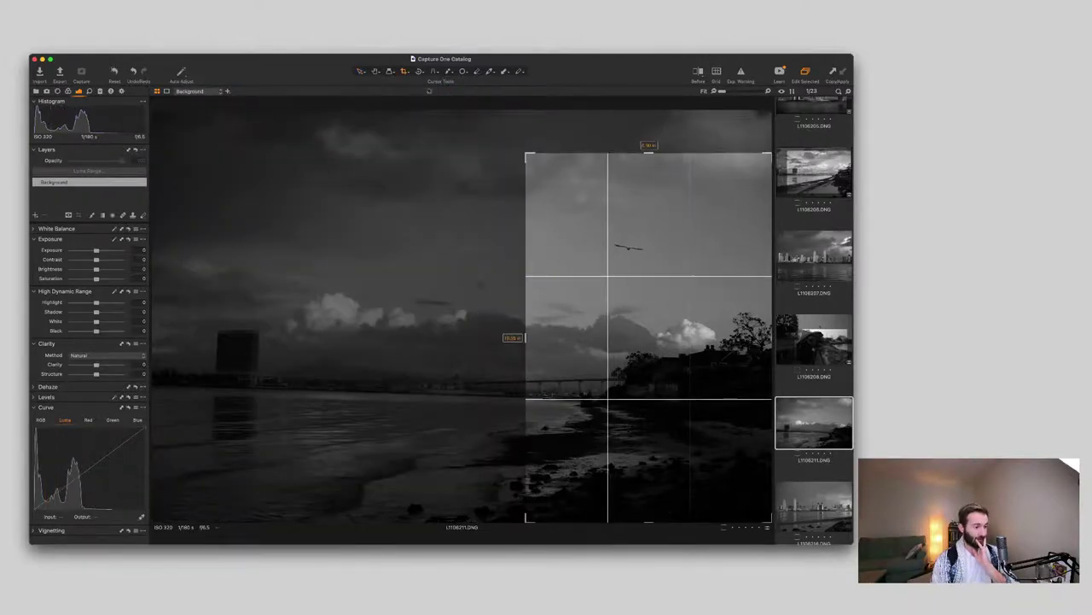
left_click_drag(636, 320, 636, 290)
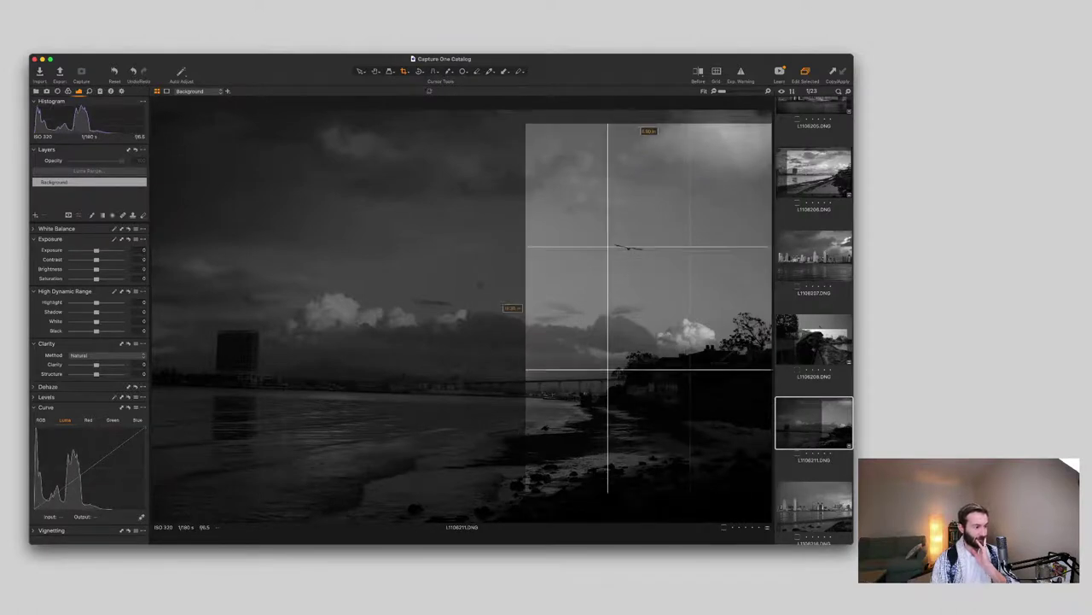
left_click_drag(538, 136, 529, 136)
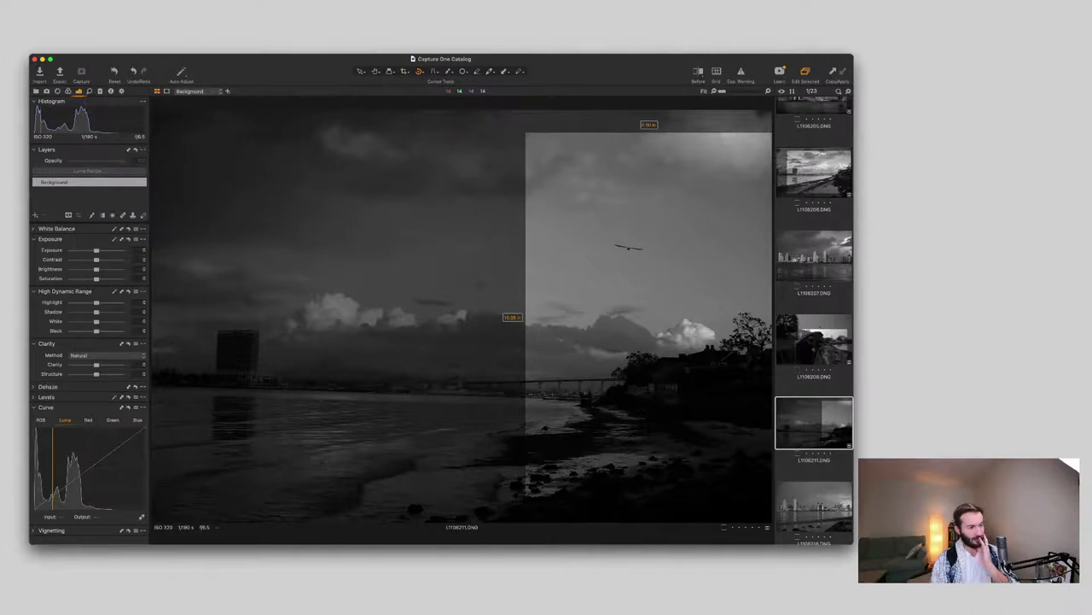
left_click_drag(171, 386, 513, 396)
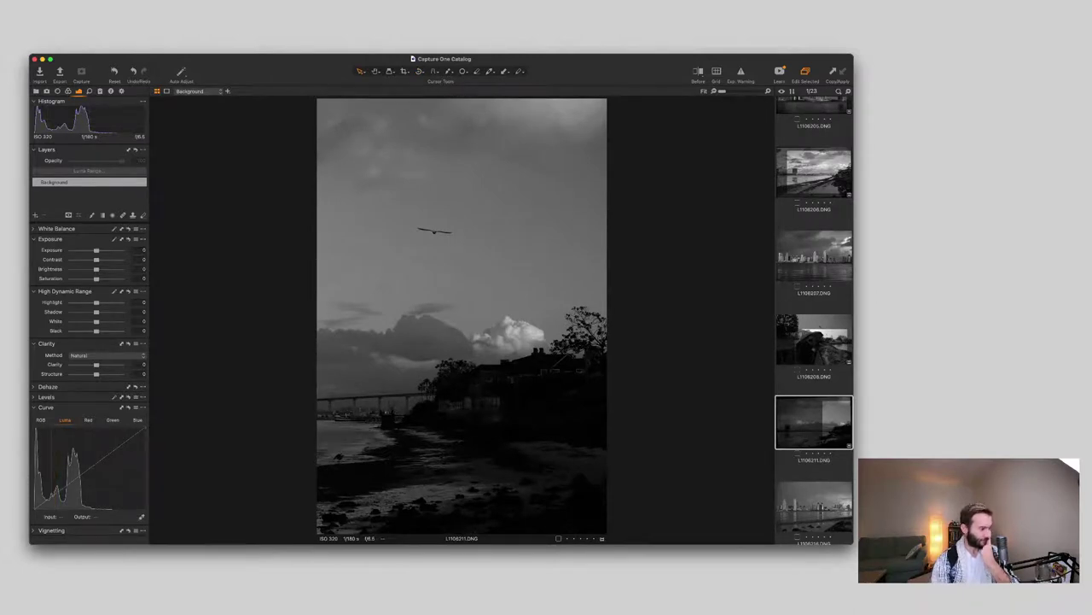
Step: Try an Exposure of 2.73 on the vertical bird photo and inspect the houses and shoreline up close
left_click_drag(97, 250, 114, 250)
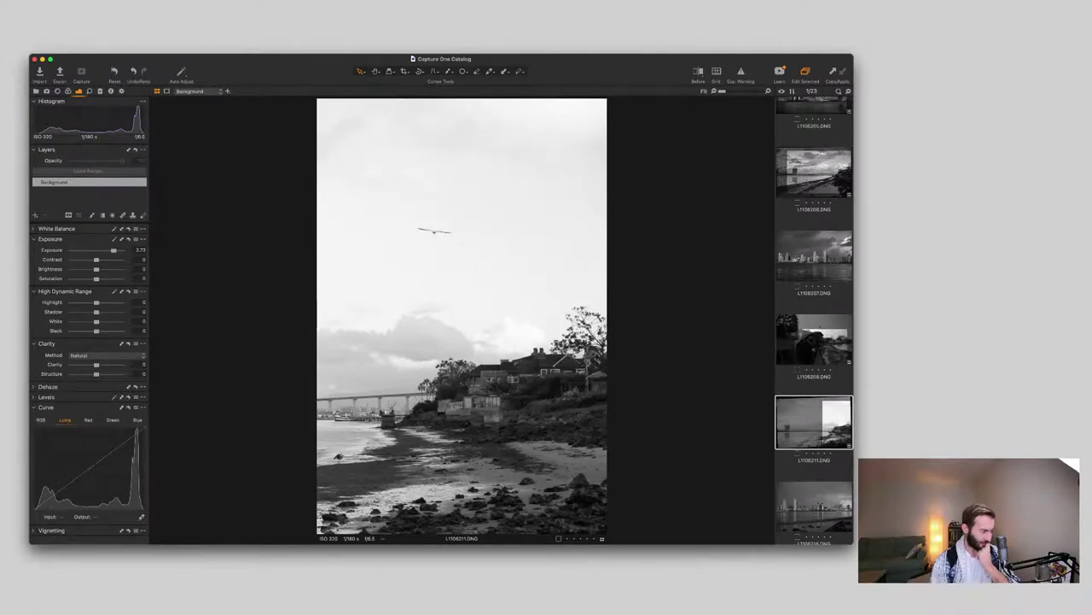
scroll(461, 340, "up", 5)
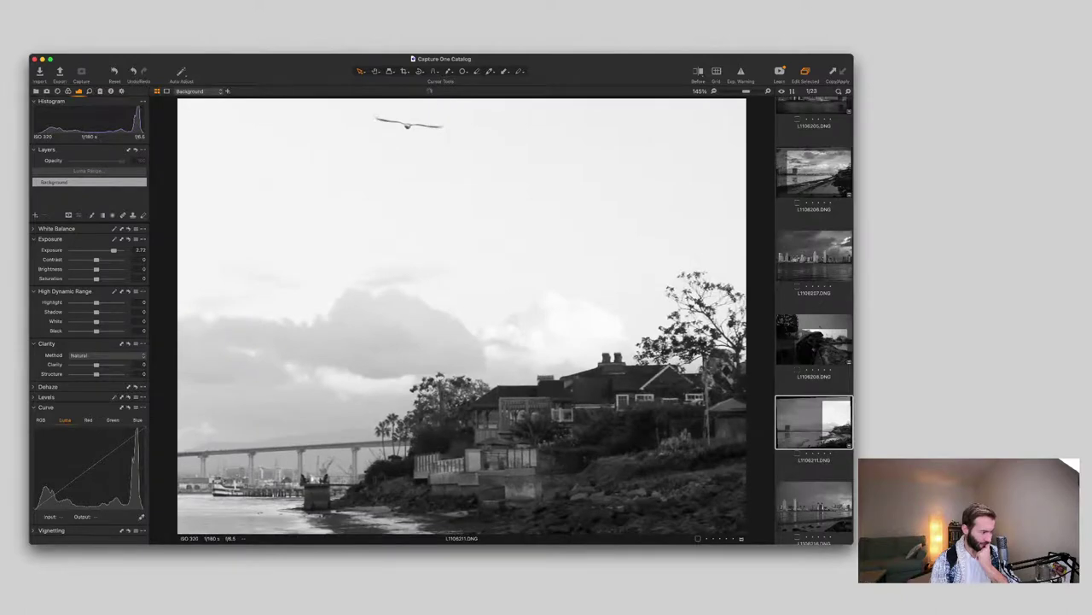
scroll(341, 478, "up", 5)
scroll(341, 478, "down", 10)
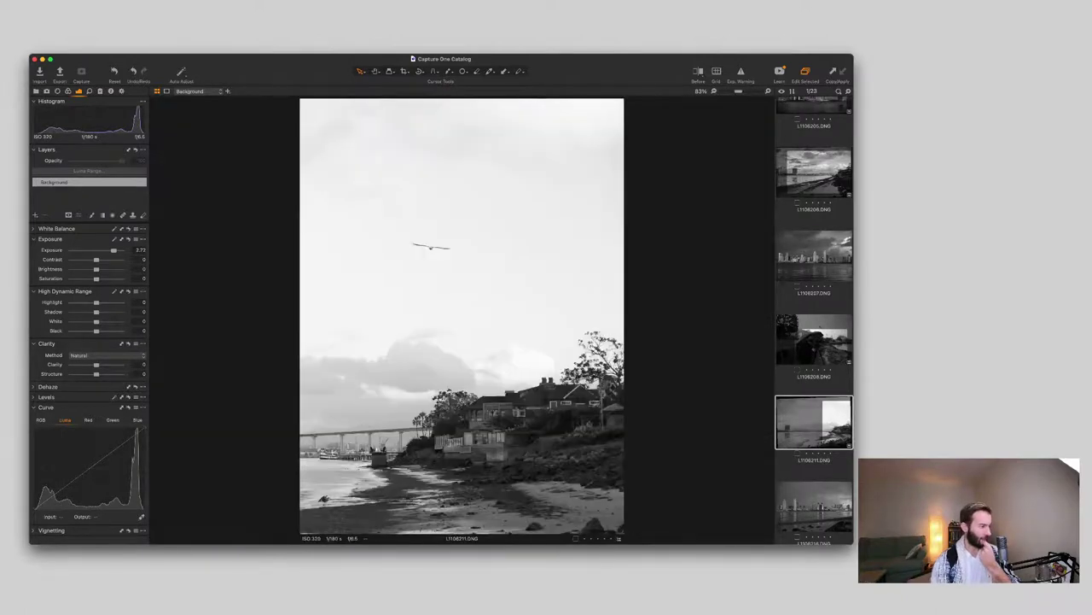
scroll(462, 316, "down", 2)
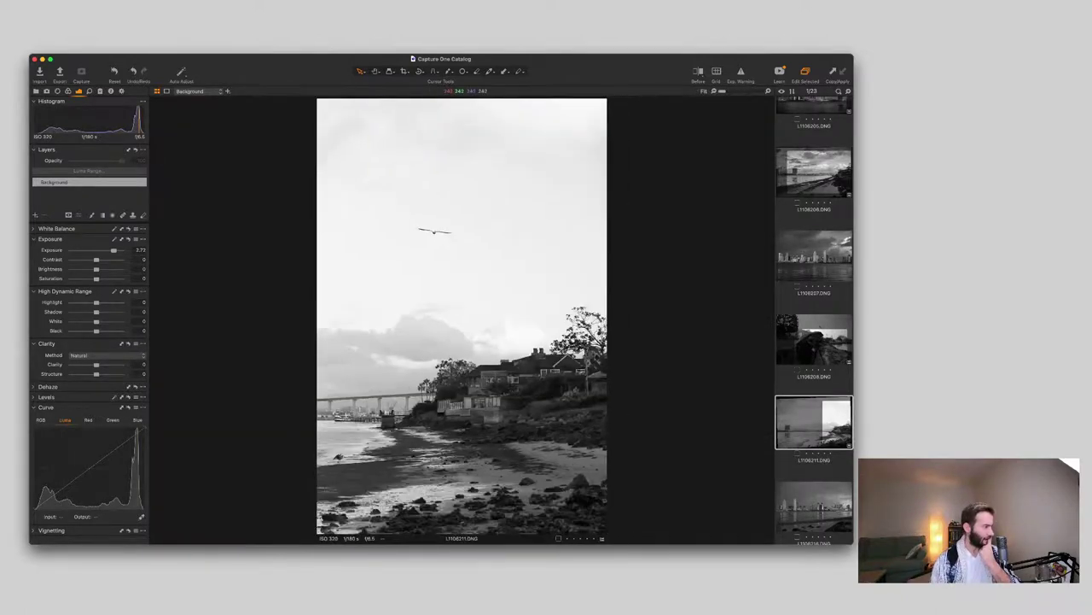
Step: Reset the bird photo's Exposure and raise it to about 1.5
double_click(113, 250)
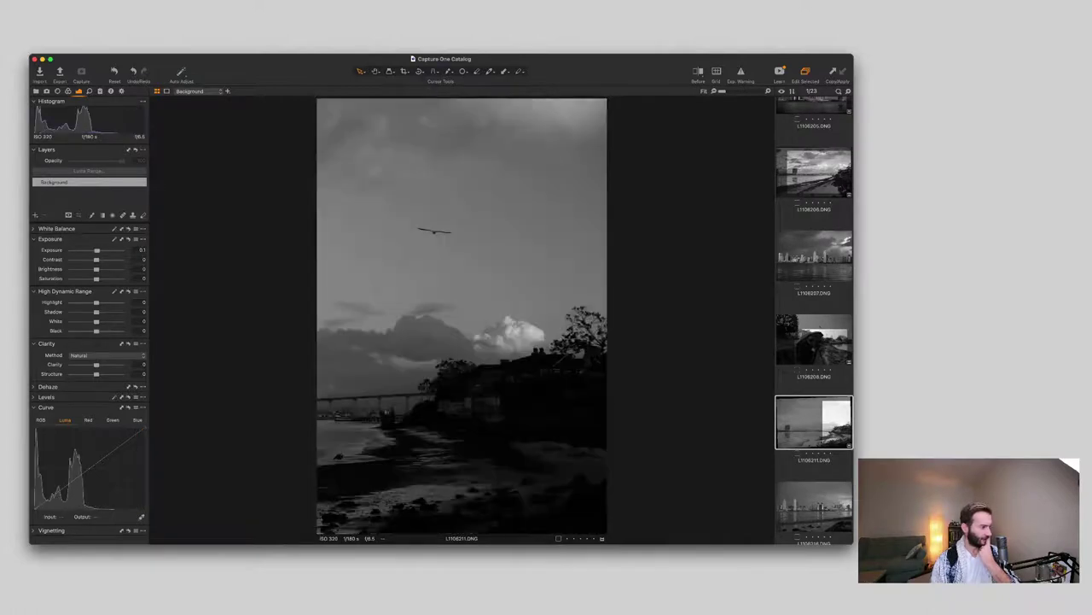
left_click_drag(96, 250, 104, 250)
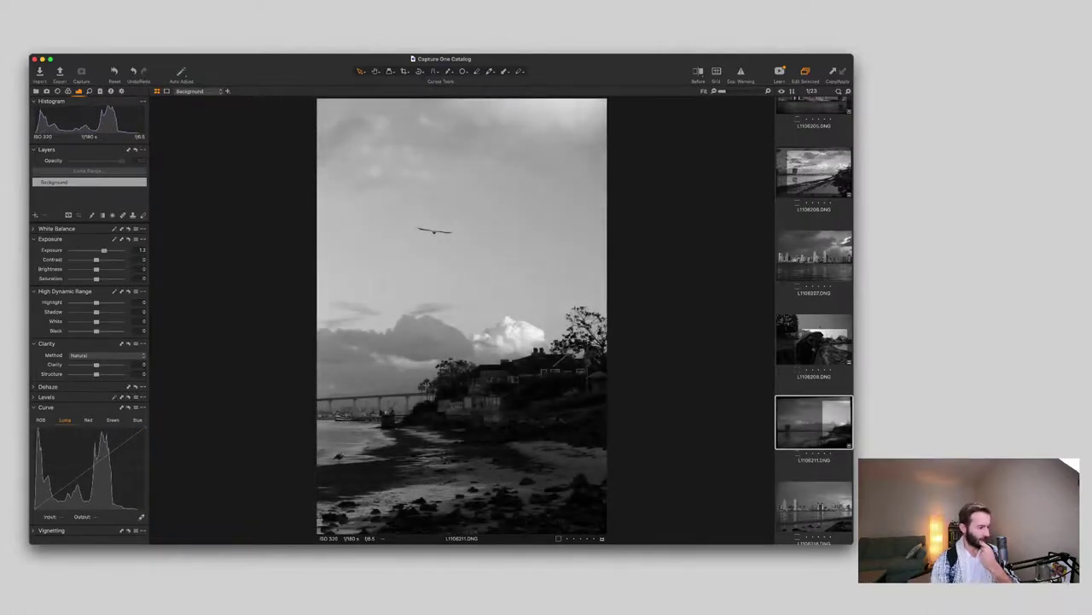
key("super+z")
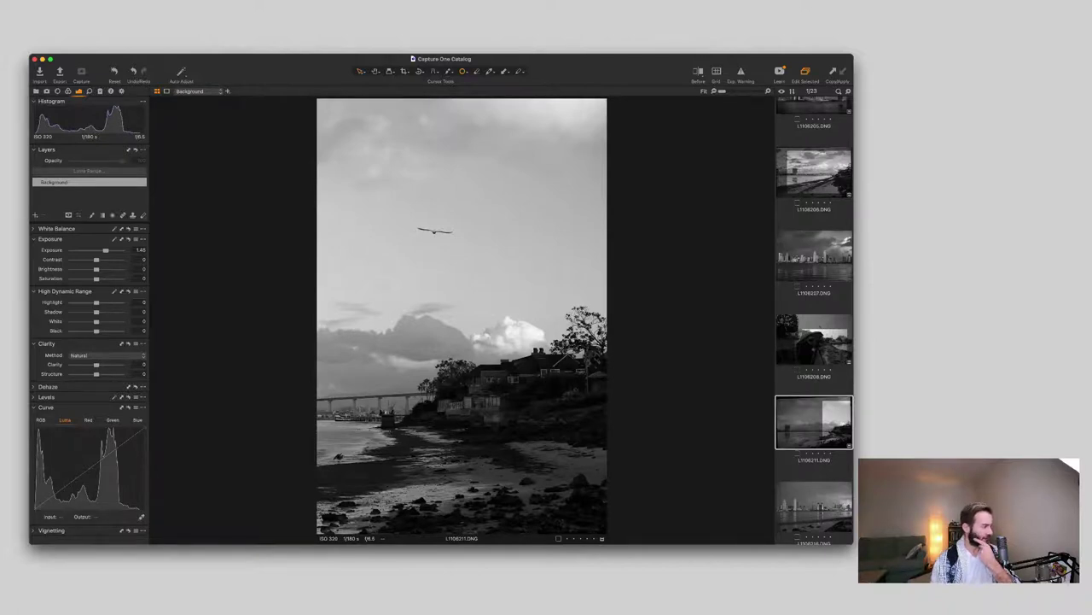
Step: Refine the bird photo's background layer: Clarity 23, Structure 21, lowered highlights on the Luma curve, Shadow 15, White 14 and Black -22
left_click_drag(97, 364, 101, 374)
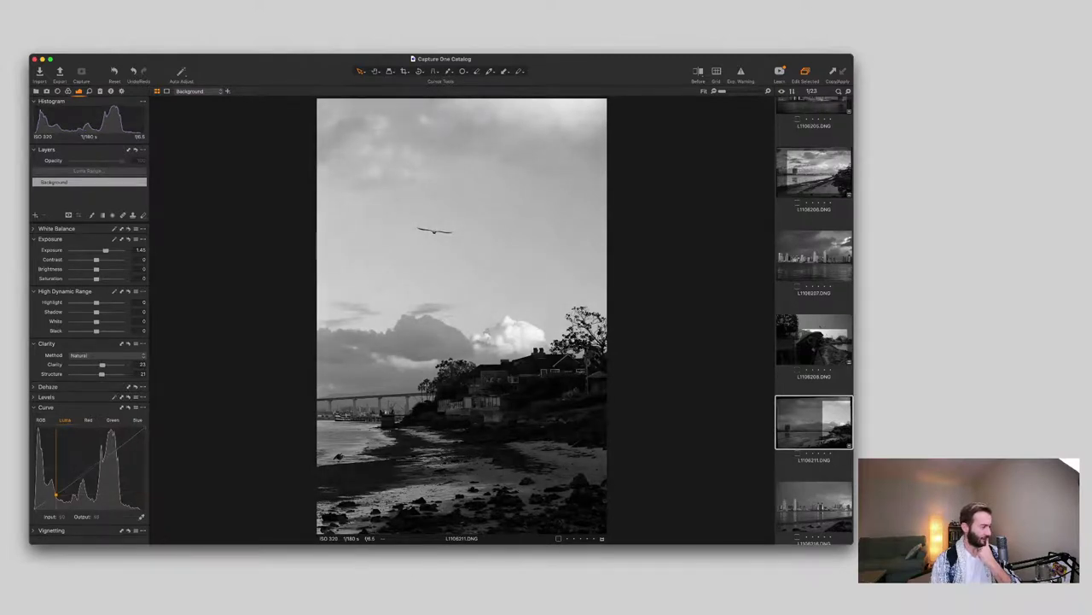
left_click_drag(55, 493, 57, 495)
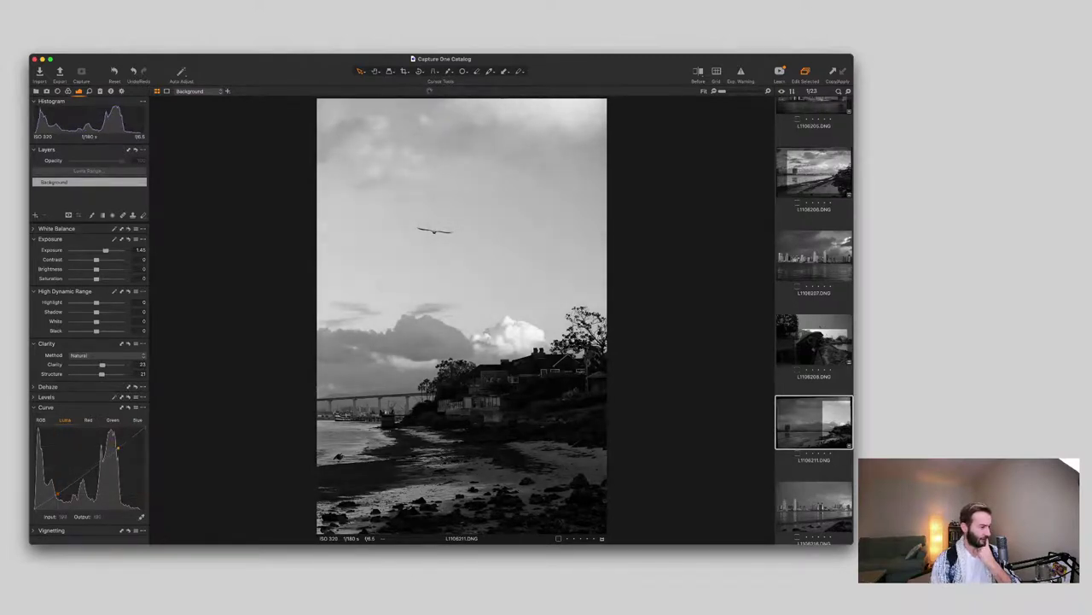
left_click_drag(117, 446, 117, 451)
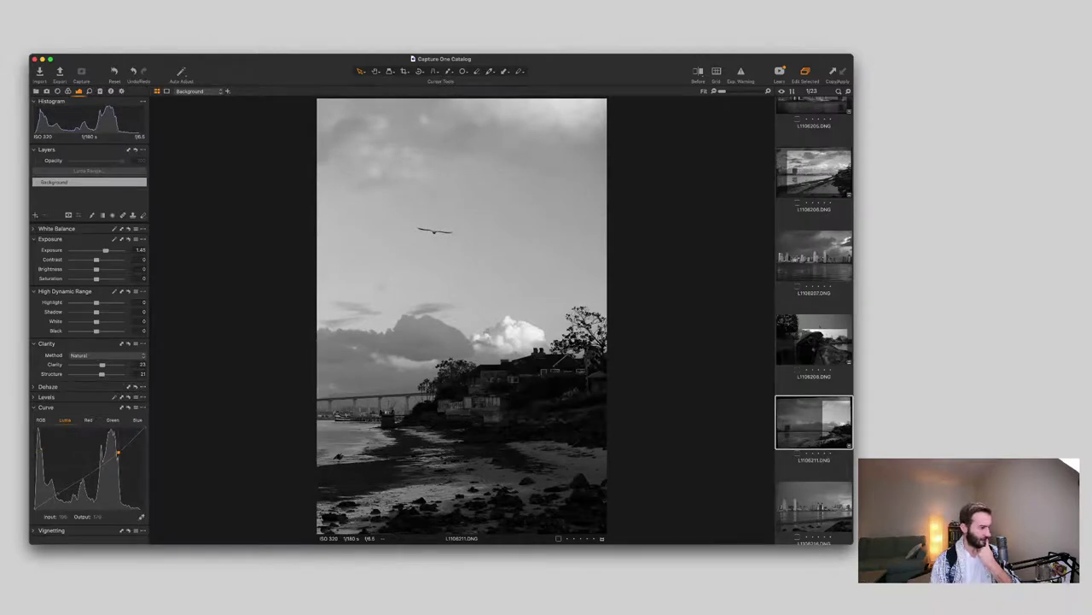
left_click_drag(117, 452, 122, 453)
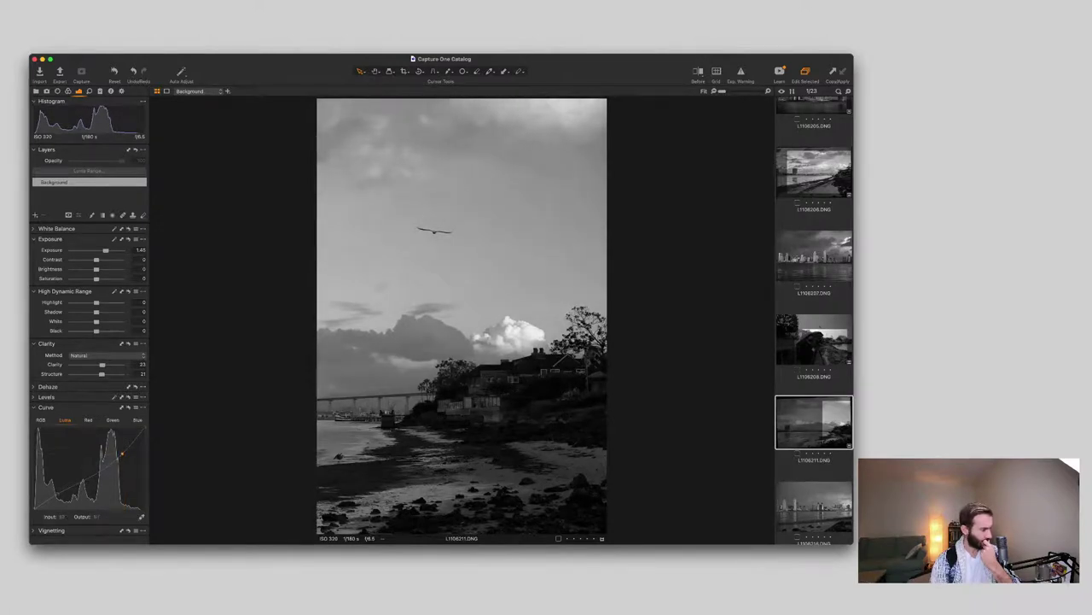
left_click_drag(57, 494, 57, 492)
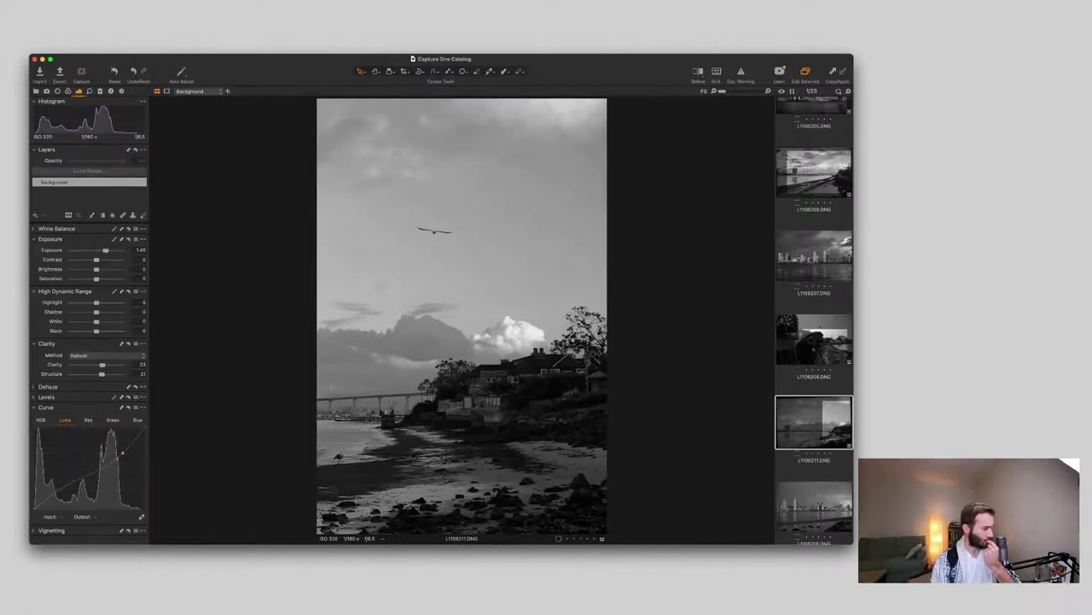
left_click_drag(96, 331, 100, 312)
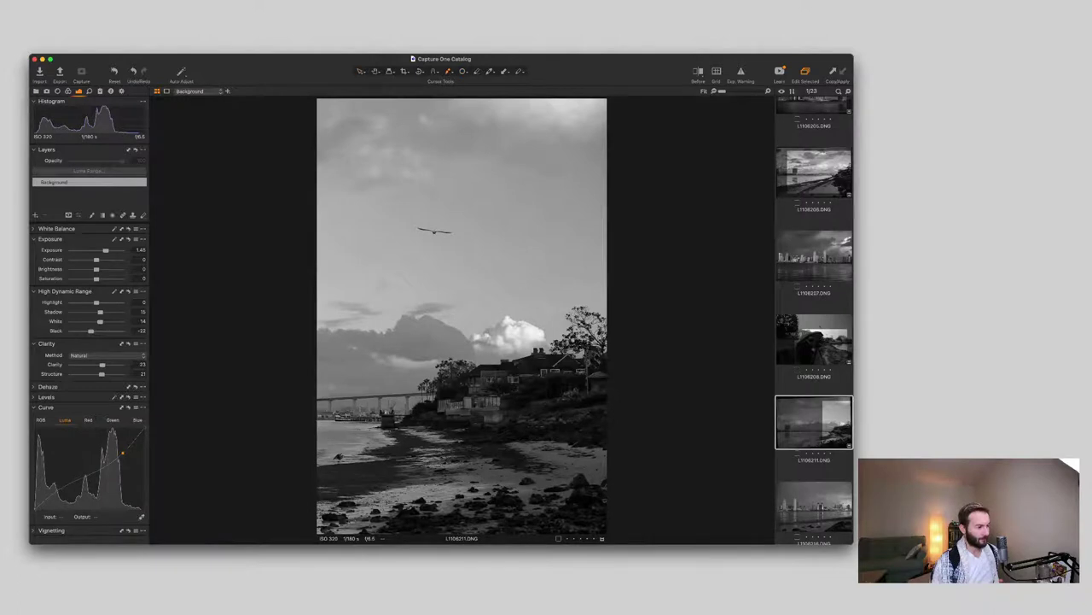
Step: Add an adjustment layer with a linear gradient mask fading from the top of the sky to the shoreline, and check its coverage
key("g")
mouse_move(457, 104)
left_mouse_down()
mouse_move(476, 480)
mouse_move(469, 448)
left_mouse_up()
key("m")
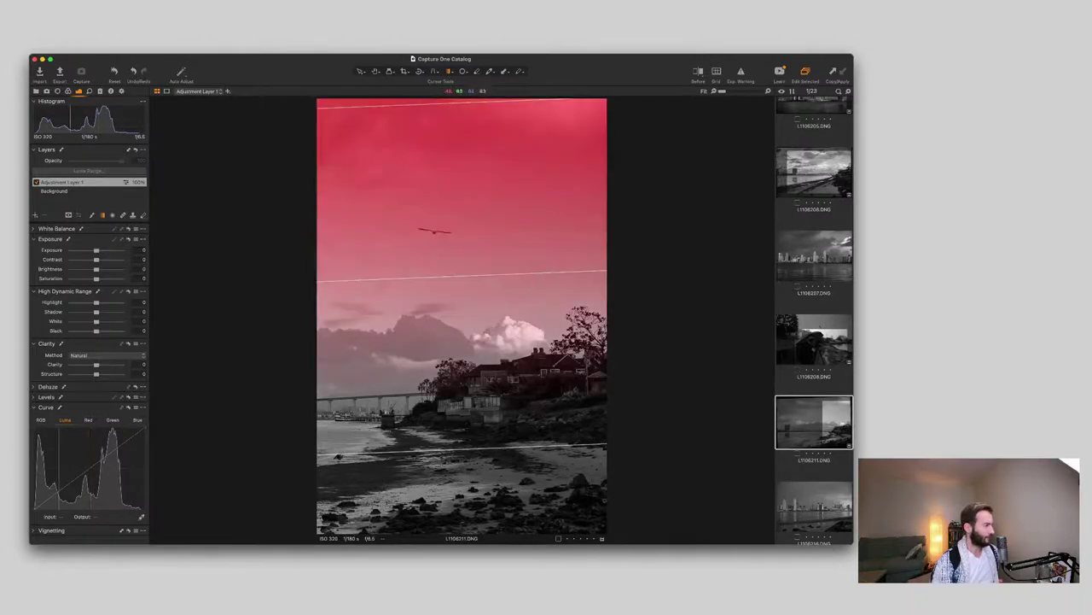
key("m")
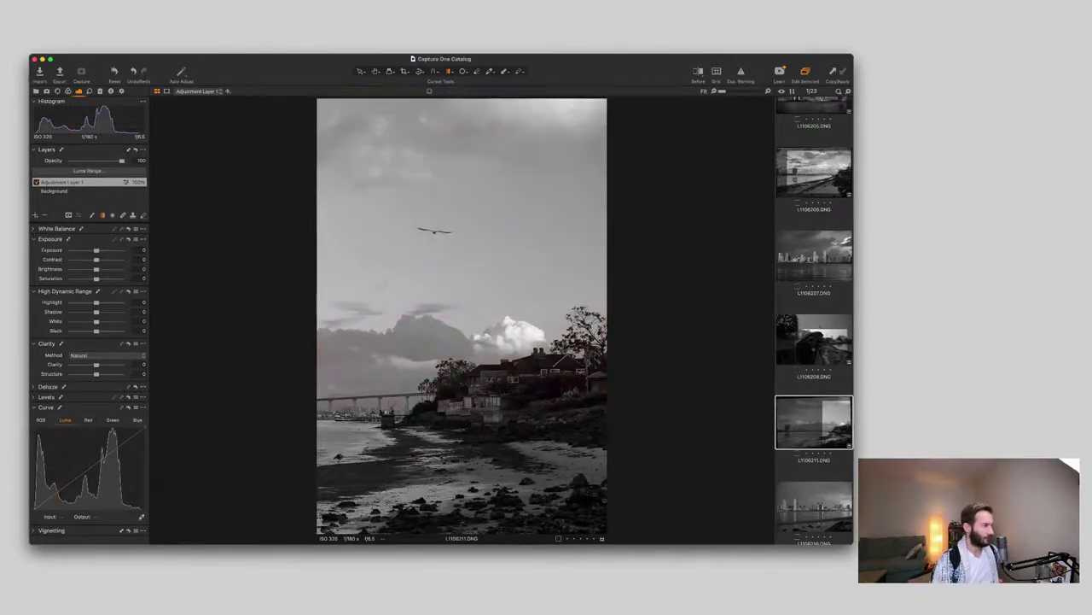
Step: Darken the sky layer with Highlight about -58, Exposure -0.7 and Black about -15, and set White to 17
left_click_drag(96, 302, 81, 302)
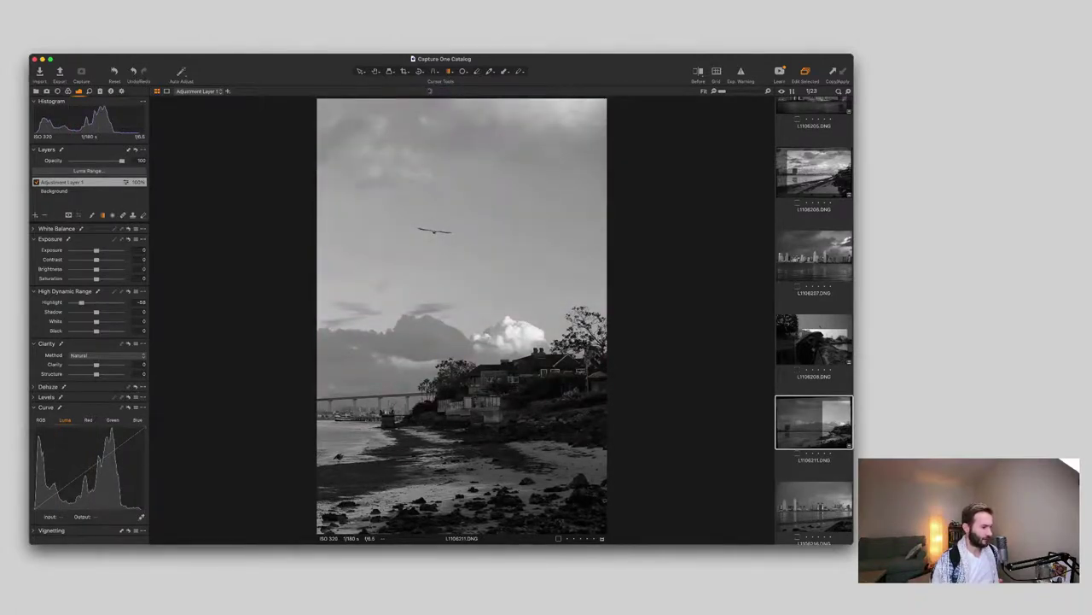
left_click_drag(96, 250, 91, 250)
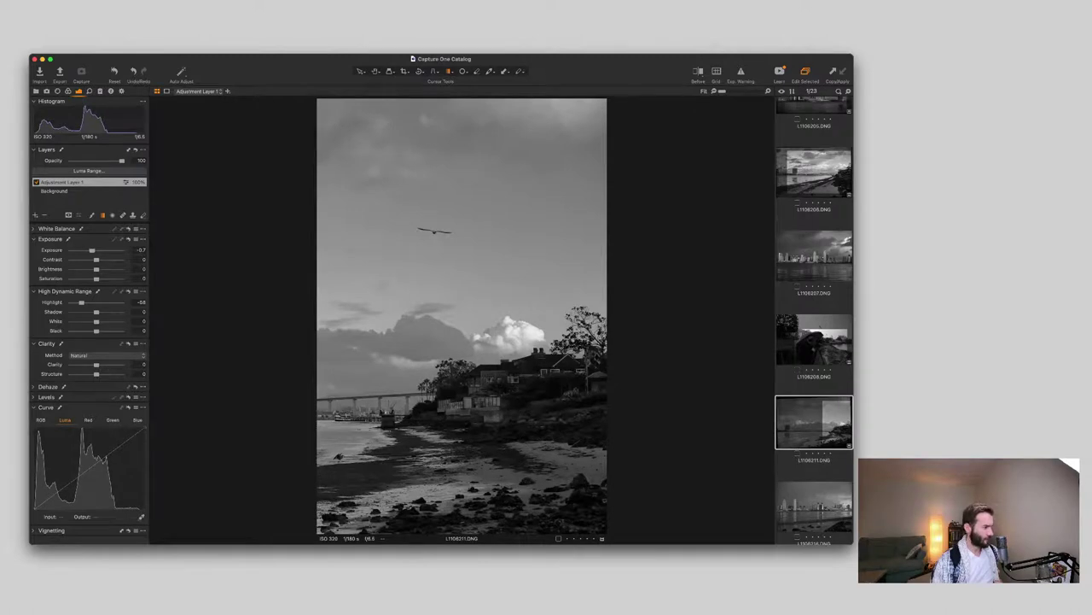
left_click_drag(96, 331, 93, 330)
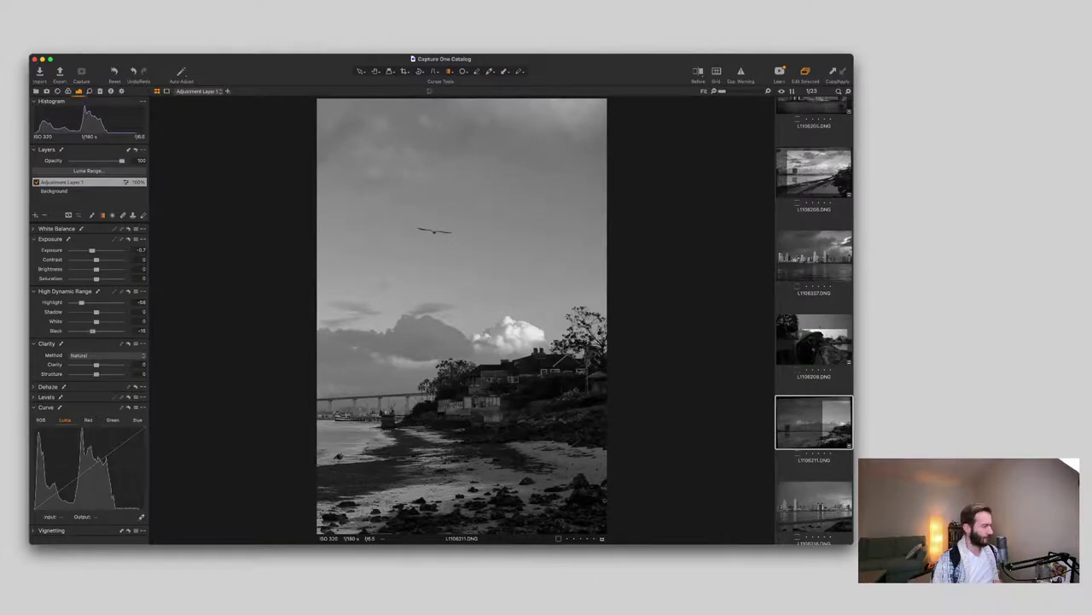
left_click_drag(103, 321, 100, 321)
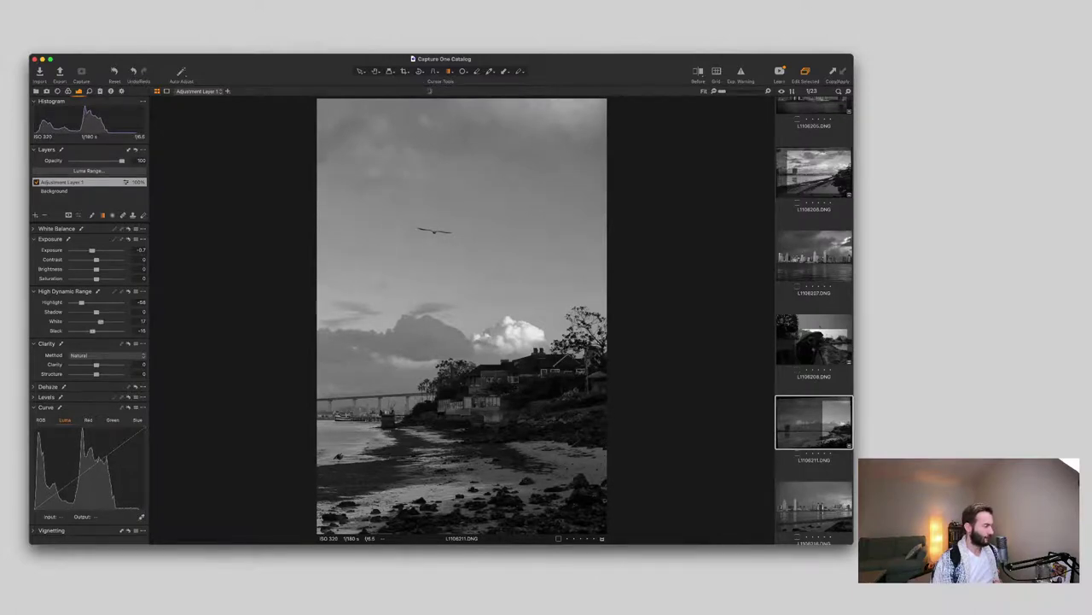
Step: Pull down the shadows on the sky layer's Luma curve and set the layer's Exposure to -0.47
left_click_drag(118, 447, 118, 449)
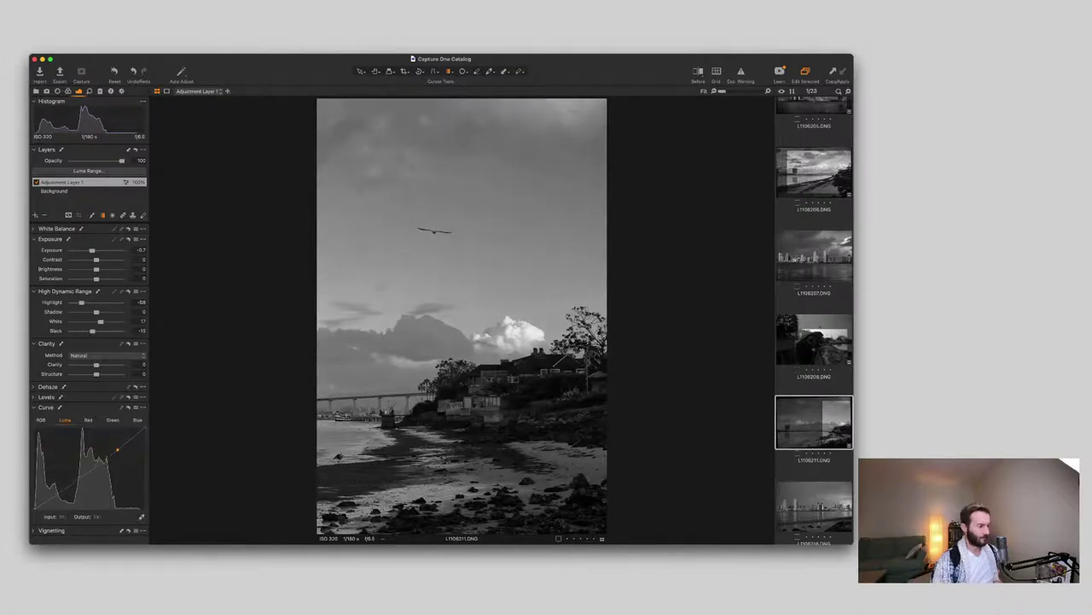
left_click_drag(52, 495, 52, 504)
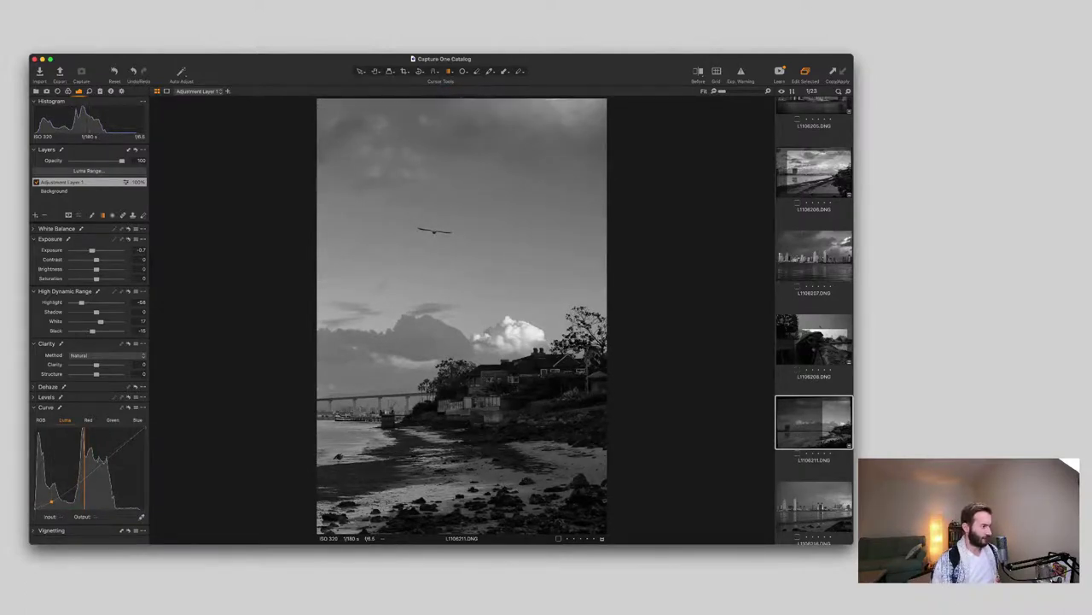
left_click_drag(92, 250, 93, 250)
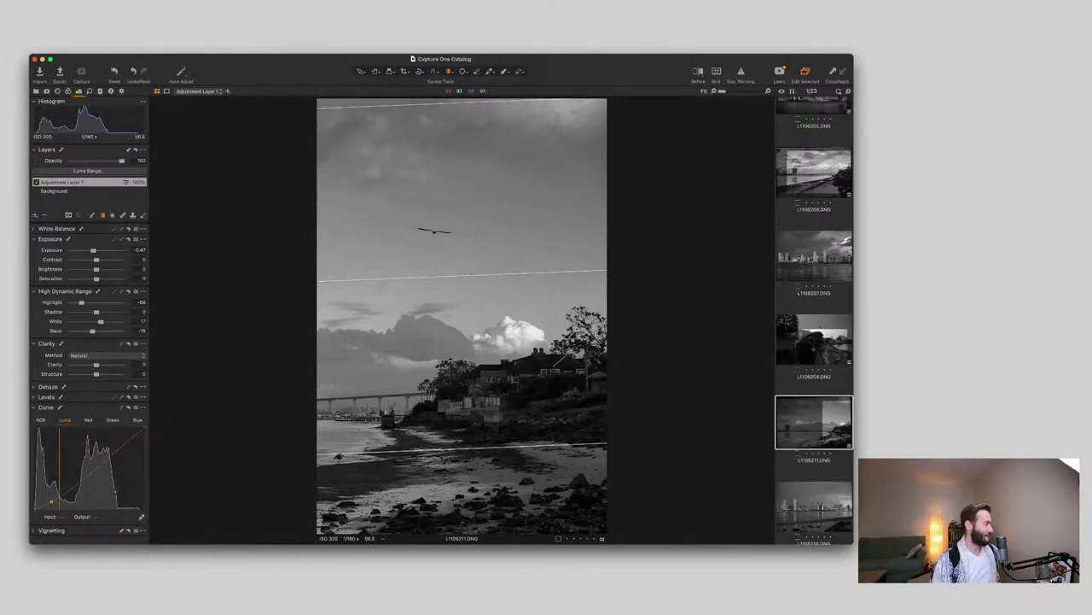
Step: Add a second adjustment layer with a gradient mask rising from the beach to above the clouds, and set its Exposure to 0.5
left_click(35, 215)
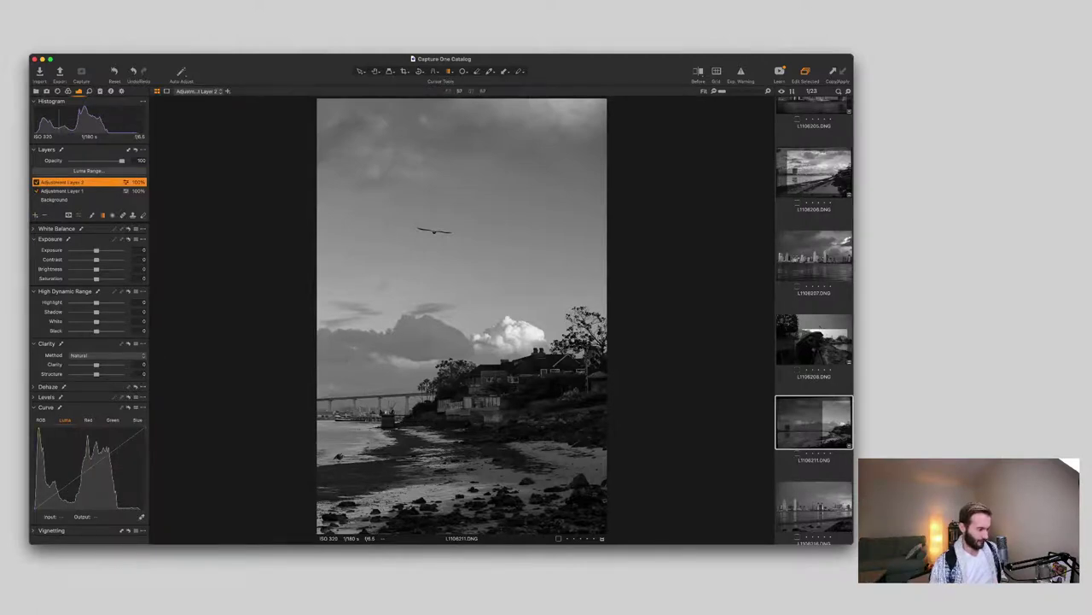
left_click_drag(457, 534, 448, 271)
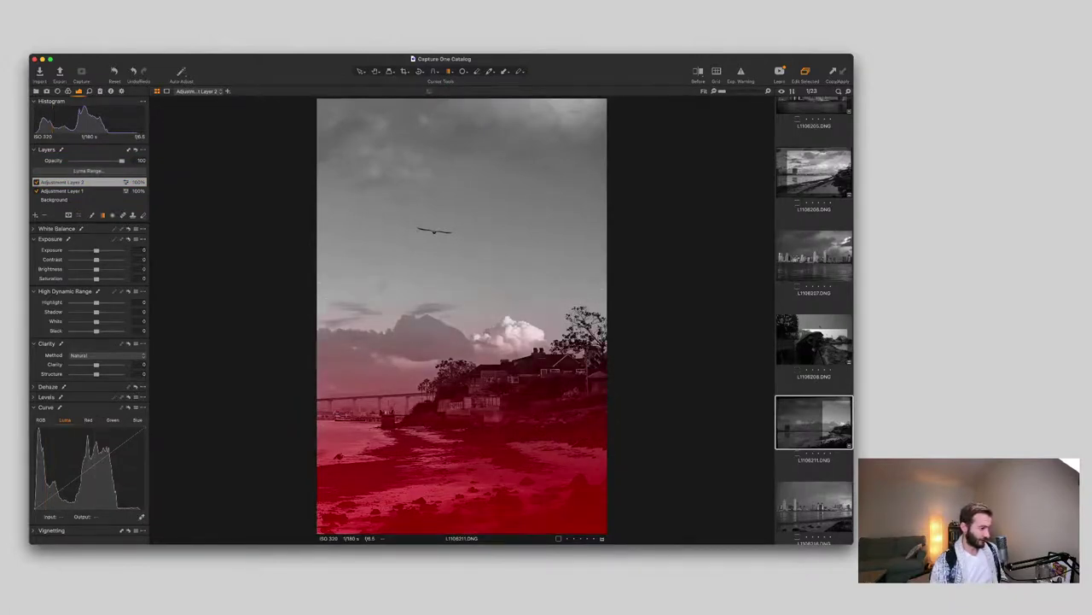
left_click_drag(96, 250, 99, 250)
key("m")
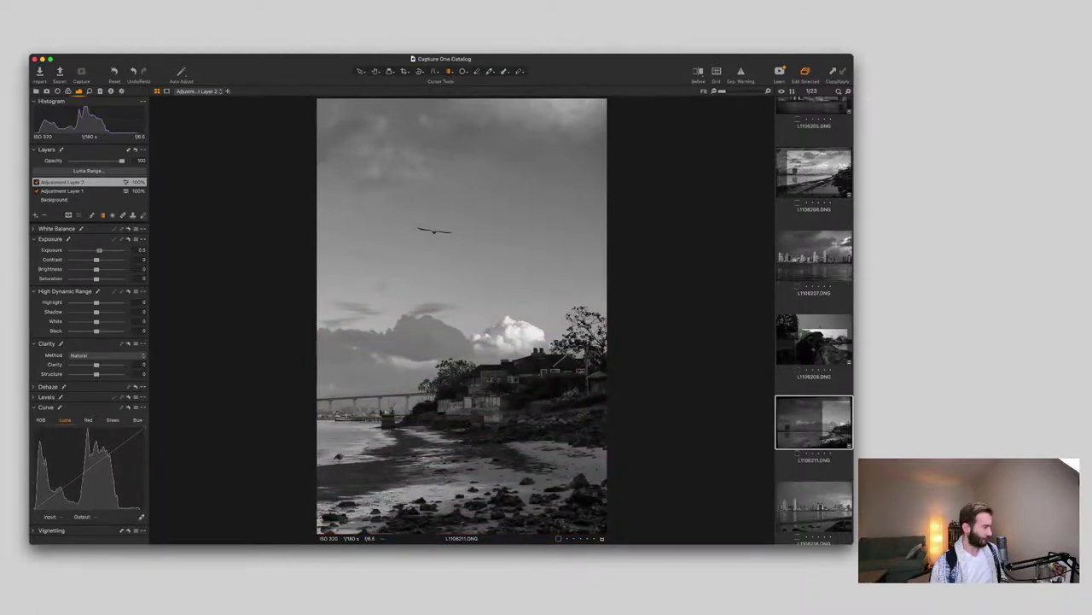
Step: Set the beach layer's Black to -31, Clarity to 18 and Structure to 7
left_click_drag(95, 330, 88, 330)
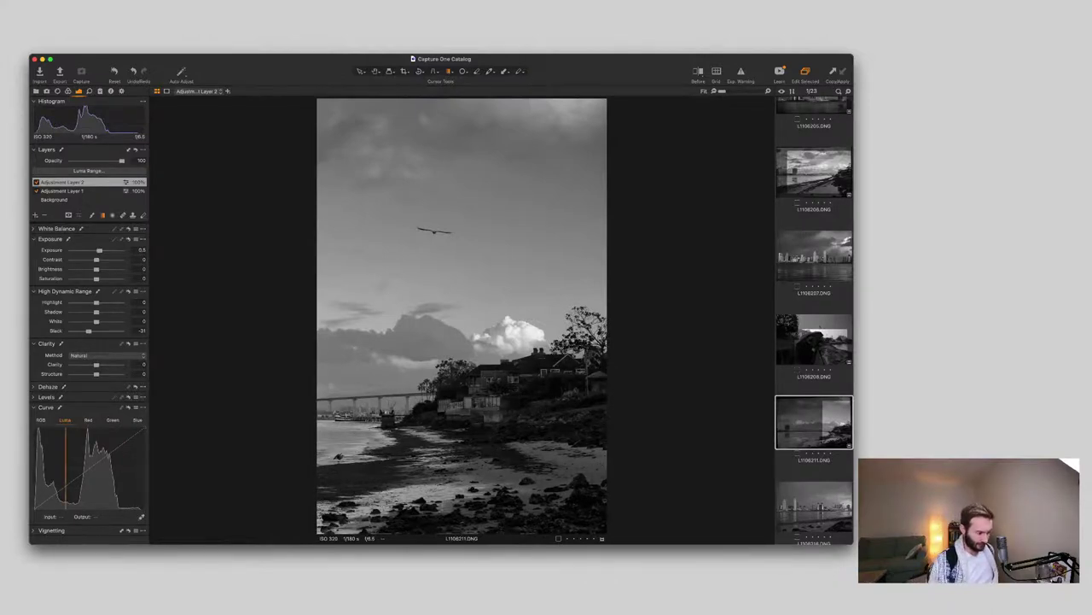
left_click_drag(96, 364, 103, 364)
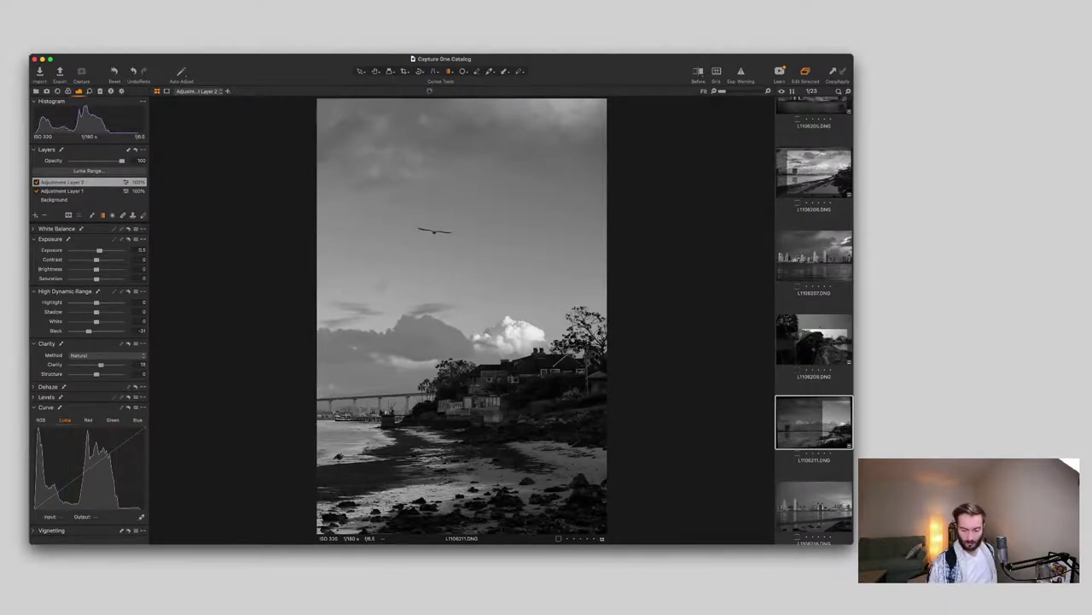
left_click_drag(97, 374, 98, 374)
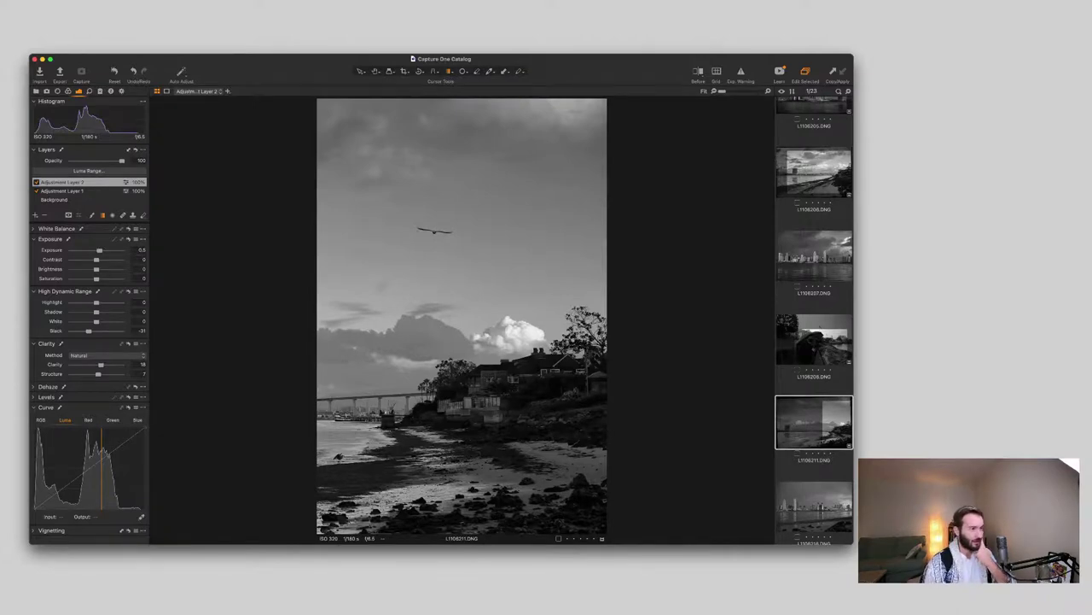
Step: Compare the bird photo before and after editing with the split view
key("shift+y")
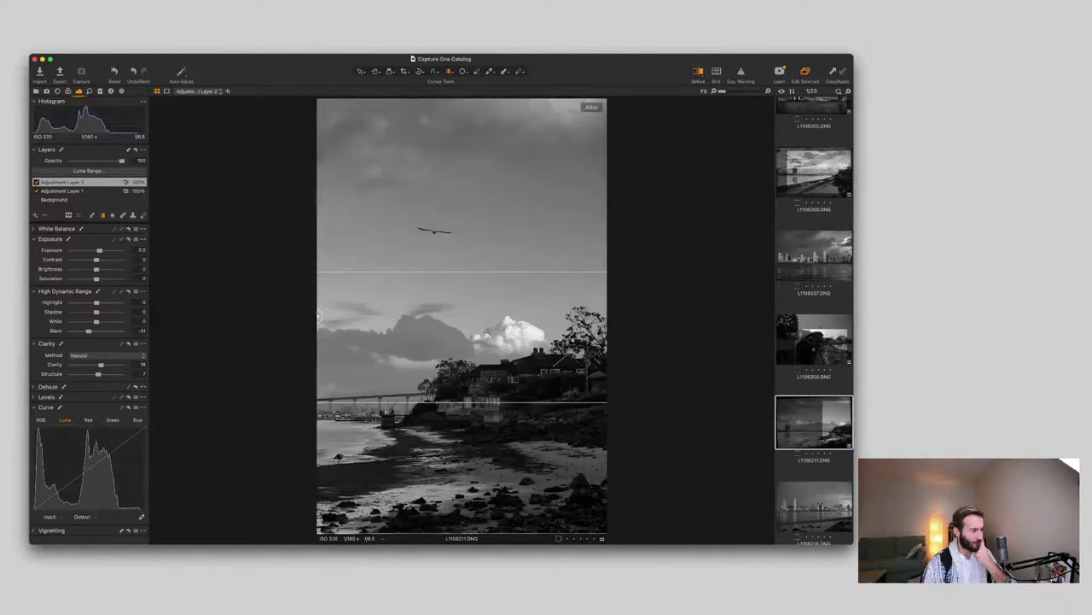
left_click_drag(461, 316, 318, 316)
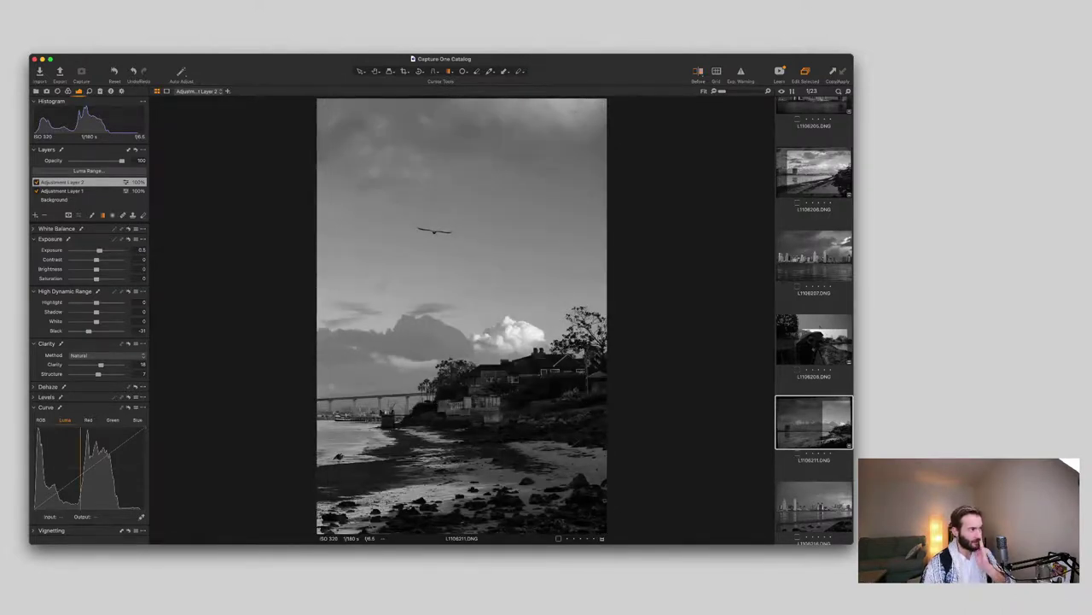
key("shift+y")
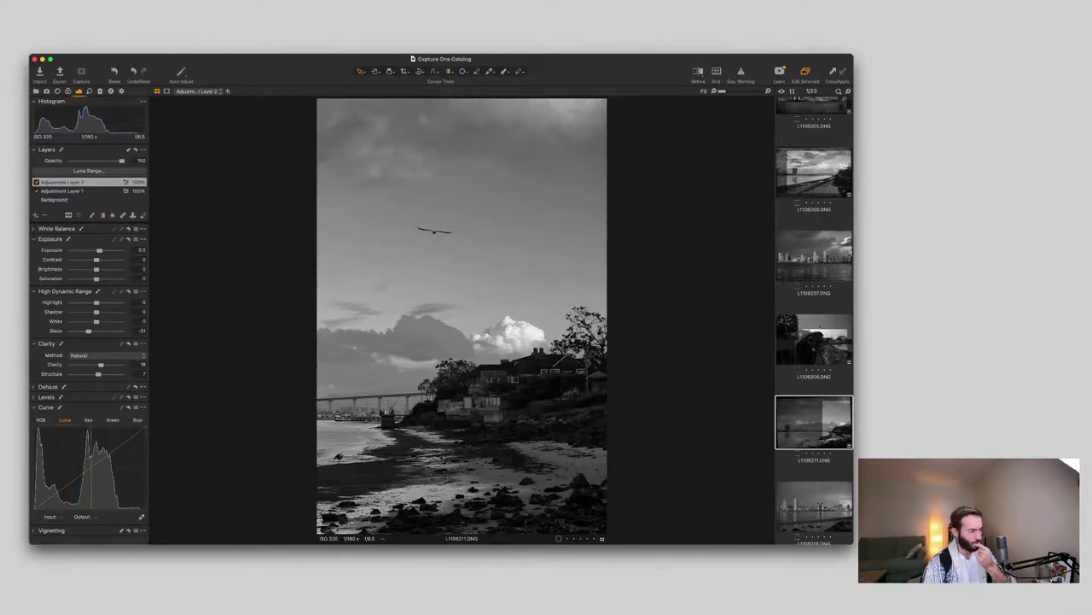
Step: Delete the four waterfront photos following the bird photo, L1106216.DNG through L1106219.DNG
scroll(814, 398, "down", 3)
left_click(814, 398)
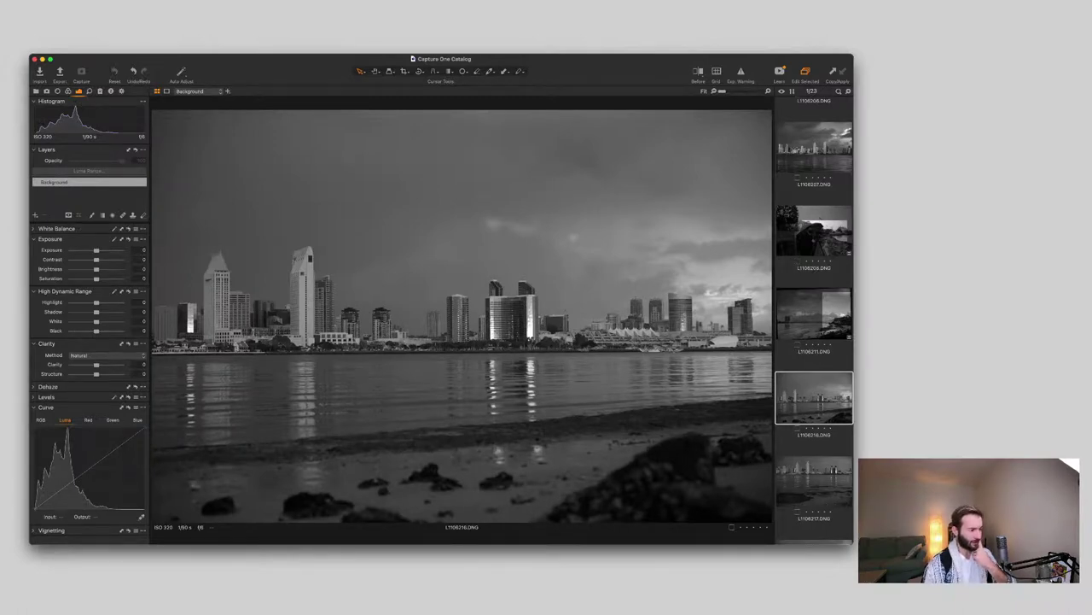
key("Delete")
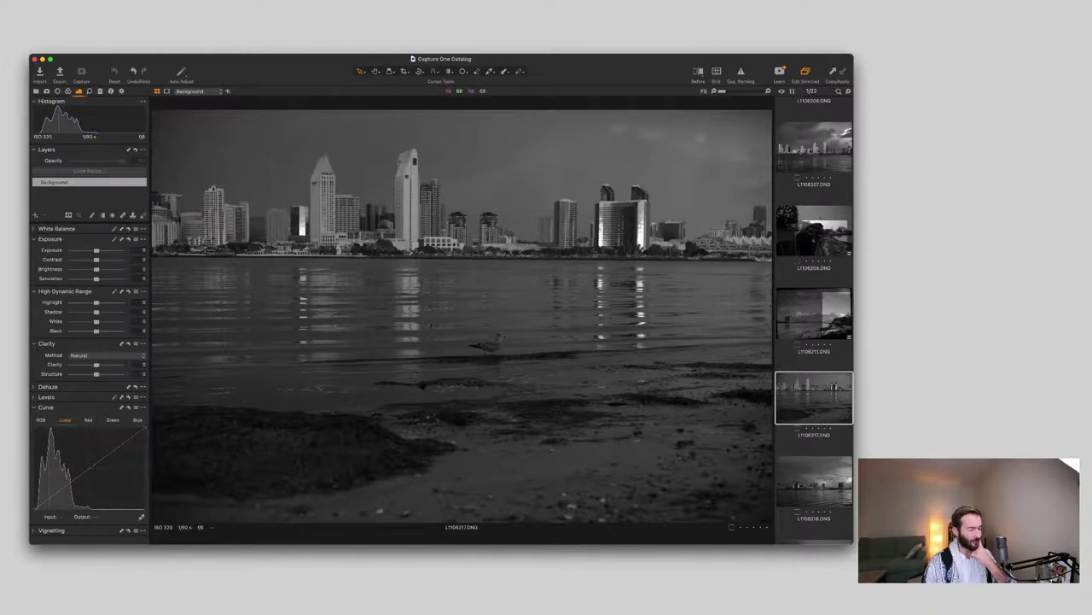
key("super+BackSpace")
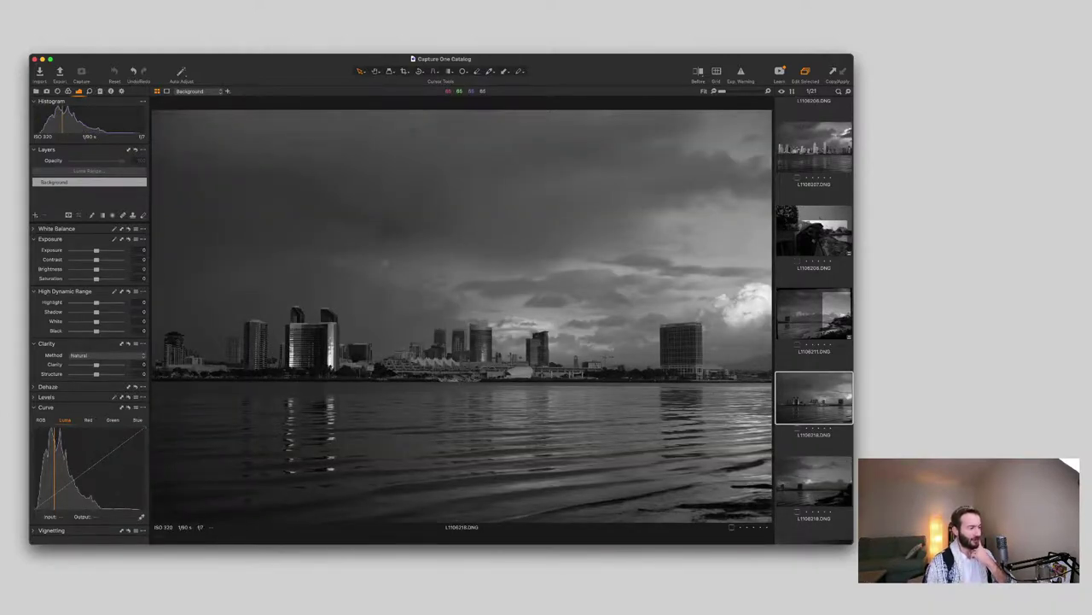
key("BackSpace")
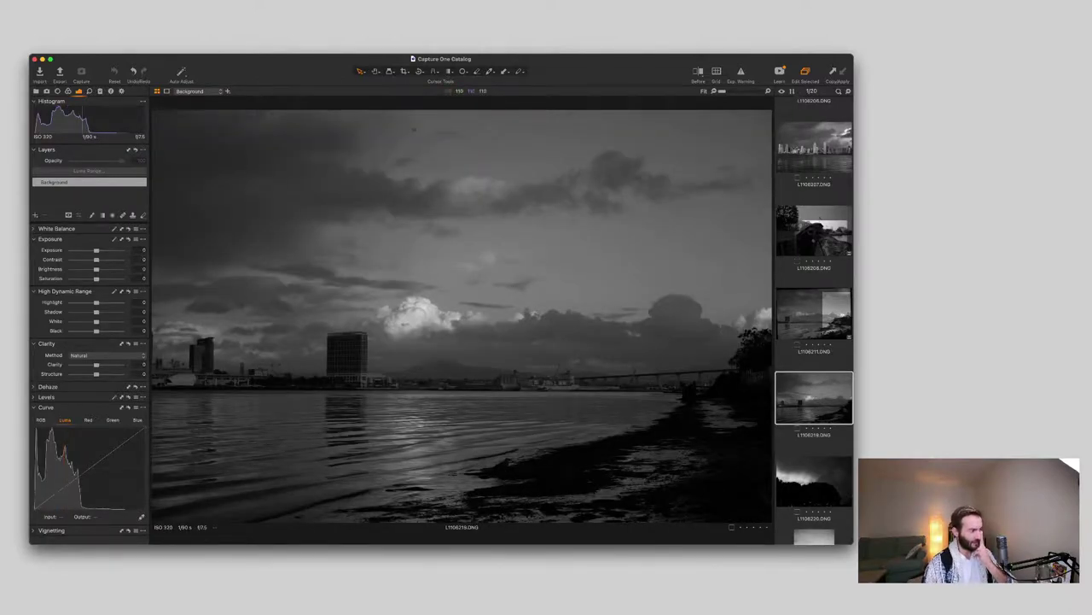
key("BackSpace")
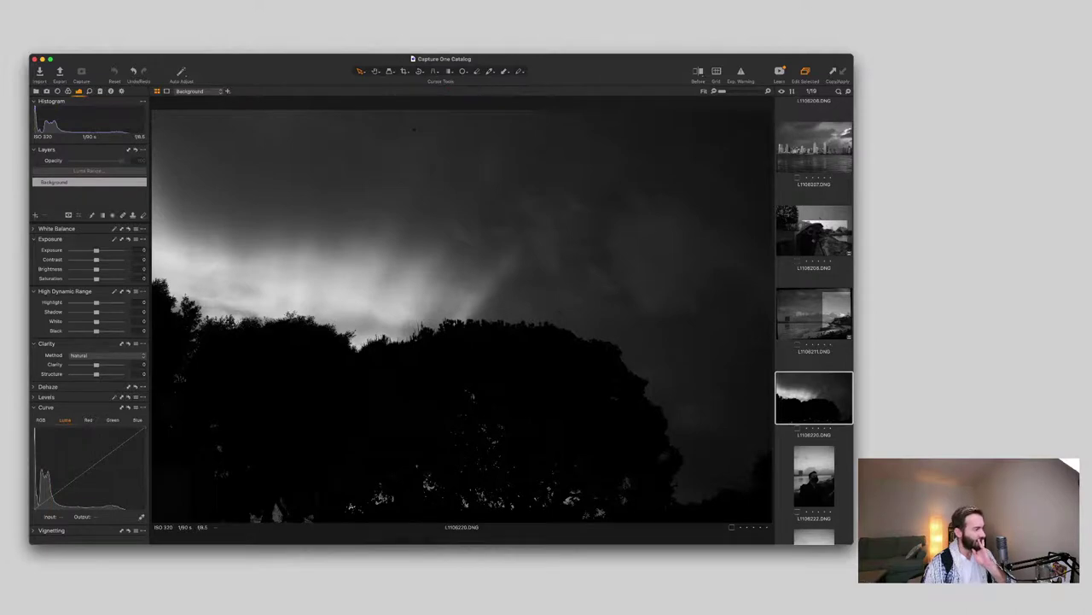
Step: Try Exposure 4 on the tree silhouette photo, settle on 0.83, and set Clarity and Structure to 20
left_click_drag(97, 250, 122, 250)
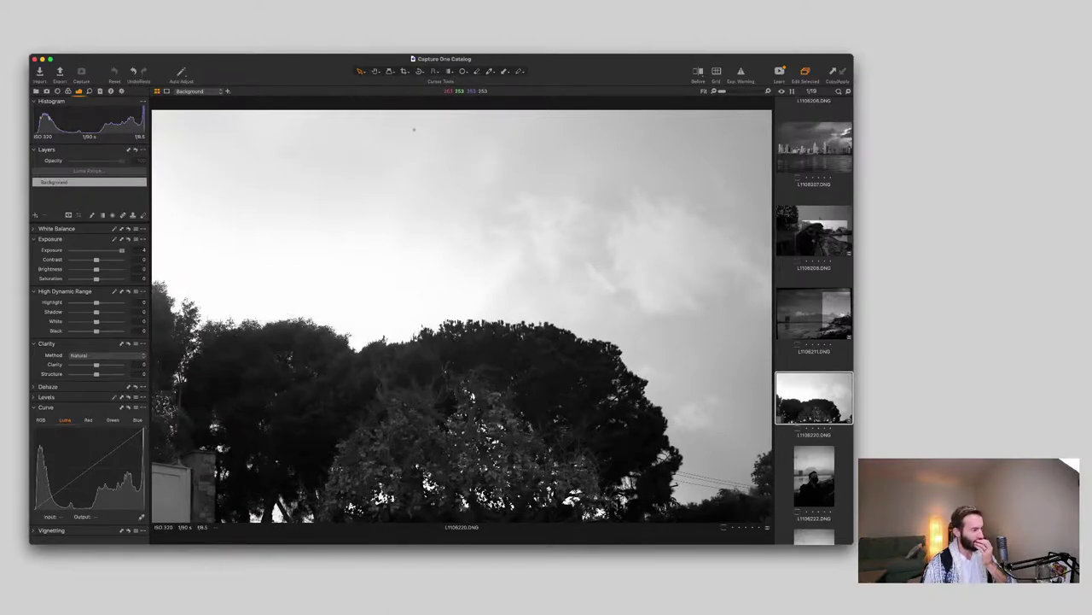
mouse_move(122, 250)
left_mouse_down()
mouse_move(80, 251)
mouse_move(101, 250)
left_mouse_up()
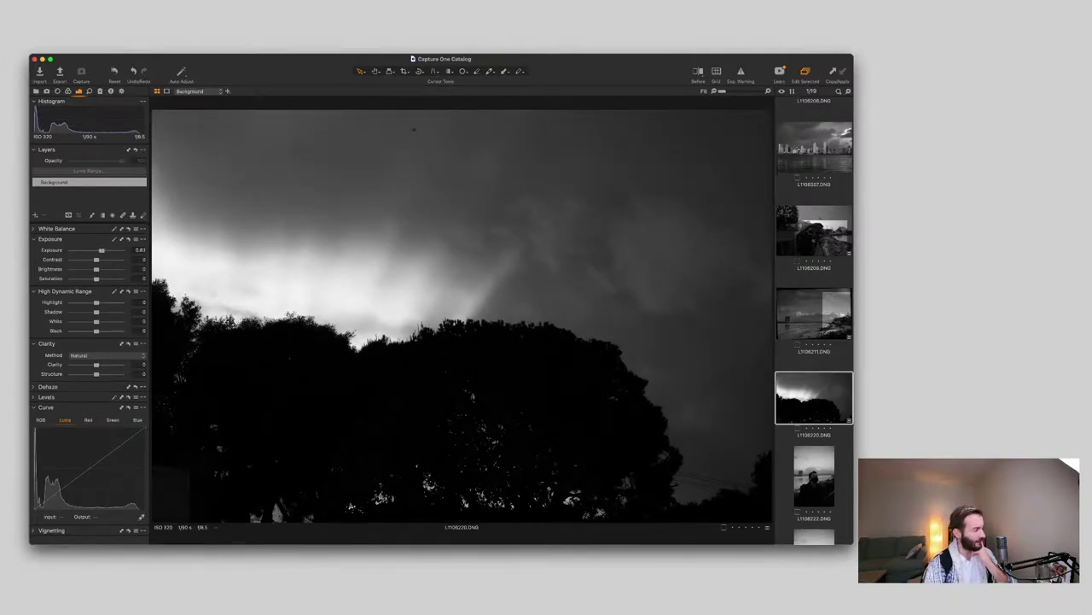
left_click_drag(97, 365, 102, 374)
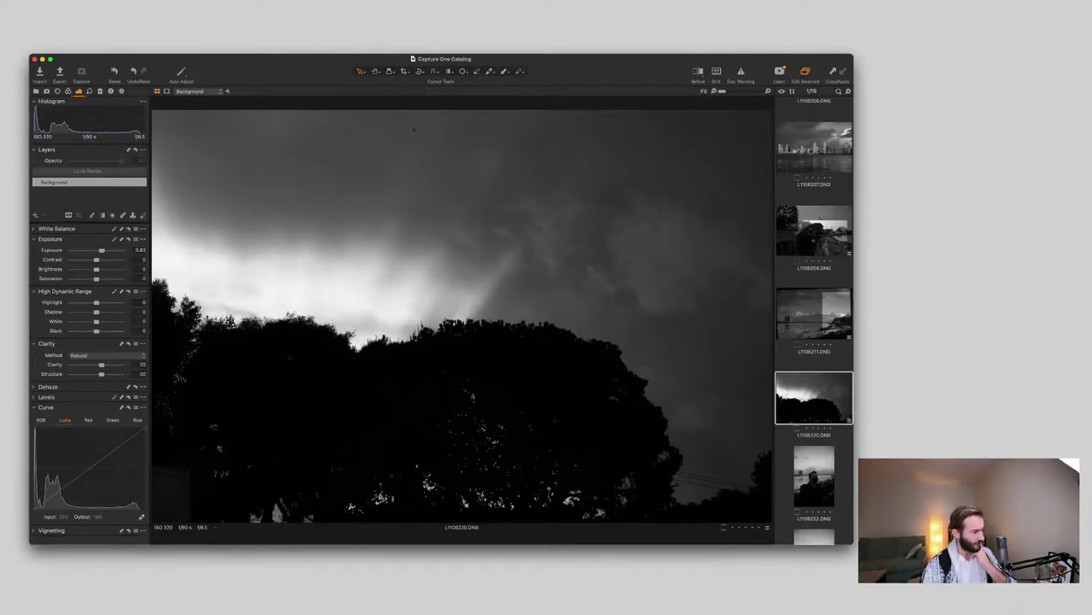
Step: Shape the tree photo's Luma curve into a contrast curve by lowering the shadows and lifting the upper midtones
left_click_drag(121, 445, 122, 444)
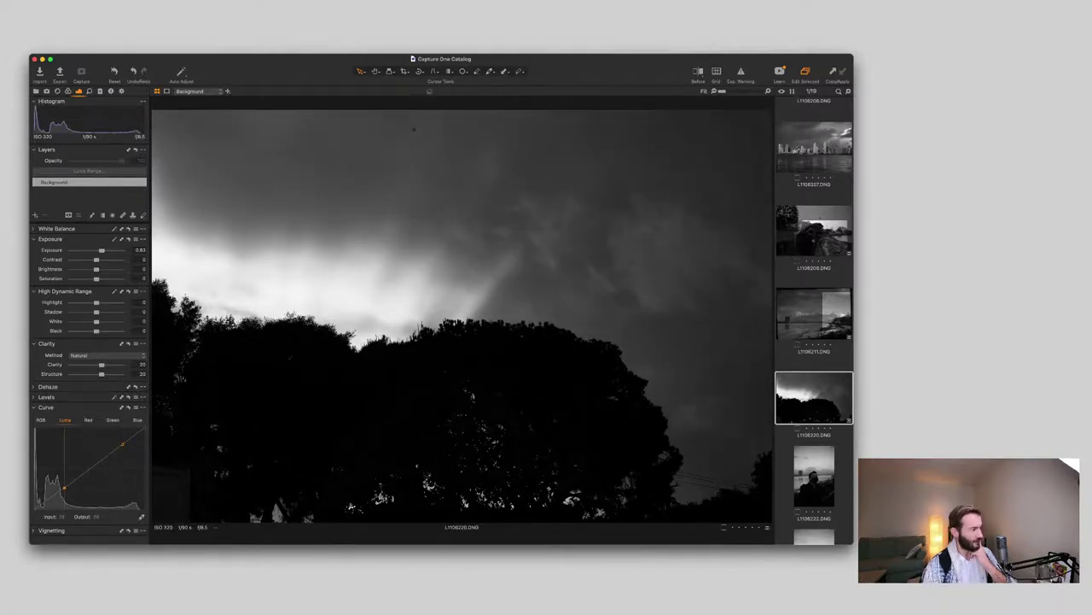
left_click_drag(67, 487, 67, 492)
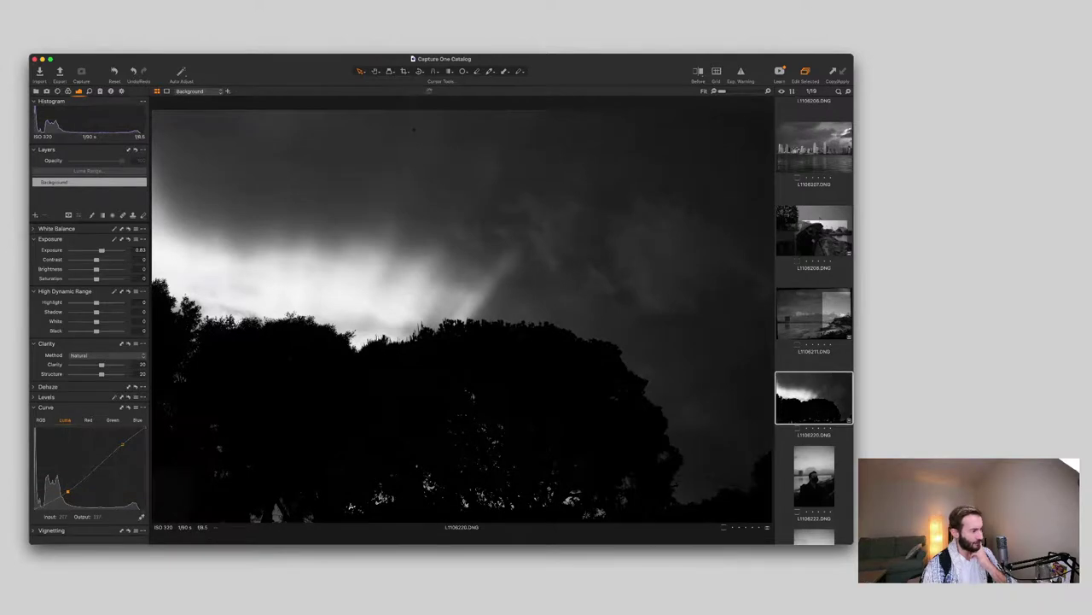
left_click_drag(121, 444, 98, 459)
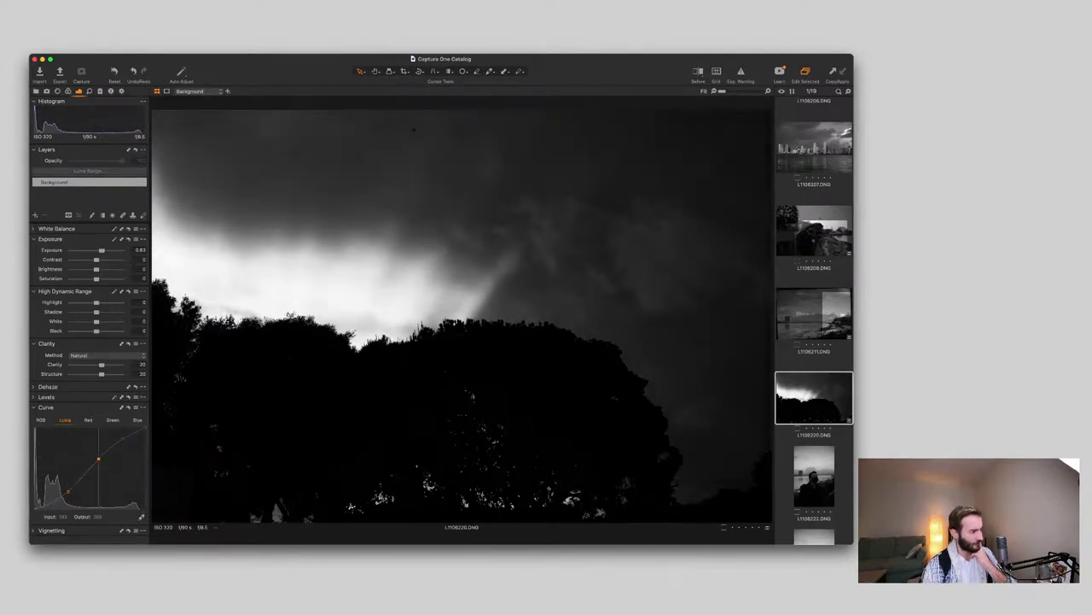
Step: Refine the tree photo's Luma curve by adjusting the midtone point, raising the shadow point and adding a deeper shadow point
left_click_drag(67, 493, 100, 460)
left_click(99, 458)
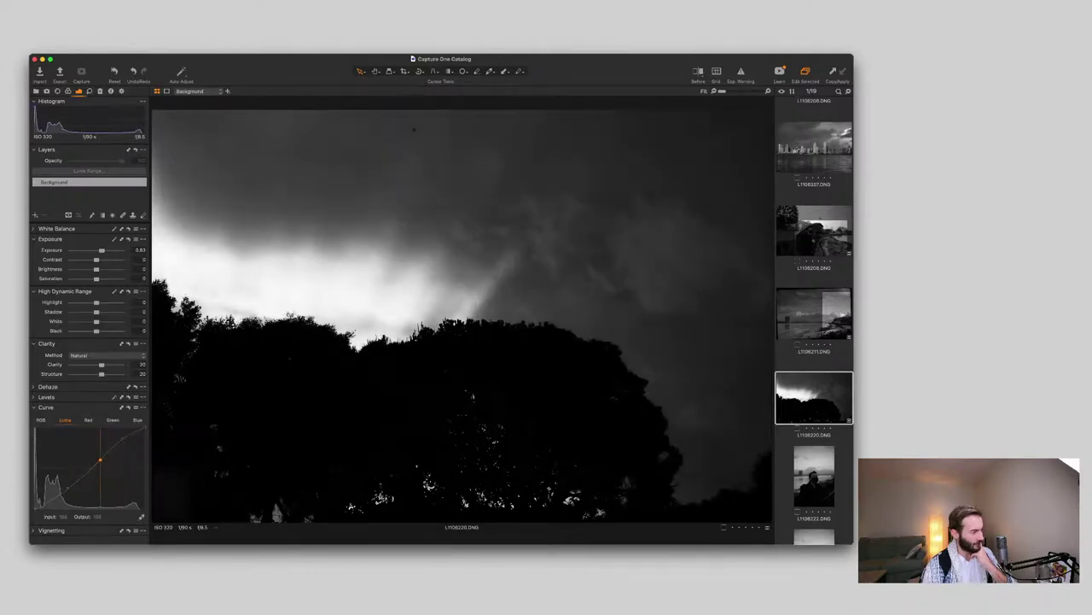
left_click(142, 516)
left_click(67, 489)
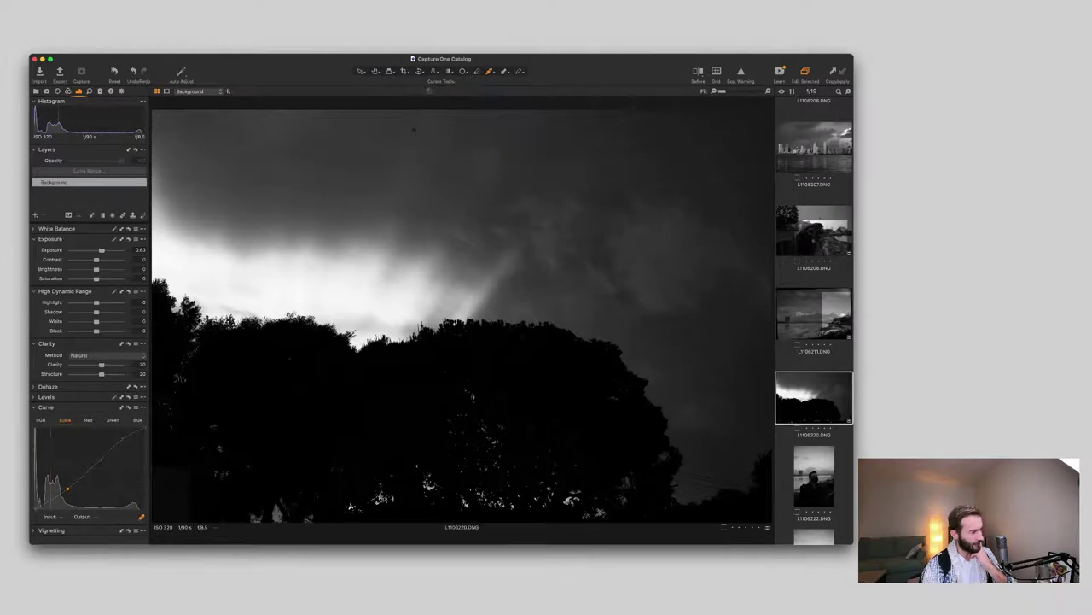
mouse_move(55, 497)
left_mouse_down()
mouse_move(67, 484)
mouse_move(56, 497)
left_mouse_up()
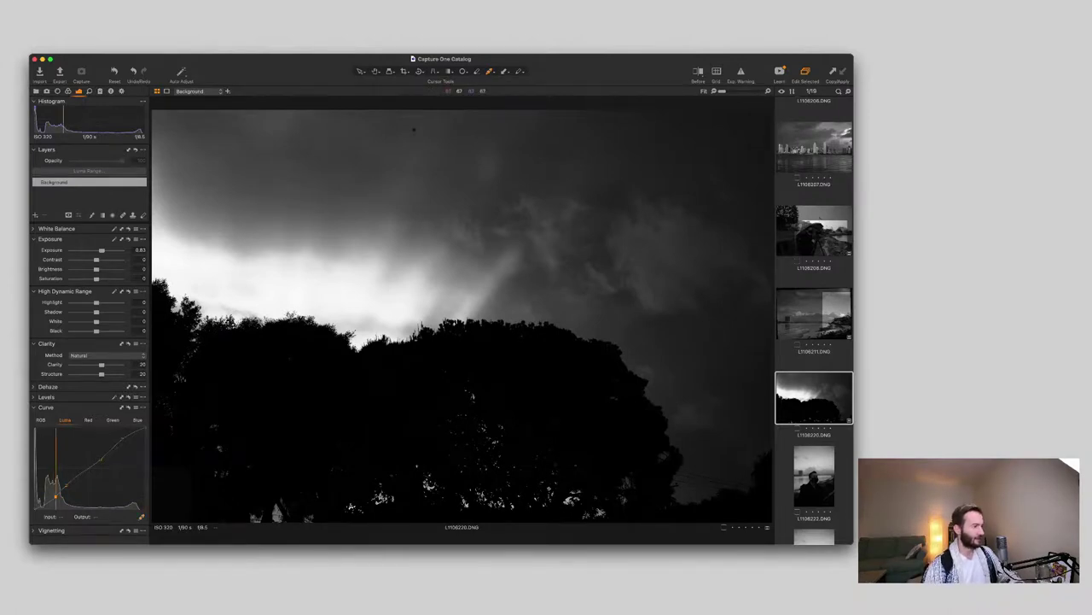
Step: Remove the dust specks in the upper part of the tree photo's sky with dust-removal spots
key("o")
scroll(751, 315, "up", 5)
key("super+0")
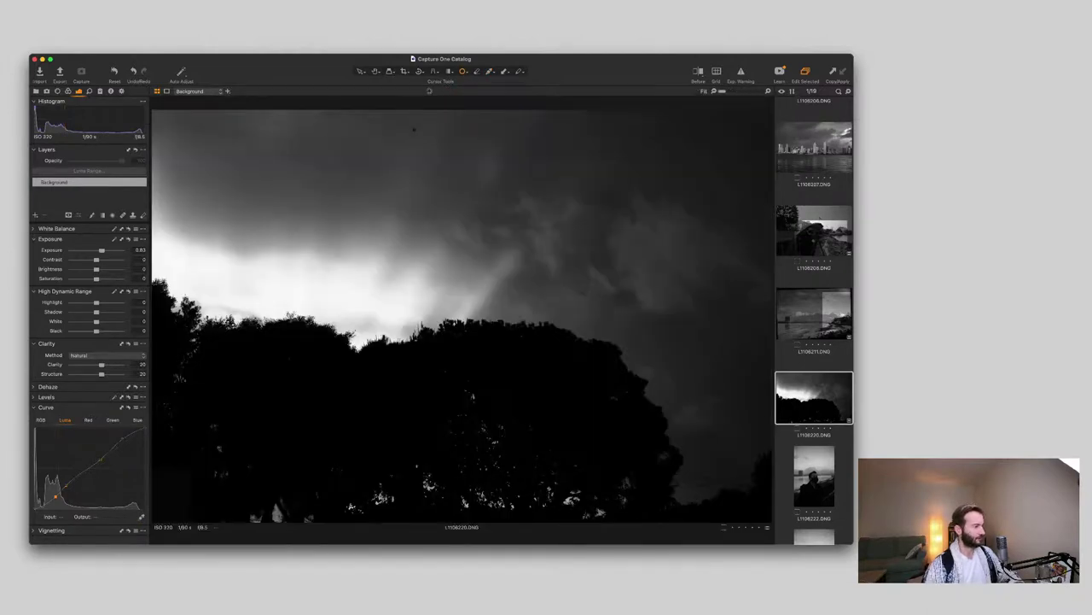
key("super+alt+0")
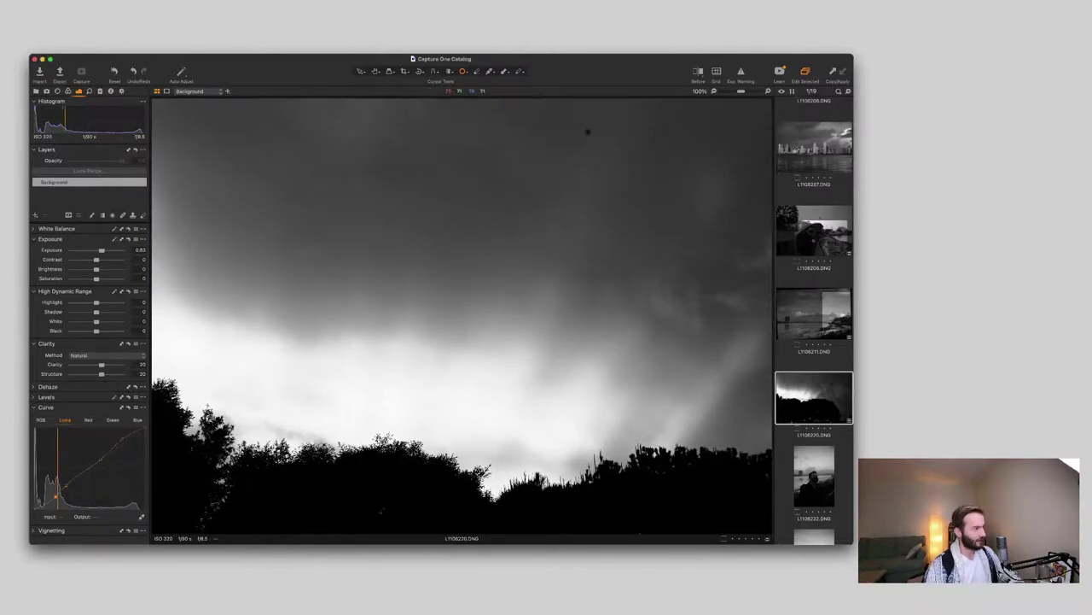
left_click(298, 177)
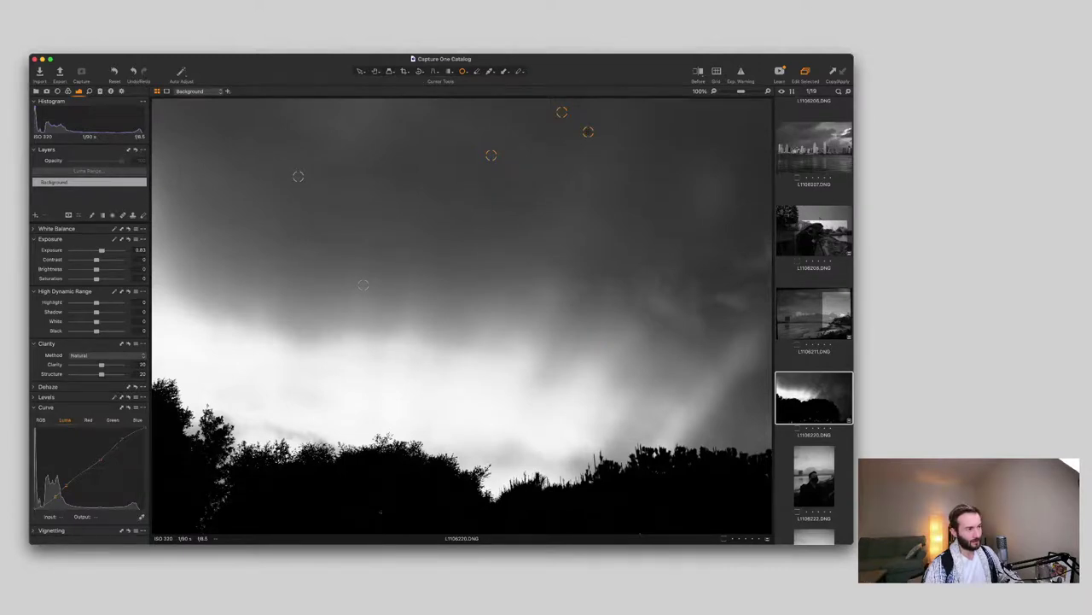
left_click_drag(589, 131, 587, 131)
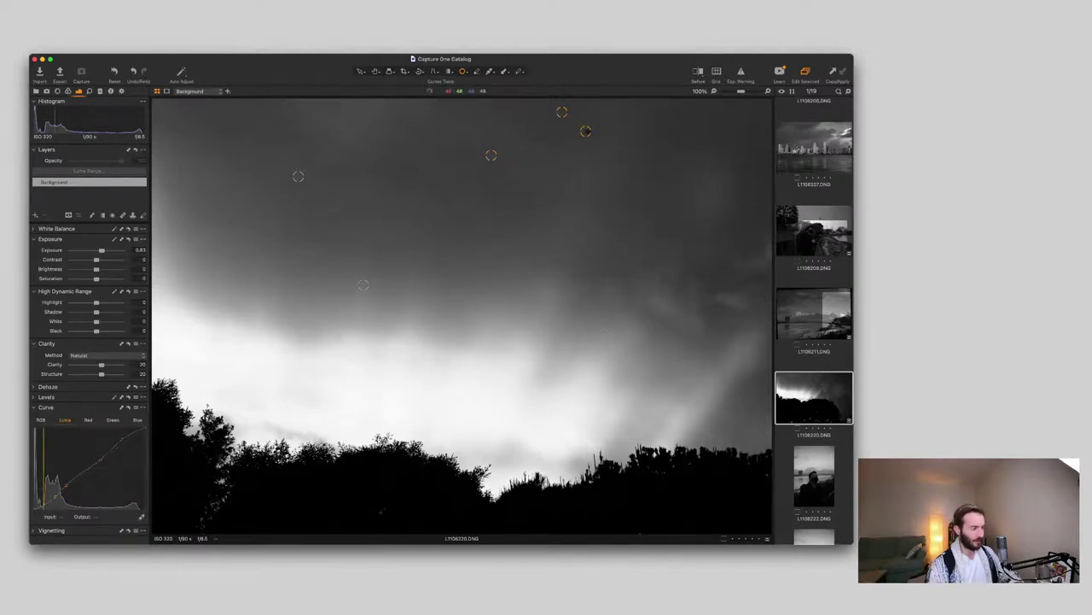
Step: Add further dust-removal spots across the upper middle of the sky and an enlarged one just above the treetops
scroll(586, 130, "down", 1)
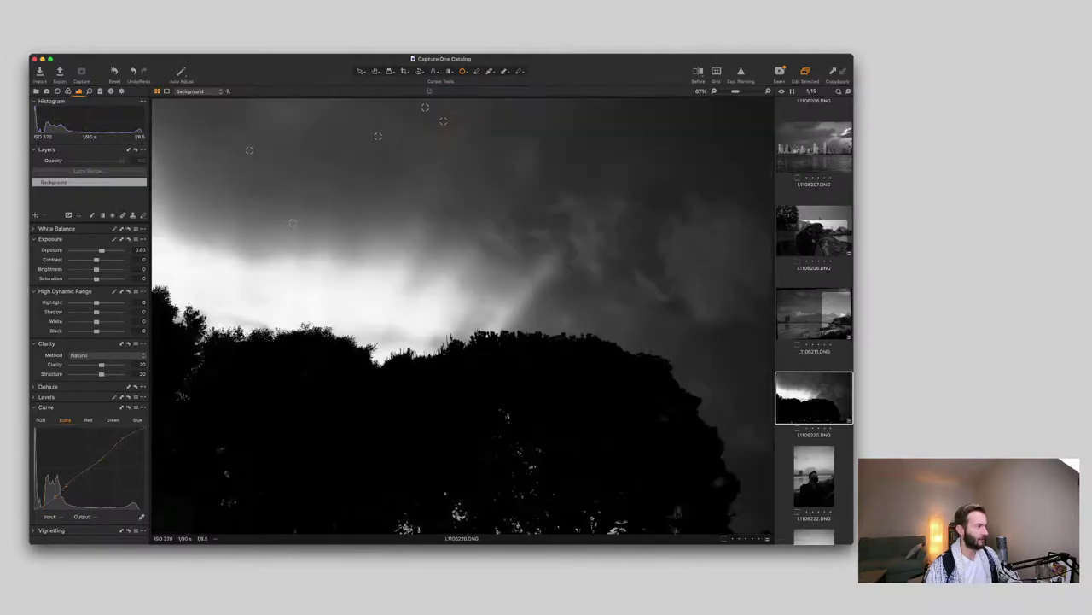
key("super+minus")
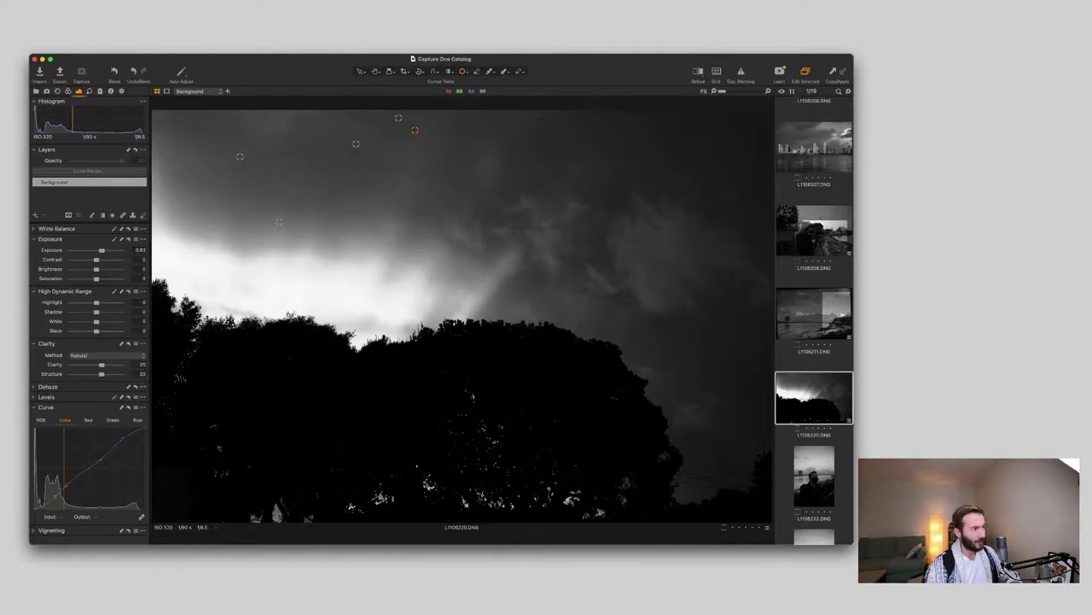
left_click(283, 210)
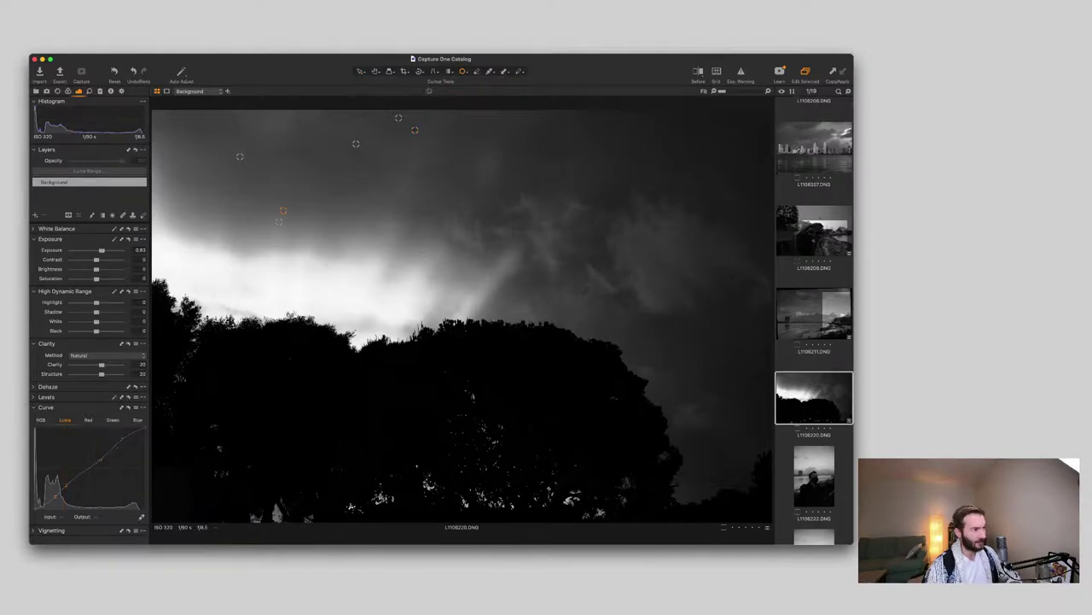
left_click(482, 134)
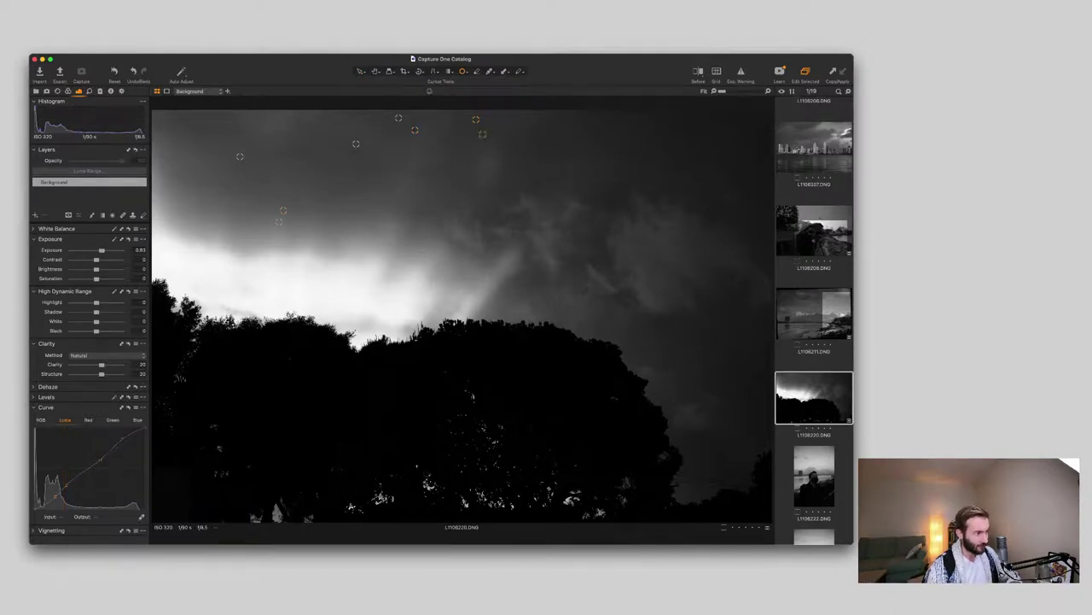
left_click(466, 145)
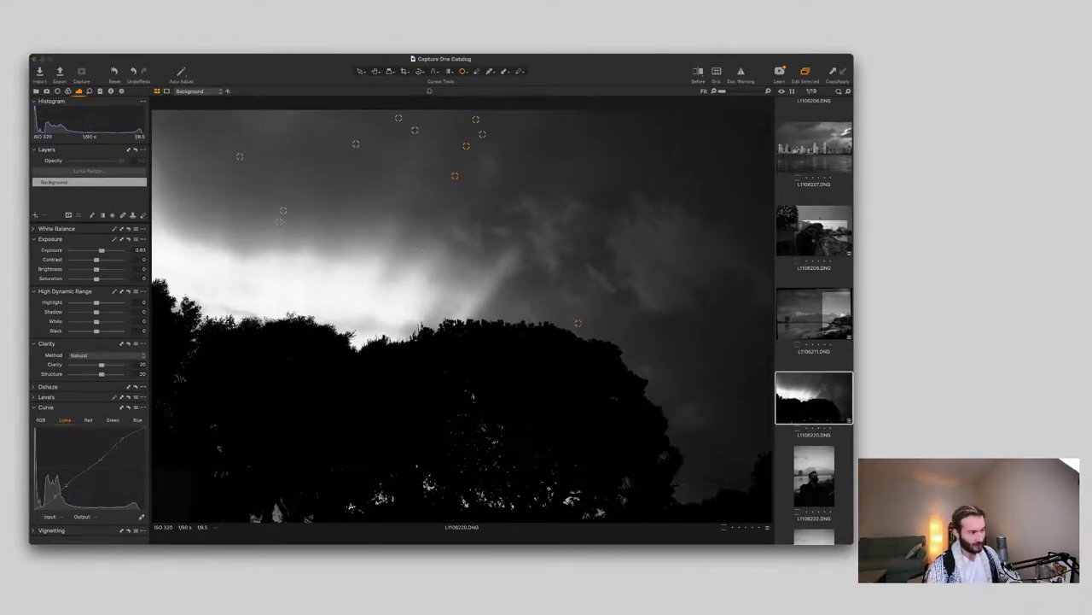
key("]")
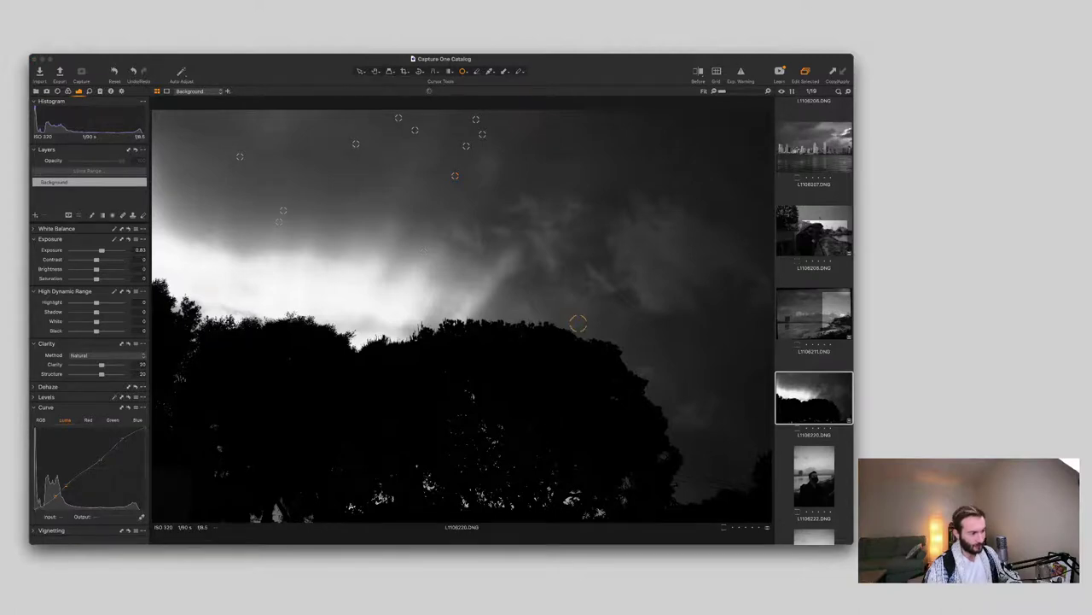
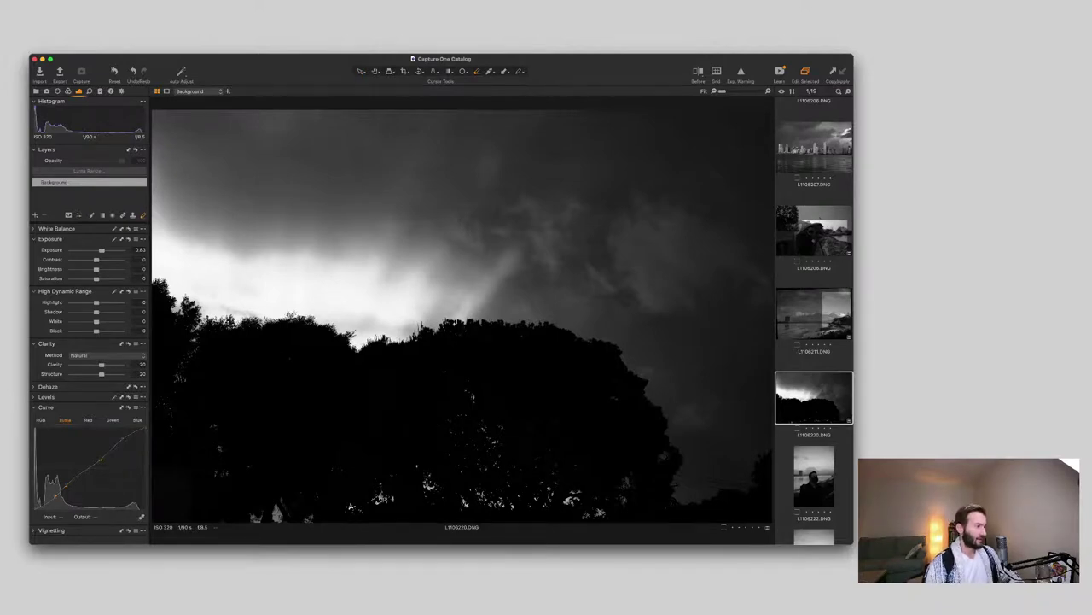
Step: Clone clean sky over the dust spot near the tree photo's upper edge on a new clone layer
key("s")
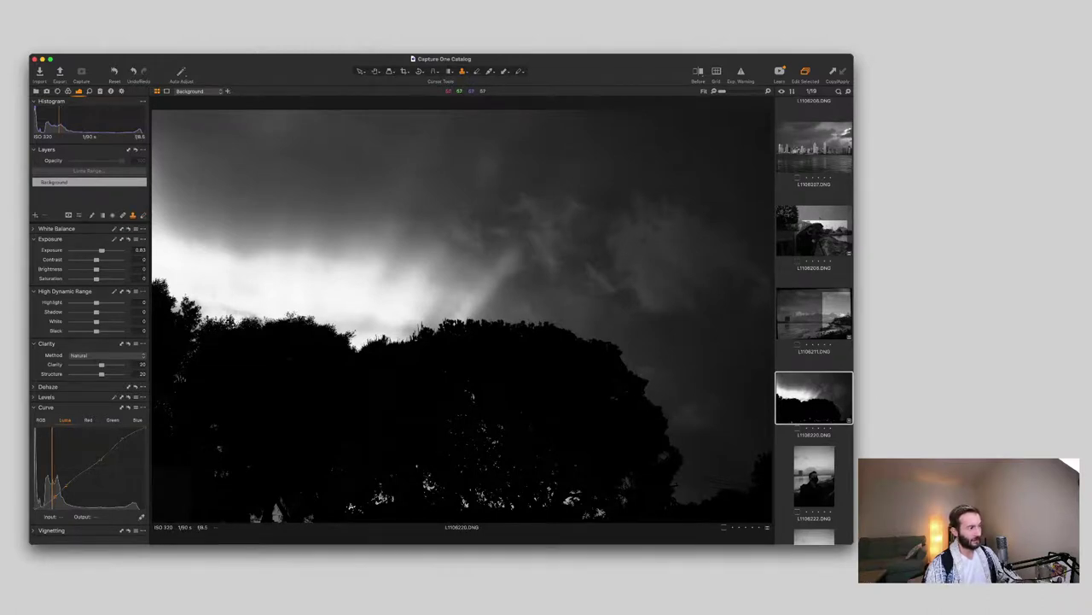
key("s")
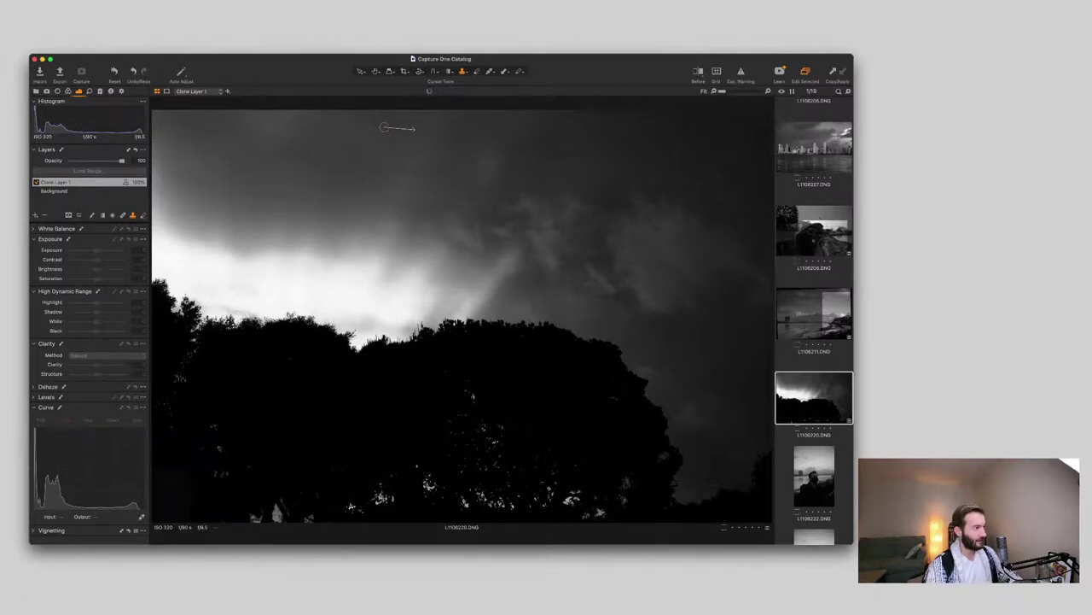
key("m")
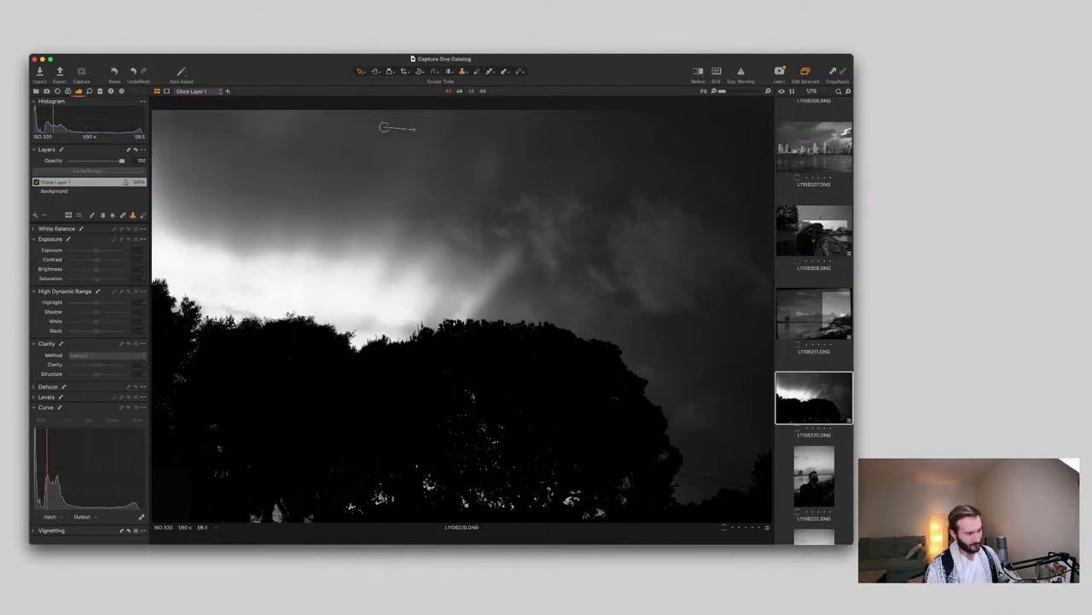
Step: Clone out the dark smudge in the cloudy sky above the large tree on the same clone layer
scroll(366, 238, "up", 10)
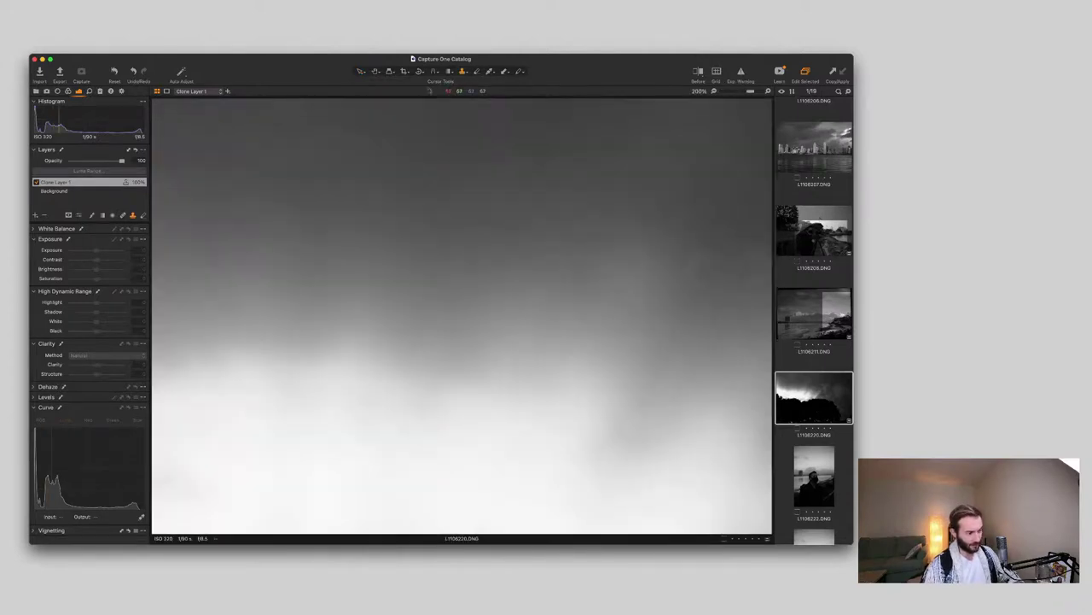
scroll(365, 237, "down", 10)
scroll(586, 265, "up", 10)
scroll(586, 264, "down", 5)
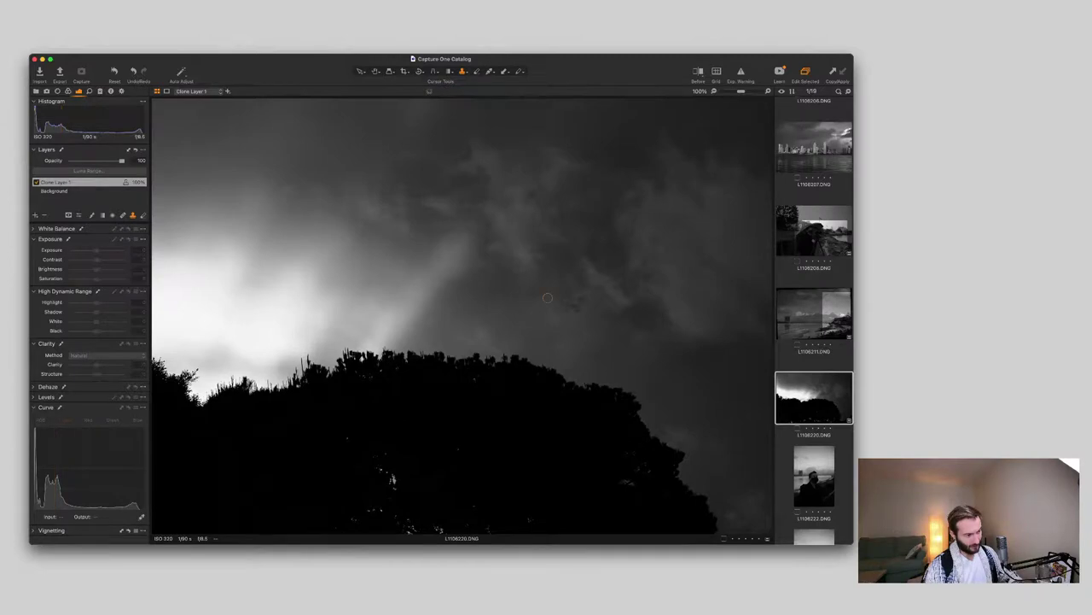
left_click(574, 305)
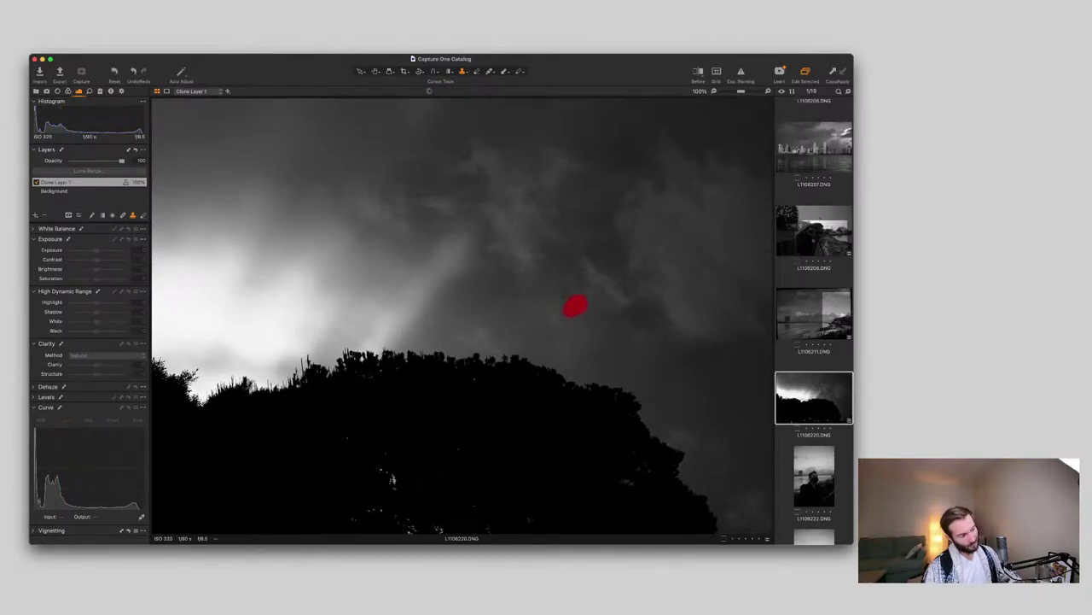
key("m")
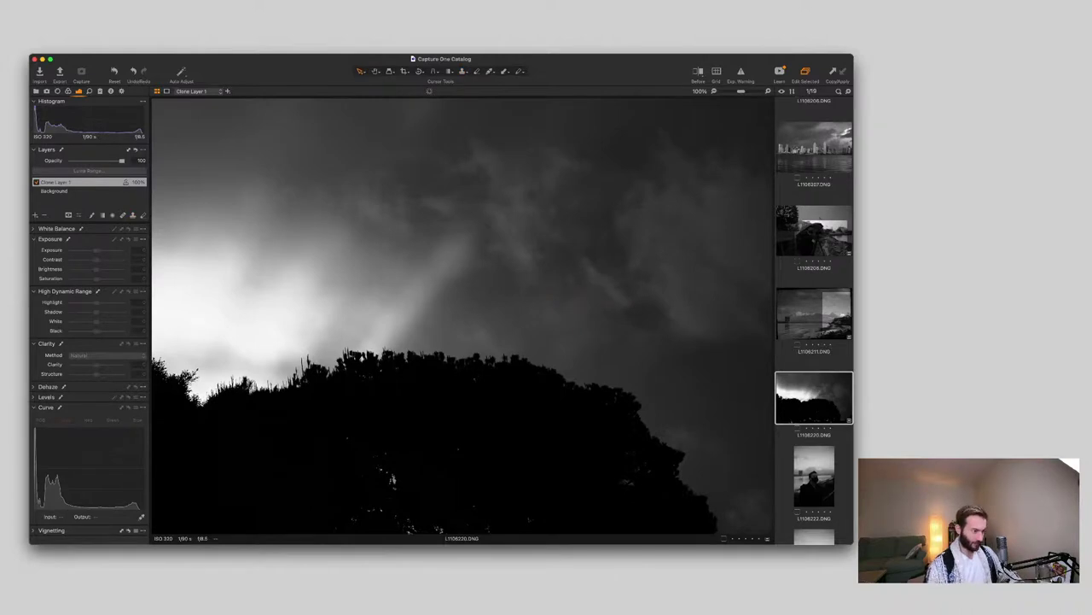
key("super+0")
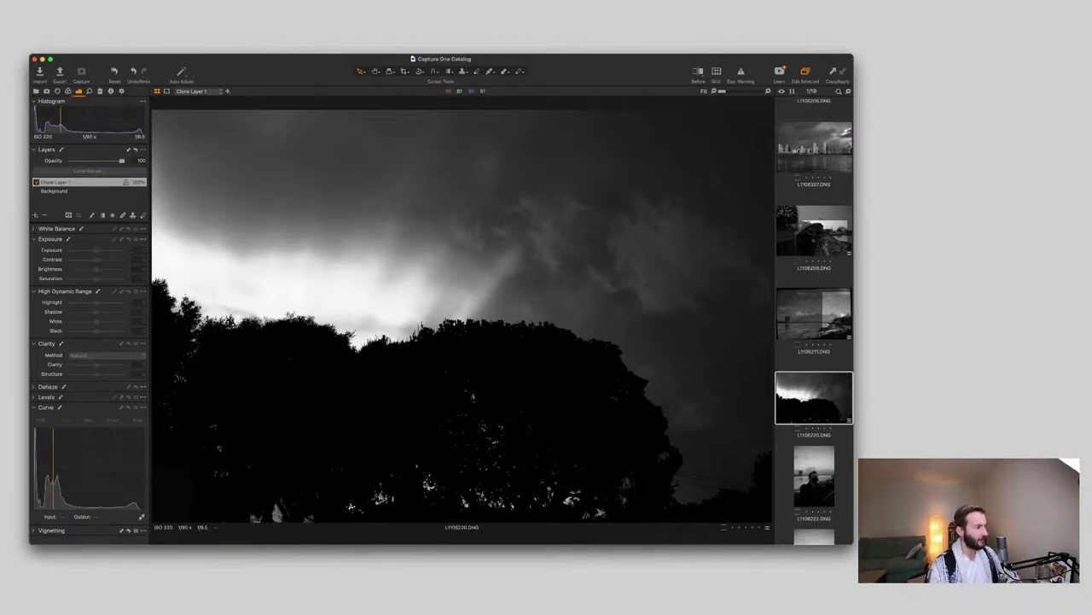
Step: Inspect the retouched sky at 100% and set the Background layer's Exposure to 1.03
double_click(602, 260)
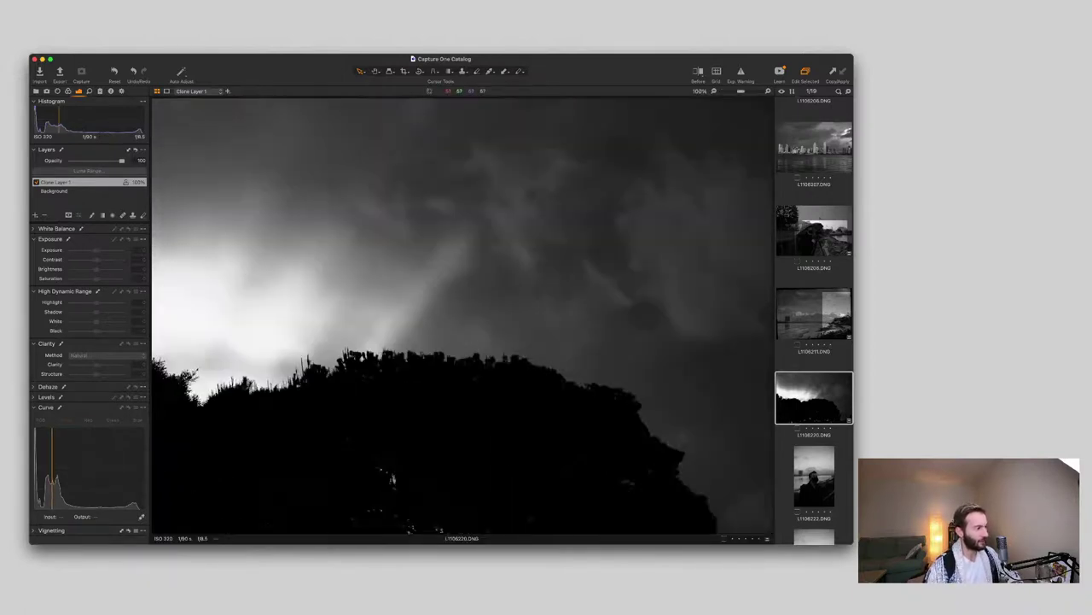
scroll(601, 261, "up", 3)
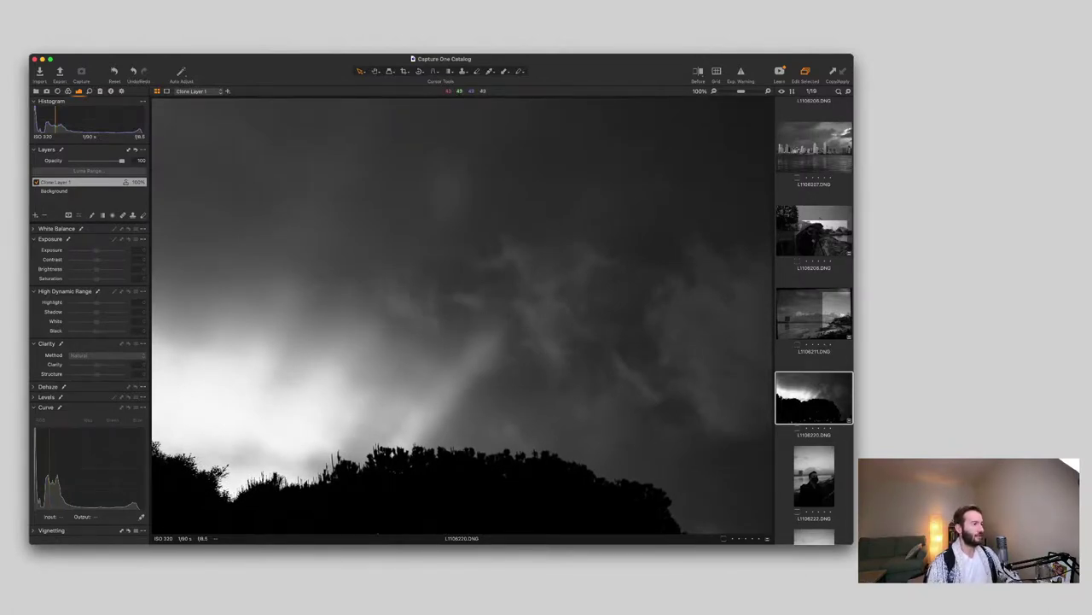
key("super+0")
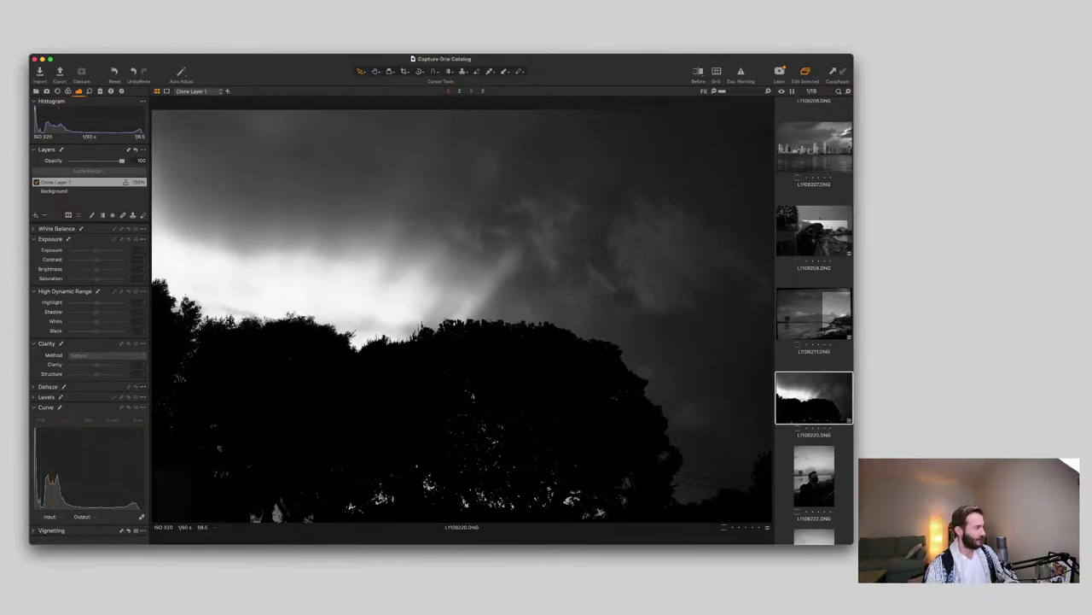
left_click(75, 191)
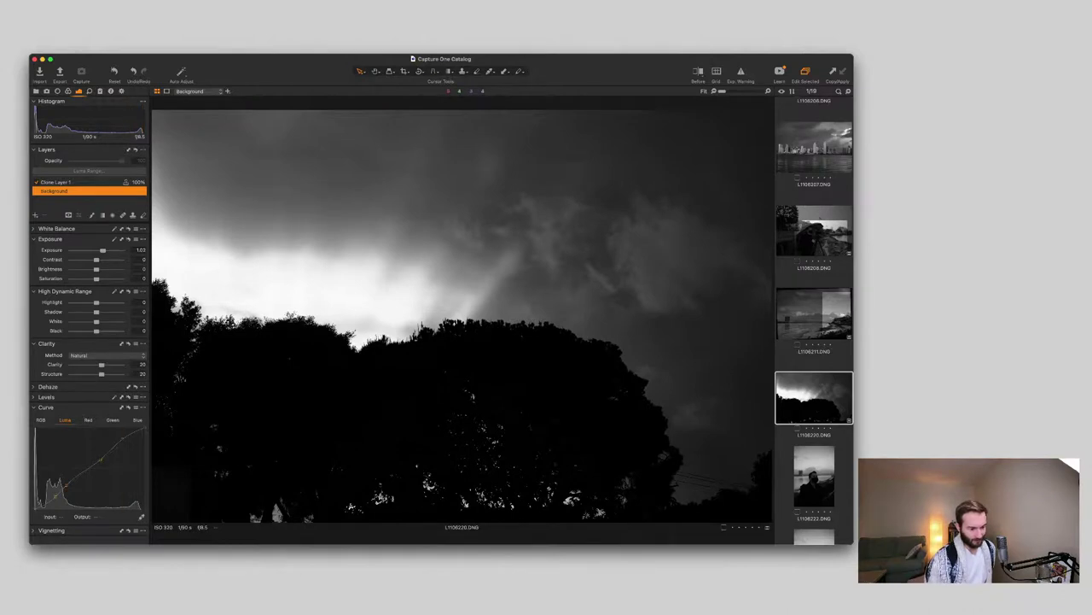
Step: Compare the three portraits of the masked man, L1106222.DNG through L1106224.DNG
left_click(814, 476)
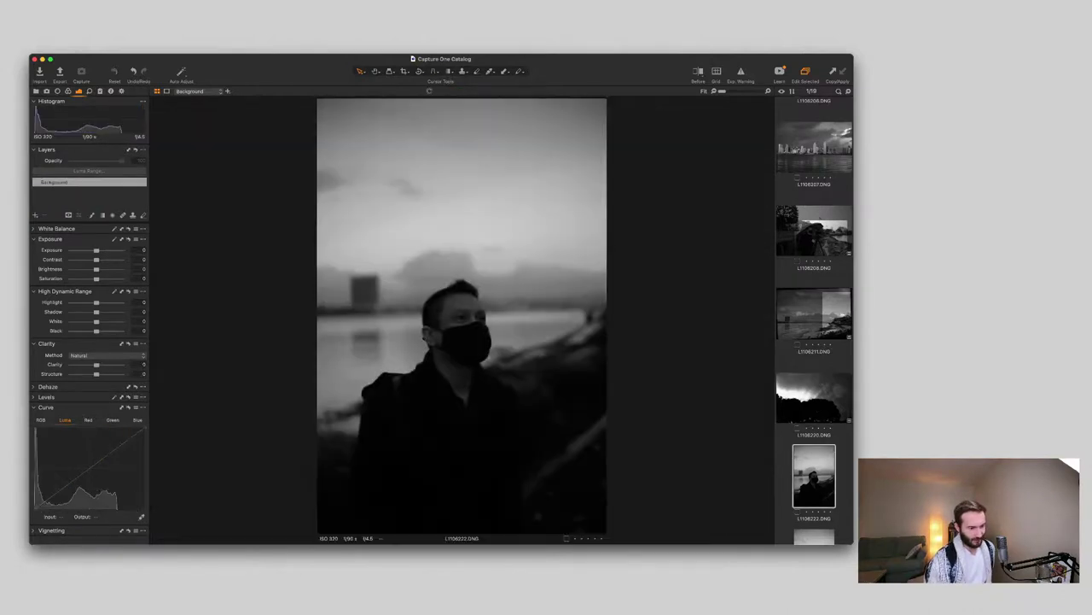
scroll(814, 391, "down", 2)
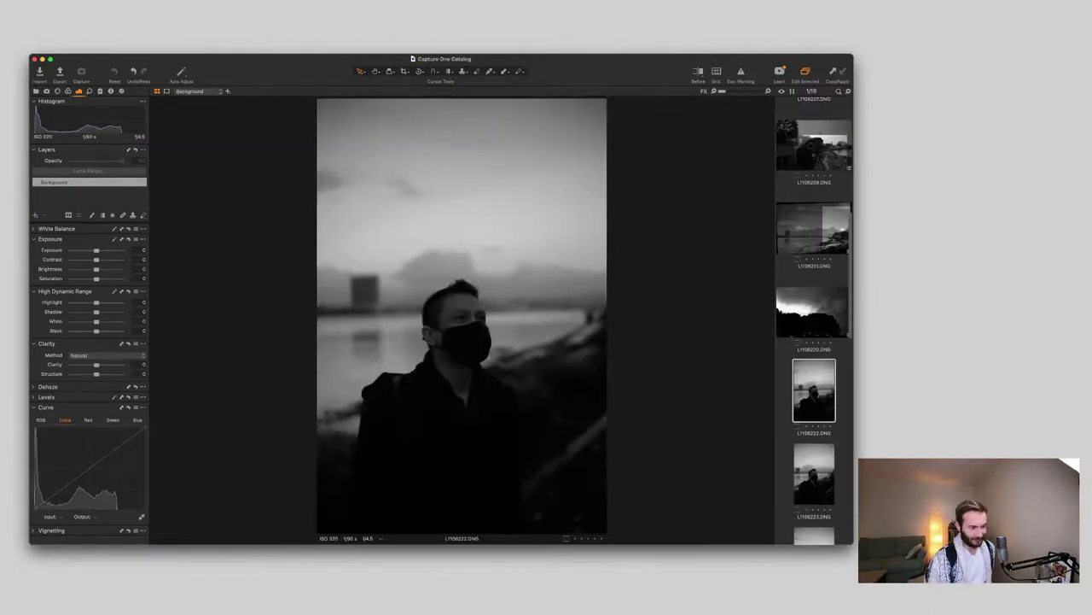
key("Down")
key("Up")
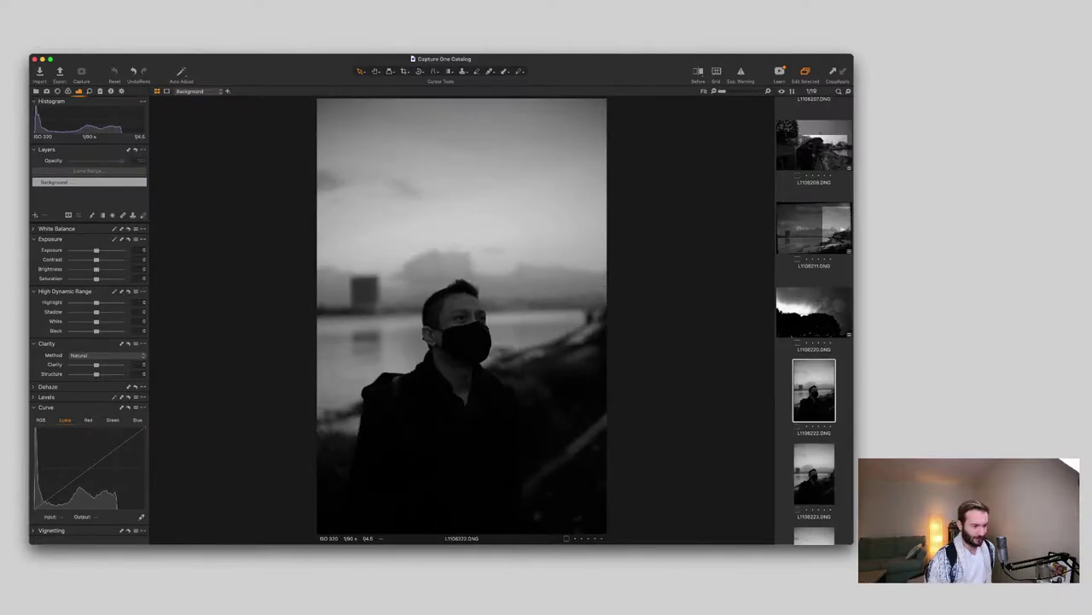
key("Down")
scroll(813, 401, "down", 2)
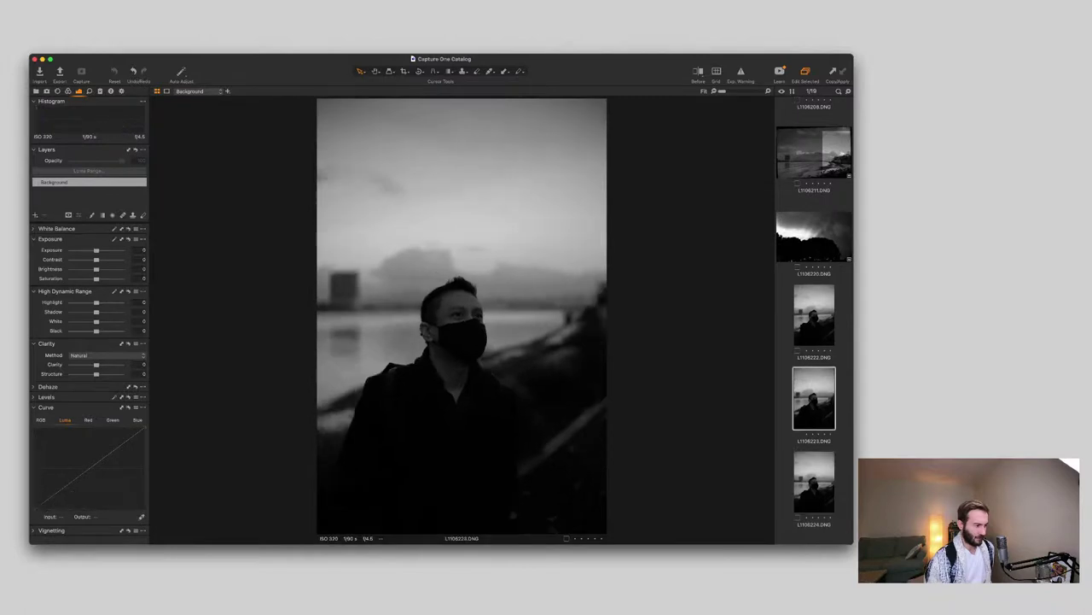
key("Up")
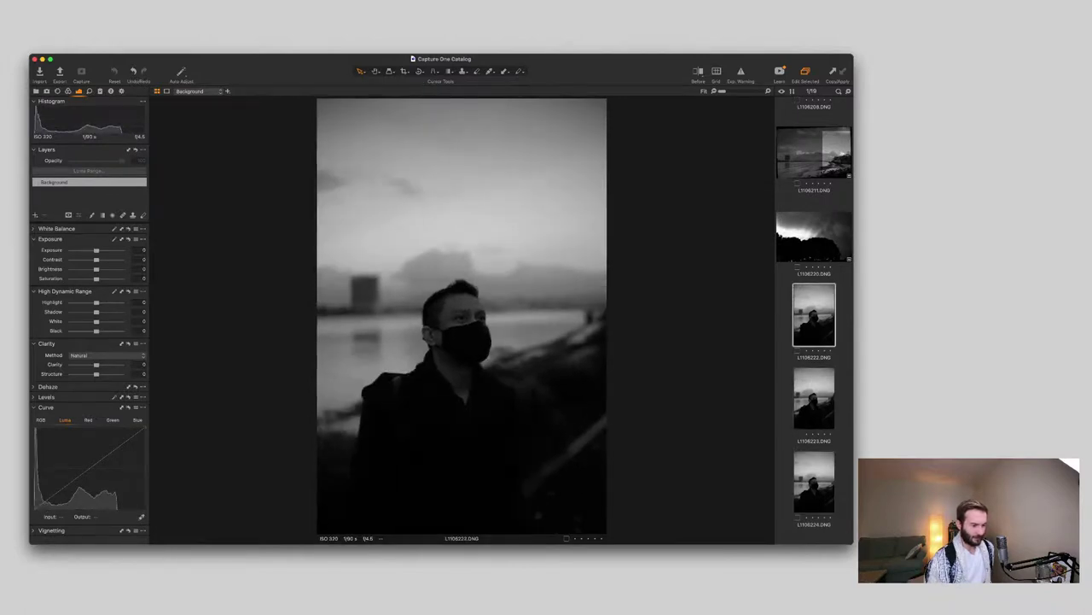
key("Down")
key("Down")
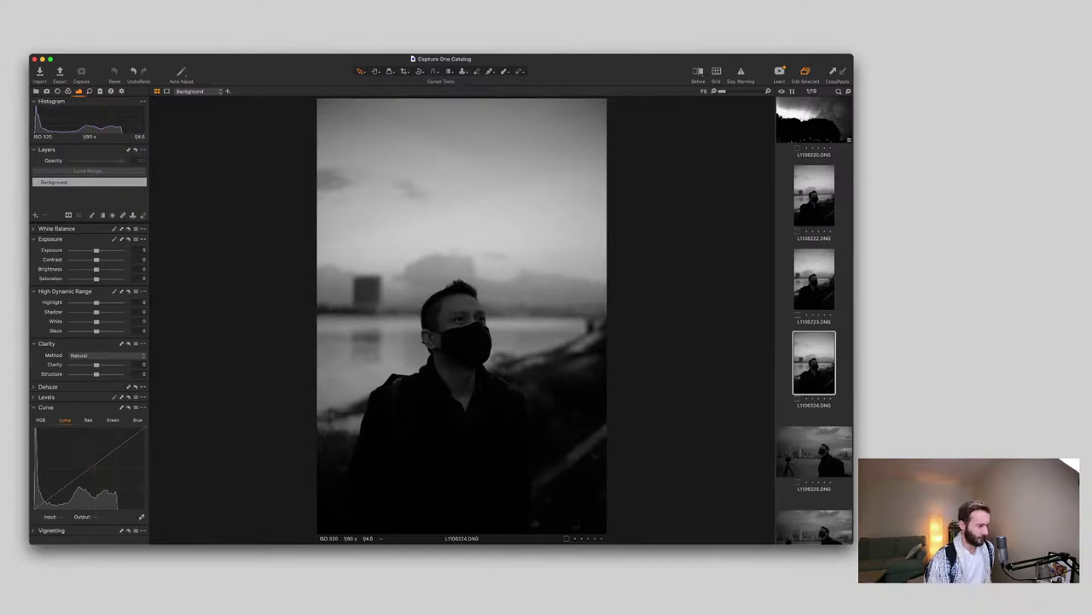
Step: Set the Exposure of L1106224.DNG to 0.8 and compare the man's face up close with L1106223.DNG
key("q")
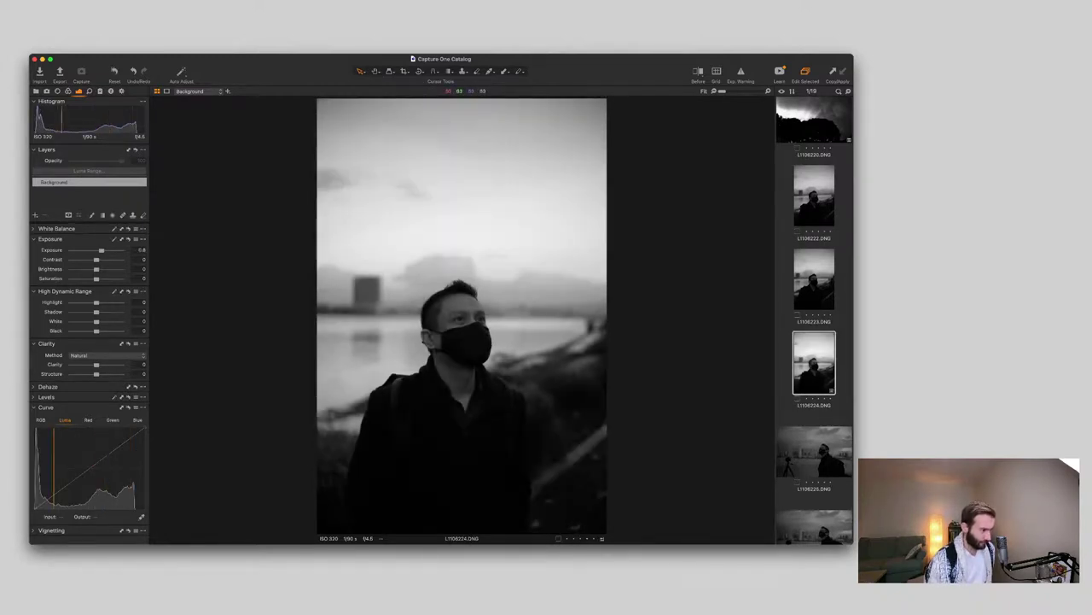
scroll(472, 340, "up", 5)
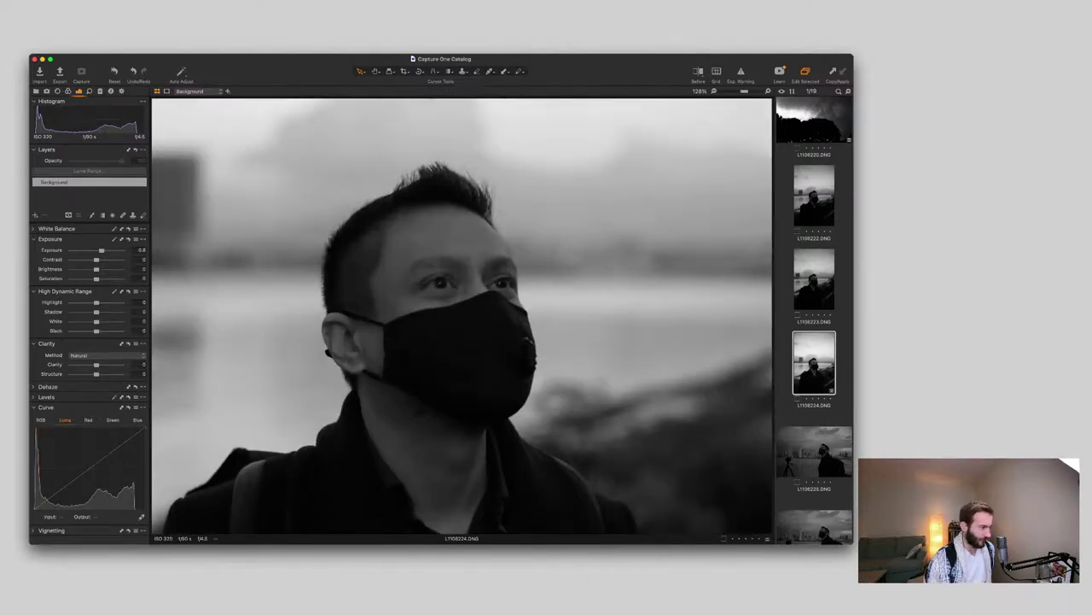
key("Up")
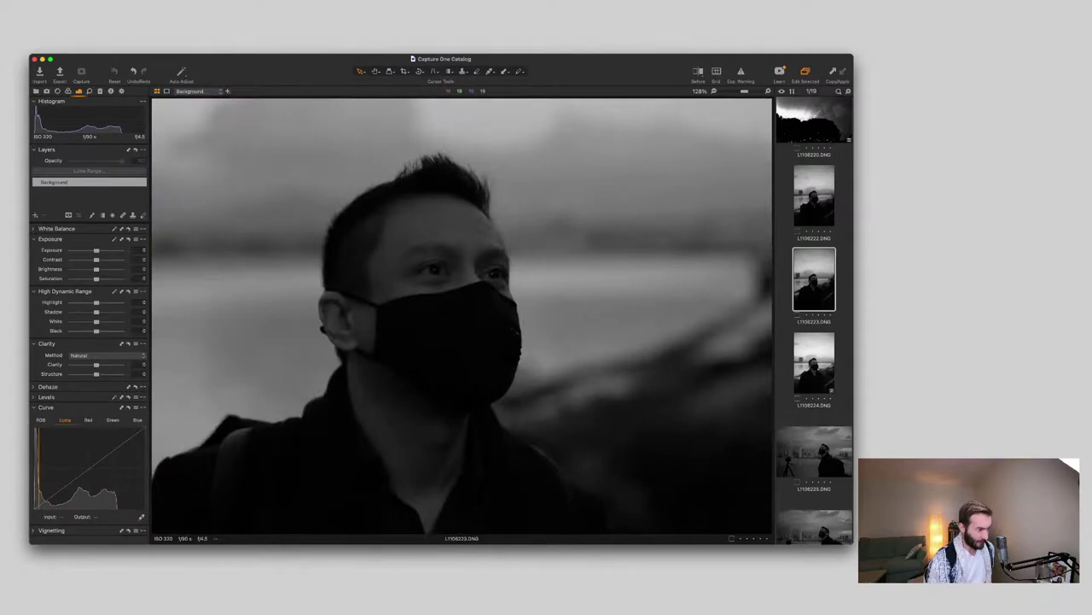
Step: Set the Exposure of L1106223.DNG to 1.09 and view the whole portrait
left_click_drag(97, 250, 103, 251)
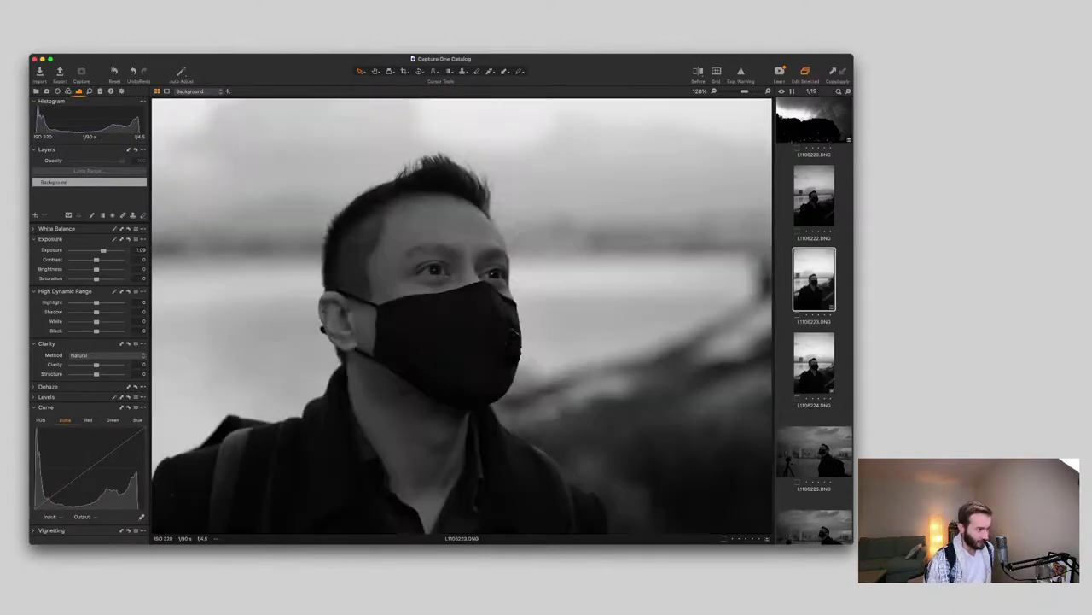
key("super+0")
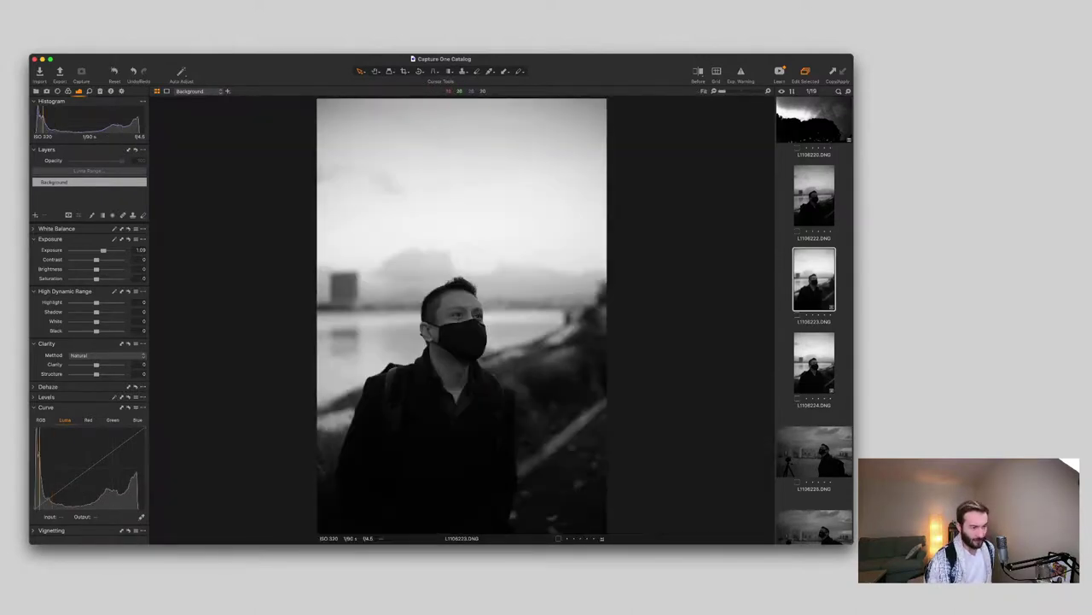
key("super+plus")
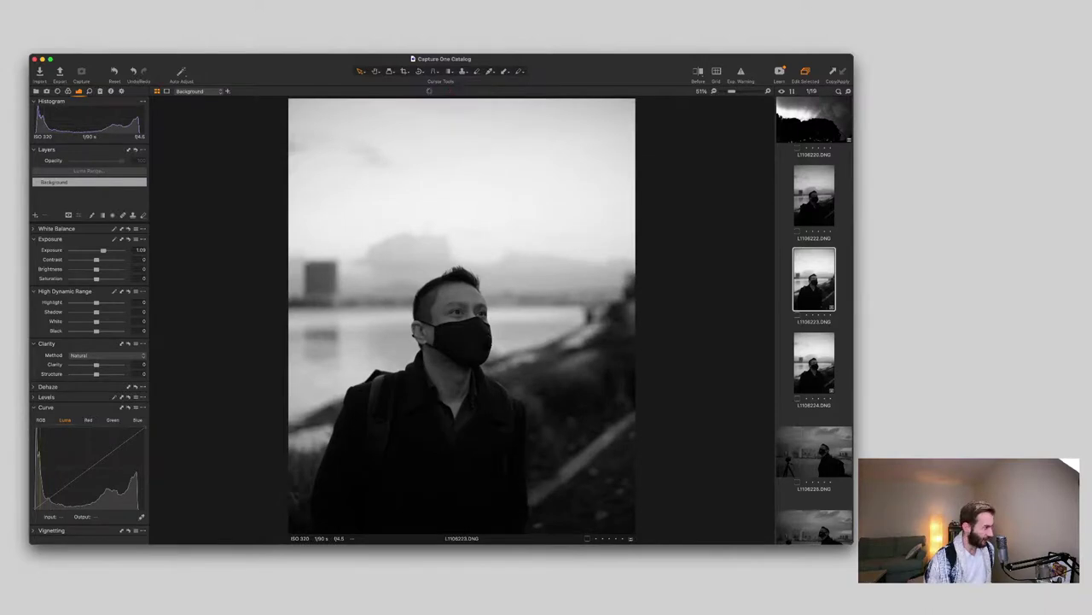
Step: Examine the man's face up close in L1106222.DNG, set its Exposure to 1.28 and view the whole portrait
key("Up")
key("super+plus")
key("super+plus")
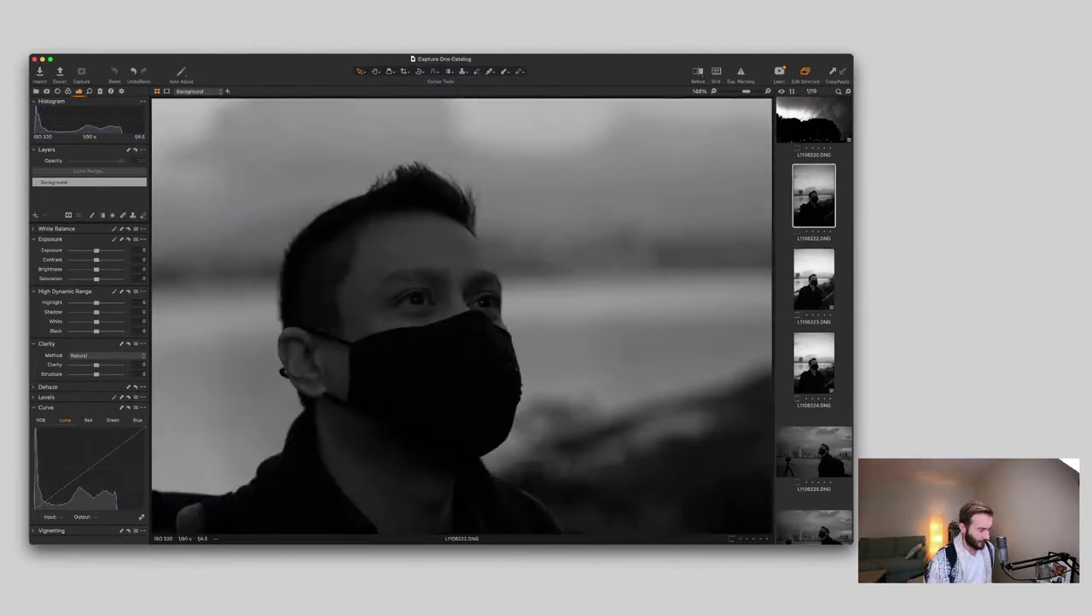
left_click_drag(97, 250, 104, 250)
key("super+minus")
key("super+minus")
key("super+minus")
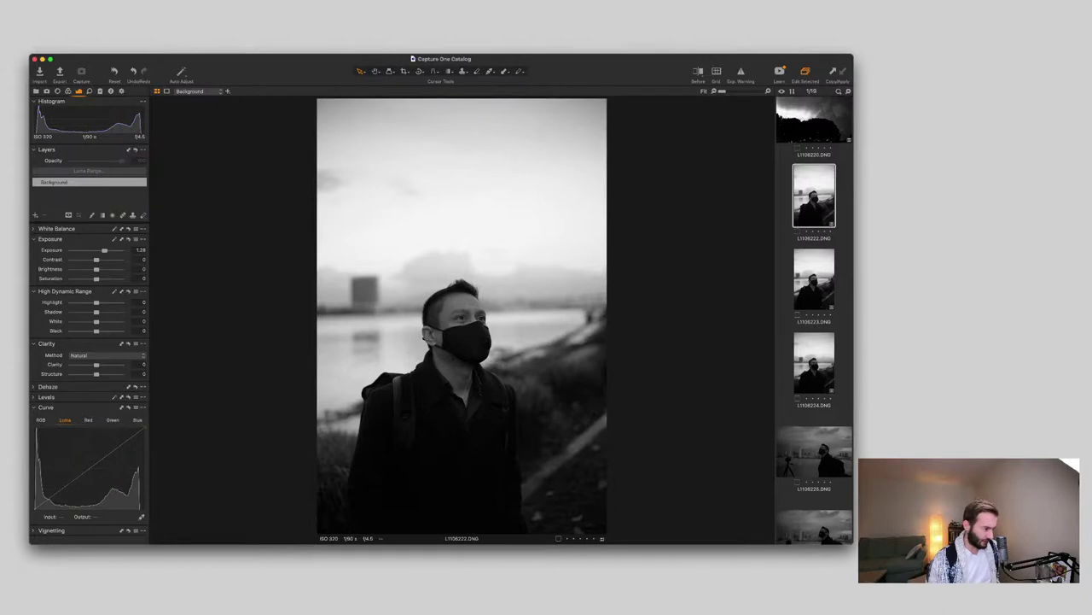
Step: Return to L1106223.DNG, check the face, and set its Exposure to 1.61 and Highlight to -100
left_click(814, 280)
scroll(459, 323, "up", 5)
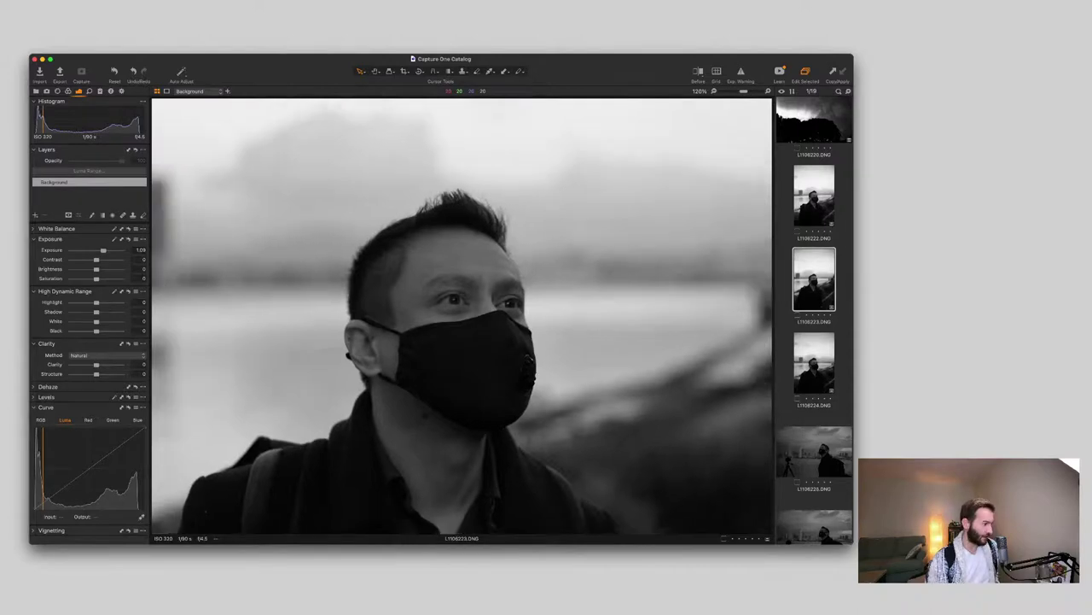
key("super+0")
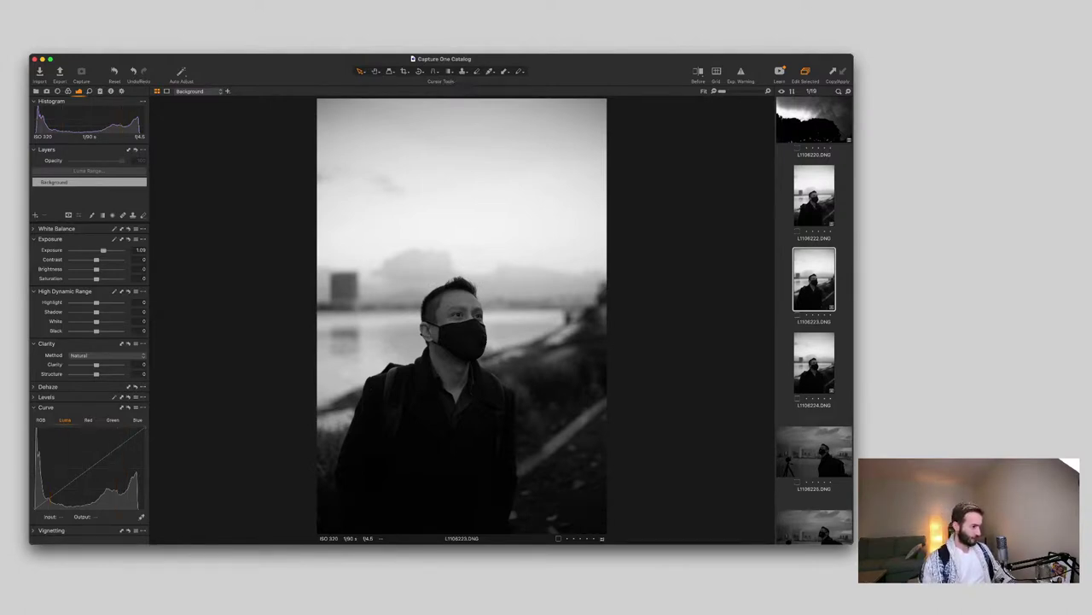
left_click_drag(103, 250, 106, 249)
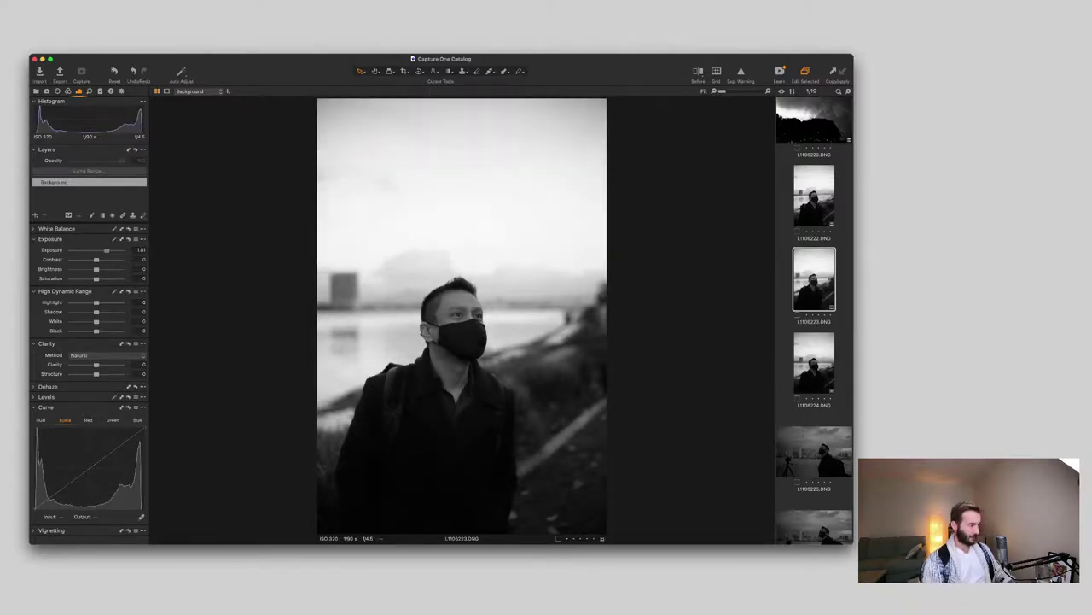
left_click_drag(96, 302, 73, 302)
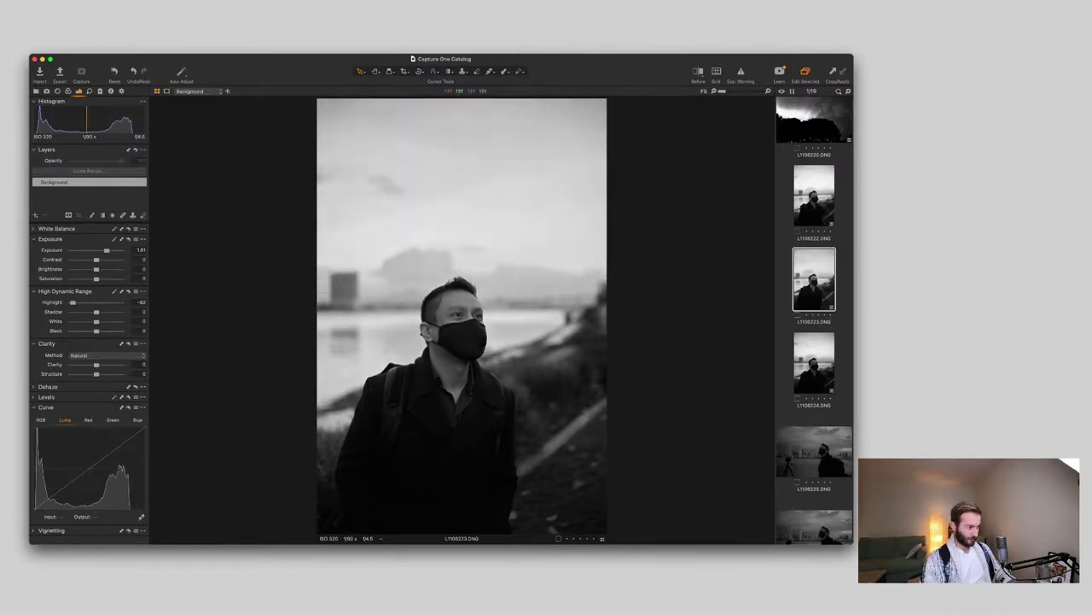
scroll(463, 315, "up", 3)
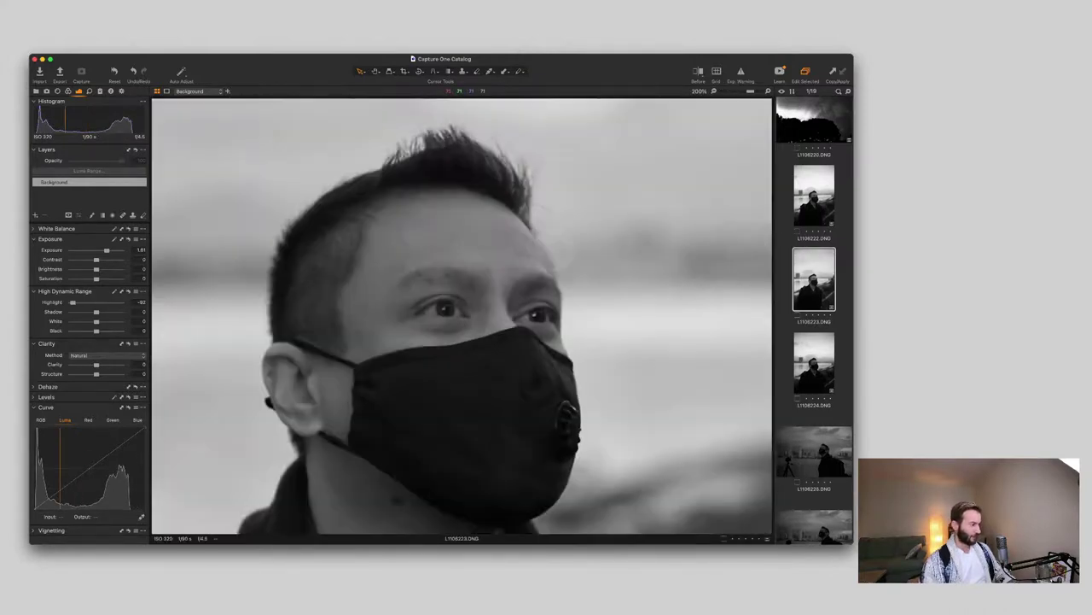
scroll(462, 316, "down", 5)
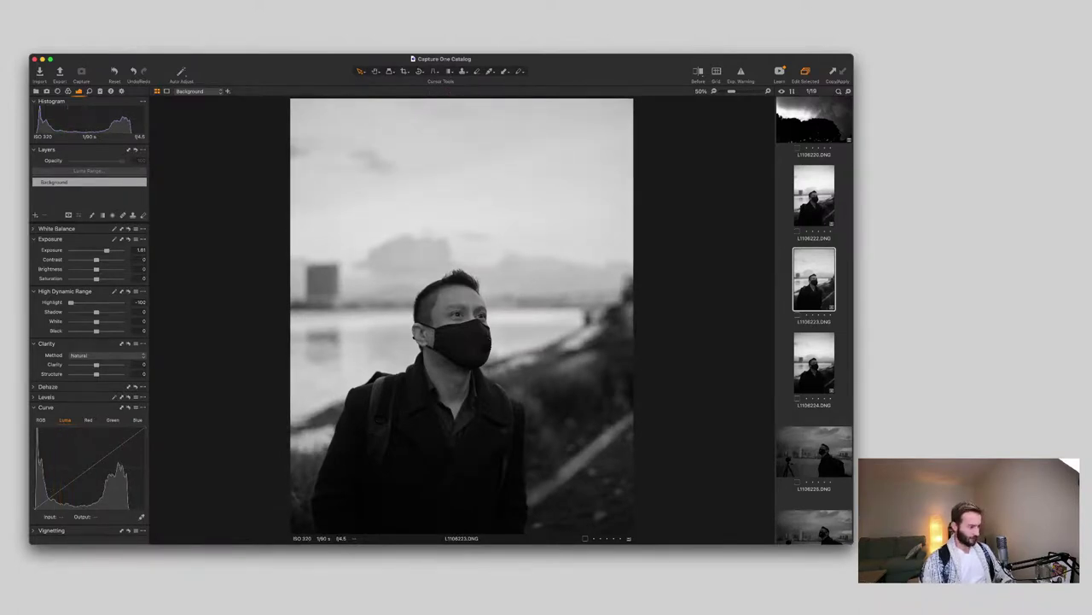
Step: Set the High Dynamic Range Shadow to 13 and Black to -30, checking the effect on the man's face
left_click_drag(96, 312, 99, 312)
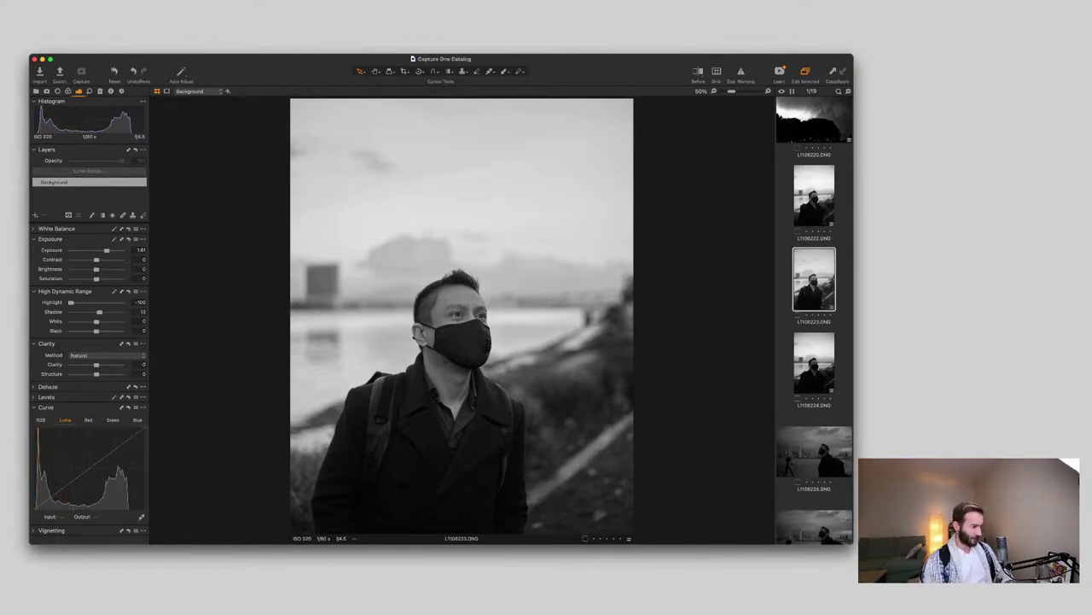
left_click_drag(96, 331, 89, 331)
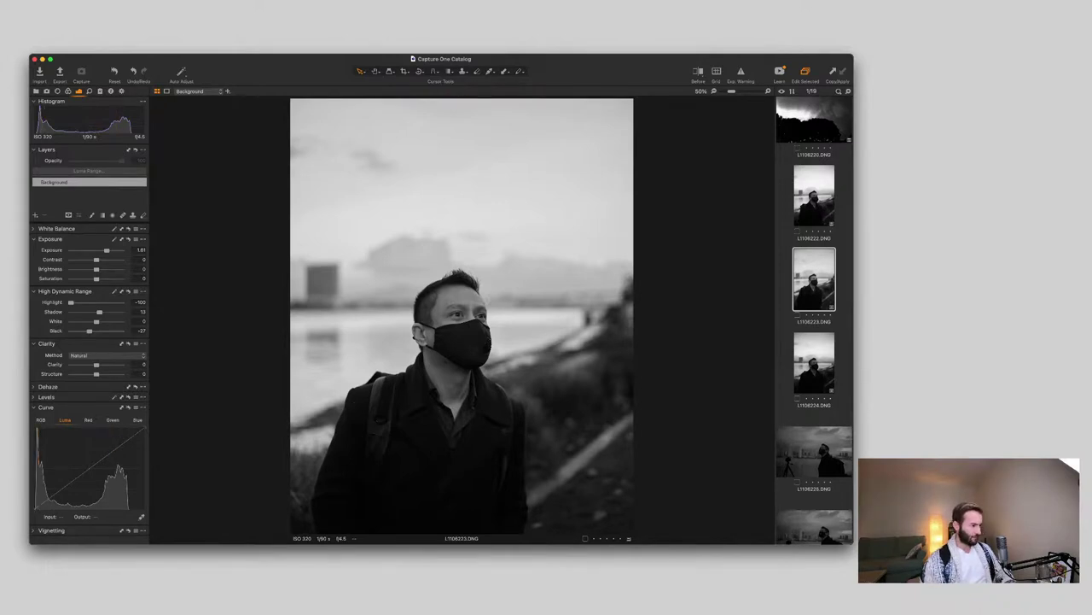
left_click_drag(89, 331, 87, 332)
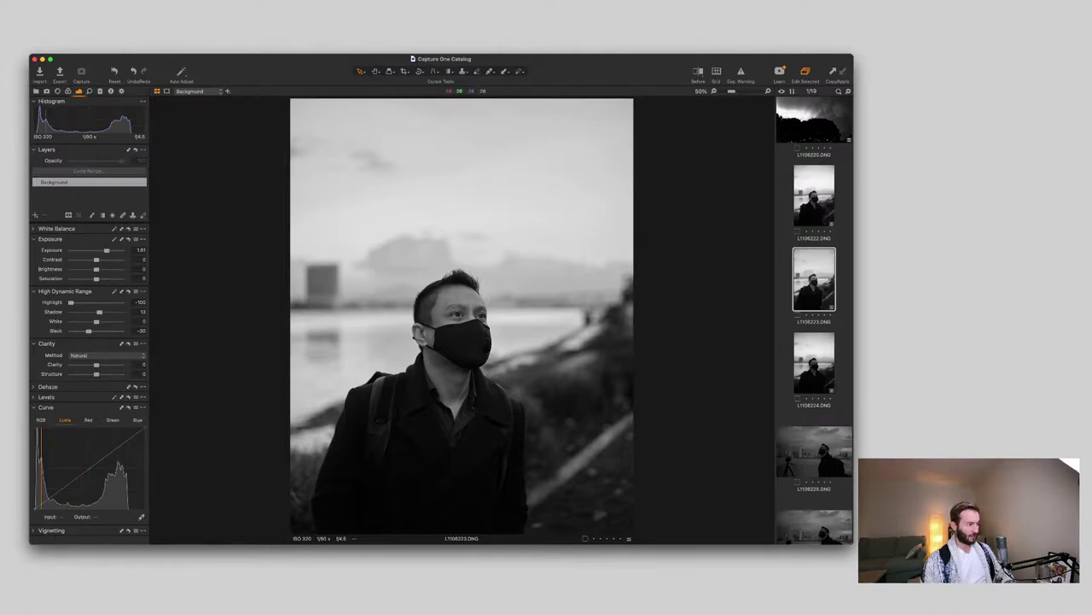
scroll(457, 301, "up", 5)
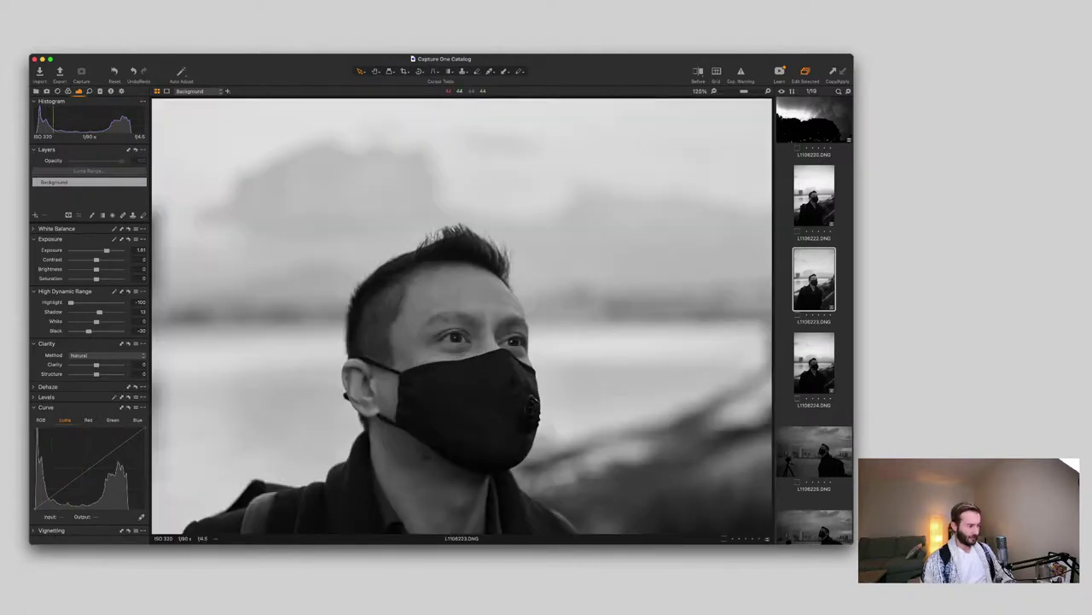
key("super+0")
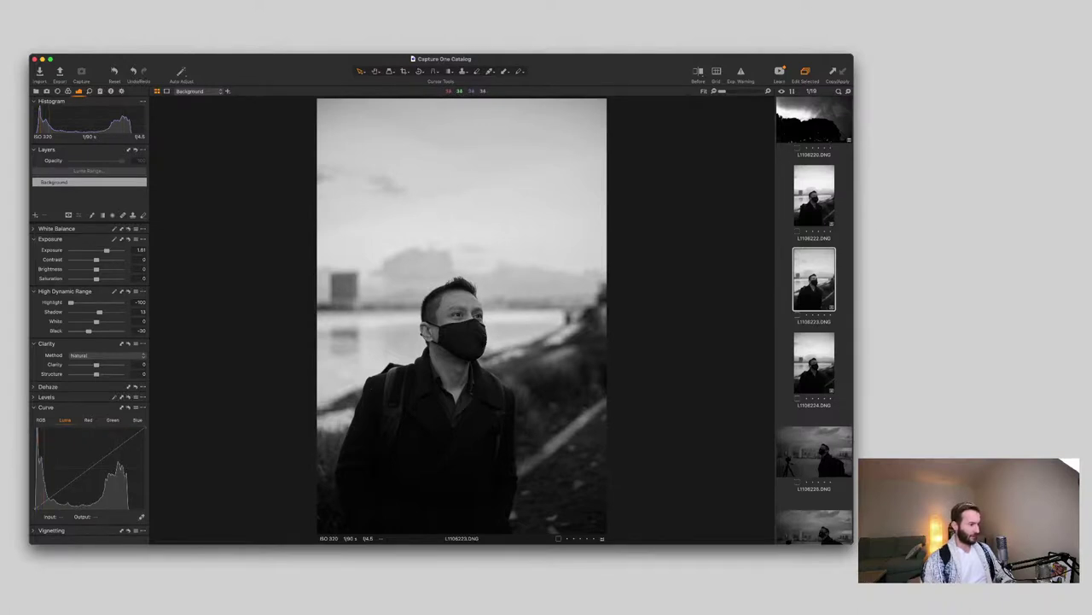
Step: Set White to 18, Clarity to 10 and Structure to 12, inspecting the face and coat detail up close
left_click_drag(96, 322, 100, 321)
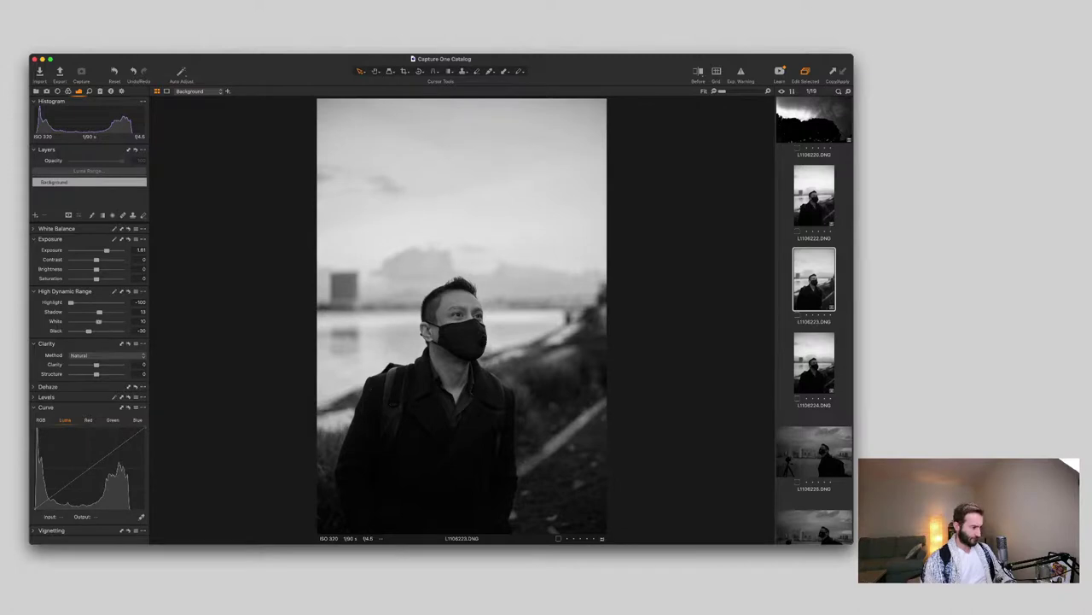
left_click_drag(99, 321, 101, 321)
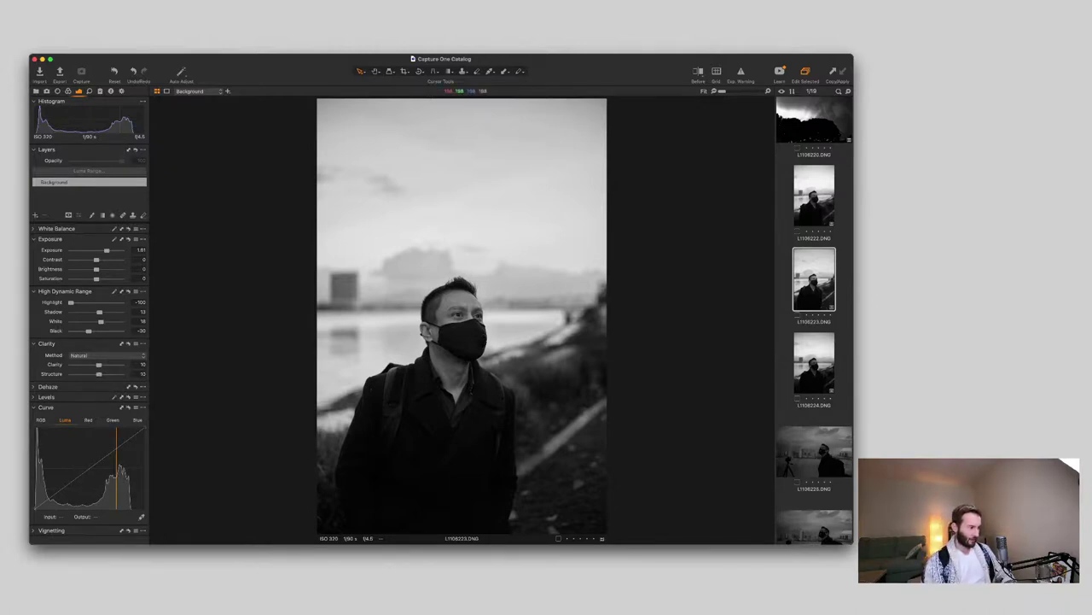
scroll(469, 333, "up", 5)
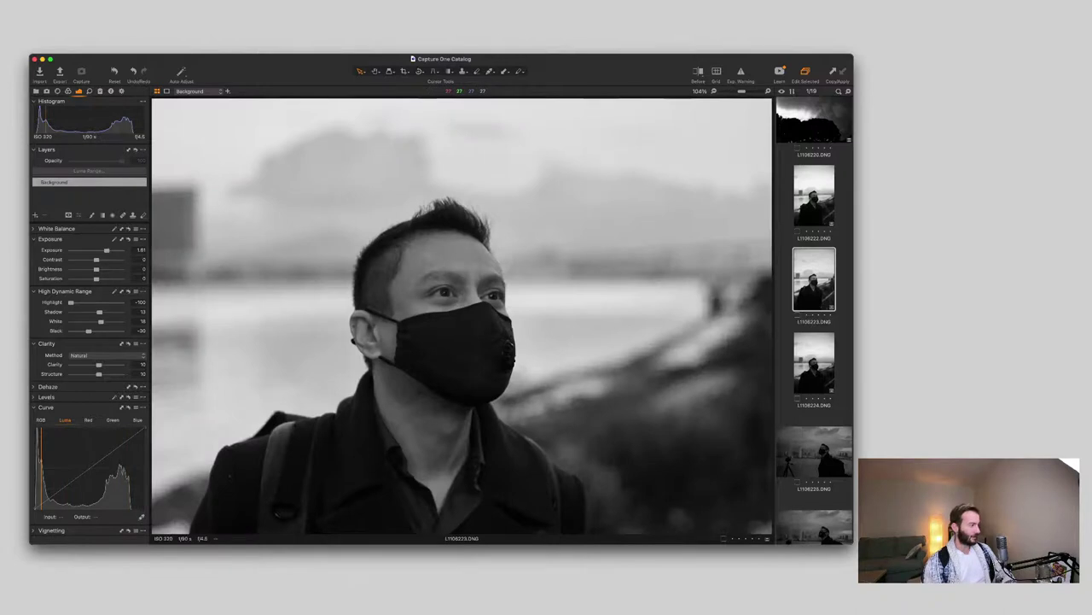
scroll(468, 331, "down", 5)
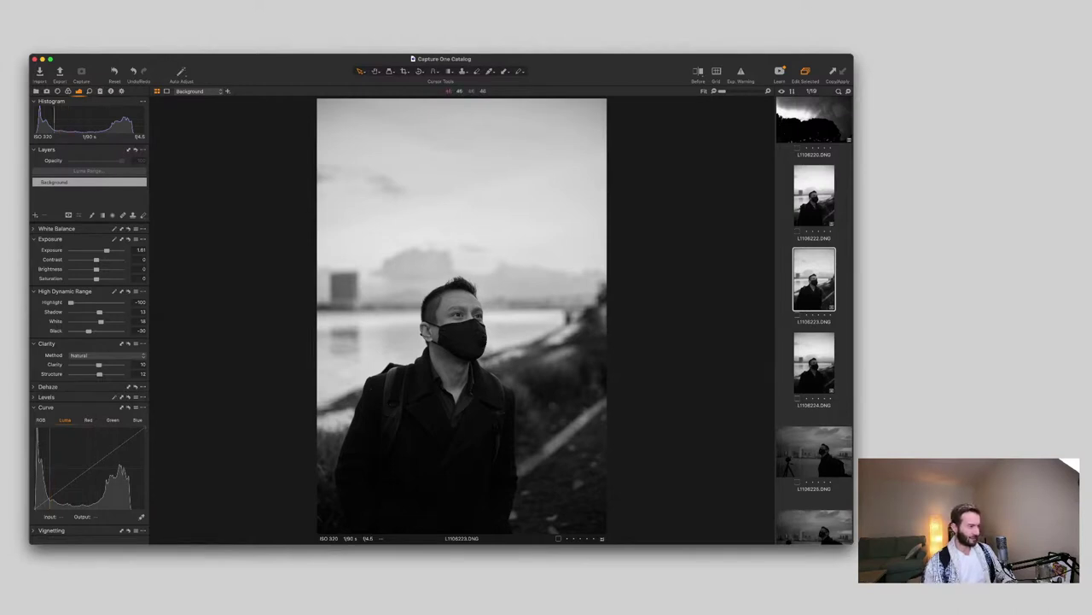
scroll(465, 319, "up", 5)
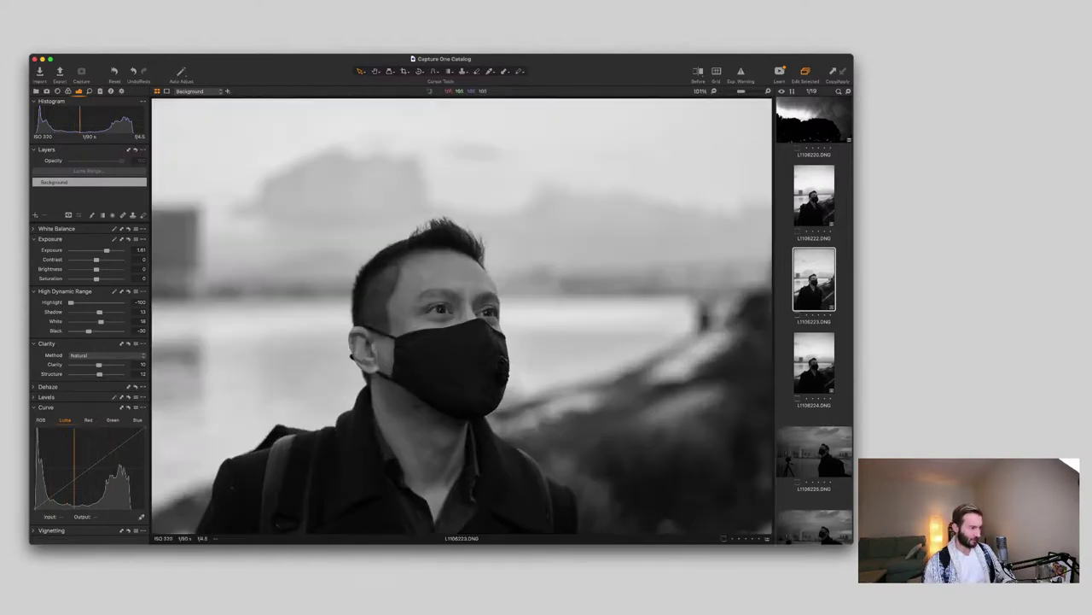
key("super+0")
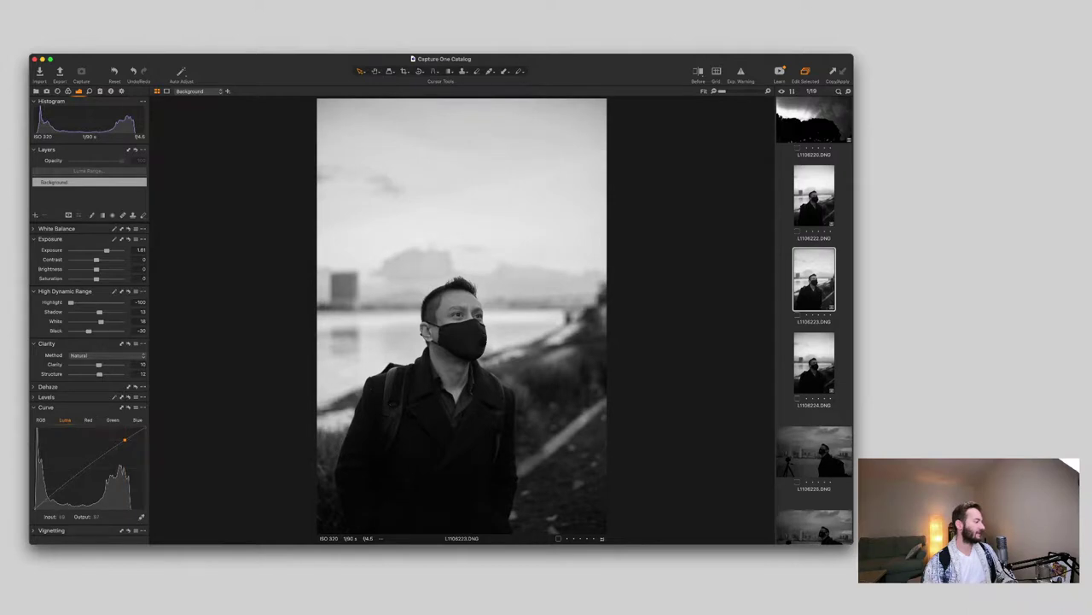
Step: Shape the Luma curve with shadow, midtone and highlight points and set the Background layer's Exposure to 1.67
left_click_drag(57, 492, 57, 493)
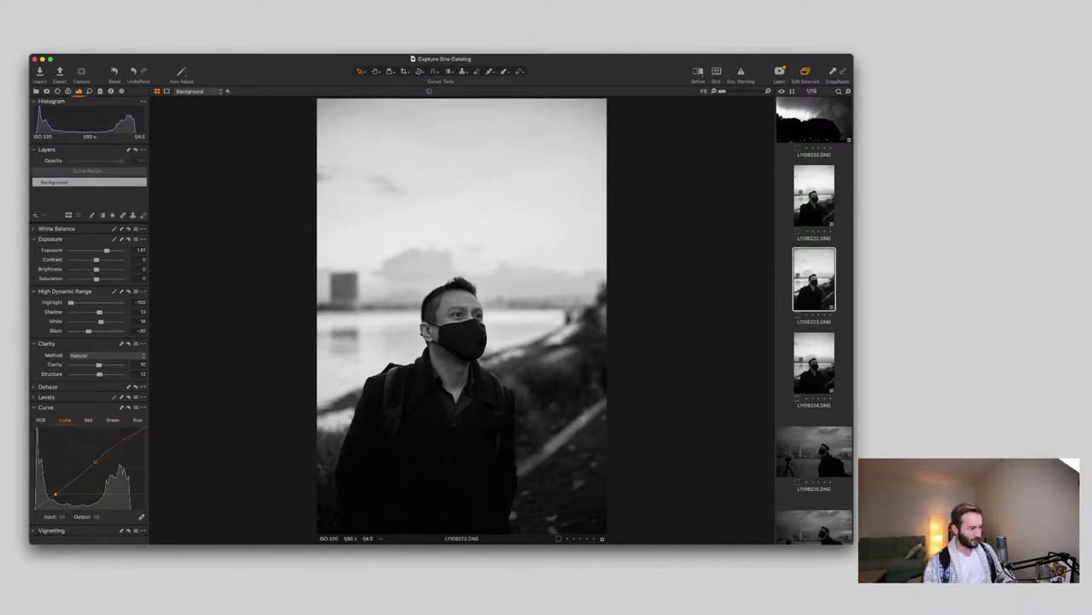
scroll(463, 308, "up", 5)
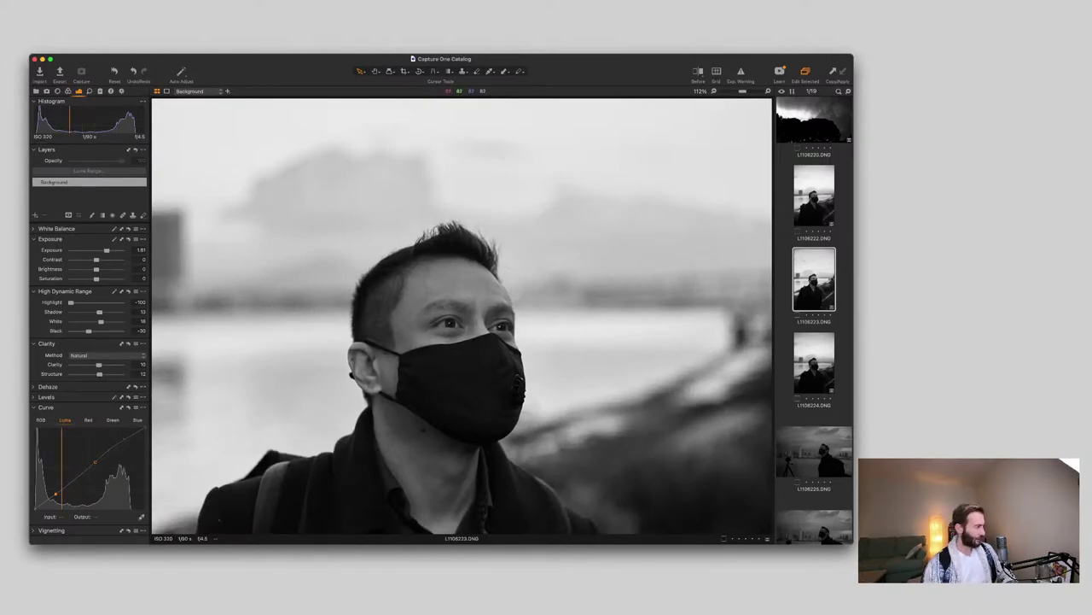
key("super+0")
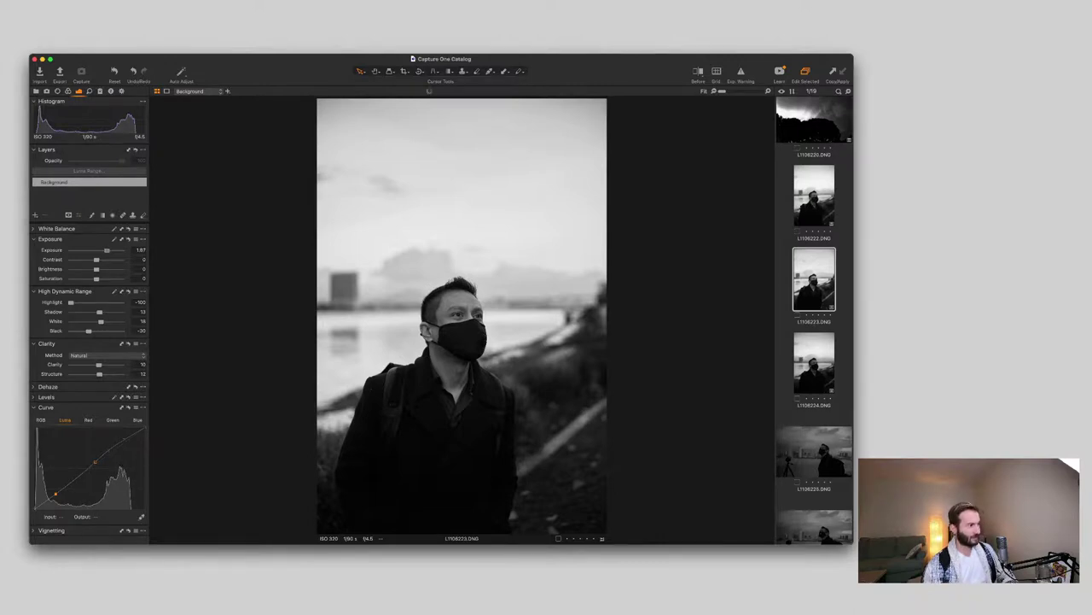
Step: Start a brushed adjustment layer on the man's dark coat and set its Exposure to 0.67
left_click(462, 72)
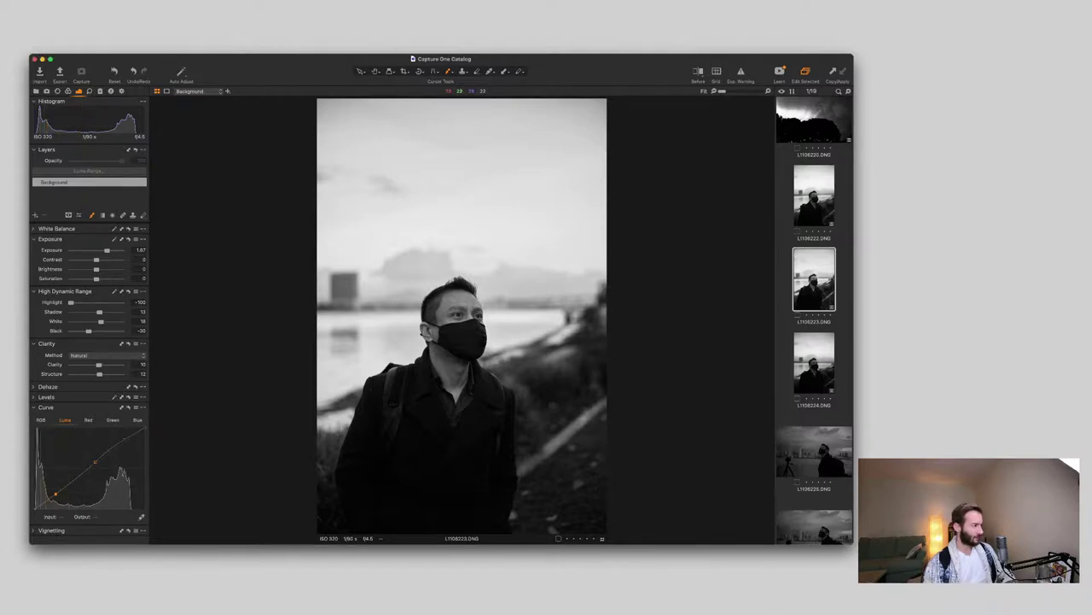
left_click(426, 427)
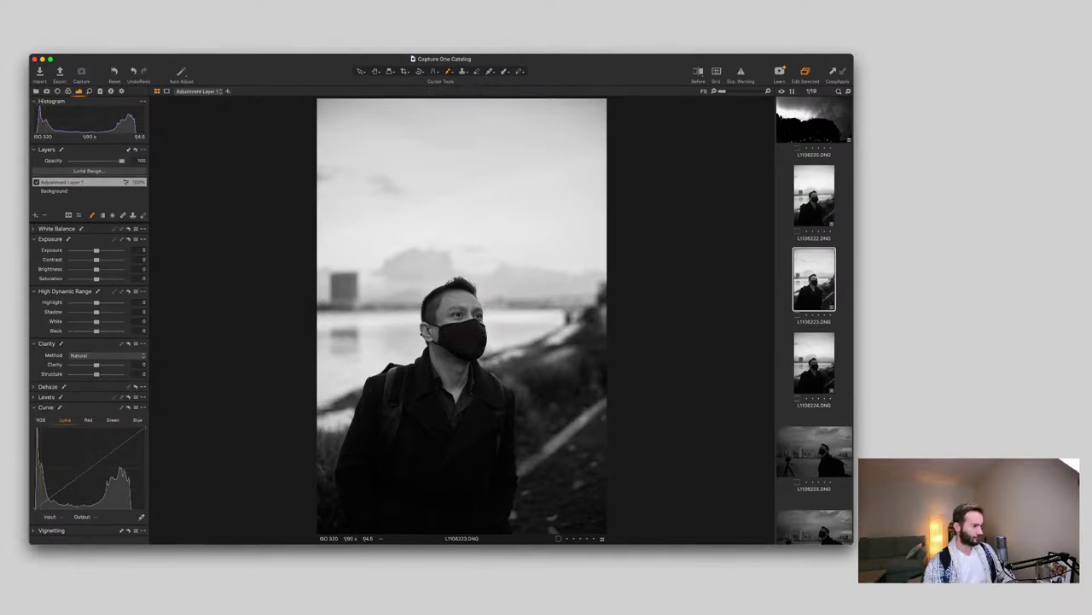
left_click_drag(96, 250, 99, 249)
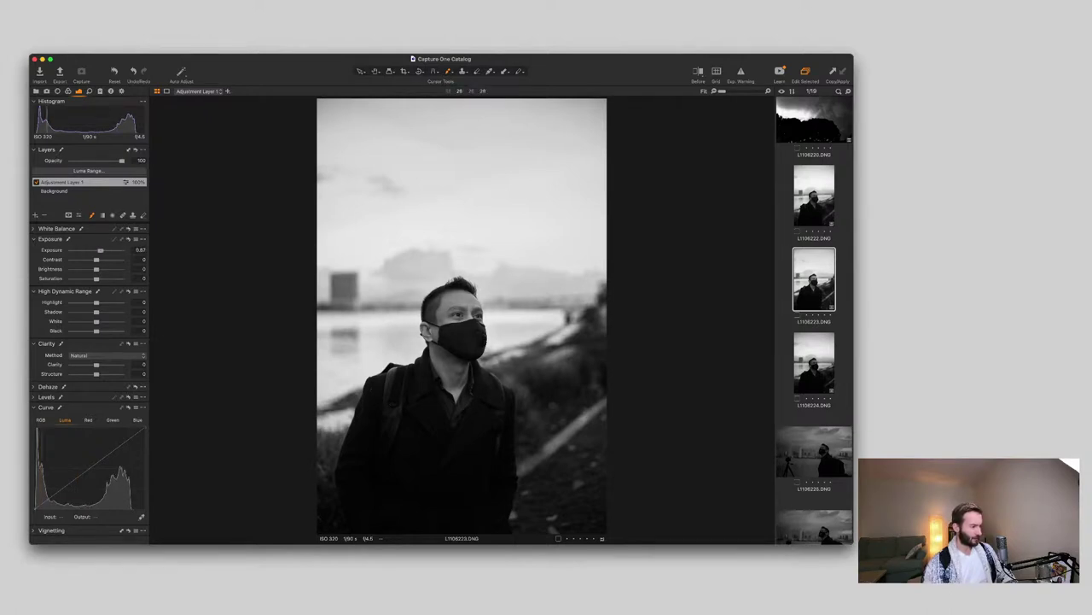
Step: Brush the adjustment layer's mask over the man's face and coat, checking coverage with the mask overlay
left_click_drag(461, 314, 461, 328)
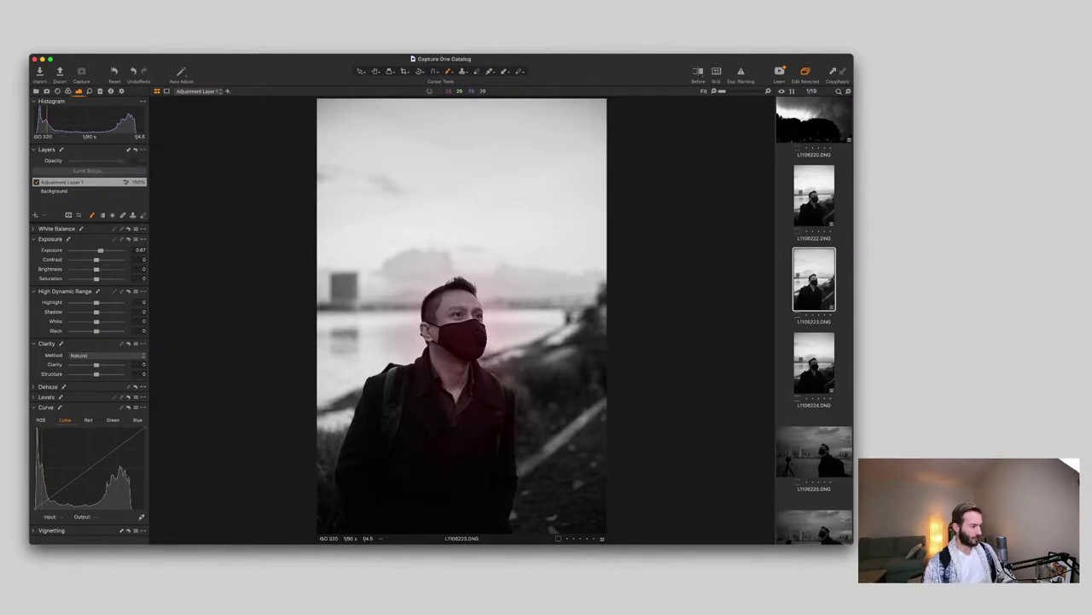
left_click_drag(460, 427, 452, 457)
key("m")
key("m")
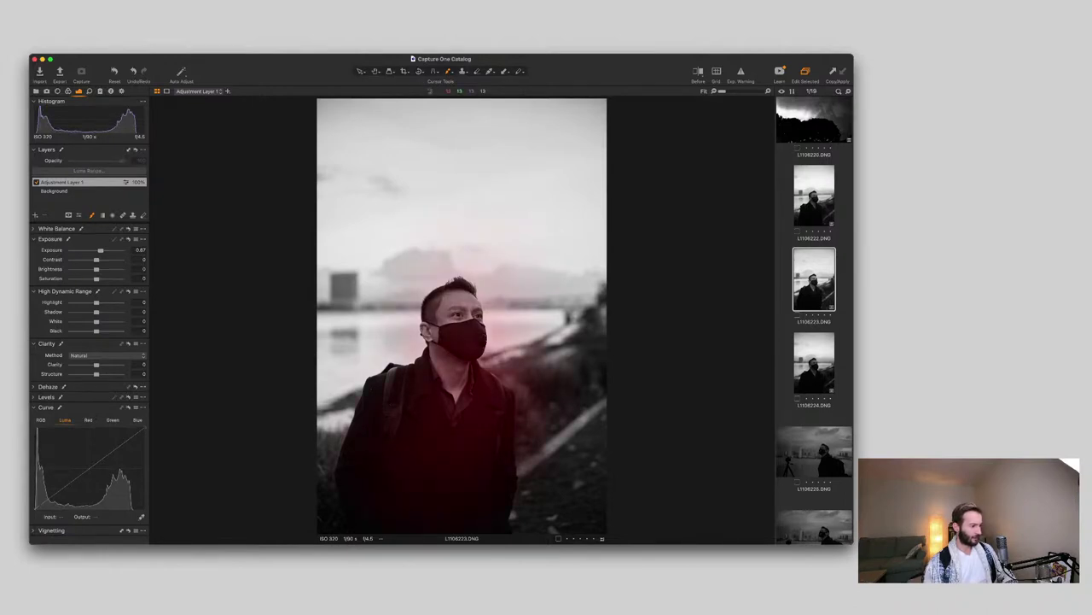
key("m")
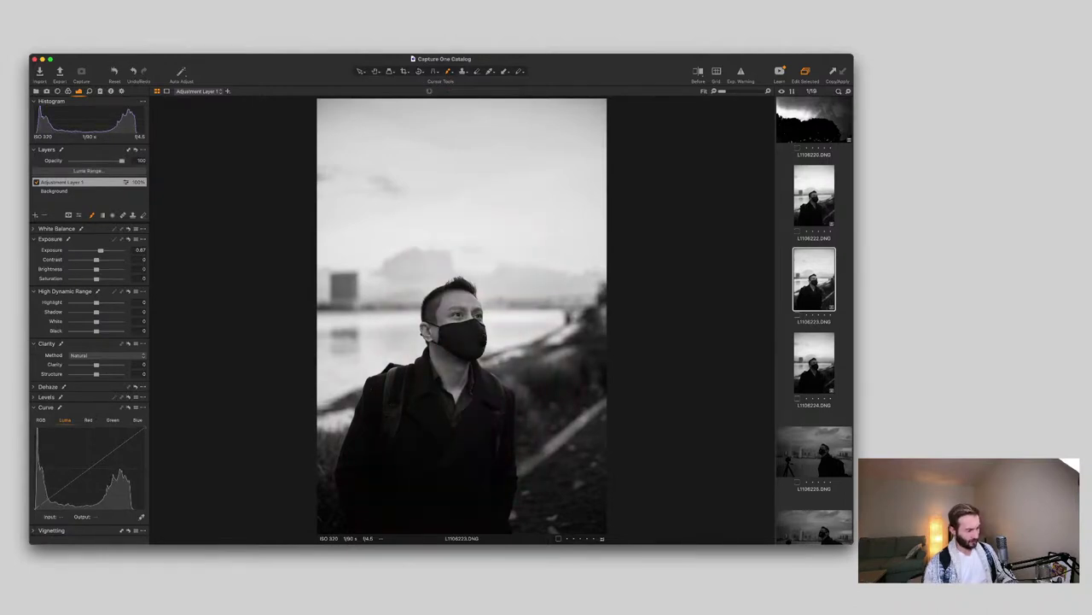
key("m")
key("m")
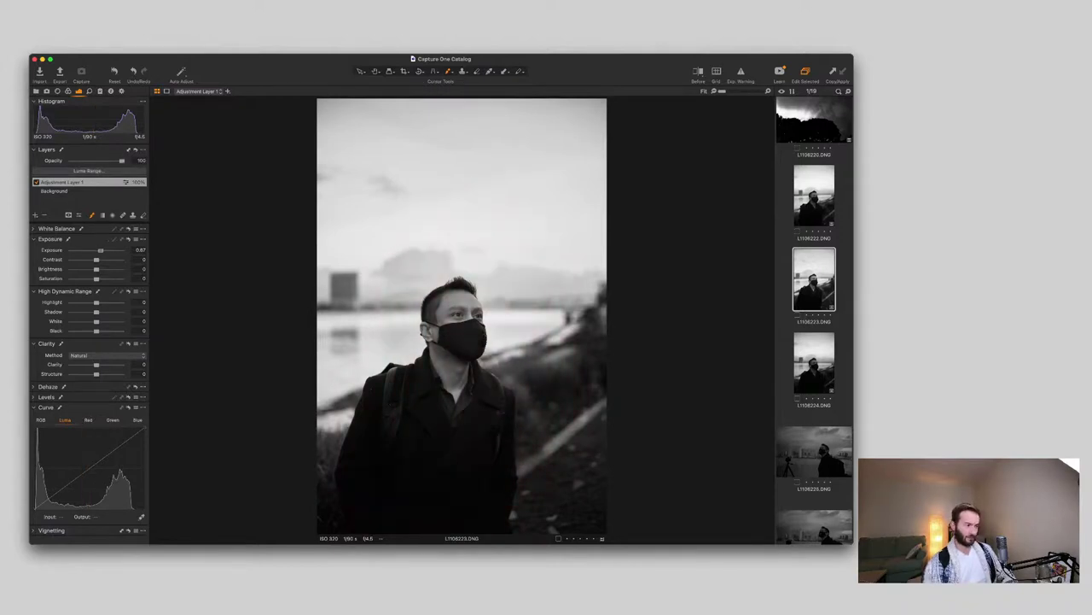
Step: Set the adjustment layer's Exposure to 1.15 and compare the portrait with the layer off and on
left_click_drag(100, 250, 104, 250)
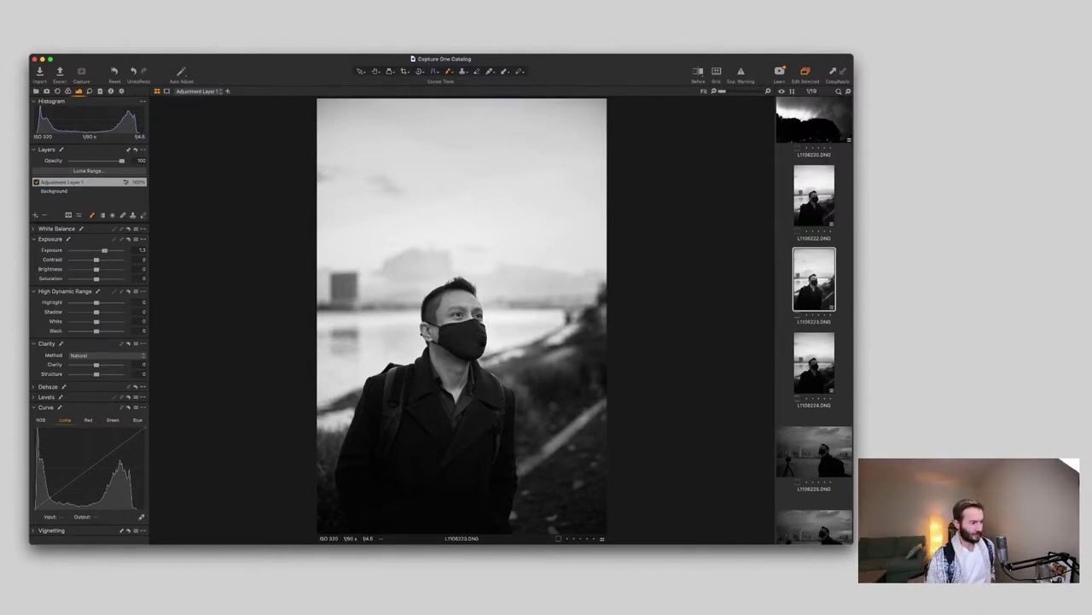
left_click(37, 182)
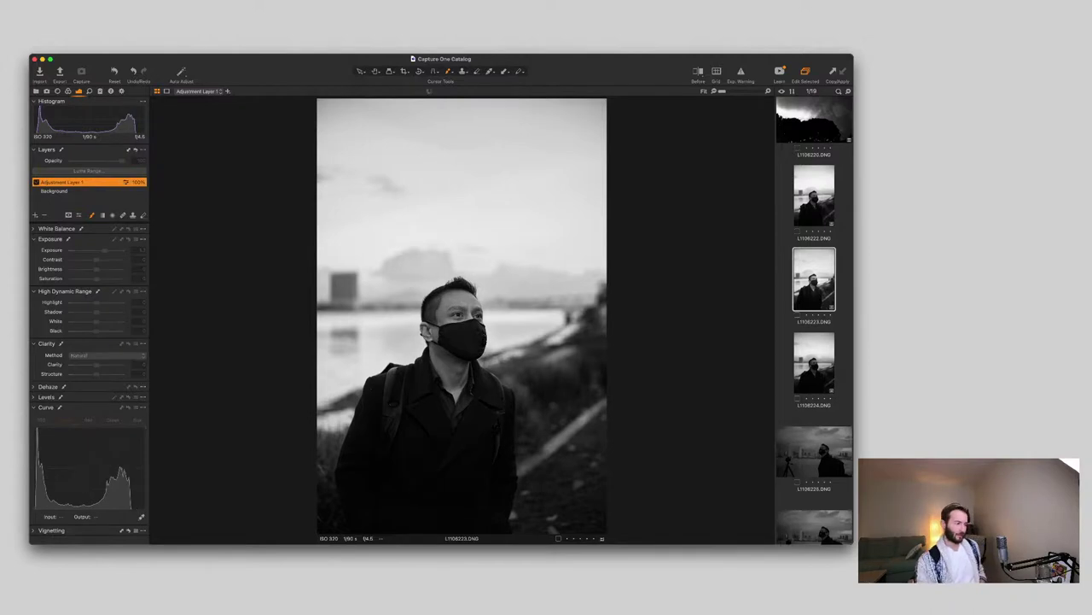
left_click(37, 182)
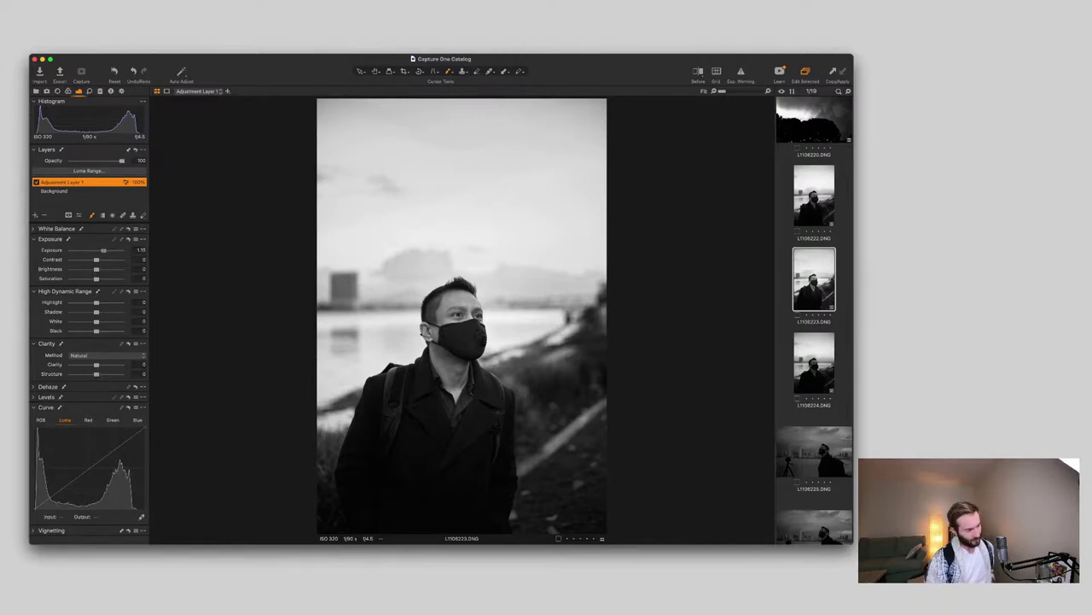
Step: Set the adjustment layer's Exposure to 1.1 and crop the portrait tighter around the man, trimming sky and both sides
left_click_drag(104, 250, 104, 250)
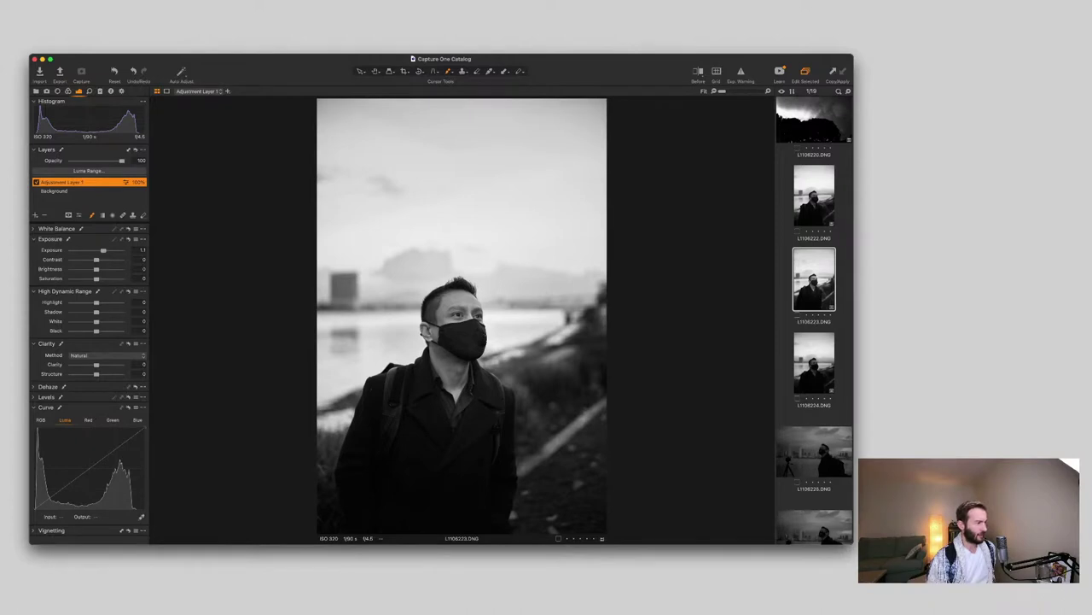
key("c")
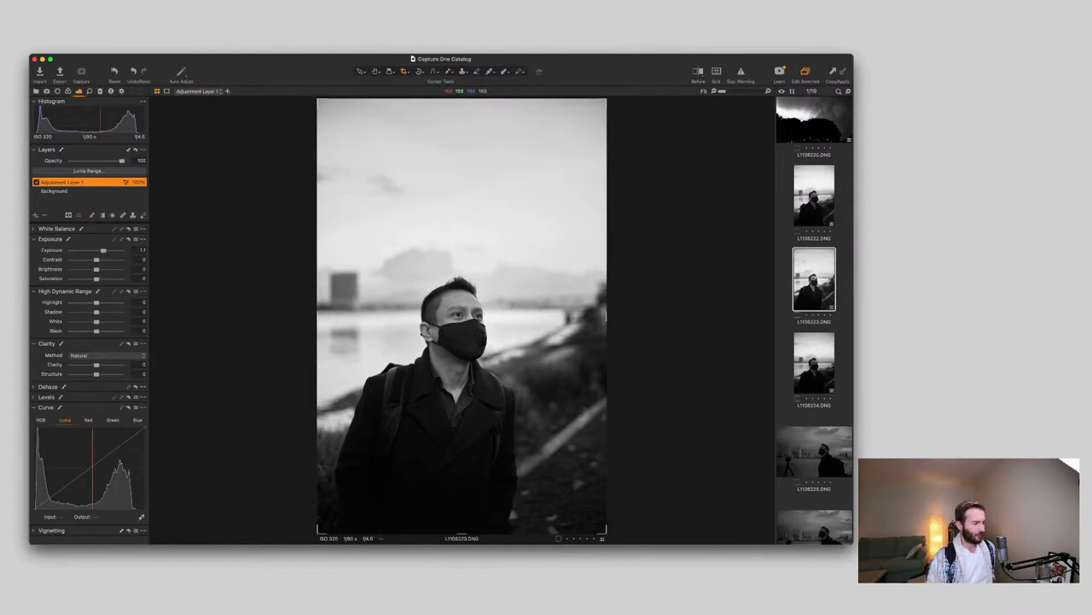
left_click_drag(317, 99, 360, 163)
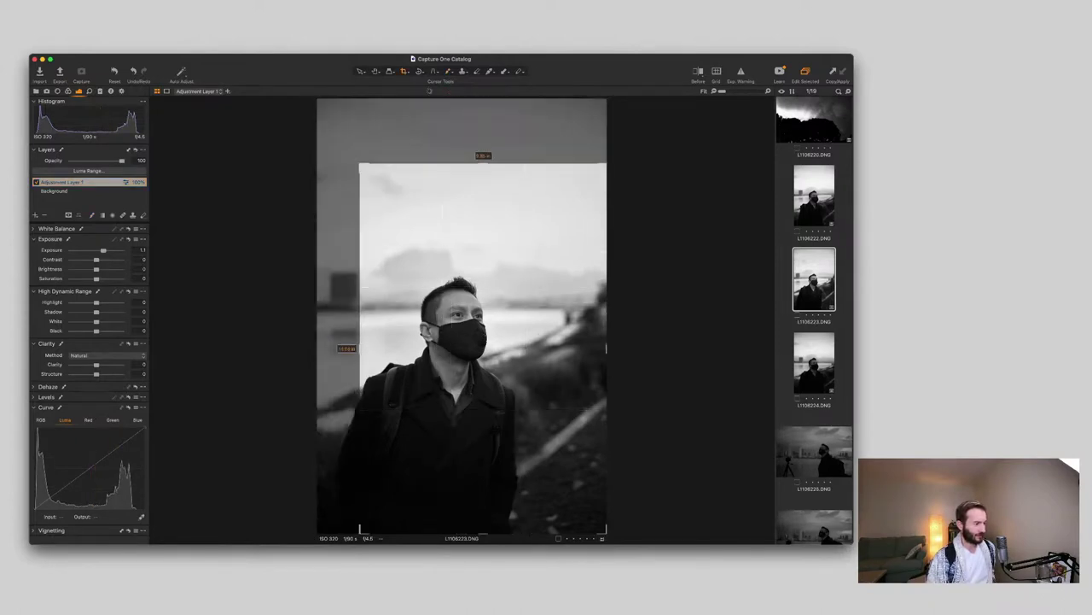
left_click_drag(484, 367, 466, 367)
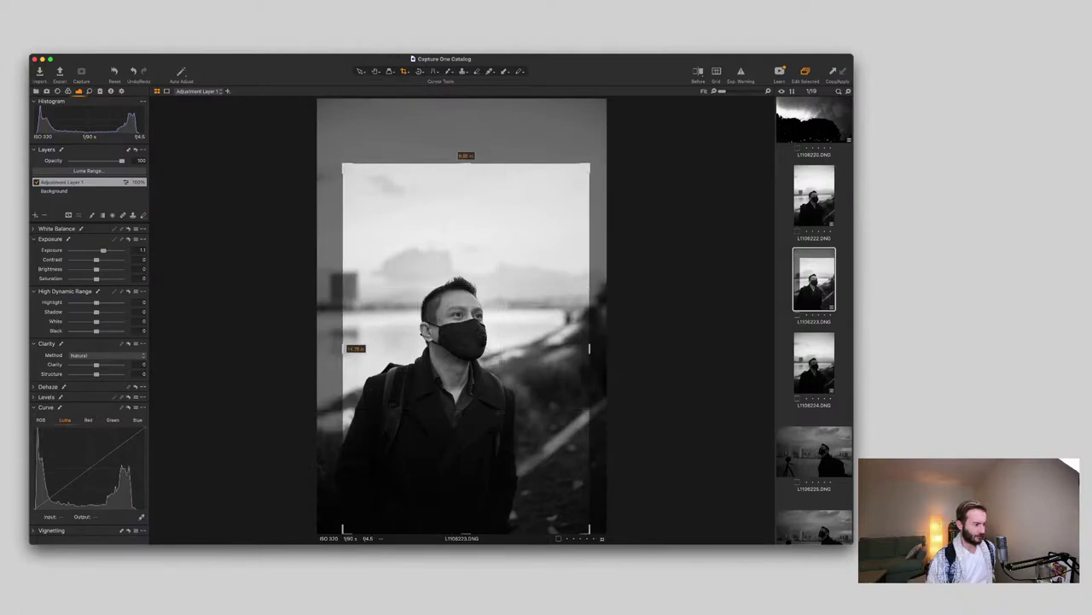
left_click_drag(343, 164, 352, 177)
left_click_drag(469, 381, 462, 380)
key("v")
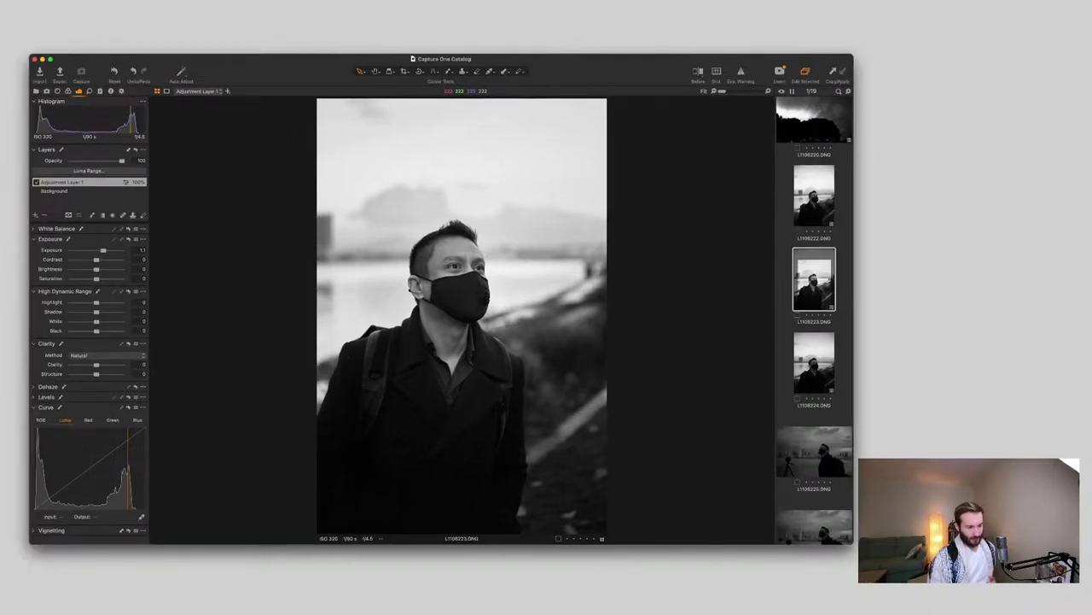
Step: Remove the similar, darker vertical portrait that follows the finished one from the selection
key("Down")
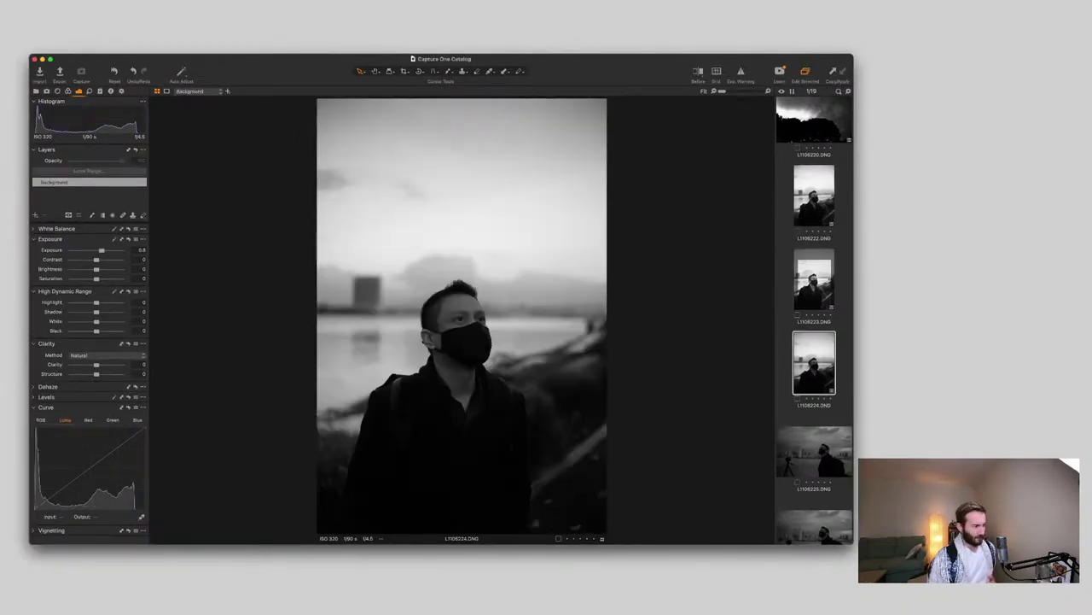
key("super+BackSpace")
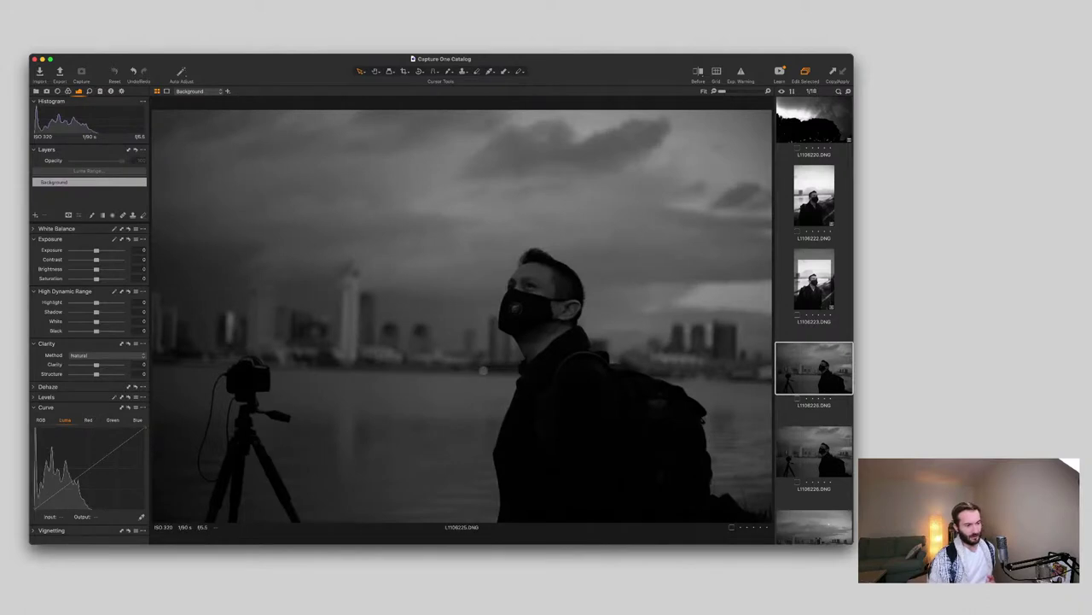
Step: Try the finished portrait's adjustments on the two landscape shots of the man beside the tripod and inspect his face up close
key("Up")
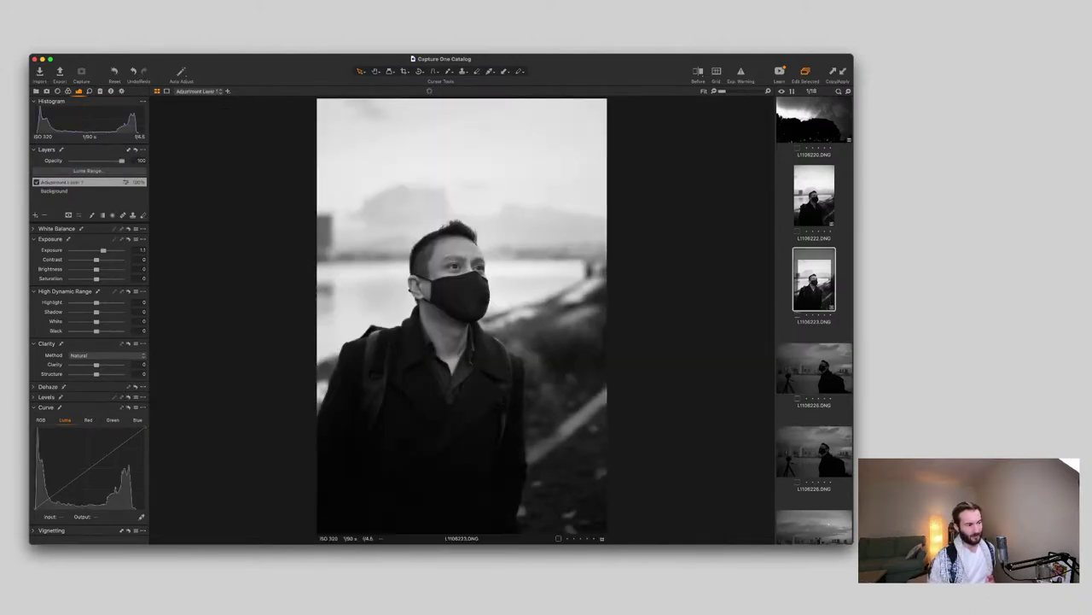
key("Down")
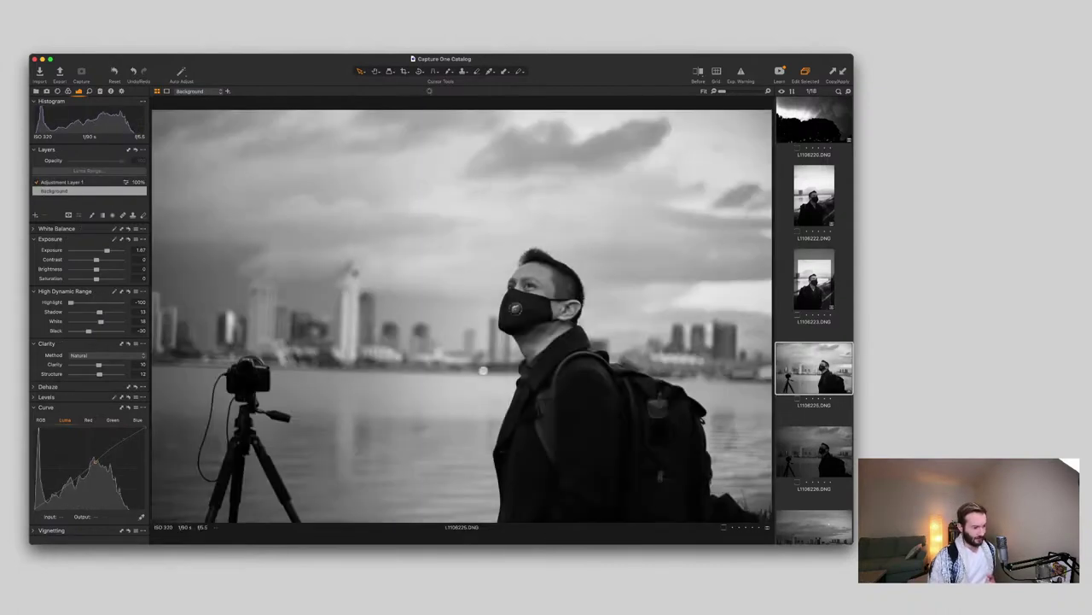
scroll(523, 288, "up", 5)
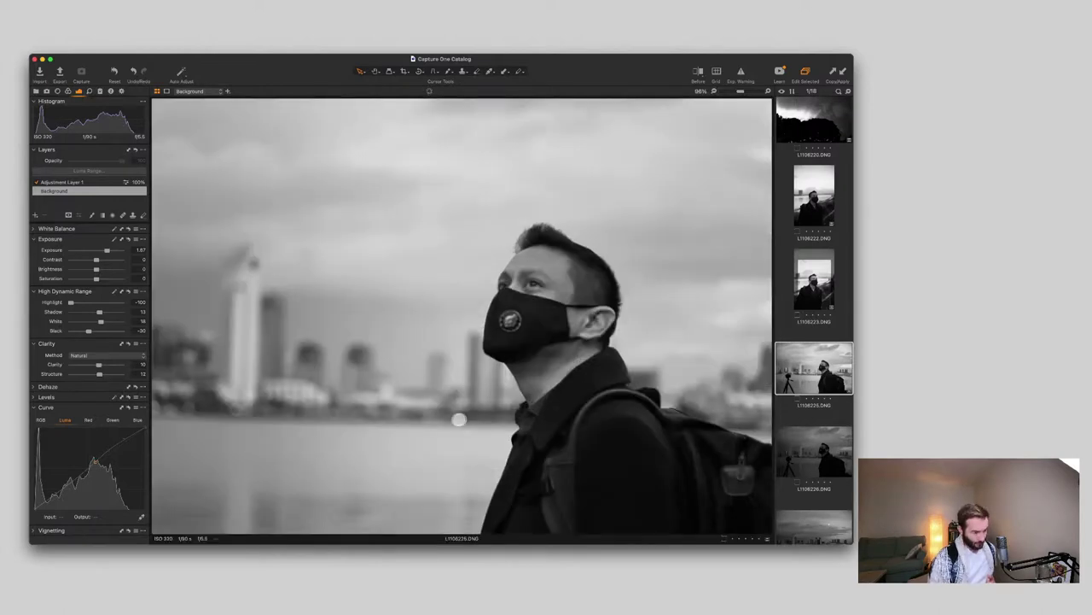
scroll(459, 419, "down", 3)
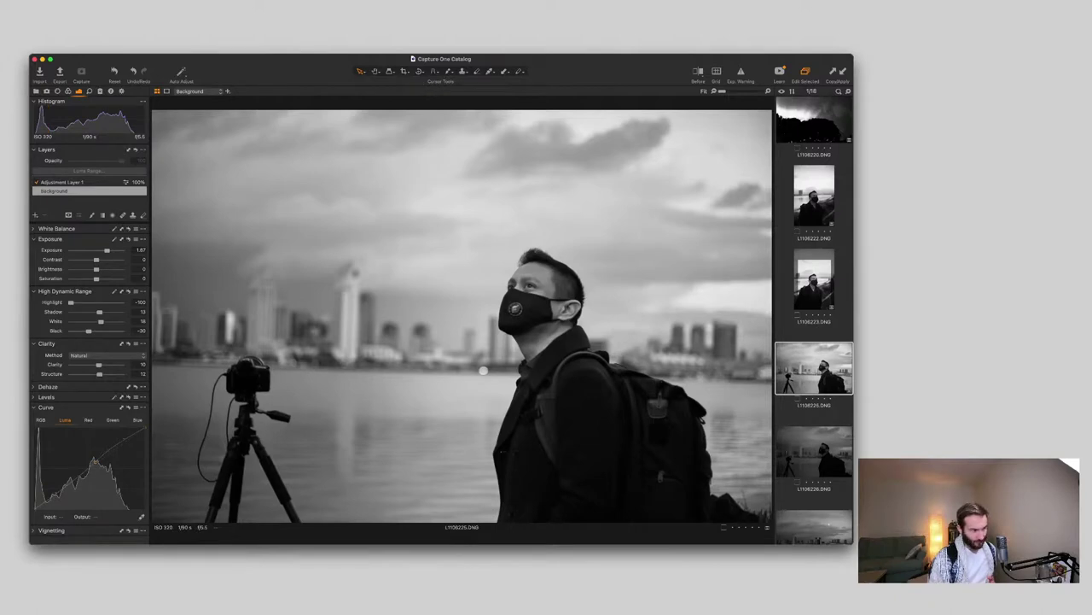
key("Down")
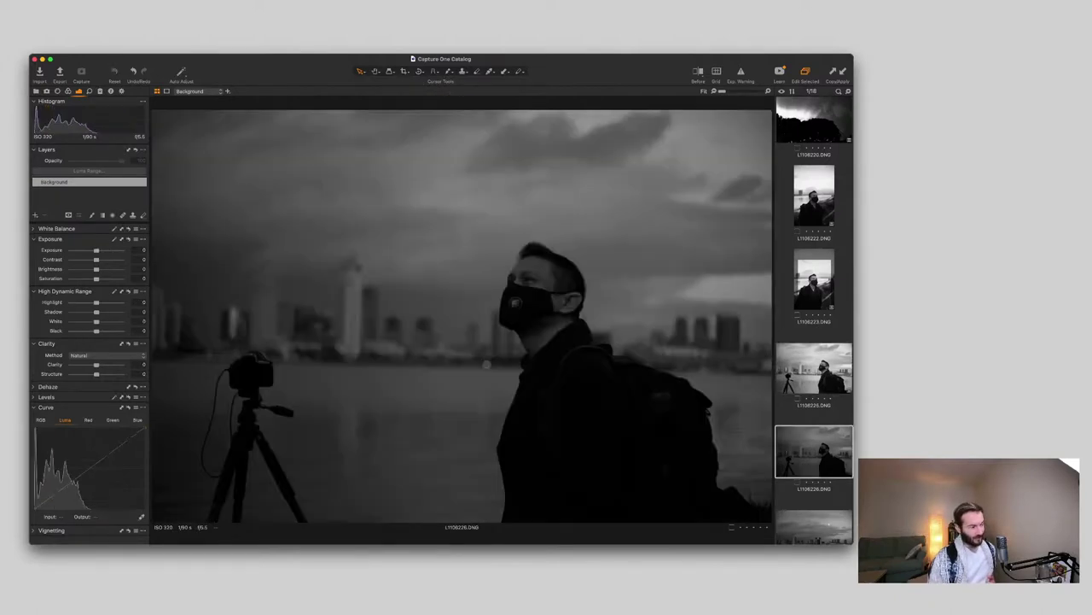
key("super+shift+v")
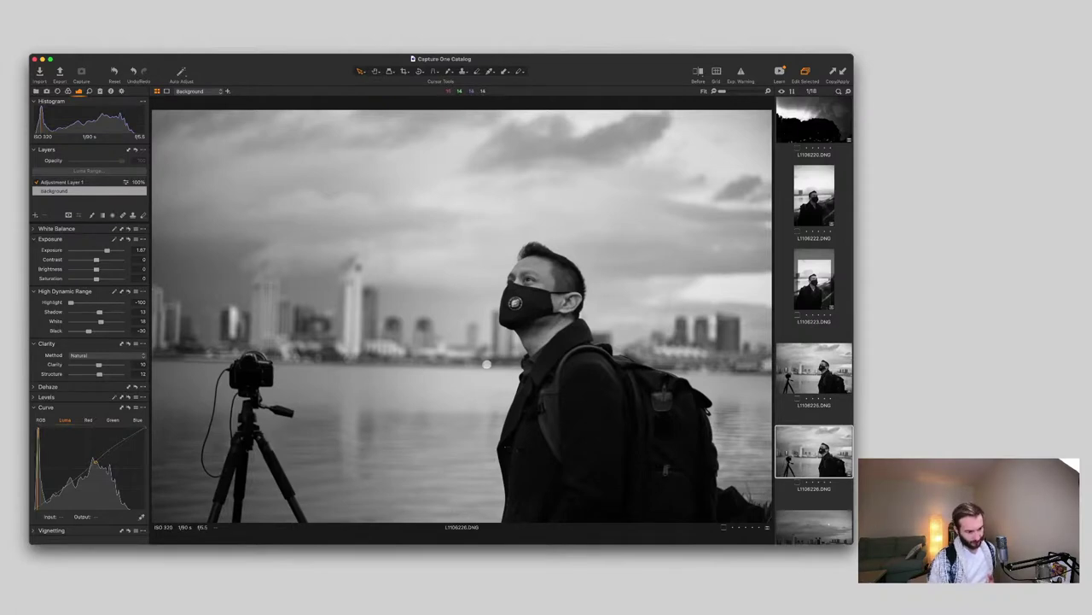
Step: Remove both landscape shots of the man beside the tripod from the selection
key("super+BackSpace")
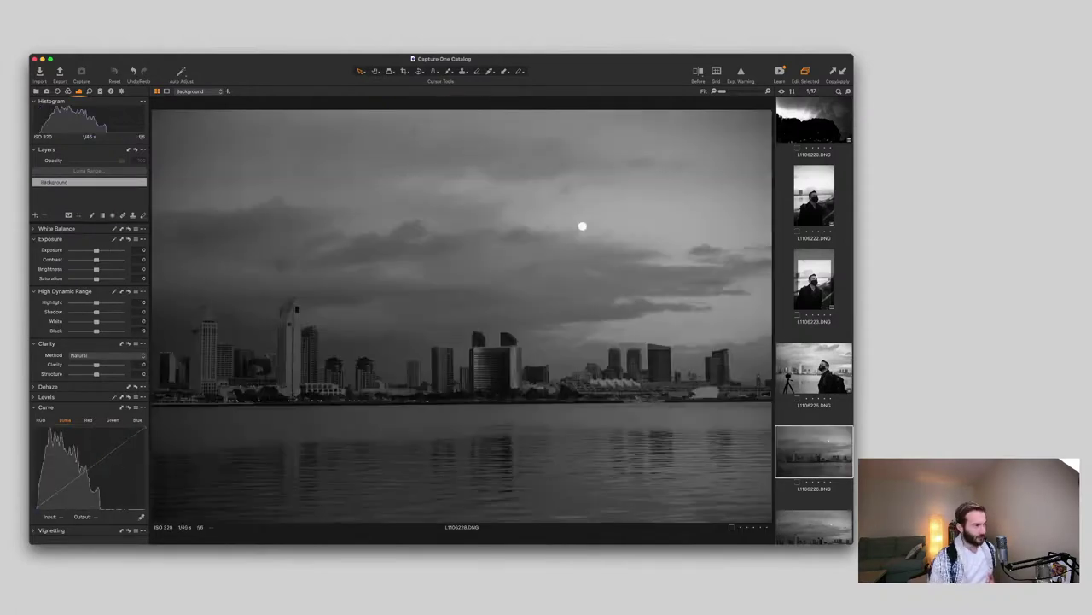
key("Left")
key("super+BackSpace")
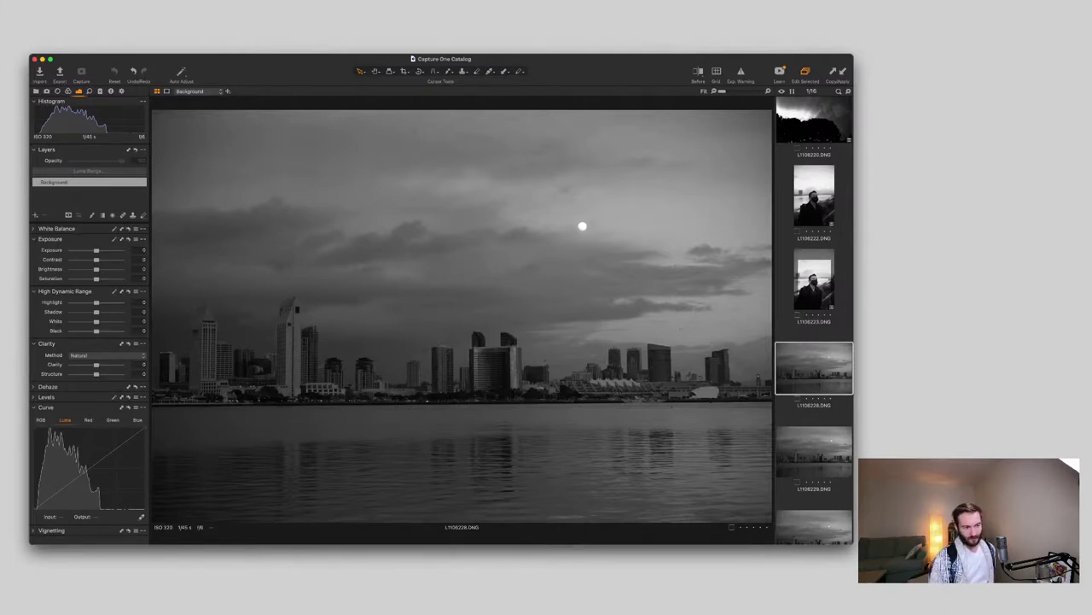
Step: Check the moon's highlights with the exposure warning and cull the moonlit skyline shots, keeping only L1106235.DNG
scroll(815, 320, "down", 5)
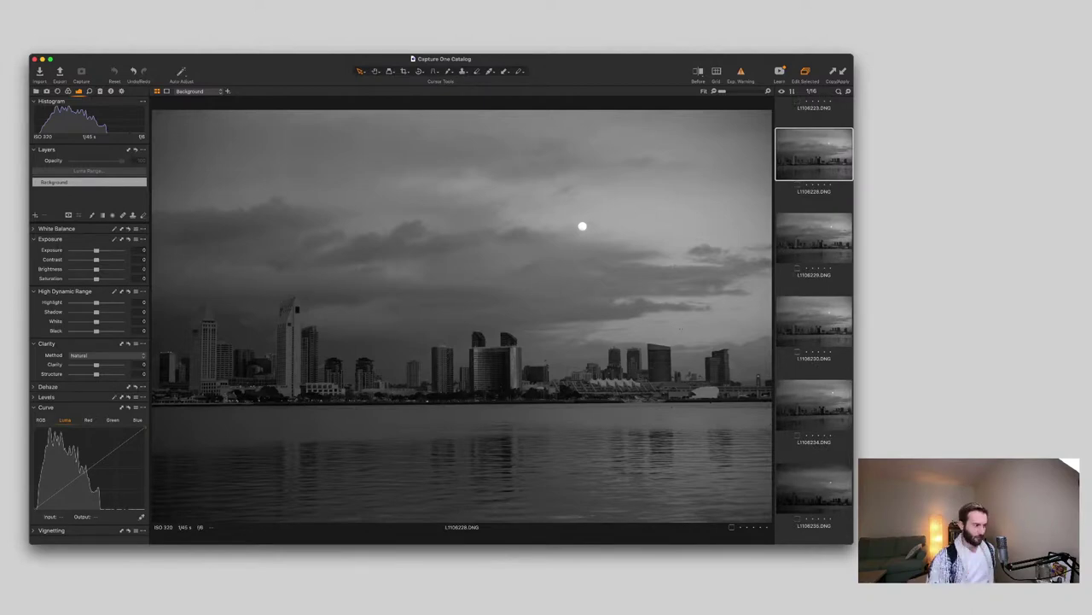
left_click(582, 226)
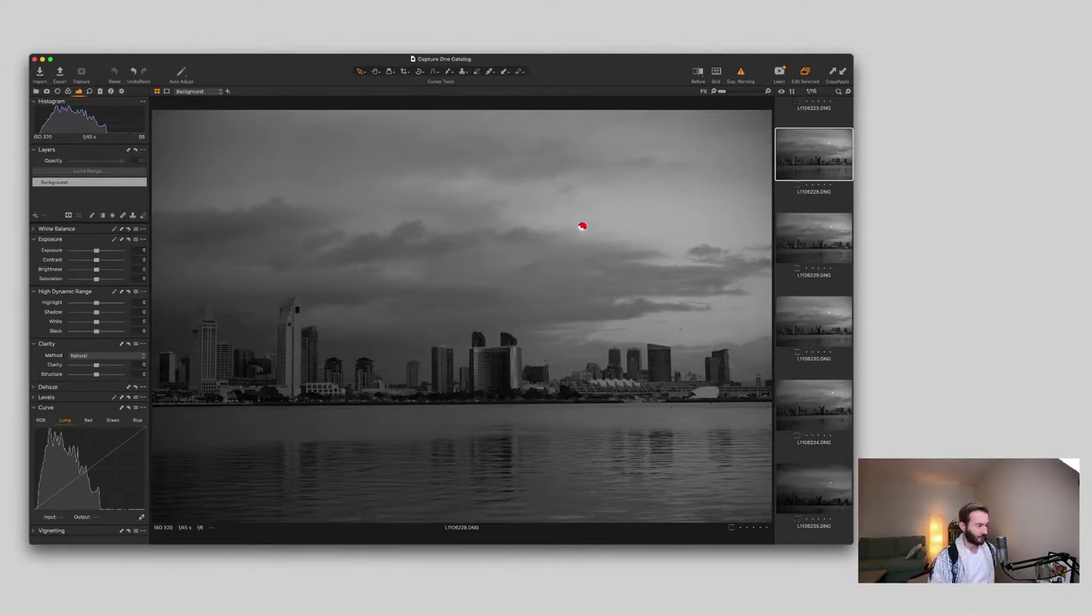
key("super+BackSpace")
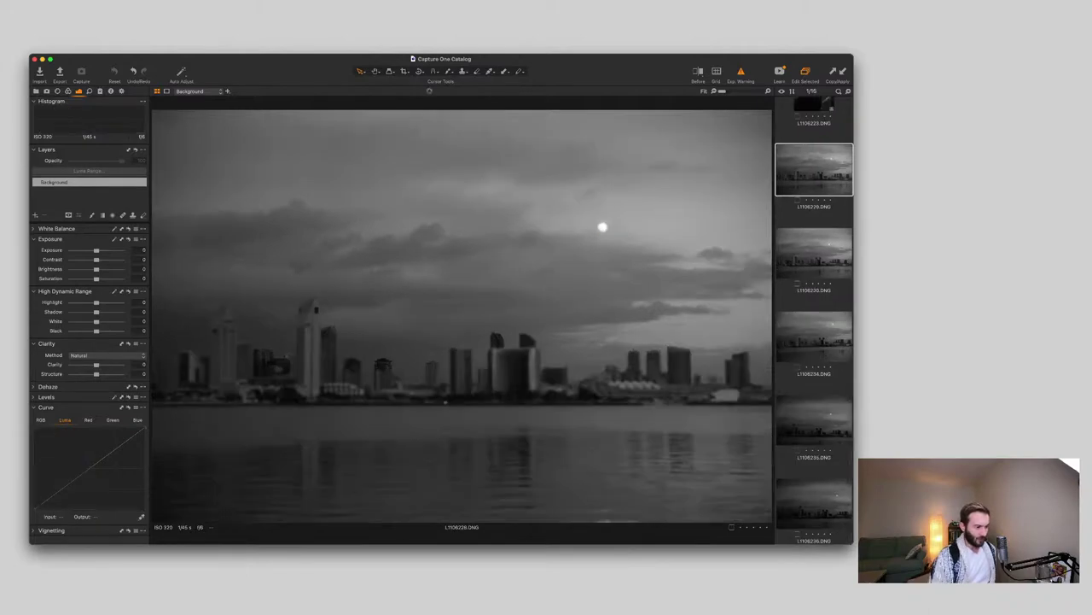
left_click(602, 226)
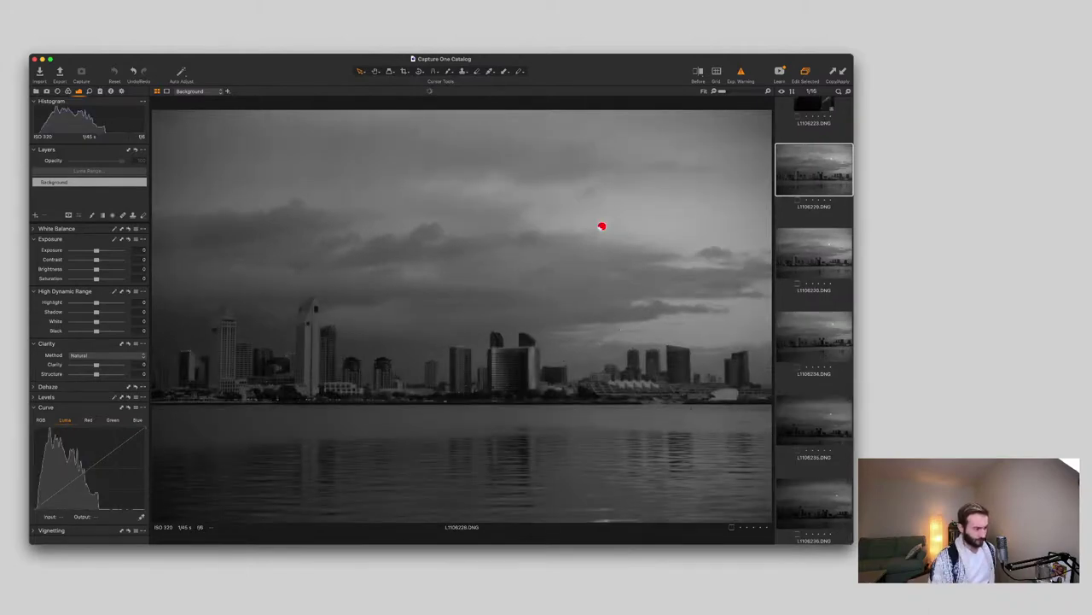
key("Delete")
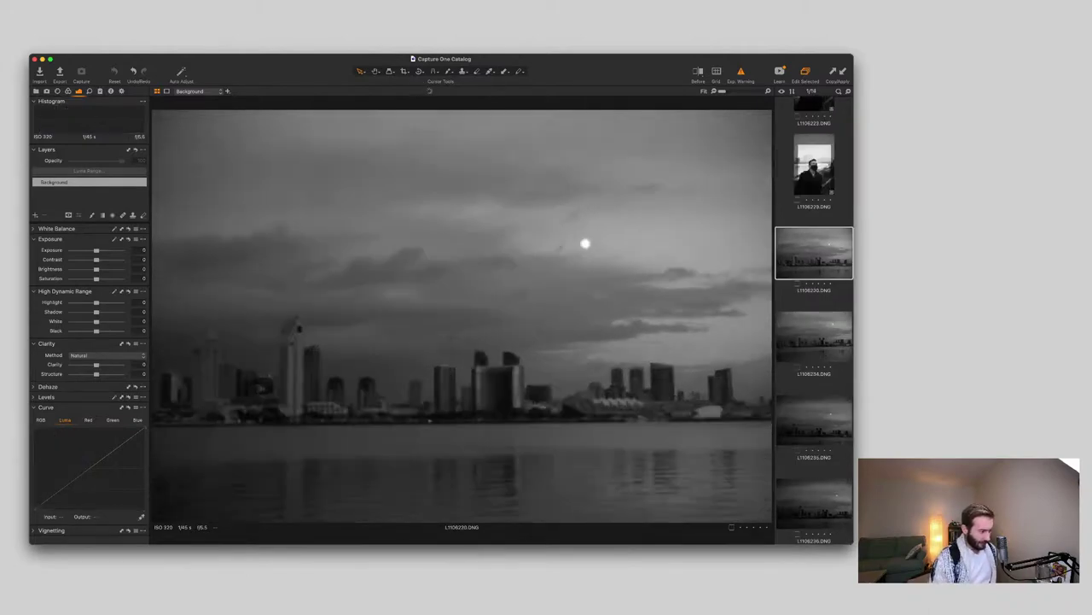
left_click(584, 243)
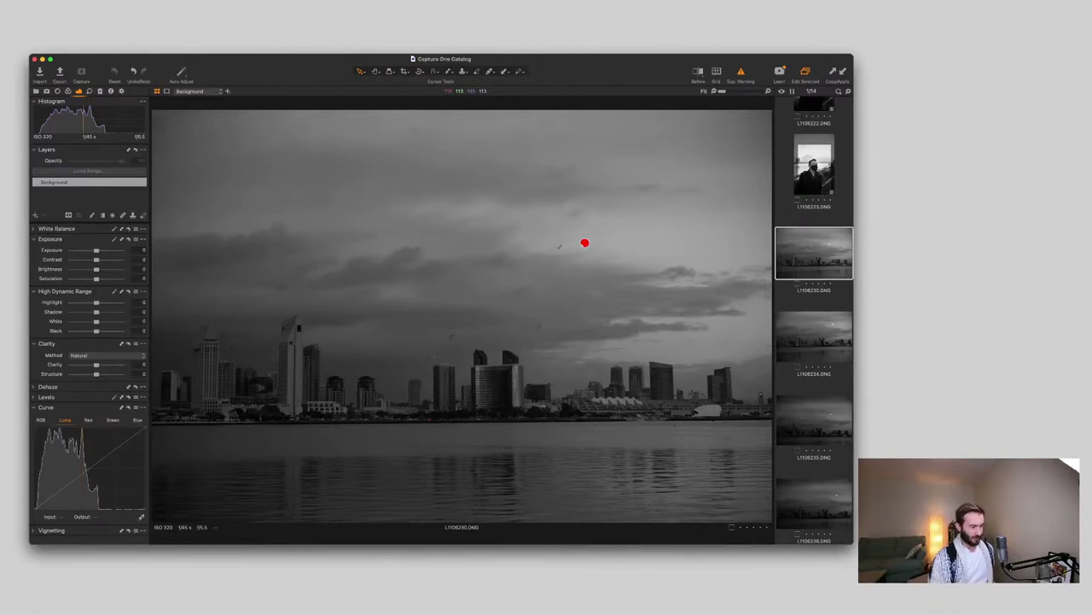
key("Right")
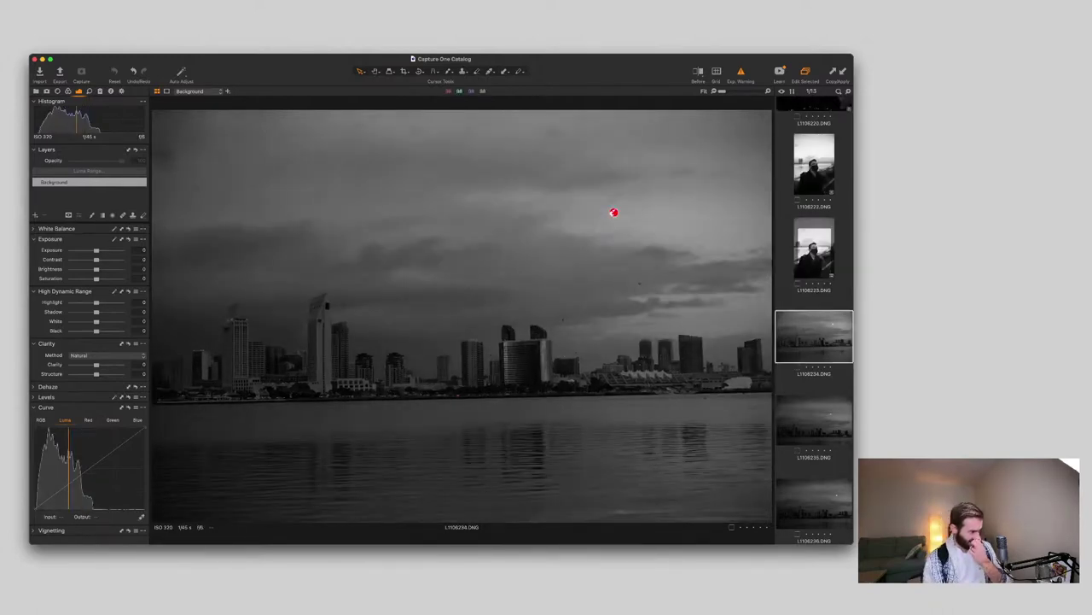
key("Right")
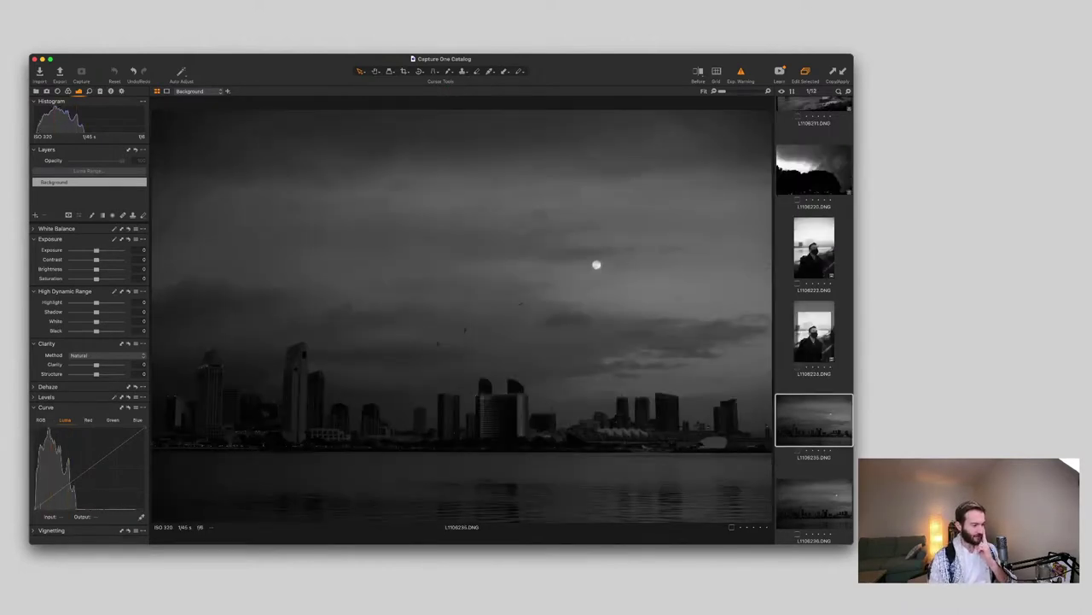
key("Right")
key("Delete")
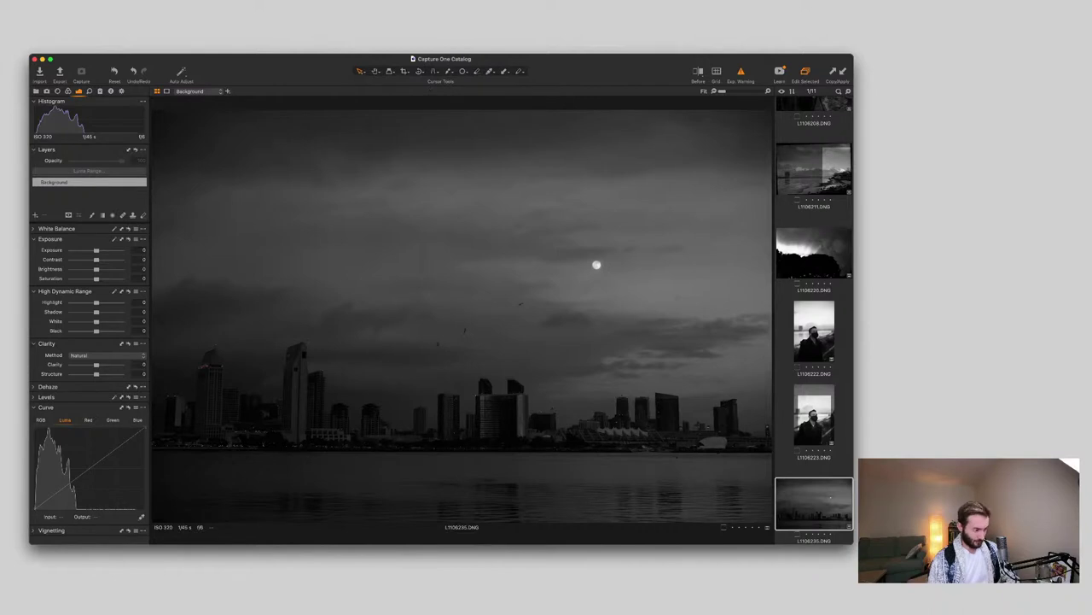
Step: Brighten the moonlit skyline shot with Exposure 0.73, White 33 and Black -21
left_click_drag(96, 250, 106, 250)
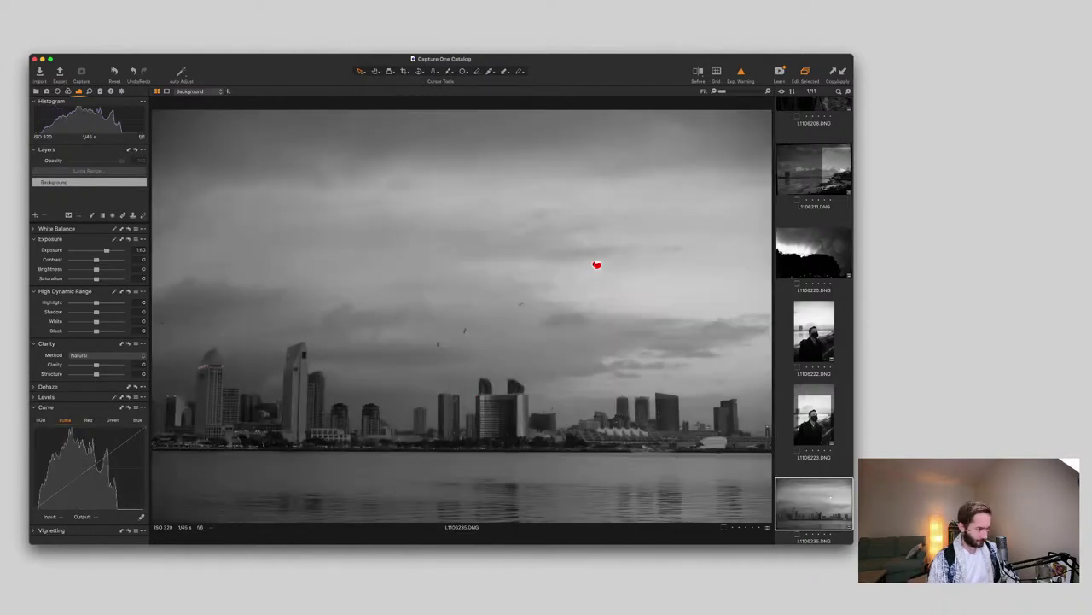
left_click_drag(106, 250, 101, 250)
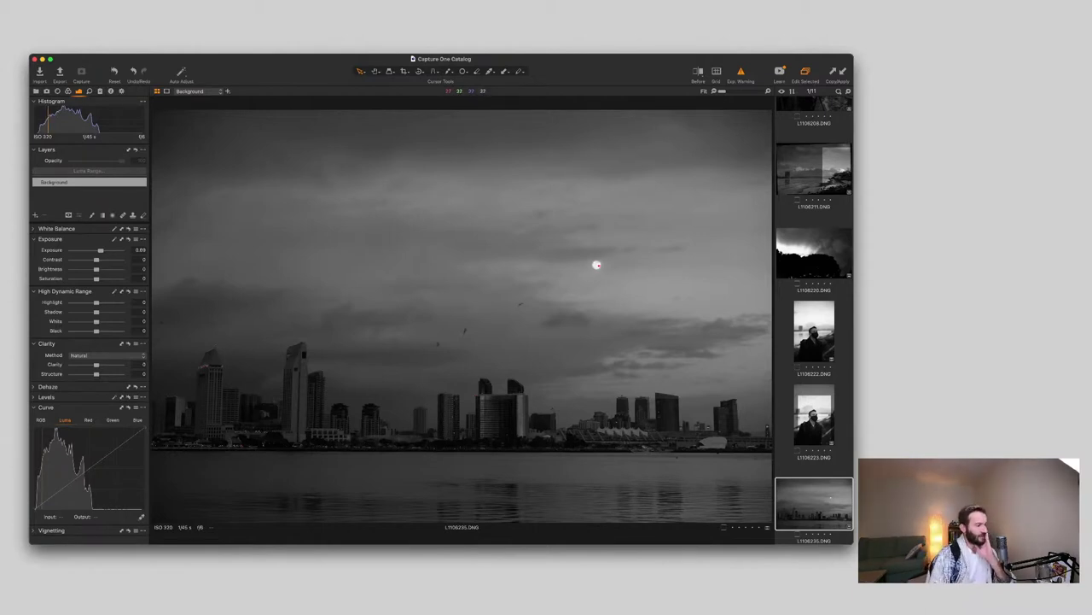
left_click_drag(96, 331, 90, 332)
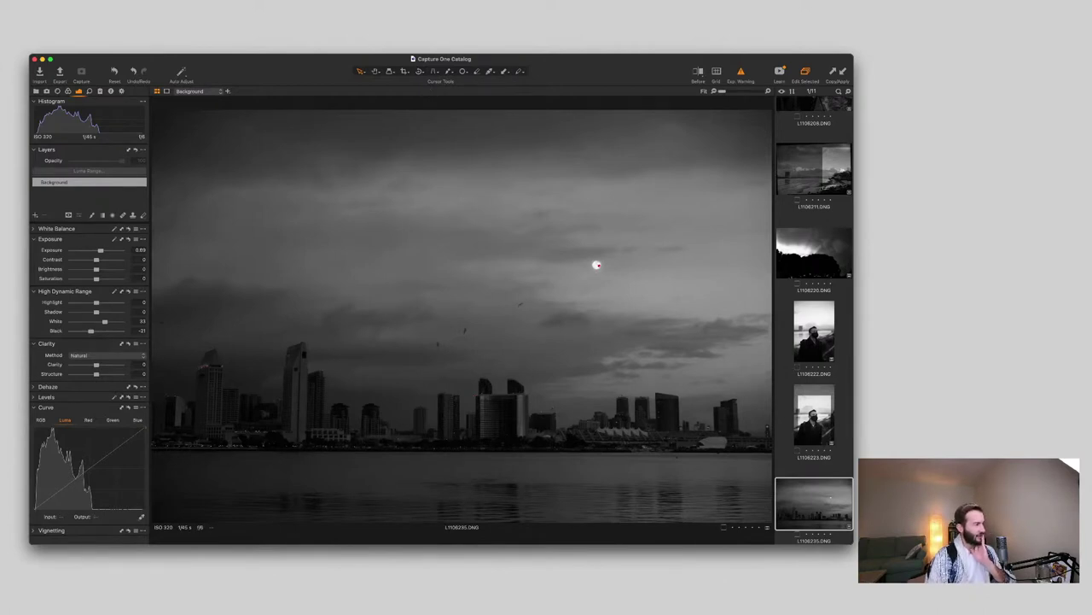
left_click_drag(101, 250, 101, 250)
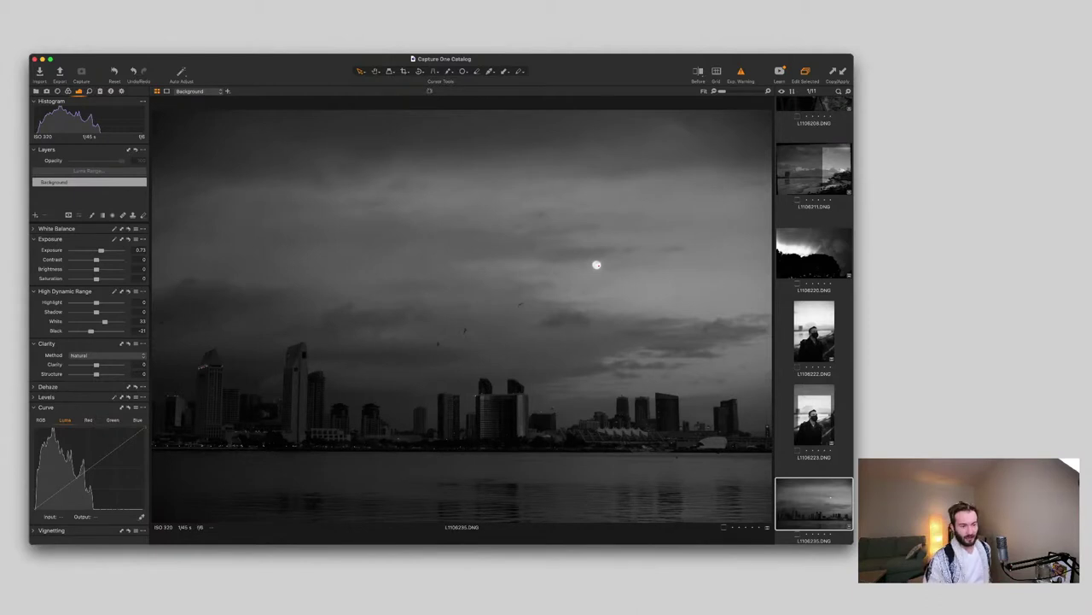
Step: Remove the last moonlit skyline shot and the uncropped portrait L1106222.DNG, keeping the cropped portrait
left_click(597, 264)
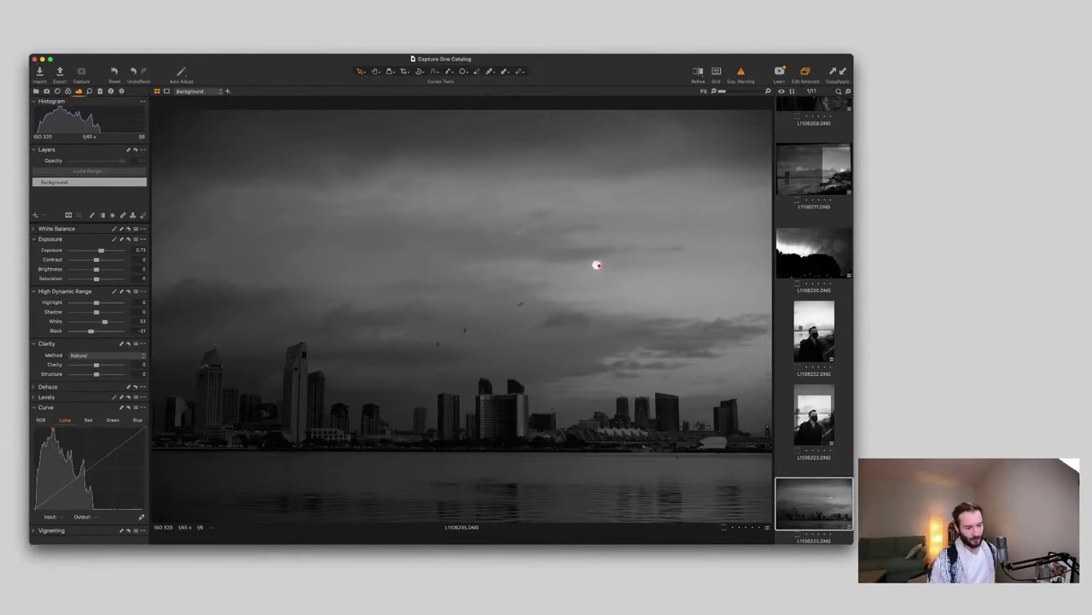
key("Delete")
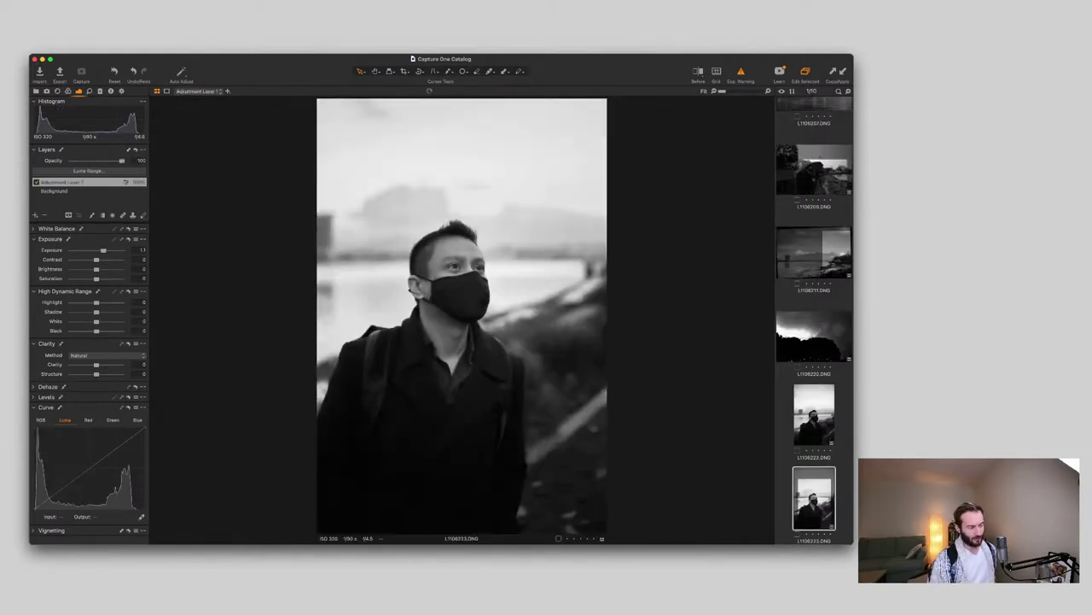
key("Up")
key("Delete")
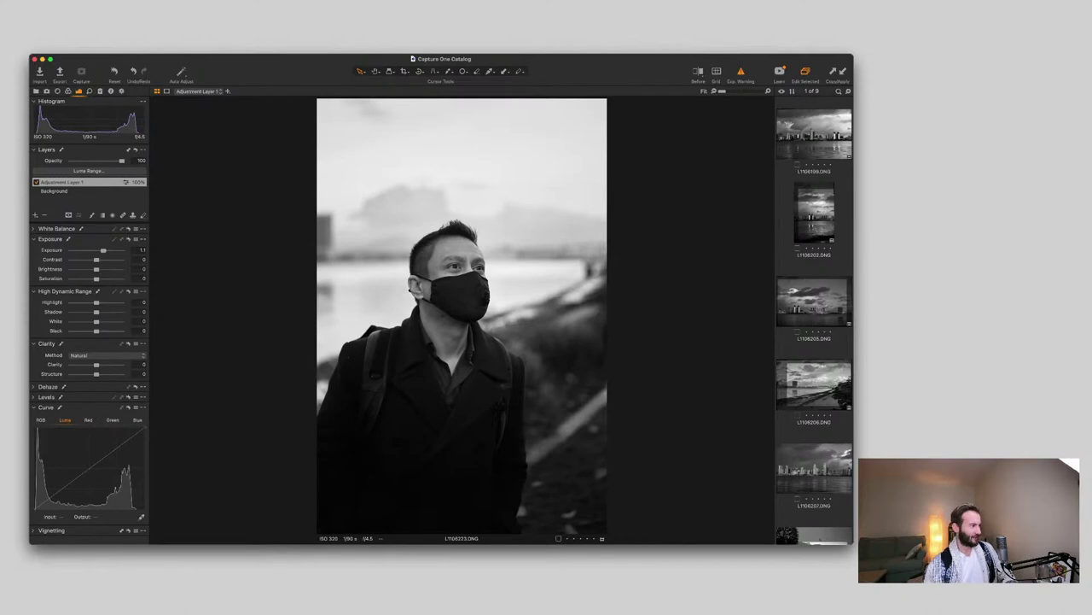
Step: Review the finished edits among the remaining photos: the cloudy skyline, the vertical water reflection and the shoreline with the bird
left_click(814, 303)
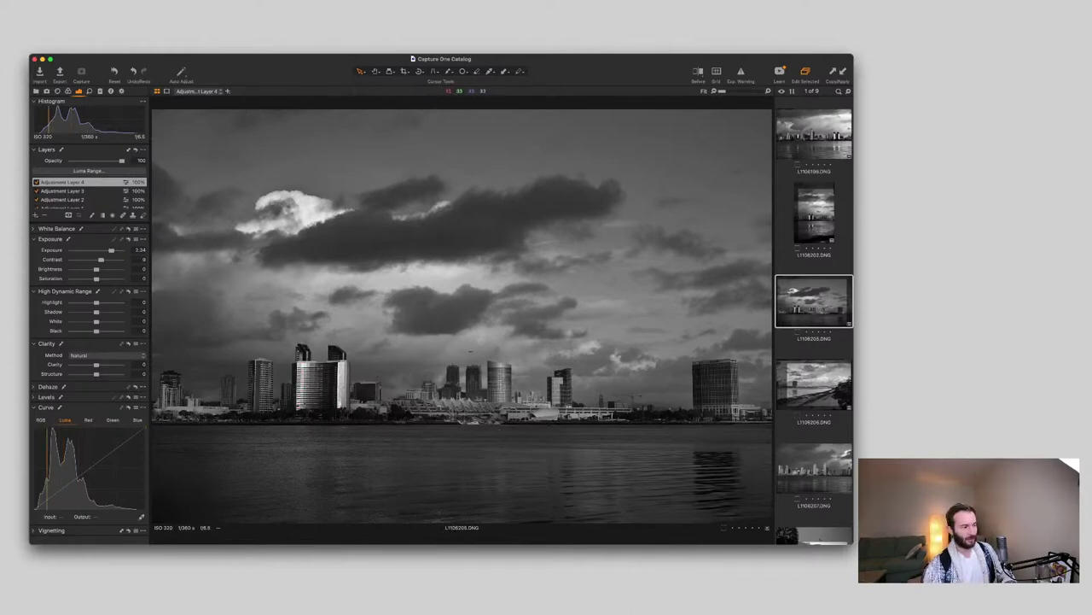
left_click(814, 213)
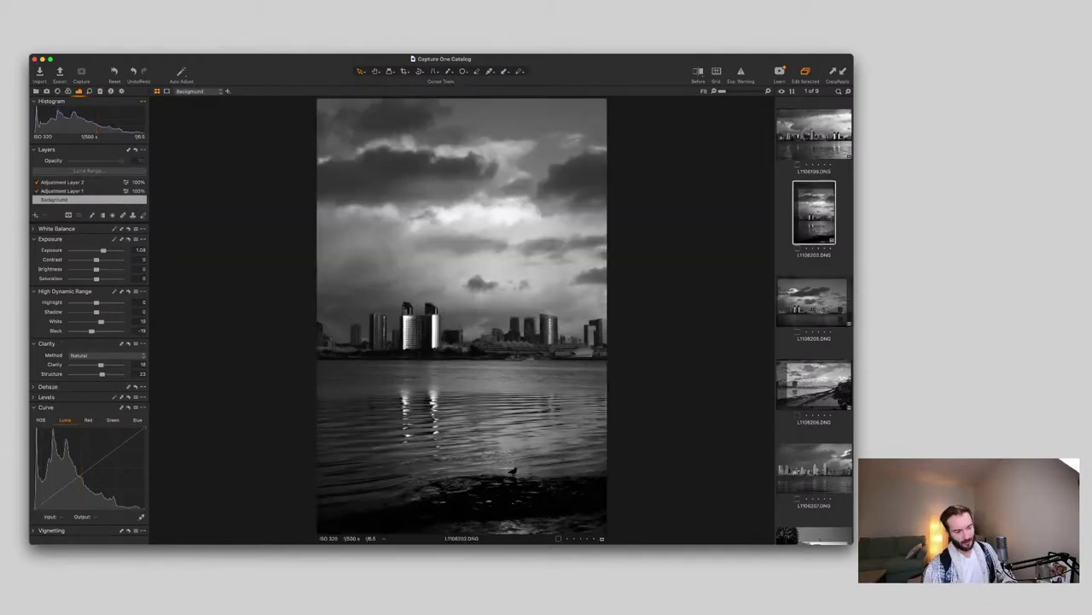
scroll(814, 320, "down", 5)
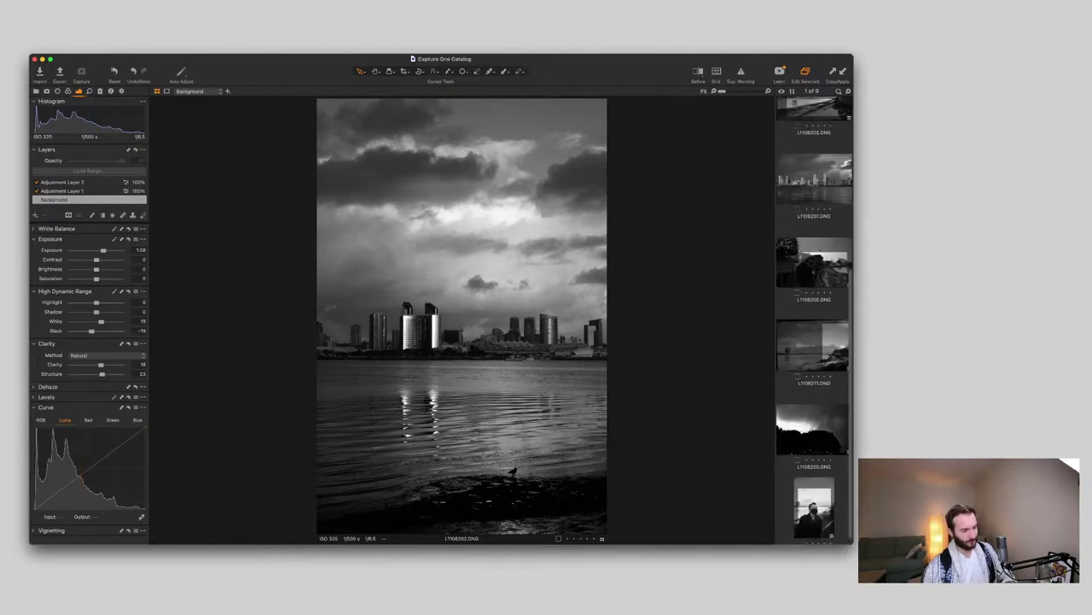
left_click(813, 346)
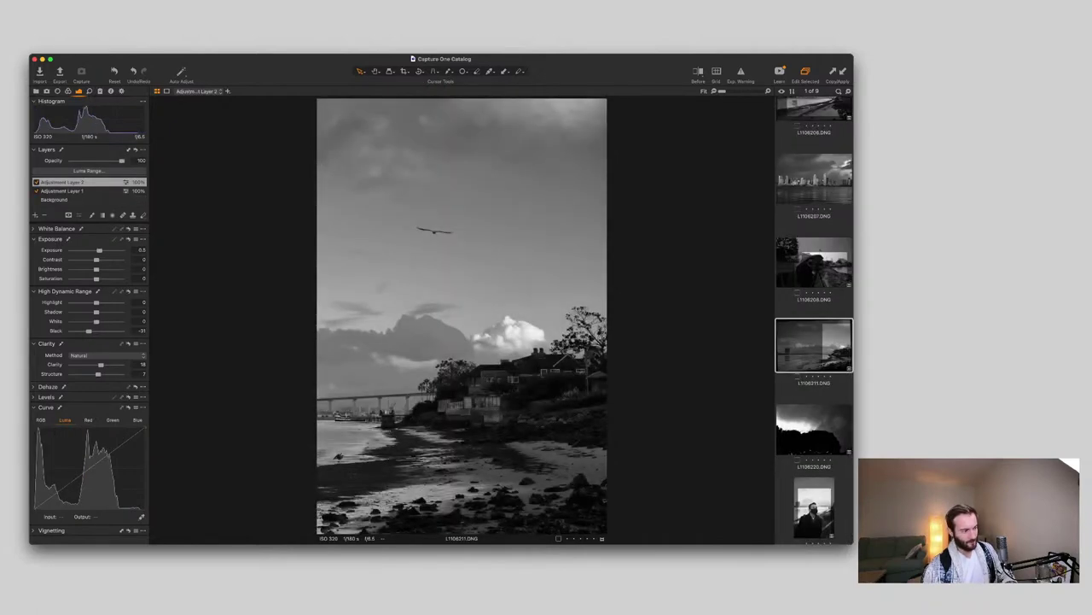
Step: View the stormy sky photo above the dark trees and remove L1106208.DNG from the selection of photos
scroll(814, 320, "down", 1)
left_click(813, 420)
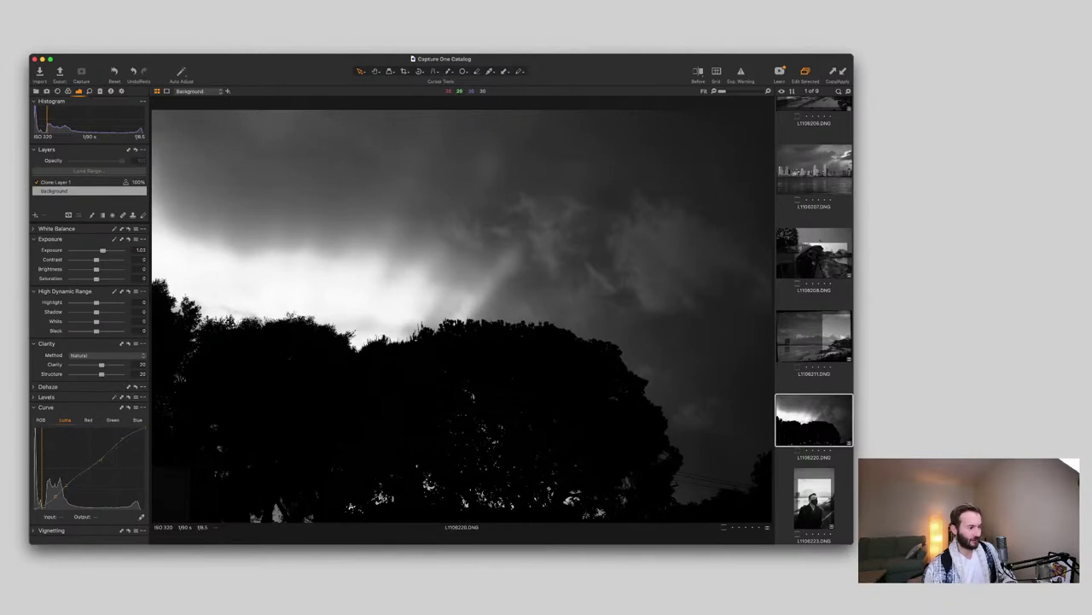
left_click(813, 253)
key("Delete")
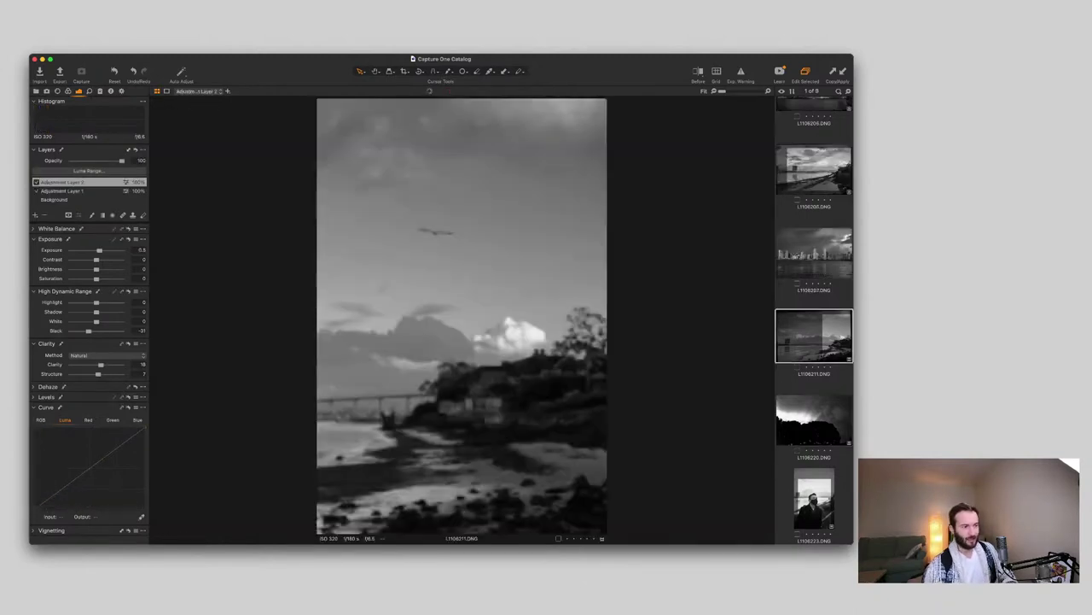
Step: Select all the remaining photos in the catalog and open the export dialog for them
scroll(813, 320, "up", 5)
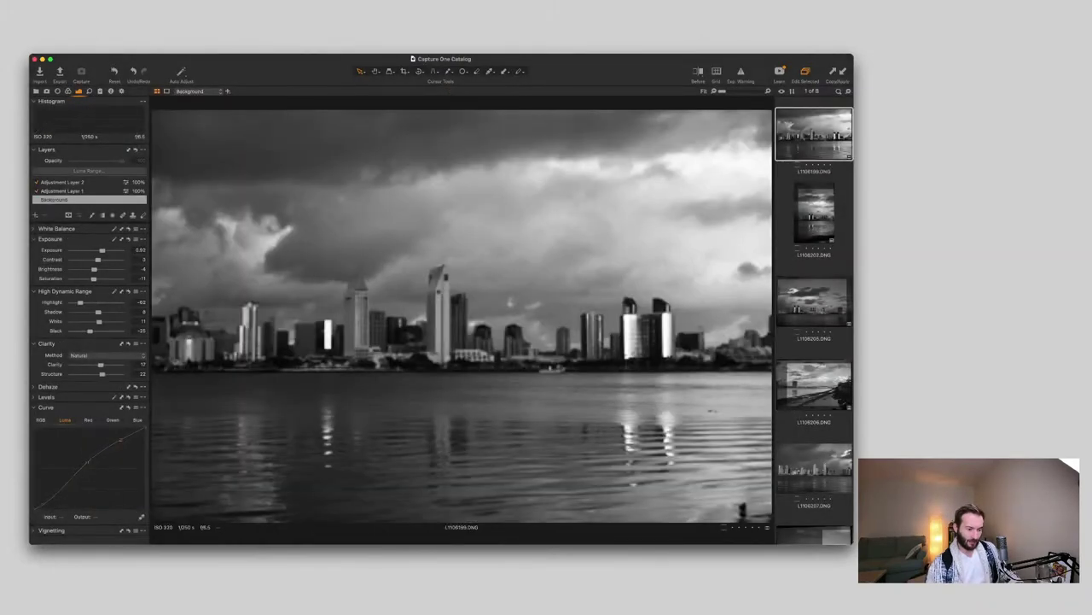
scroll(815, 320, "down", 5)
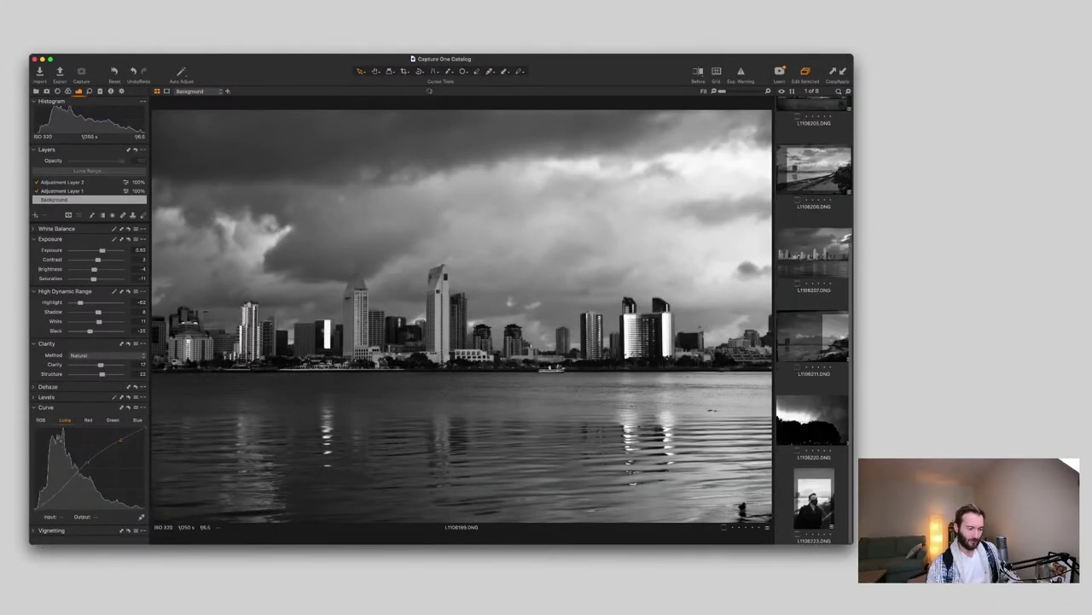
key("super+a")
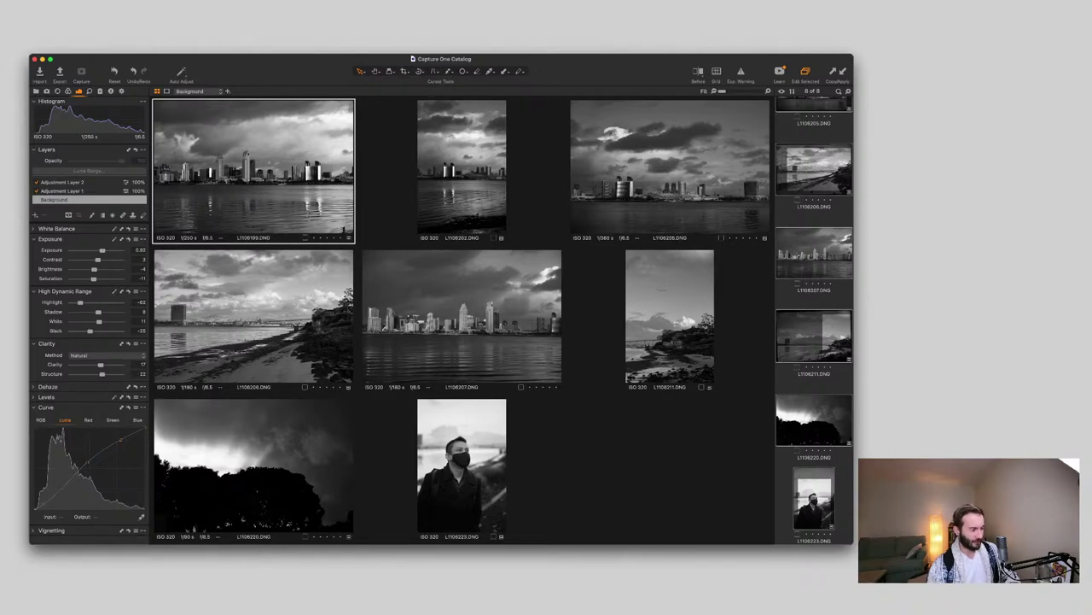
key("super+shift+d")
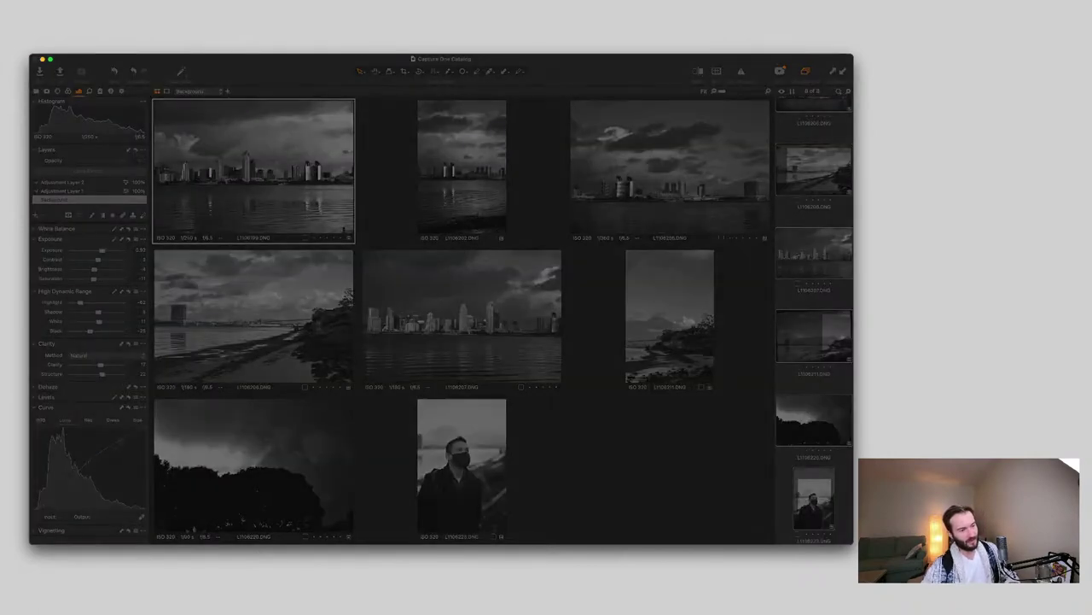